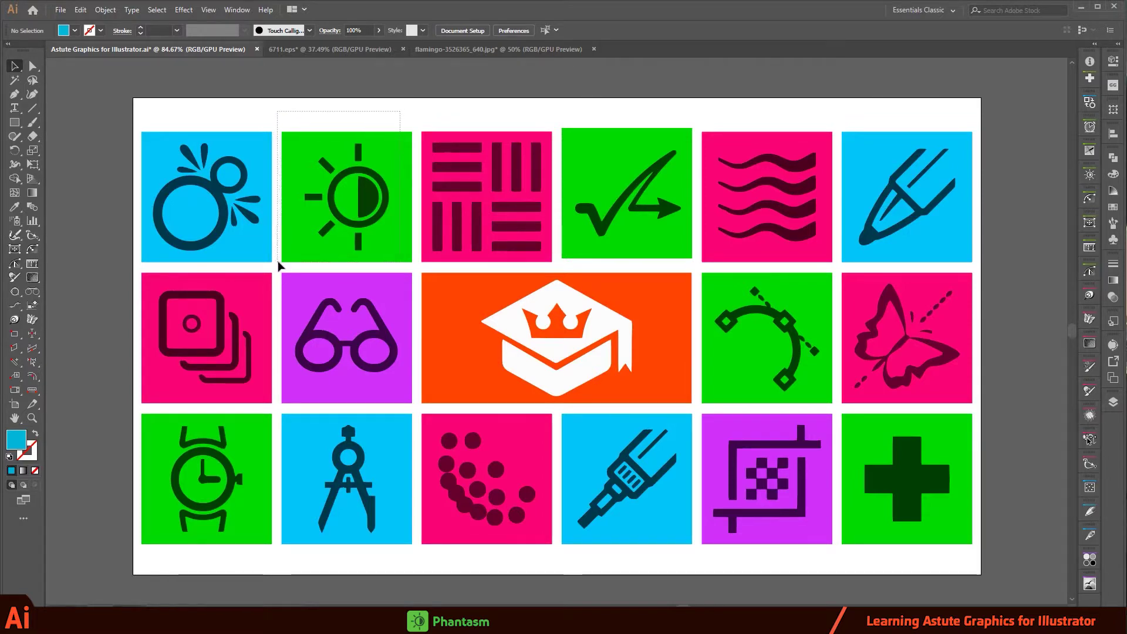
Step: Select the green sun tile, then switch to 6711.eps and bring its whole artboard into view
{"action": "left_click", "coordinate": [279, 265]}
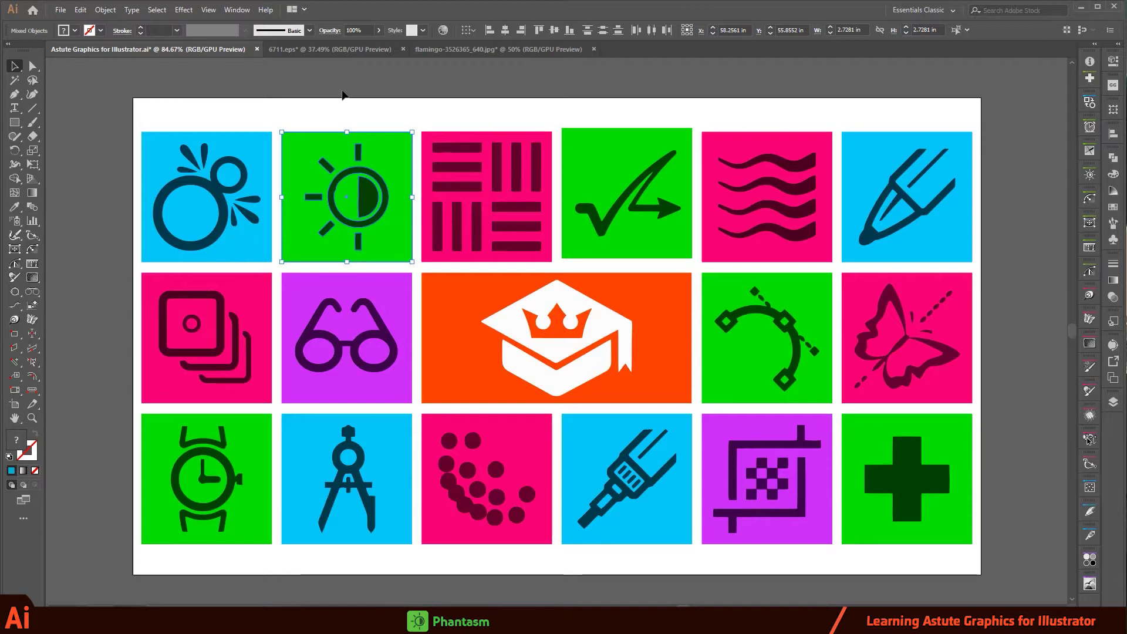
{"action": "left_click", "coordinate": [349, 50]}
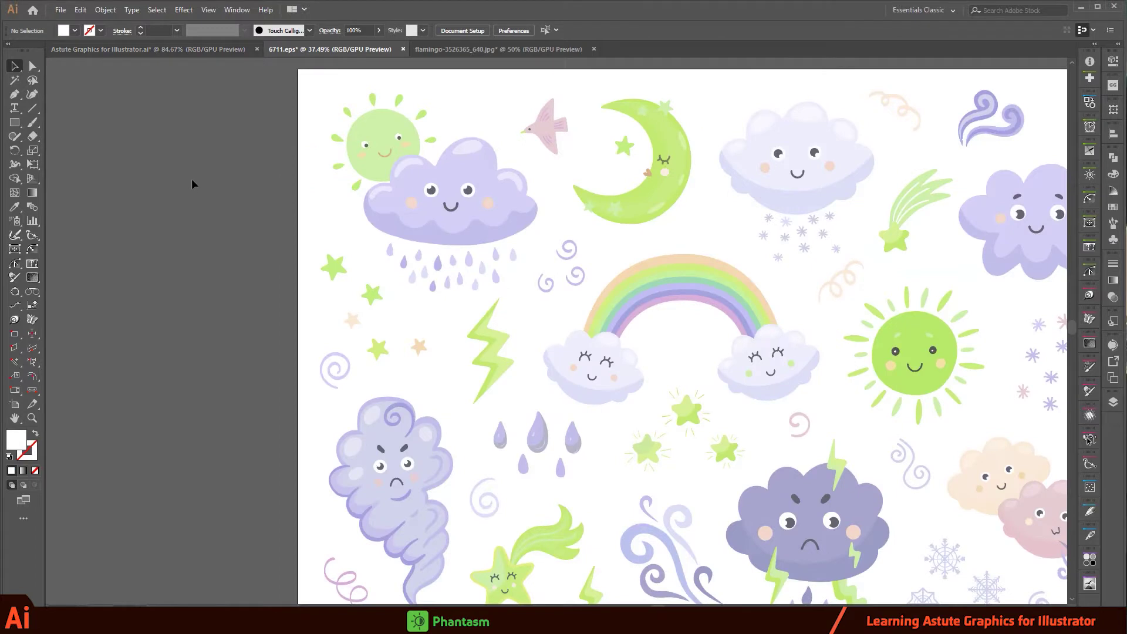
{"action": "left_click_drag", "start_coordinate": [478, 106], "coordinate": [321, 94]}
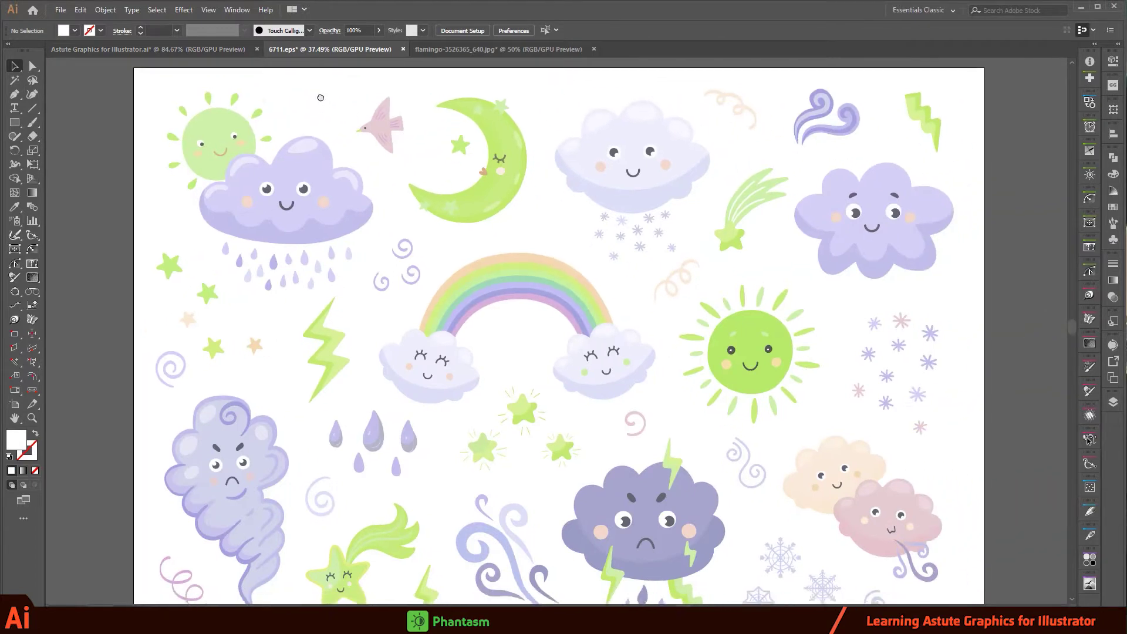
{"action": "scroll", "coordinate": [558, 189], "scroll_direction": "down", "scroll_amount": 3}
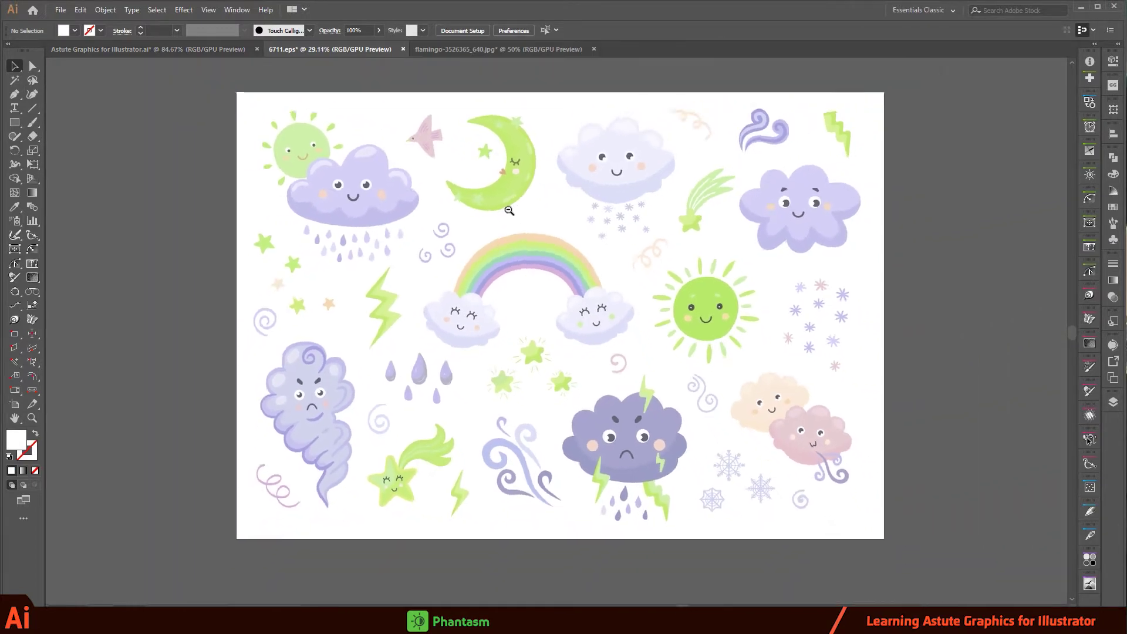
Step: Select in turn the moon, top cloud, right cloud, shooting star and top-right swirl groups
{"action": "left_click", "coordinate": [513, 191]}
{"action": "left_click", "coordinate": [610, 182]}
{"action": "left_click", "coordinate": [763, 212]}
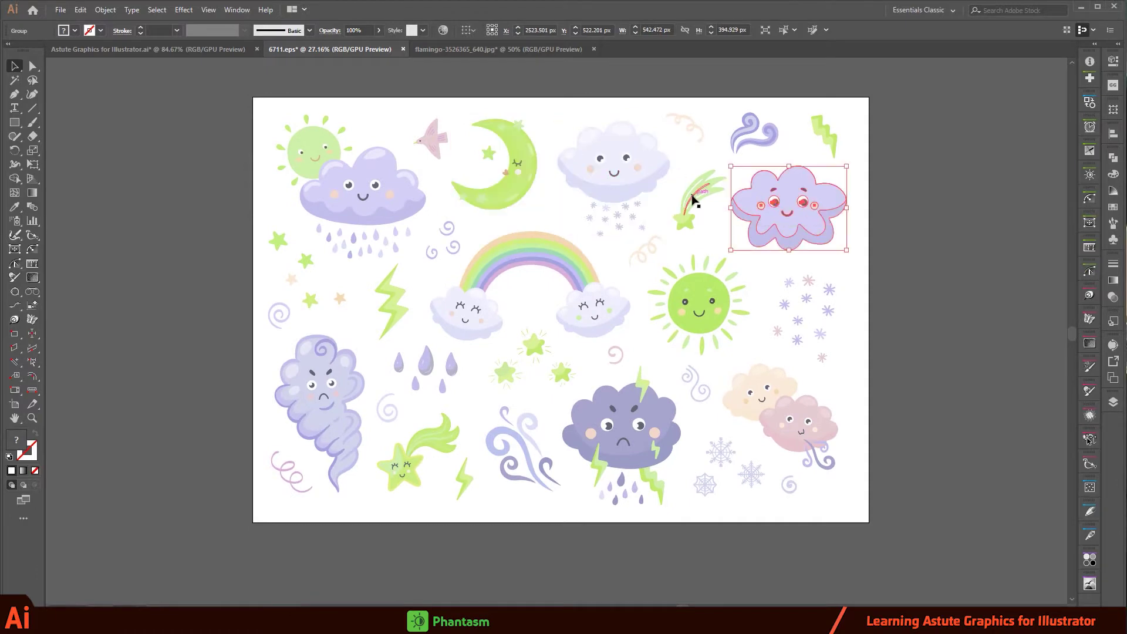
{"action": "left_click", "coordinate": [696, 196]}
{"action": "left_click", "coordinate": [755, 130]}
Step: Glance at the flamingo photo, return to the weather illustration, deselect, and browse the effects list
{"action": "left_click", "coordinate": [473, 49]}
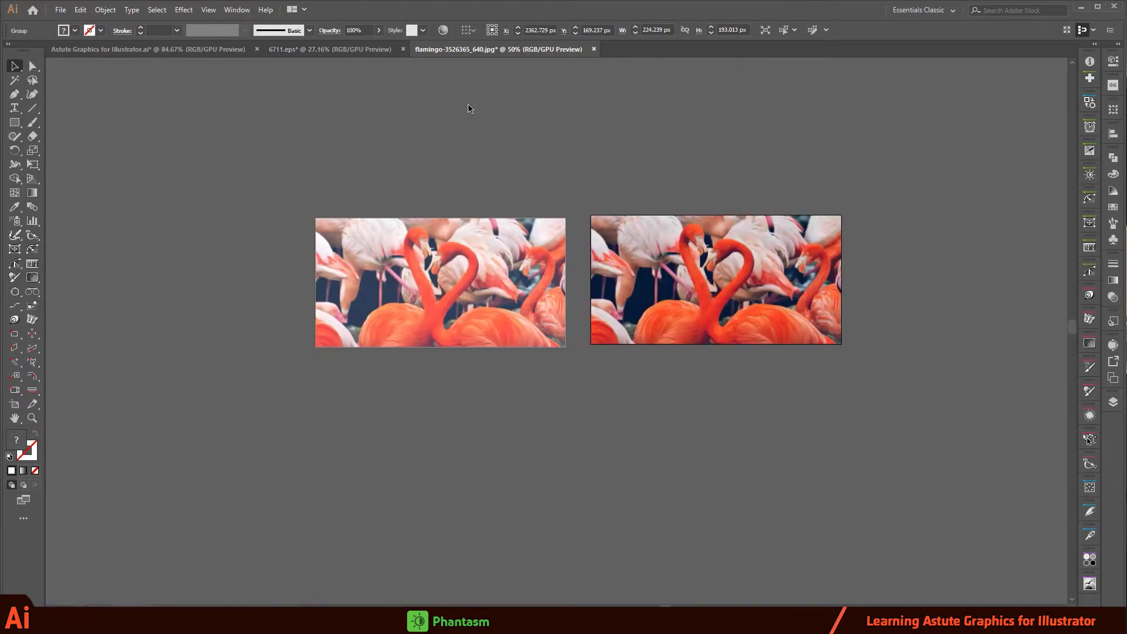
{"action": "left_click", "coordinate": [295, 50]}
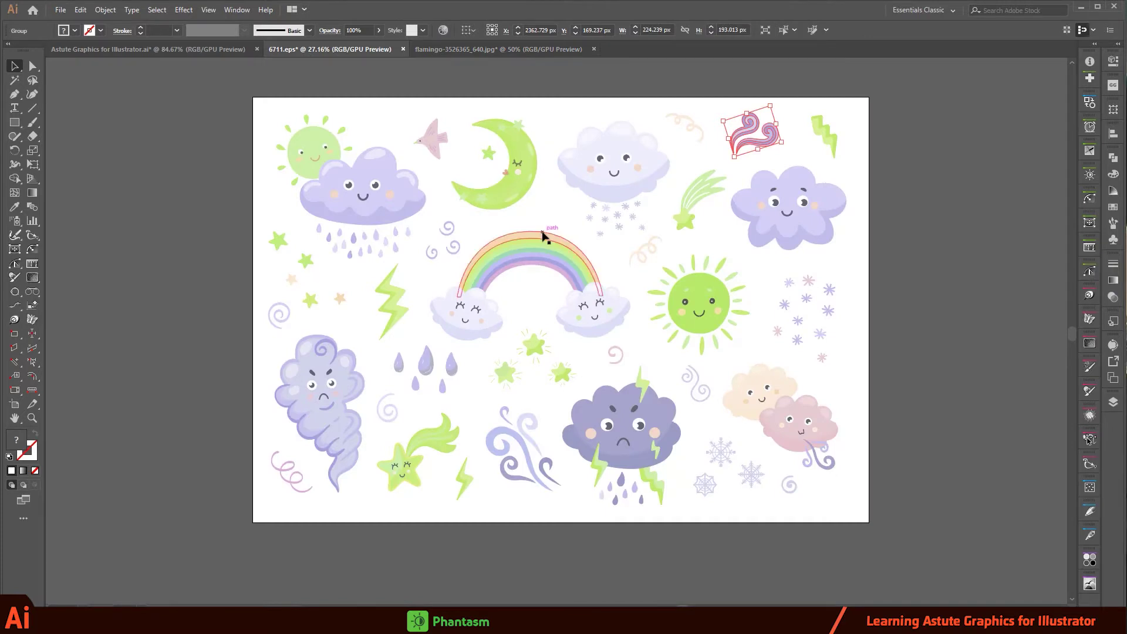
{"action": "left_click", "coordinate": [198, 119]}
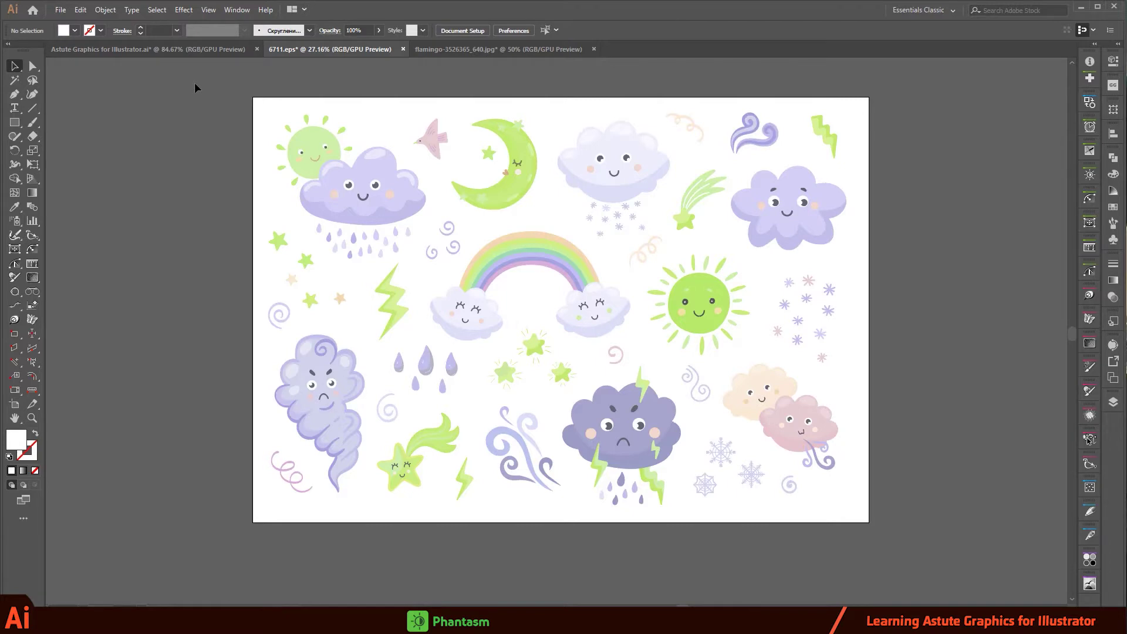
{"action": "left_click", "coordinate": [182, 10]}
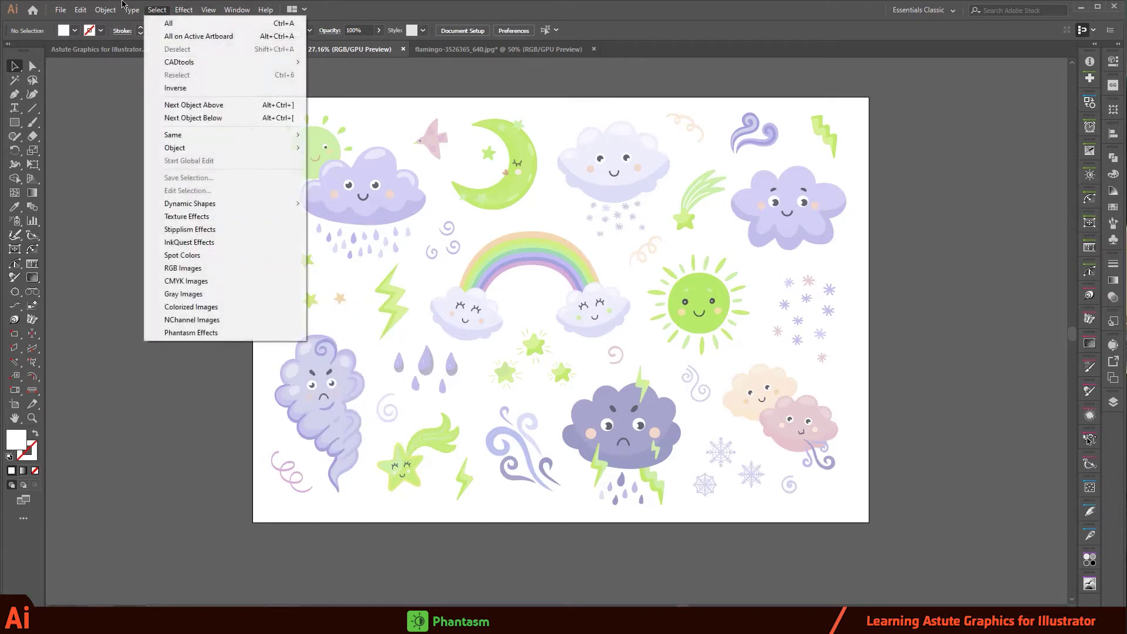
{"action": "mouse_move", "coordinate": [105, 10]}
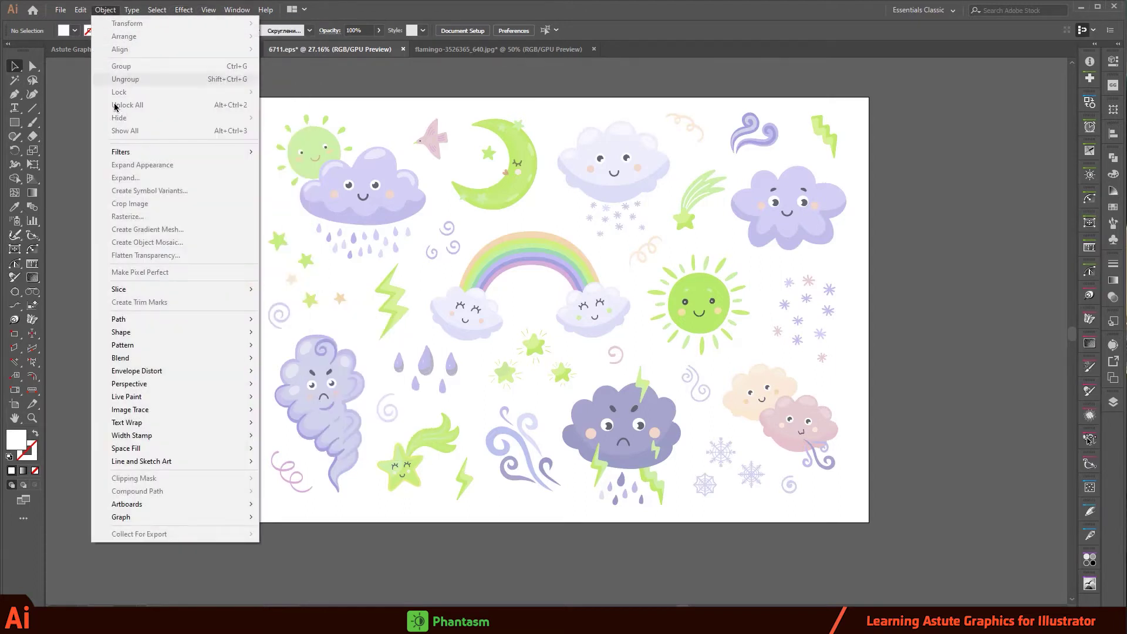
{"action": "mouse_move", "coordinate": [121, 151]}
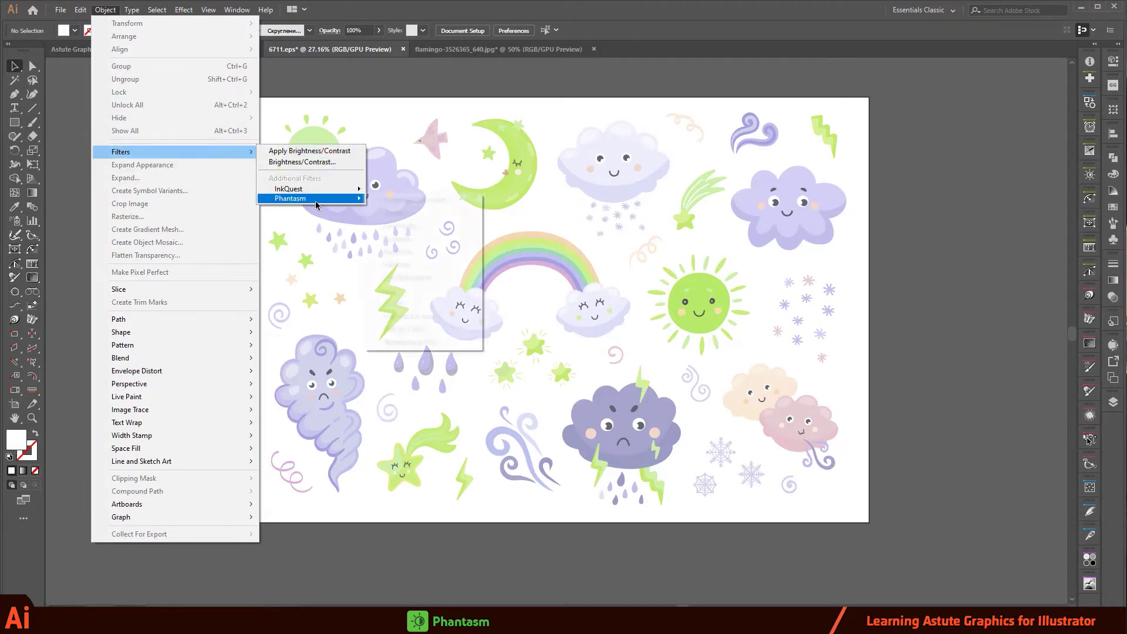
{"action": "mouse_move", "coordinate": [300, 198]}
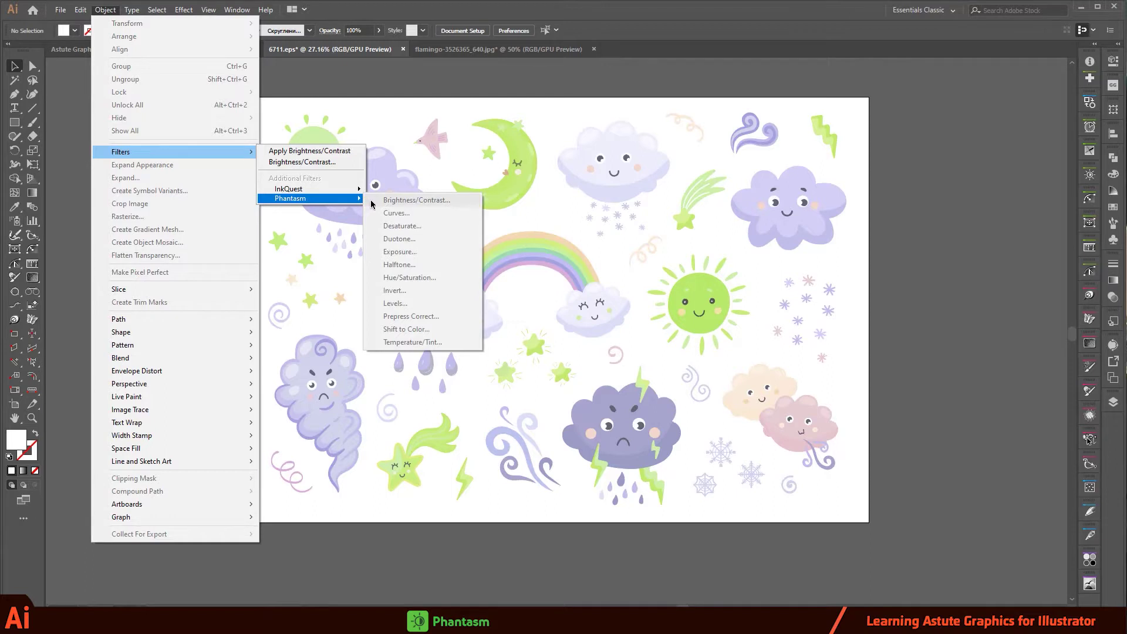
Step: Dismiss the open filter lists and select all the weather artwork with Ctrl+A
{"action": "left_click", "coordinate": [436, 91]}
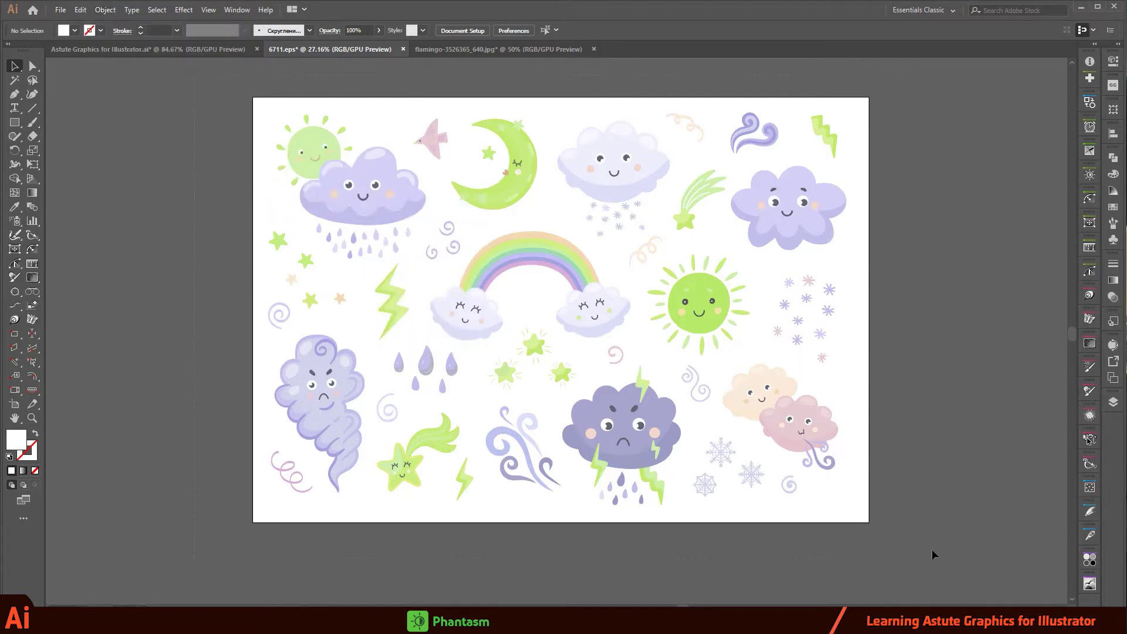
{"action": "key", "text": "ctrl+a"}
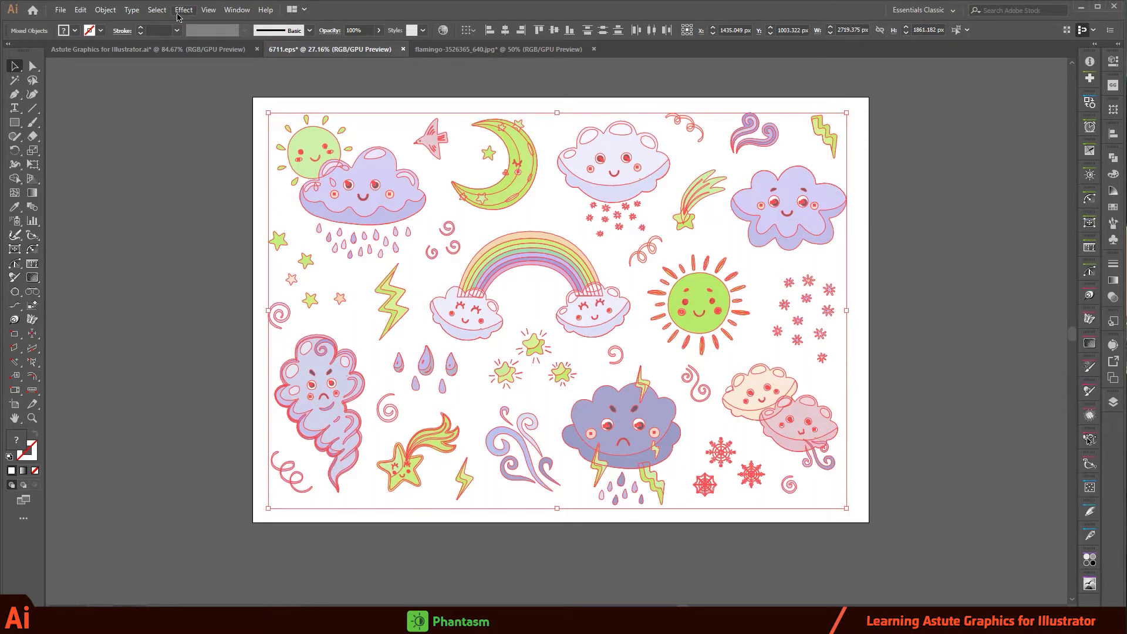
Step: Look through the Phantasm effects list and briefly expand the Transparency settings
{"action": "left_click", "coordinate": [179, 11]}
{"action": "mouse_move", "coordinate": [205, 307]}
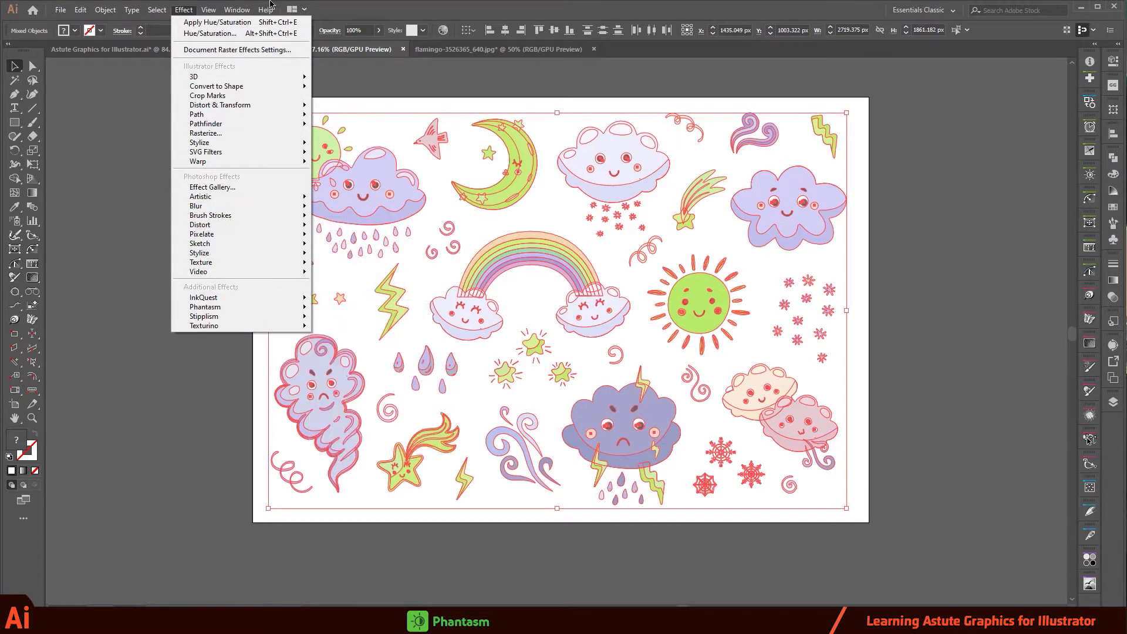
{"action": "left_click", "coordinate": [438, 7]}
{"action": "left_click", "coordinate": [1113, 298]}
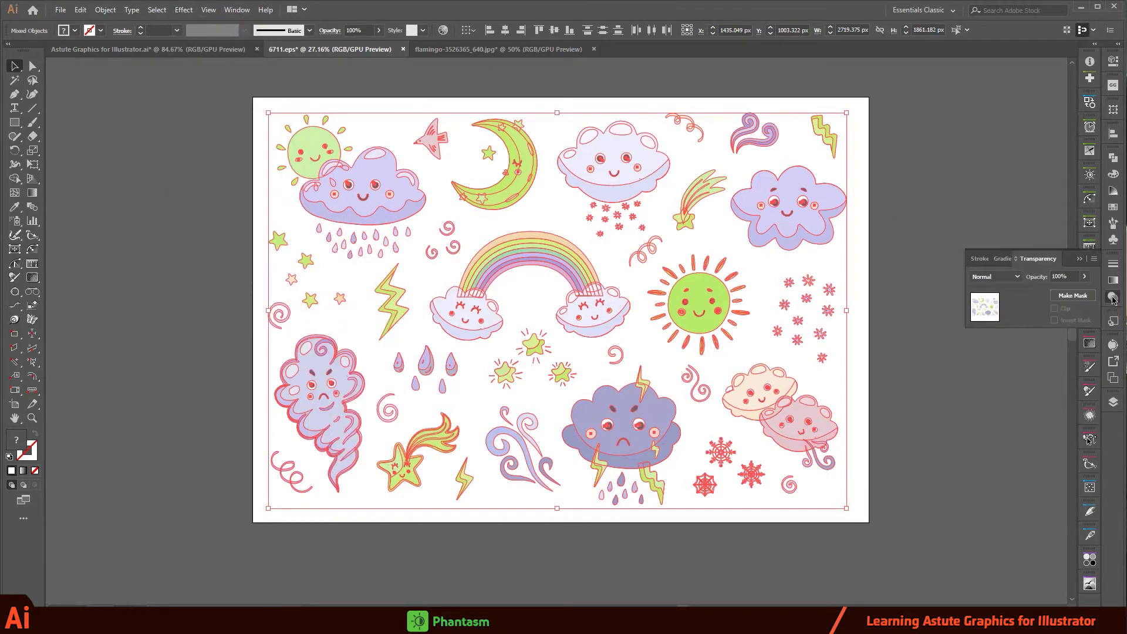
{"action": "left_click", "coordinate": [1112, 282]}
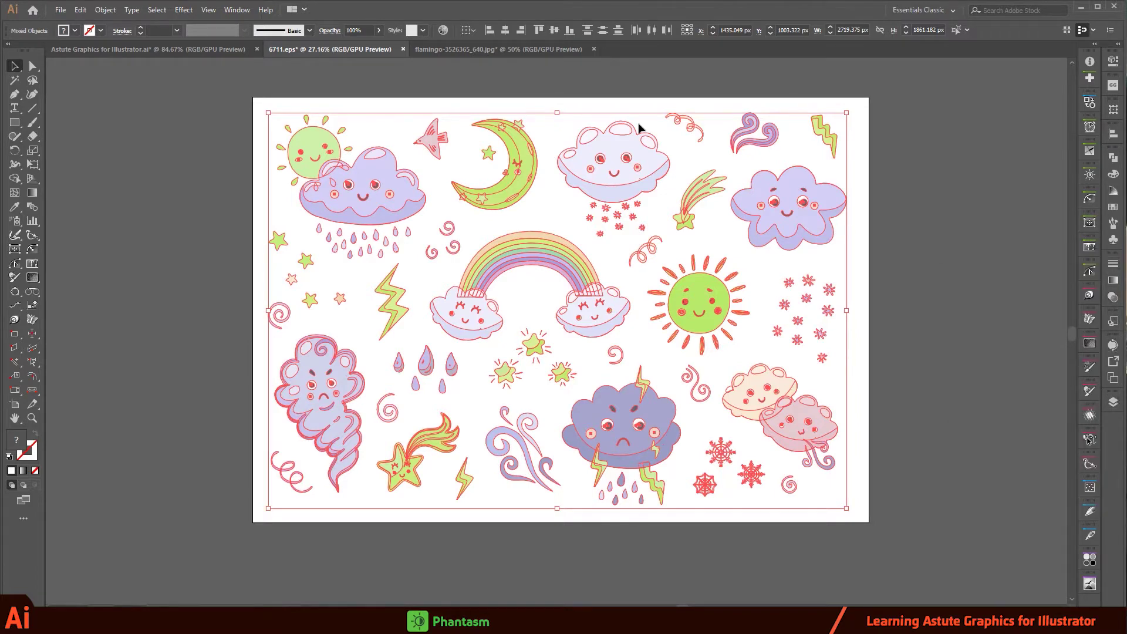
Step: Show the Appearance panel and delete the Phantasm Hue/Saturation effect from it
{"action": "left_click", "coordinate": [233, 12]}
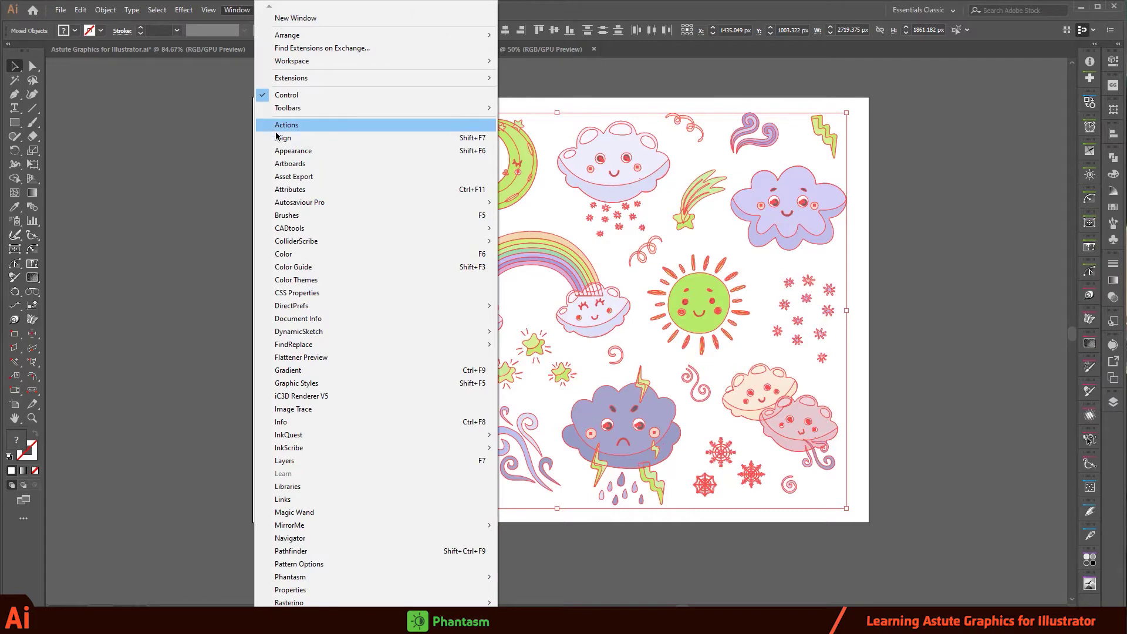
{"action": "left_click", "coordinate": [310, 154]}
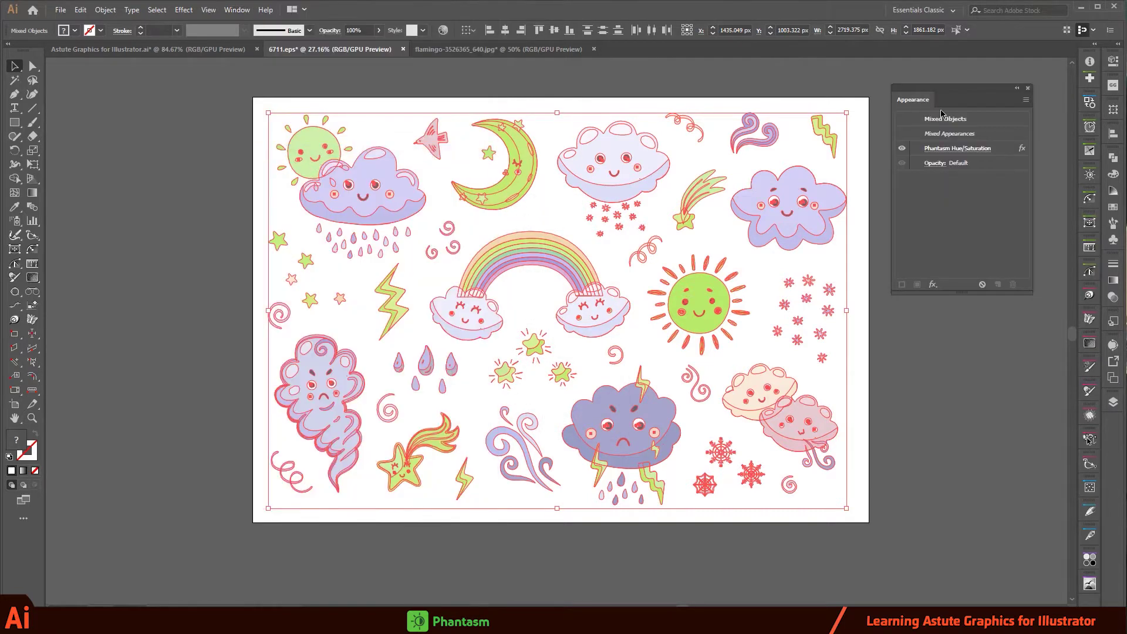
{"action": "left_click_drag", "start_coordinate": [943, 90], "coordinate": [951, 87]}
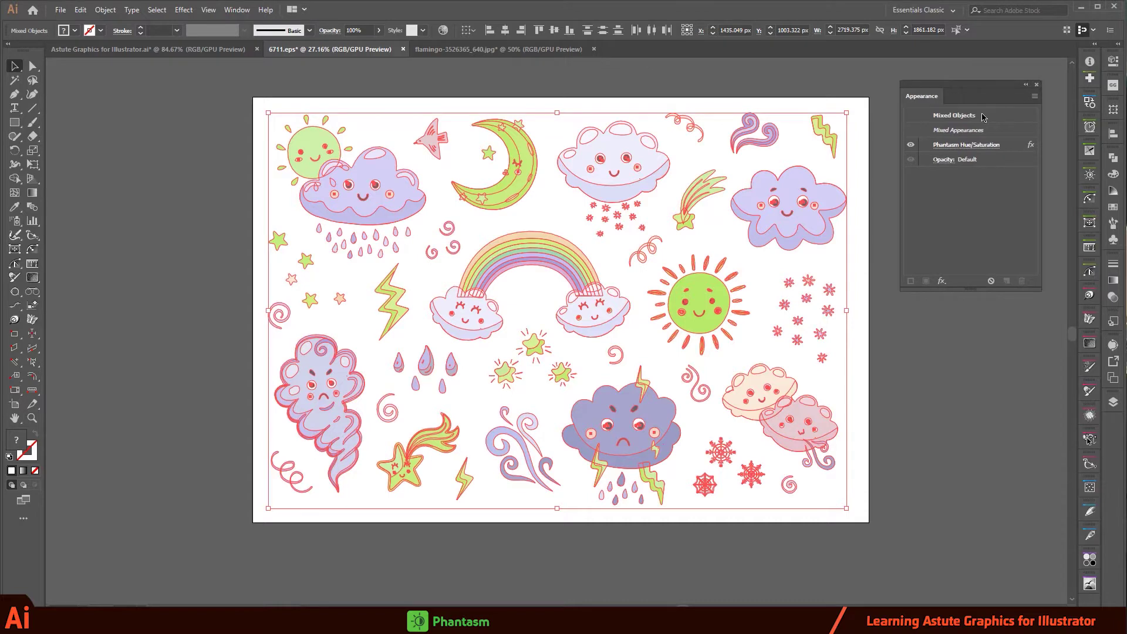
{"action": "left_click", "coordinate": [1026, 148]}
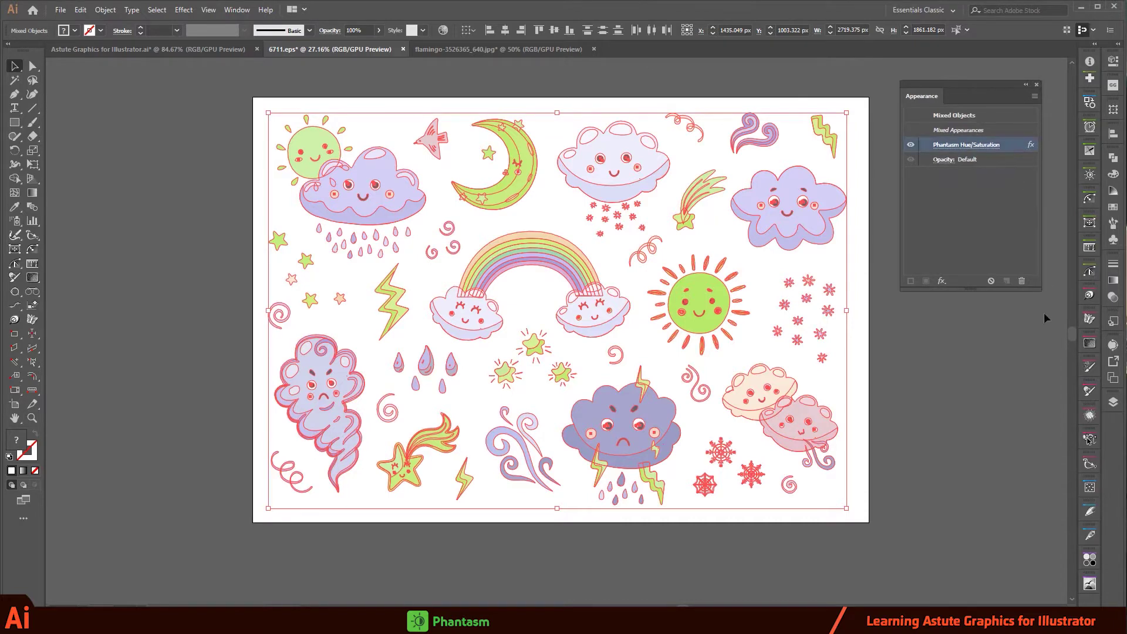
{"action": "left_click", "coordinate": [1022, 281]}
Step: Deselect, marquee-select all the weather artwork, and list the Phantasm effects
{"action": "left_click", "coordinate": [654, 95]}
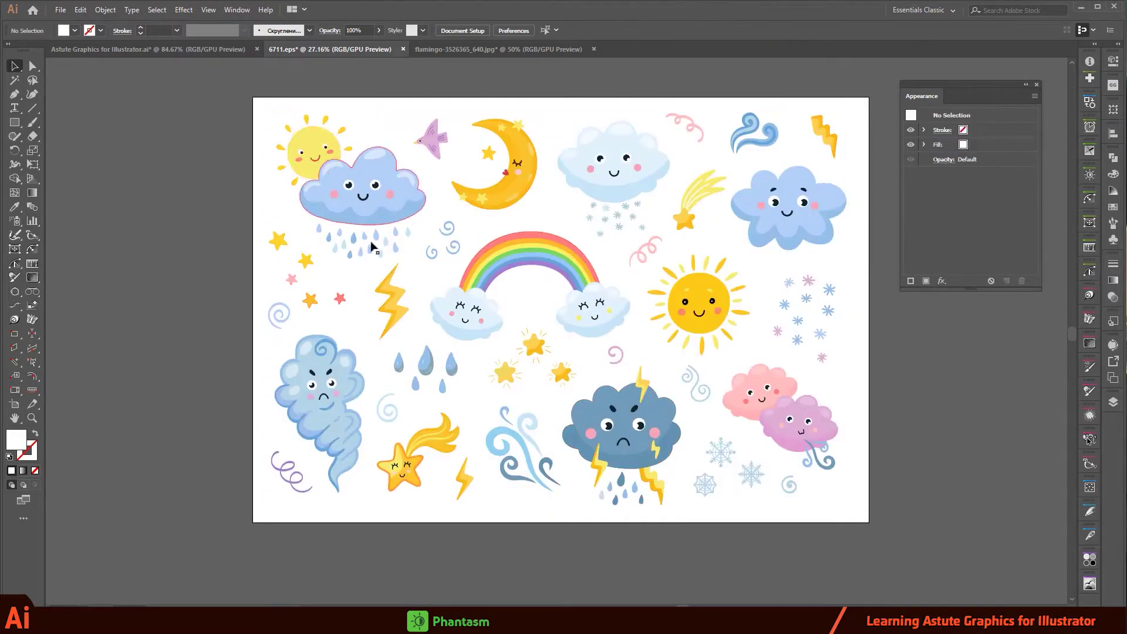
{"action": "mouse_move", "coordinate": [563, 100]}
{"action": "left_mouse_down"}
{"action": "mouse_move", "coordinate": [509, 104]}
{"action": "mouse_move", "coordinate": [526, 99]}
{"action": "left_mouse_up"}
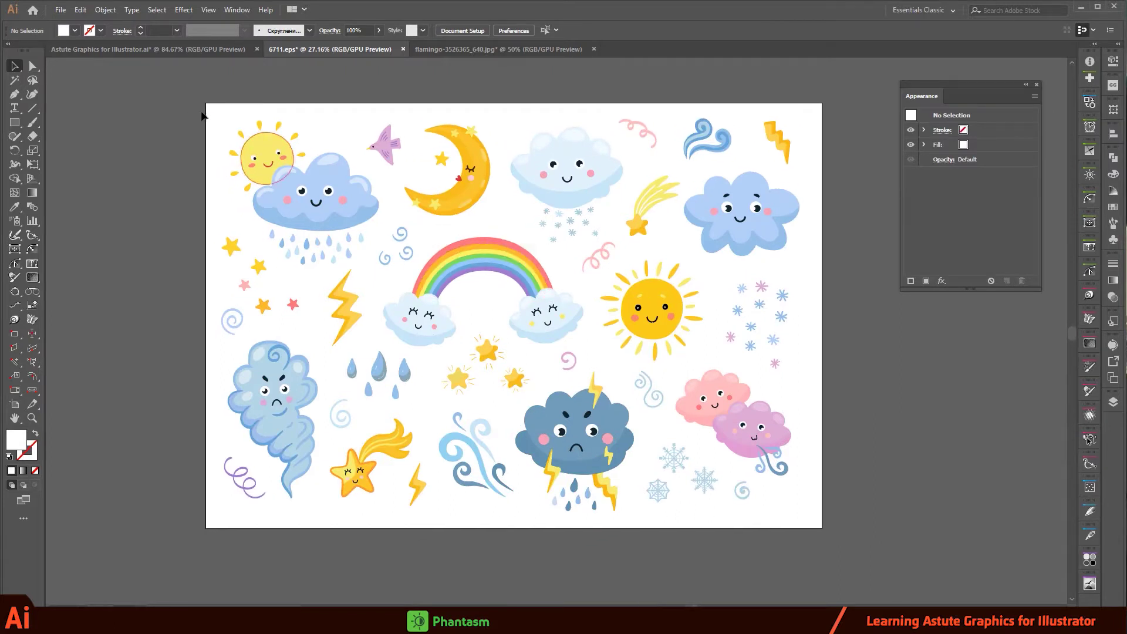
{"action": "left_click_drag", "start_coordinate": [180, 89], "coordinate": [843, 543]}
{"action": "left_click_drag", "start_coordinate": [841, 562], "coordinate": [843, 562]}
{"action": "left_click", "coordinate": [182, 10]}
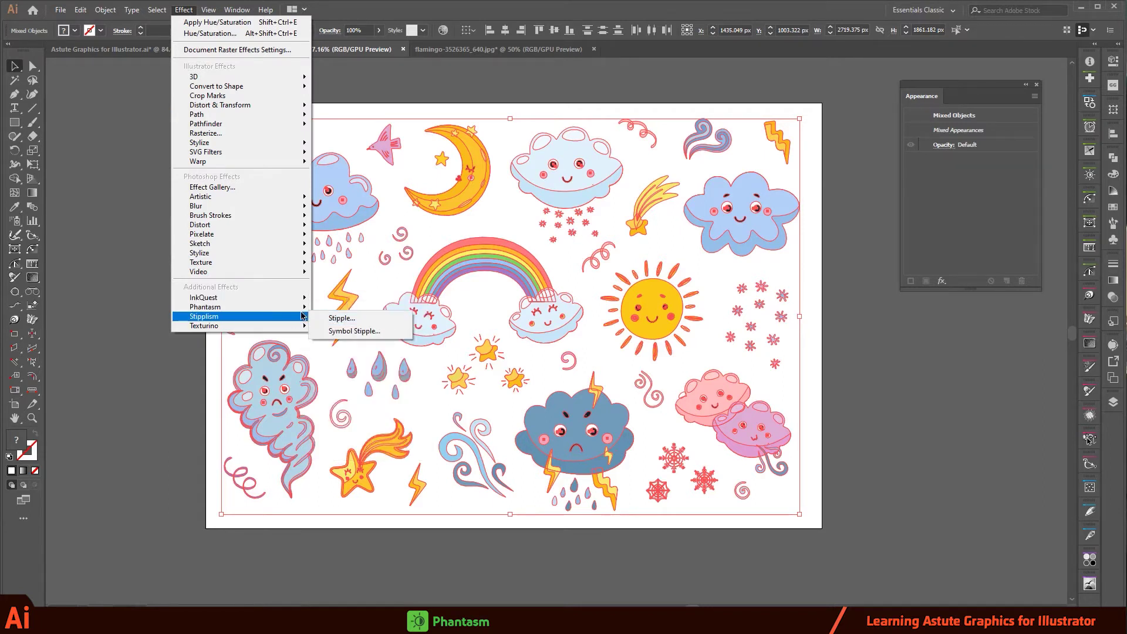
{"action": "mouse_move", "coordinate": [205, 306]}
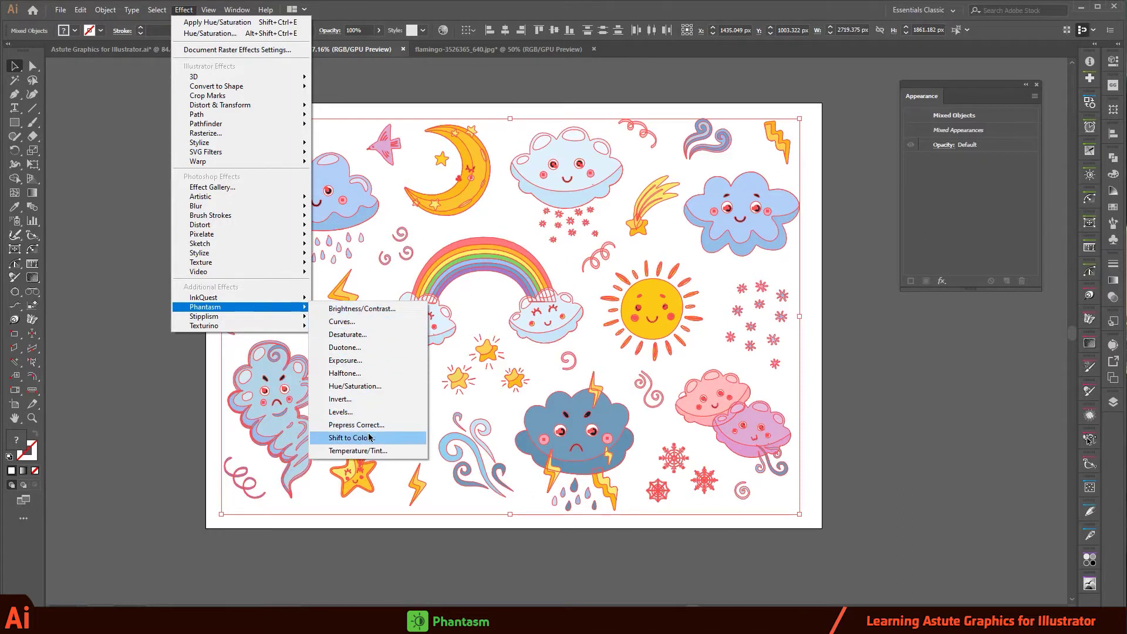
Step: Open Phantasm Brightness/Contrast at 0/0 and drag its dialog clear of the artwork
{"action": "left_click", "coordinate": [359, 311]}
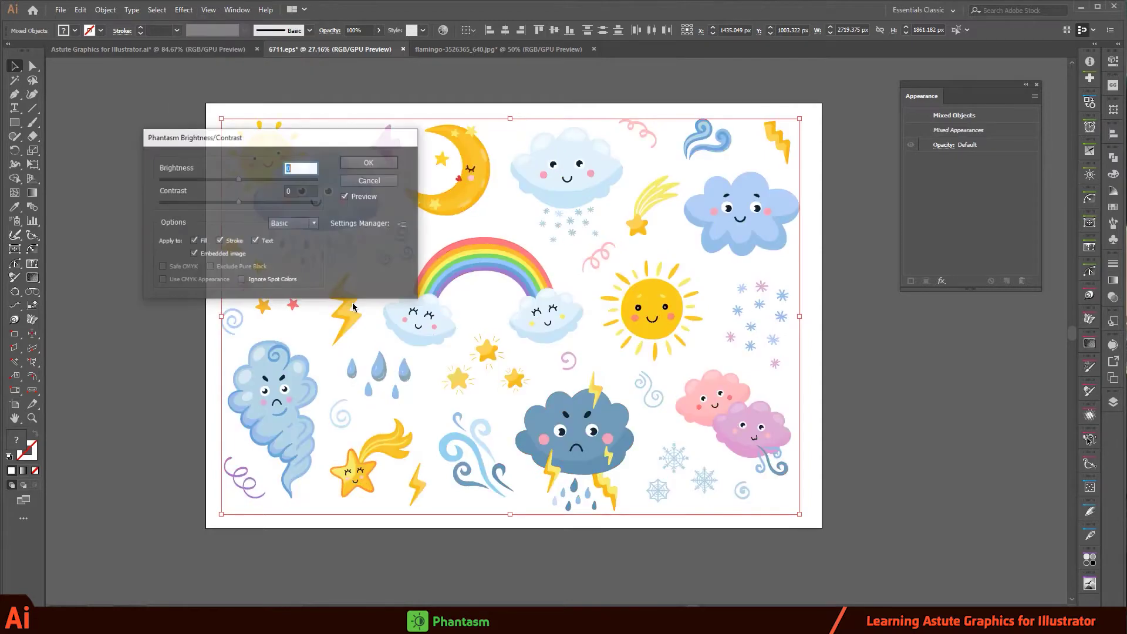
{"action": "mouse_move", "coordinate": [316, 138]}
{"action": "left_mouse_down"}
{"action": "mouse_move", "coordinate": [329, 241]}
{"action": "mouse_move", "coordinate": [456, 236]}
{"action": "mouse_move", "coordinate": [253, 214]}
{"action": "left_mouse_up"}
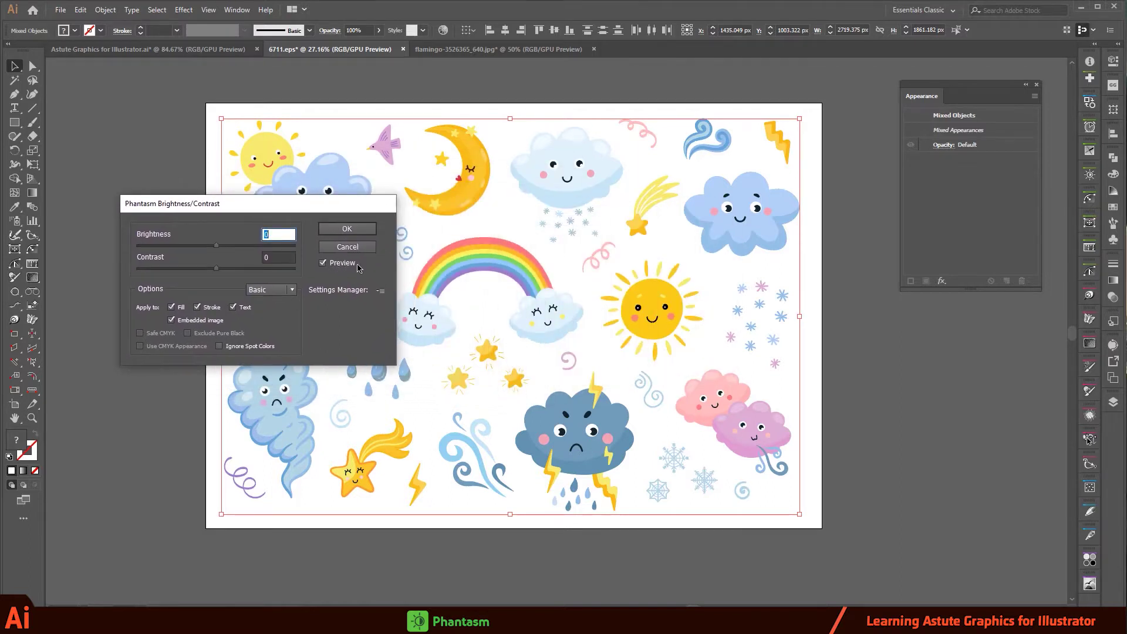
{"action": "mouse_move", "coordinate": [290, 209]}
{"action": "left_mouse_down"}
{"action": "mouse_move", "coordinate": [369, 193]}
{"action": "mouse_move", "coordinate": [621, 215]}
{"action": "left_mouse_up"}
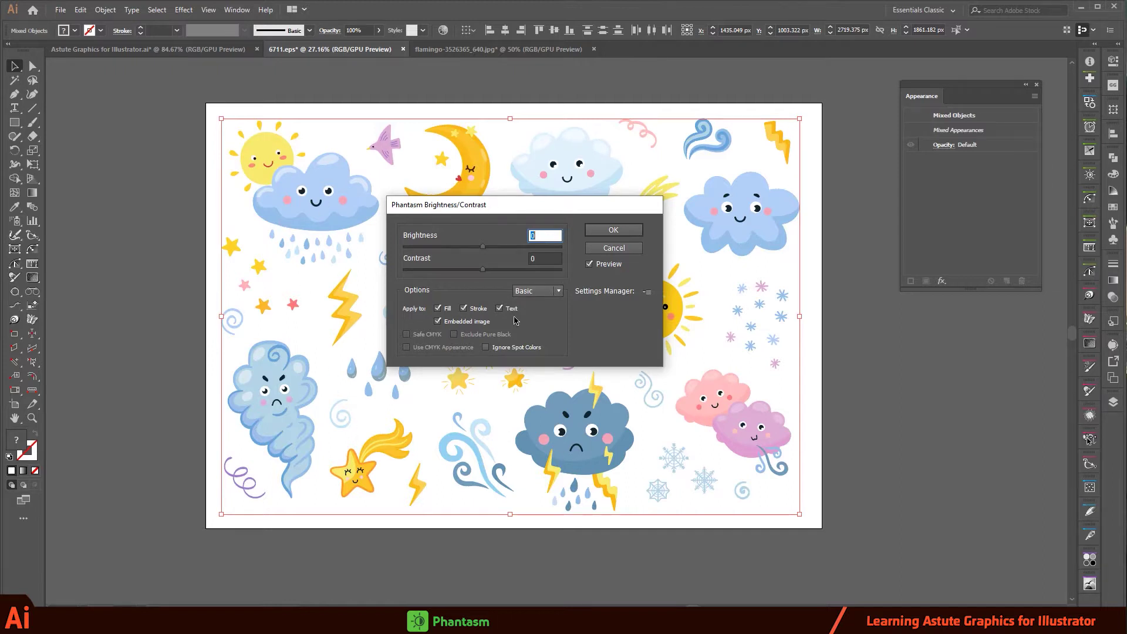
Step: Toggle Fill off and back on, and settle Brightness at -18 with Contrast 0
{"action": "left_click", "coordinate": [437, 308]}
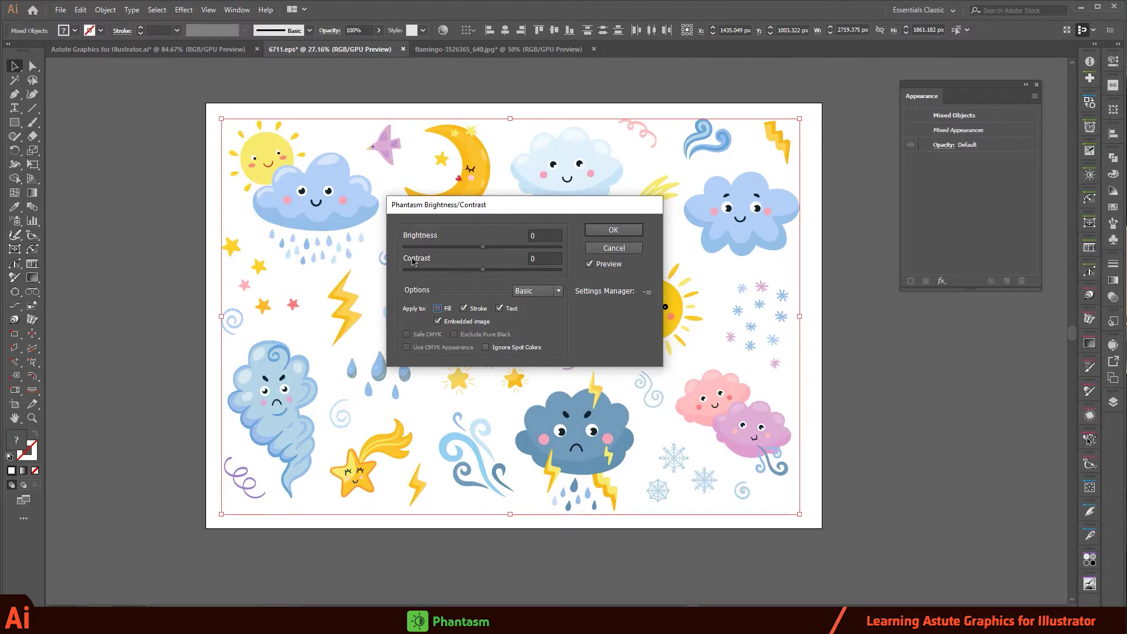
{"action": "mouse_move", "coordinate": [483, 247]}
{"action": "left_mouse_down"}
{"action": "mouse_move", "coordinate": [498, 246]}
{"action": "mouse_move", "coordinate": [464, 273]}
{"action": "mouse_move", "coordinate": [485, 269]}
{"action": "left_mouse_up"}
{"action": "left_click", "coordinate": [440, 308]}
{"action": "mouse_move", "coordinate": [483, 247]}
{"action": "left_mouse_down"}
{"action": "mouse_move", "coordinate": [515, 251]}
{"action": "mouse_move", "coordinate": [448, 247]}
{"action": "mouse_move", "coordinate": [470, 250]}
{"action": "left_mouse_up"}
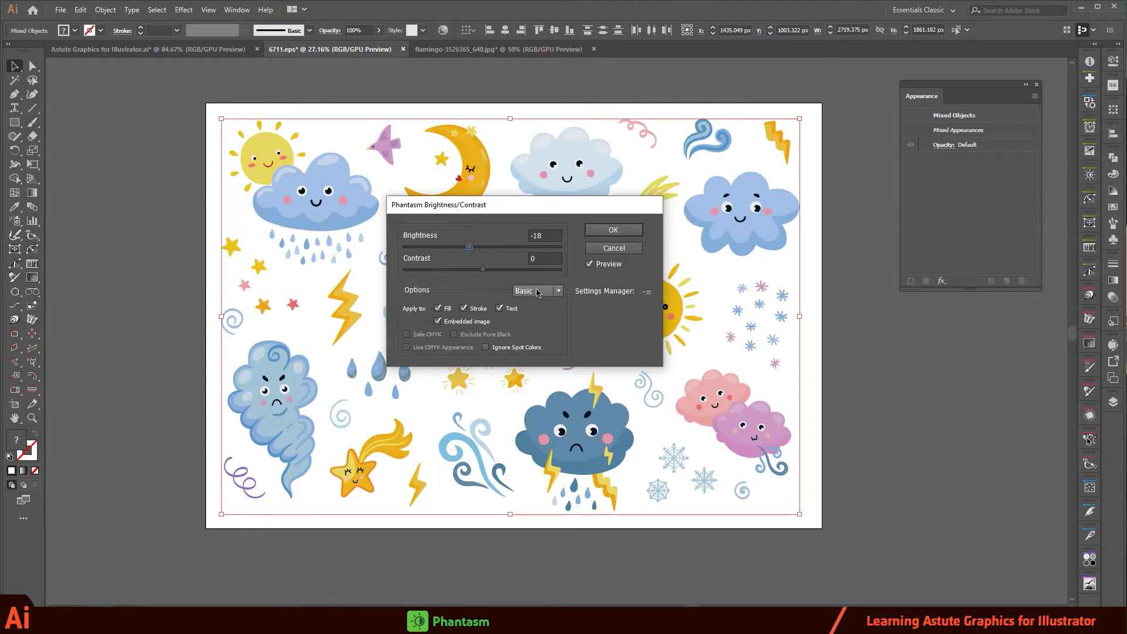
{"action": "left_click", "coordinate": [538, 292]}
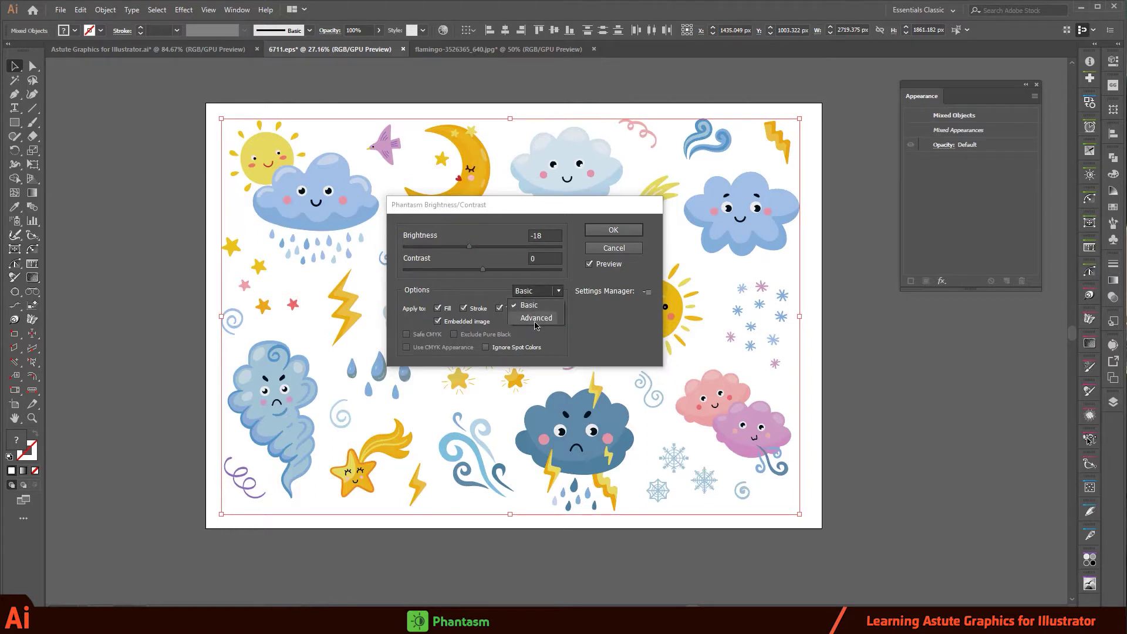
{"action": "left_click", "coordinate": [636, 287]}
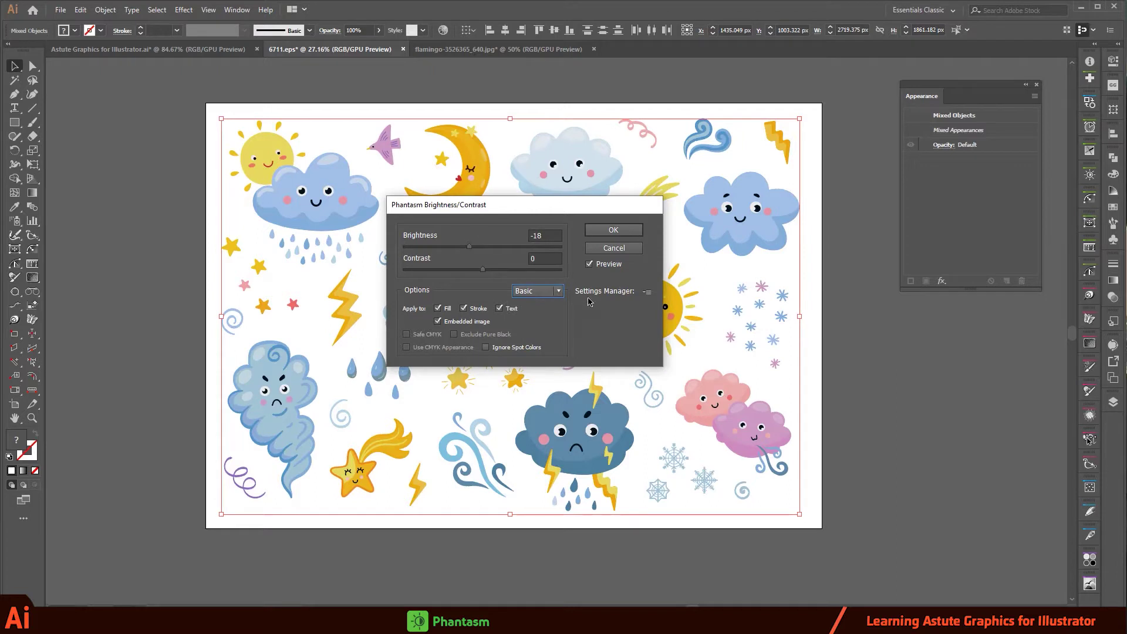
{"action": "left_click", "coordinate": [648, 292]}
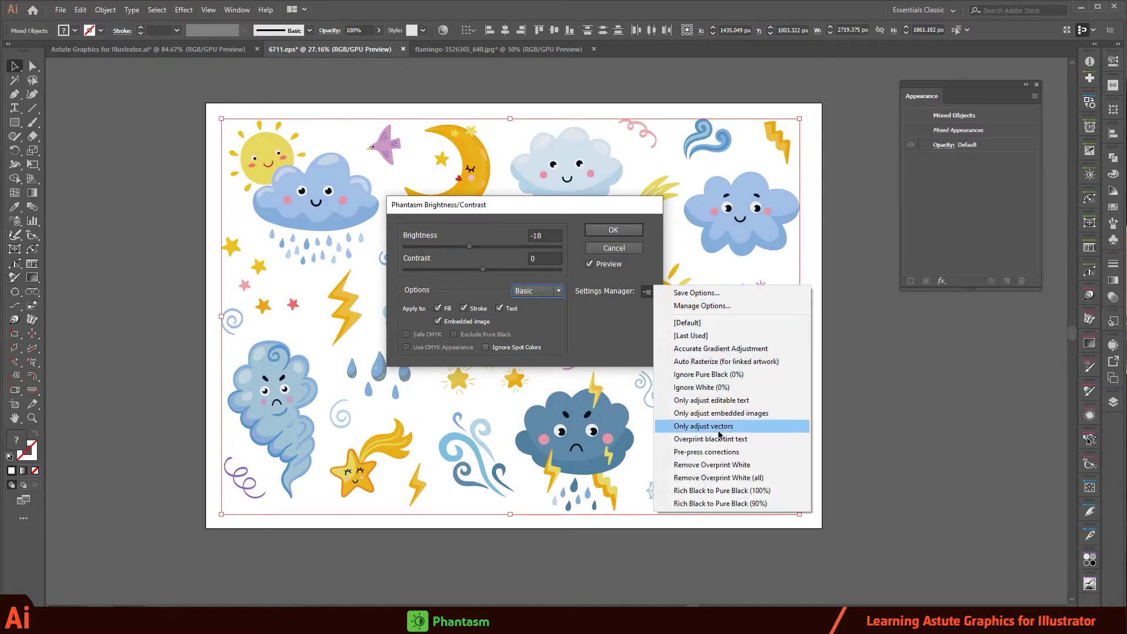
{"action": "left_click", "coordinate": [551, 337]}
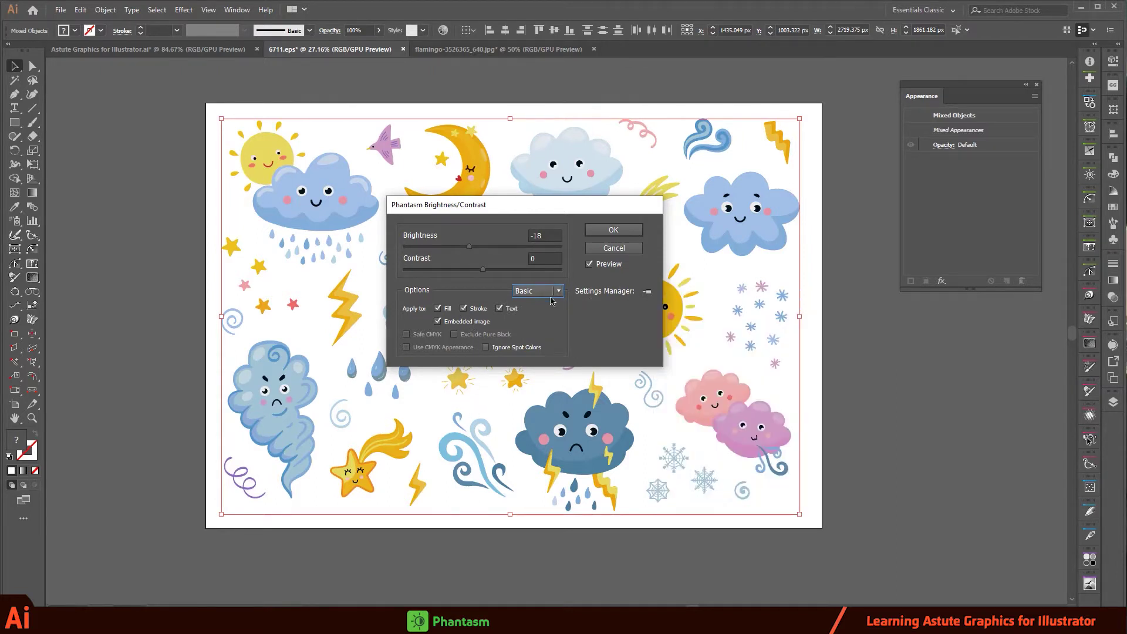
{"action": "left_click", "coordinate": [537, 290]}
{"action": "left_click", "coordinate": [537, 317]}
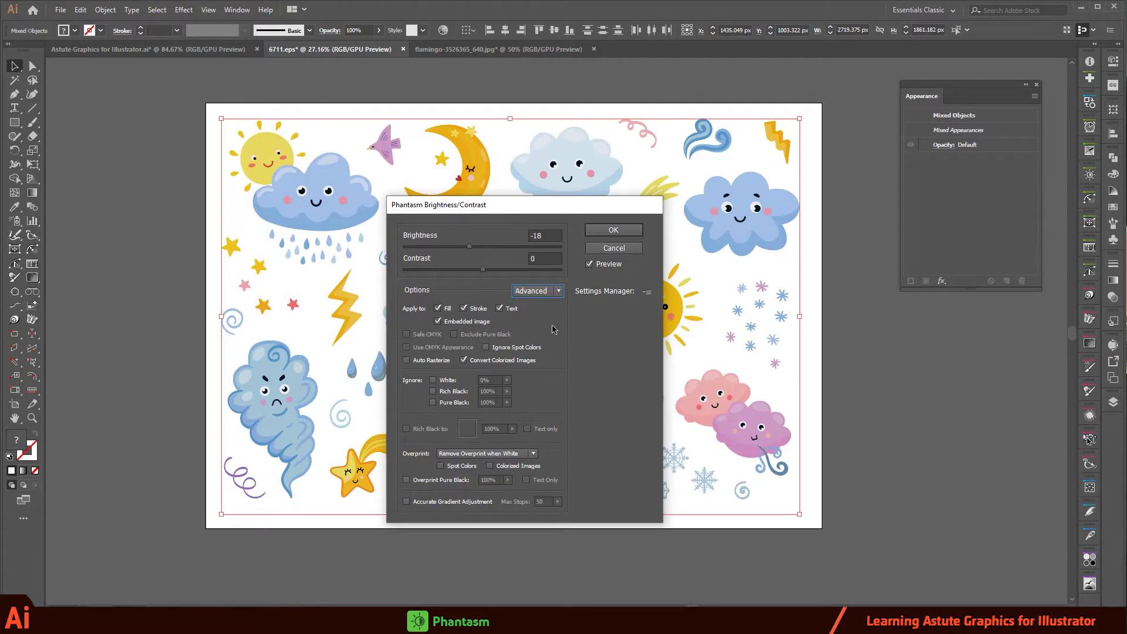
{"action": "left_click", "coordinate": [537, 291]}
Step: Set Brightness to -26 and Contrast to -40, then apply the Phantasm Brightness/Contrast effect
{"action": "left_click", "coordinate": [532, 304]}
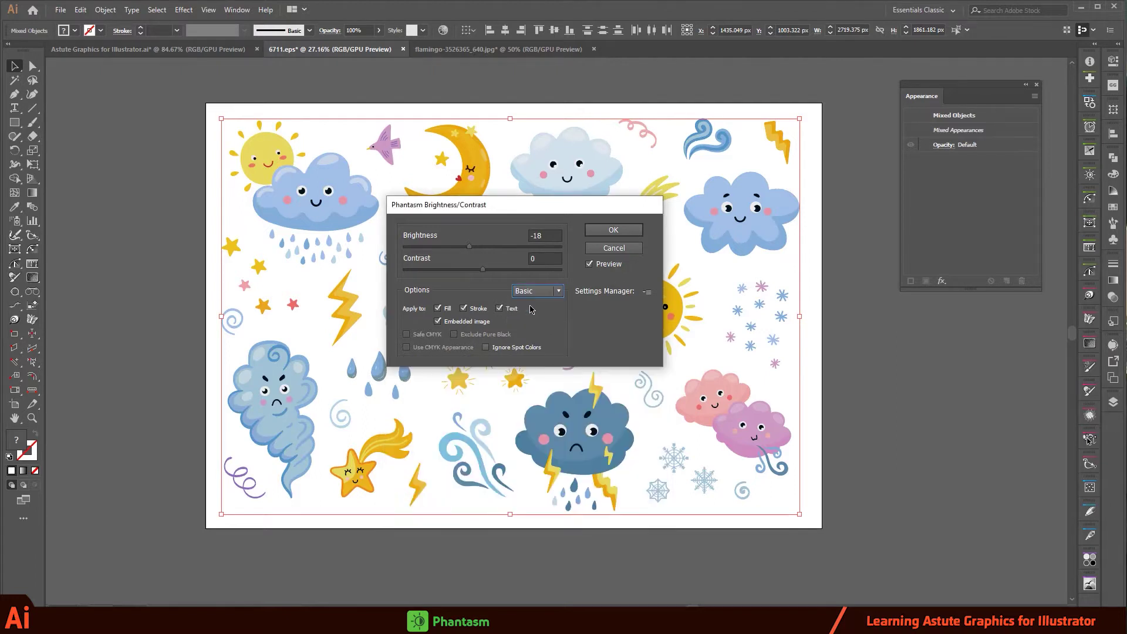
{"action": "left_click_drag", "start_coordinate": [469, 246], "coordinate": [515, 249]}
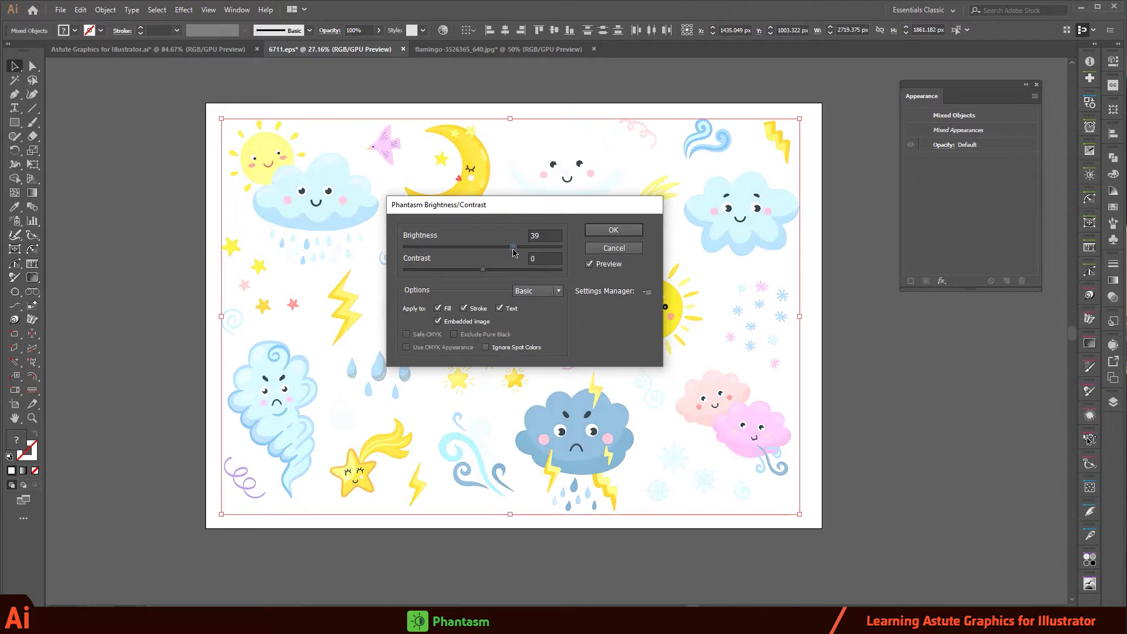
{"action": "left_click", "coordinate": [451, 270]}
{"action": "left_click", "coordinate": [477, 246]}
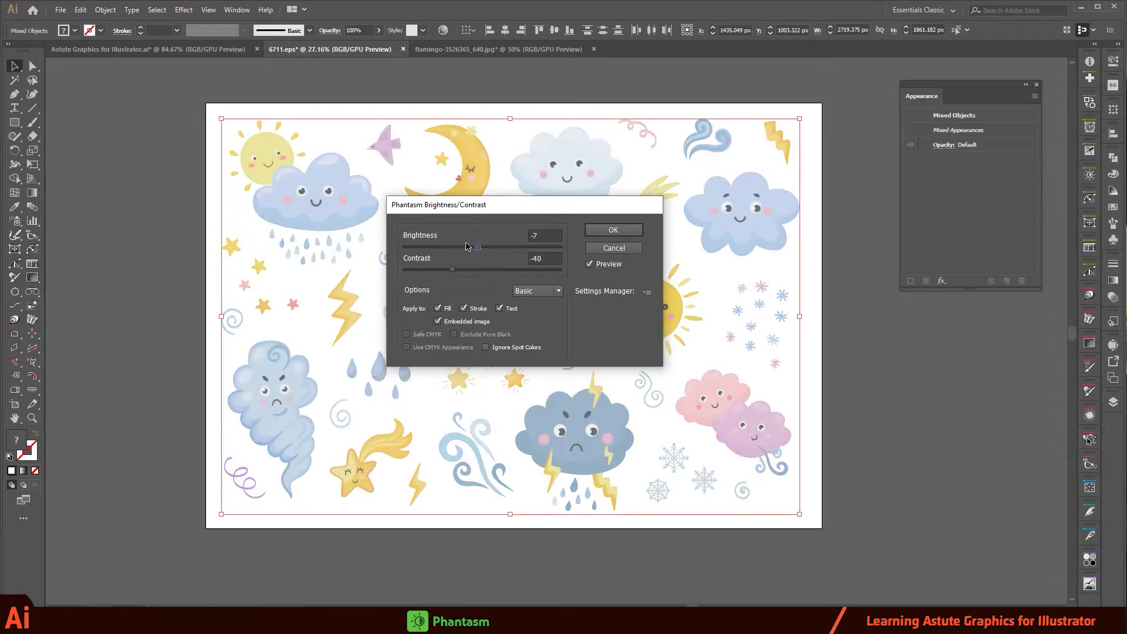
{"action": "left_click_drag", "start_coordinate": [468, 247], "coordinate": [463, 247]}
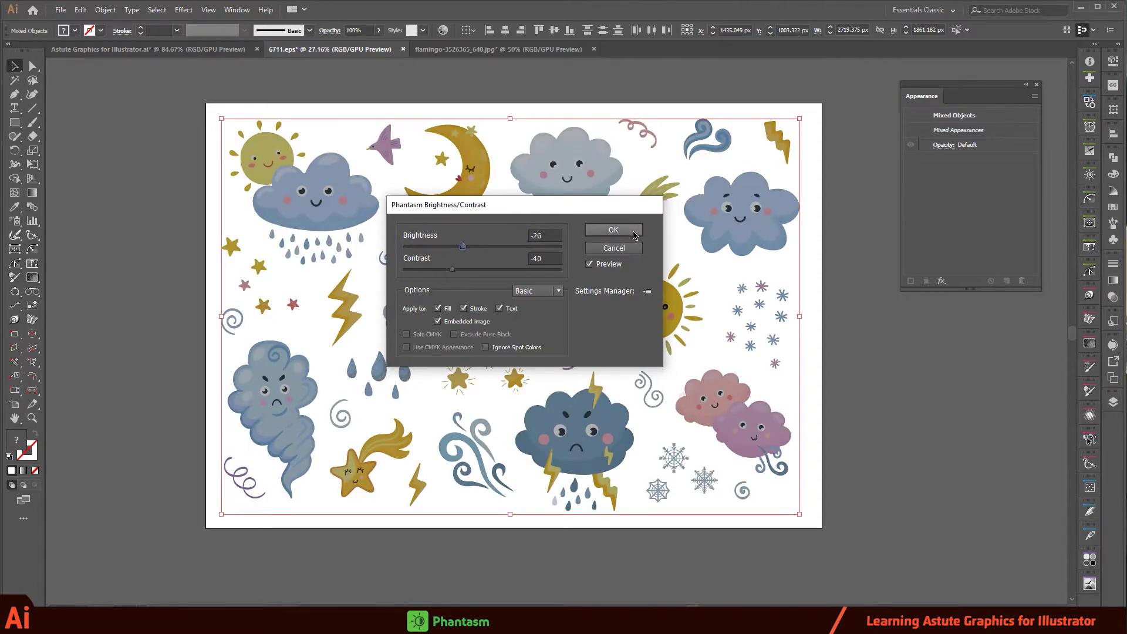
{"action": "left_click", "coordinate": [613, 230]}
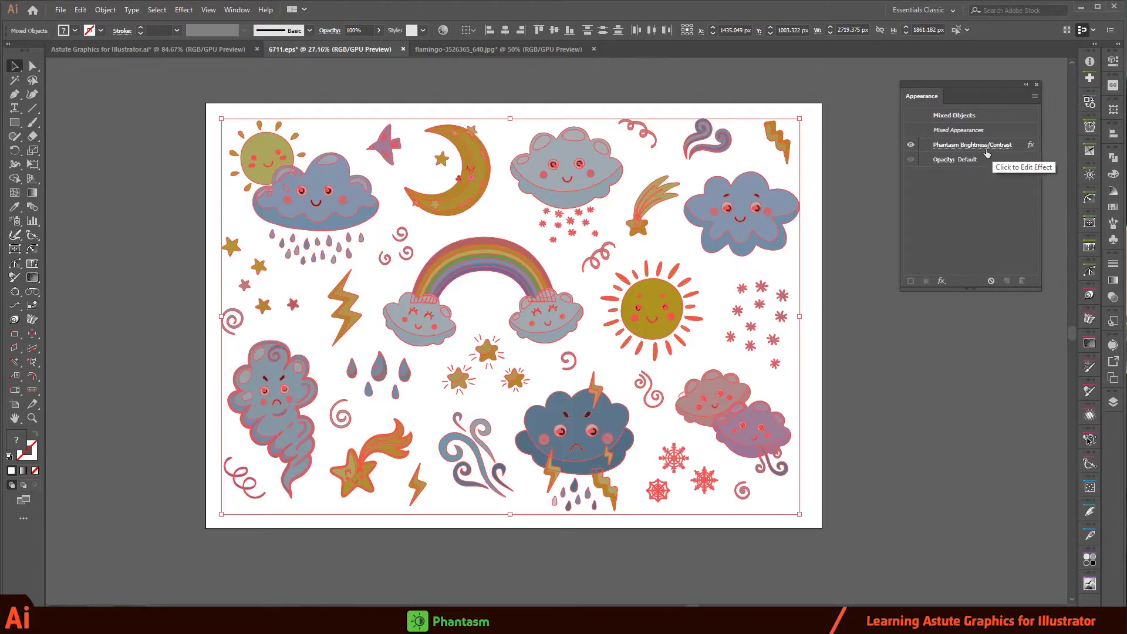
Step: Toggle the effect's visibility to compare, then reopen it and confirm Brightness 44
{"action": "left_click", "coordinate": [911, 145]}
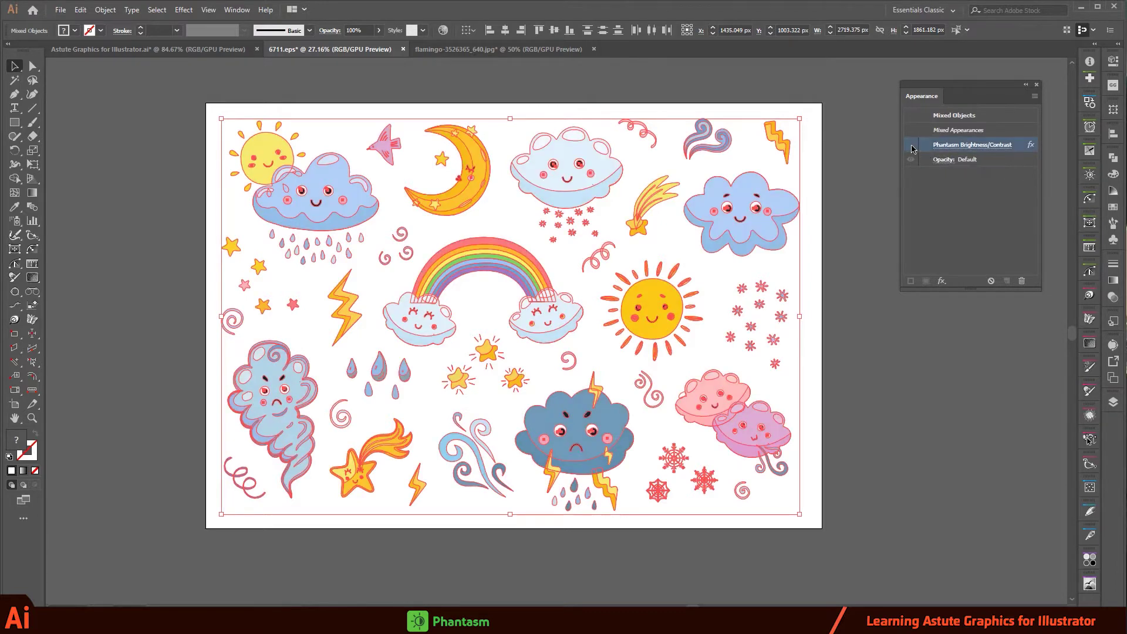
{"action": "left_click", "coordinate": [911, 145]}
{"action": "left_click", "coordinate": [911, 145]}
{"action": "left_click", "coordinate": [911, 145]}
{"action": "left_click", "coordinate": [967, 145]}
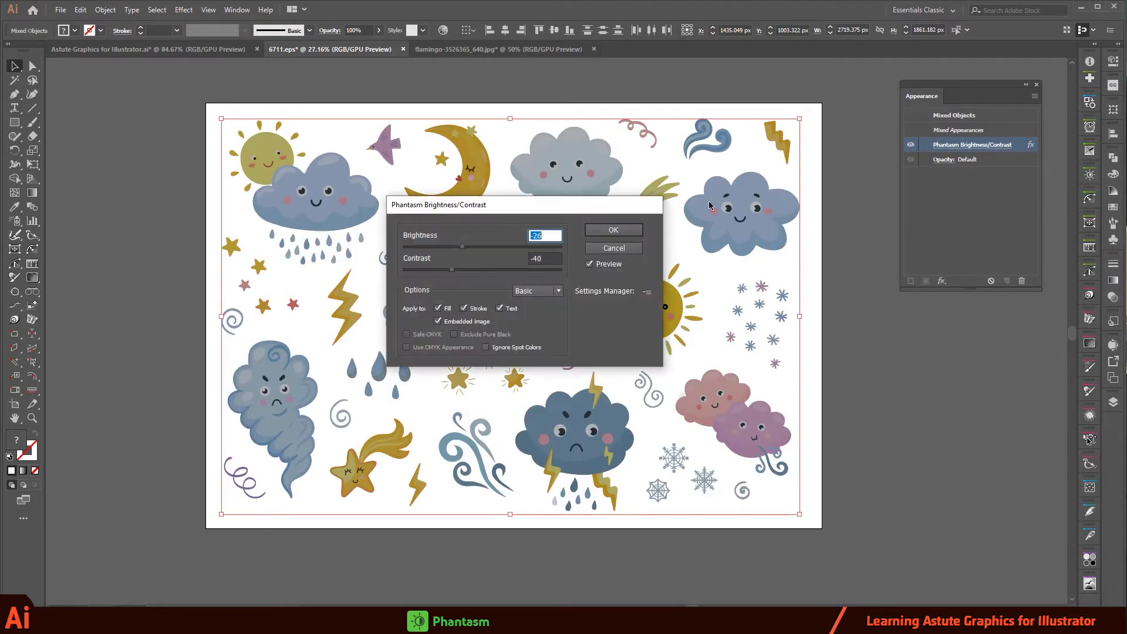
{"action": "mouse_move", "coordinate": [508, 221]}
{"action": "left_mouse_down"}
{"action": "mouse_move", "coordinate": [550, 195]}
{"action": "mouse_move", "coordinate": [542, 225]}
{"action": "mouse_move", "coordinate": [563, 222]}
{"action": "left_mouse_up"}
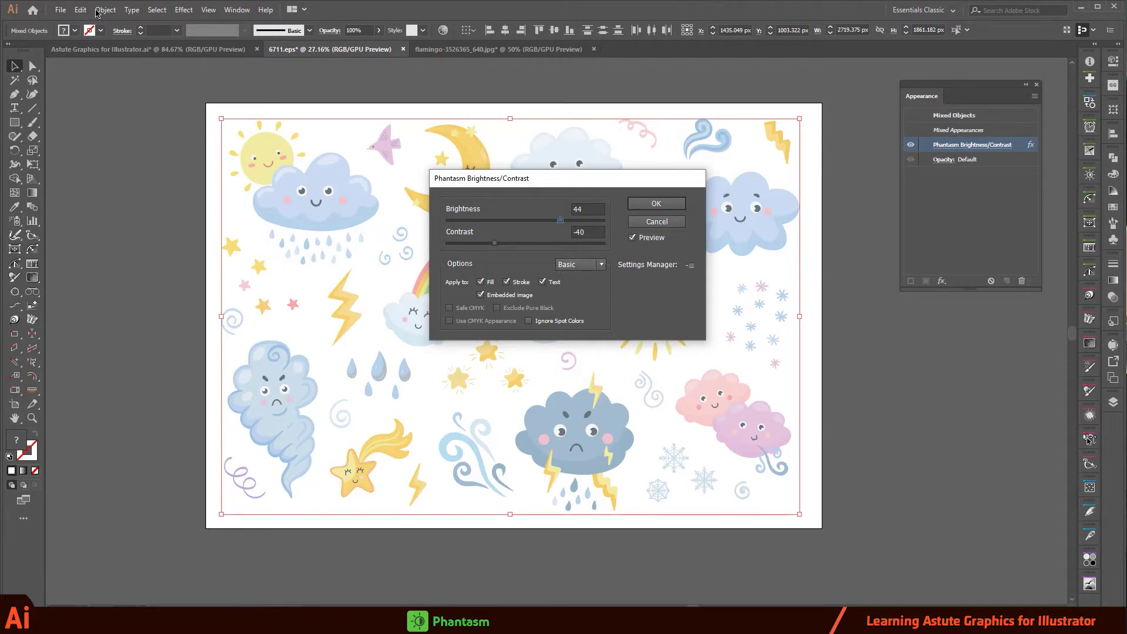
{"action": "left_click", "coordinate": [656, 204]}
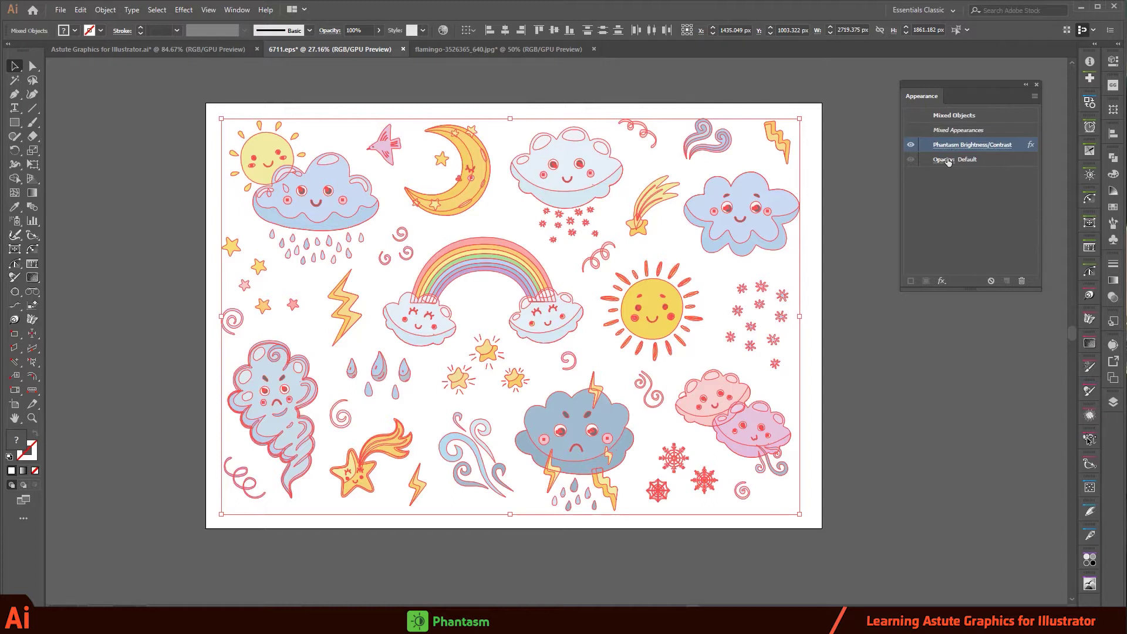
Step: Delete the Brightness/Contrast effect in Appearance, then marquee-select all the weather artwork
{"action": "left_click", "coordinate": [971, 236]}
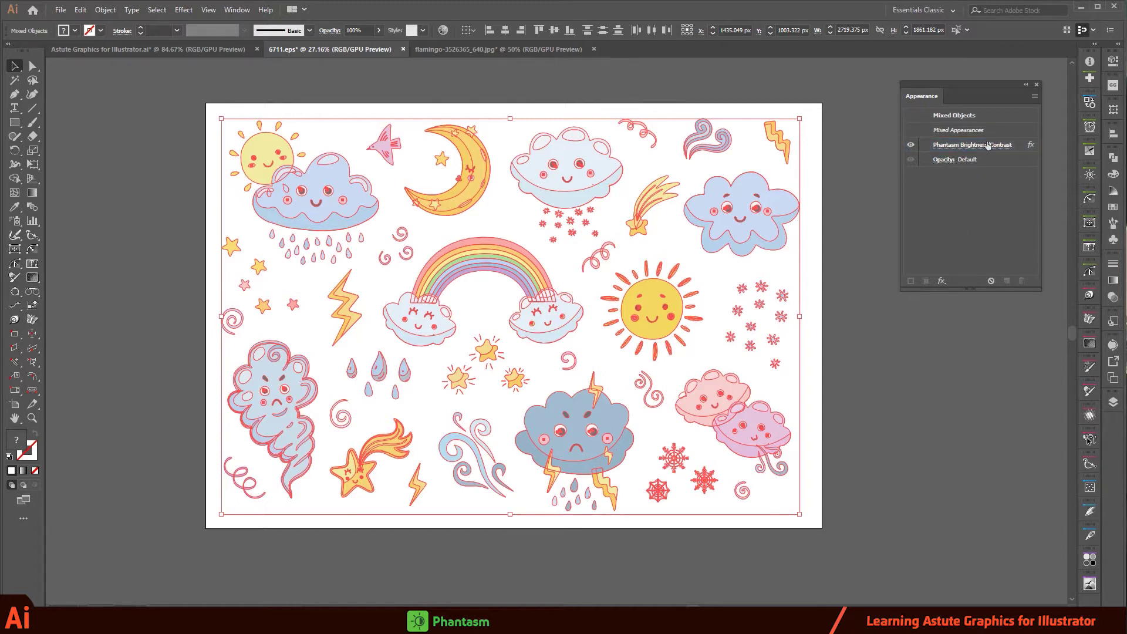
{"action": "left_click", "coordinate": [1021, 154]}
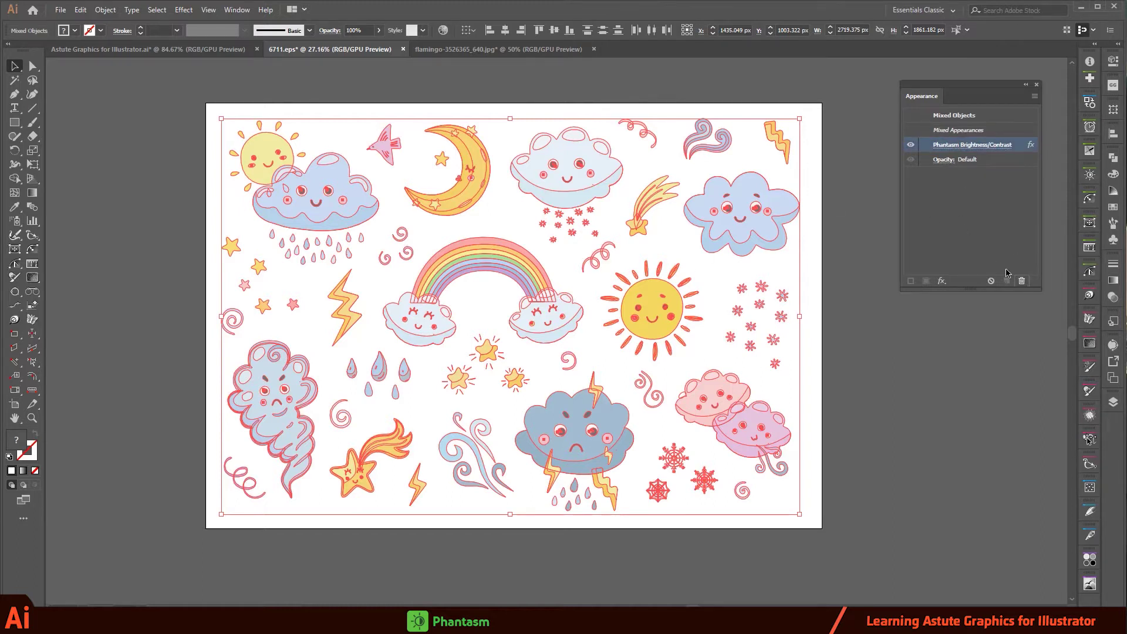
{"action": "left_click", "coordinate": [1022, 280]}
{"action": "left_click", "coordinate": [385, 110]}
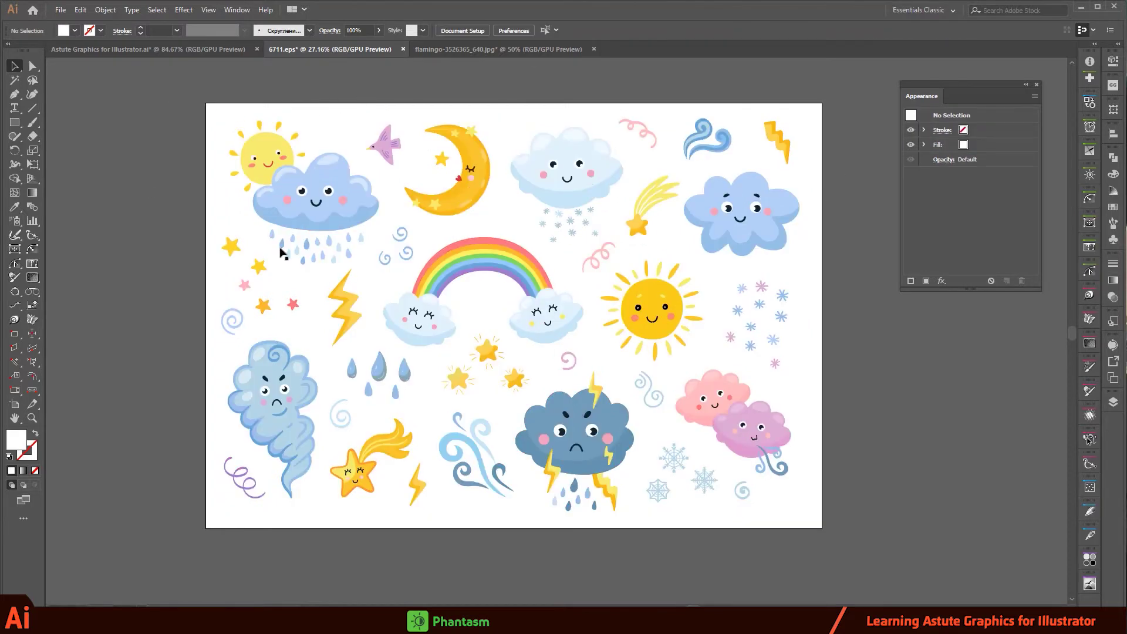
{"action": "left_click_drag", "start_coordinate": [168, 93], "coordinate": [875, 563]}
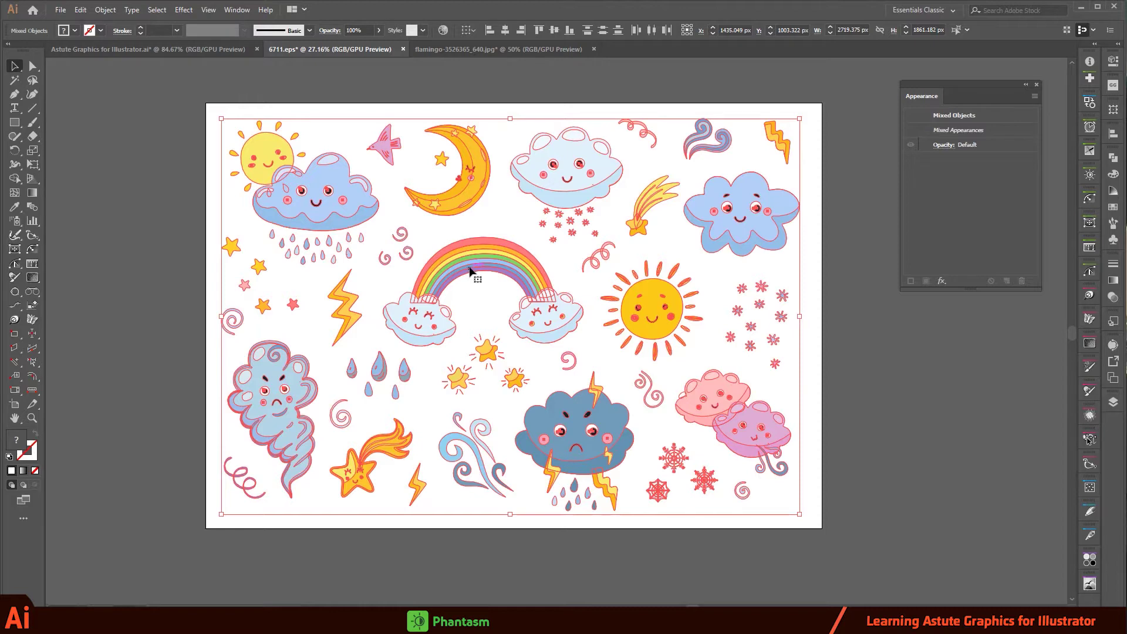
Step: Try a red fill on the selected artwork, undo it, and list the Phantasm effects
{"action": "left_click", "coordinate": [75, 31]}
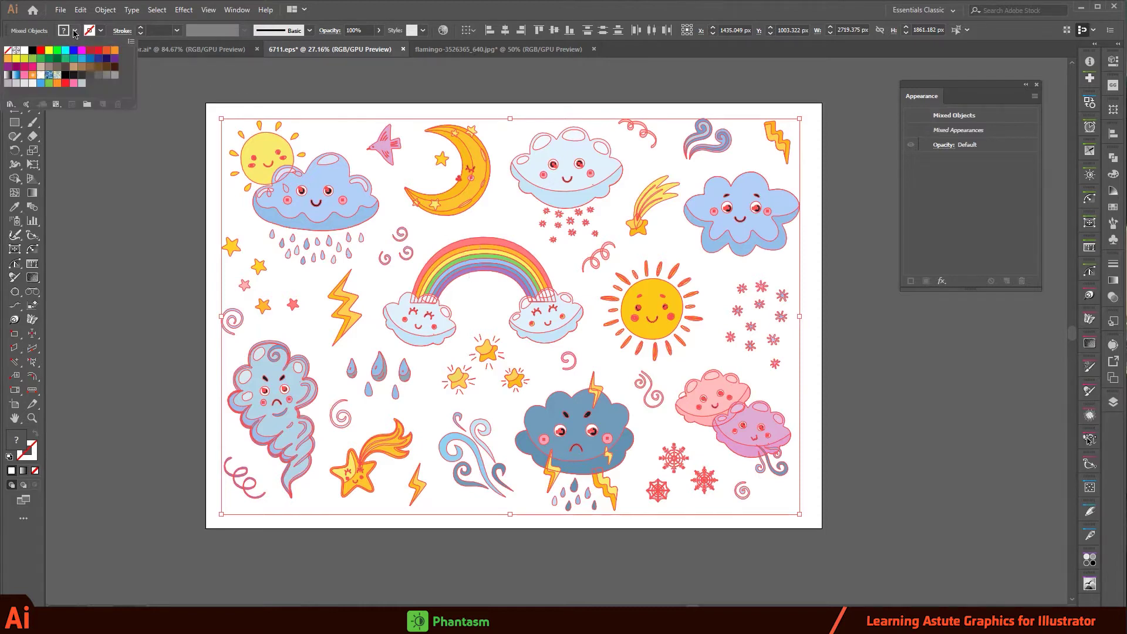
{"action": "left_click", "coordinate": [43, 57]}
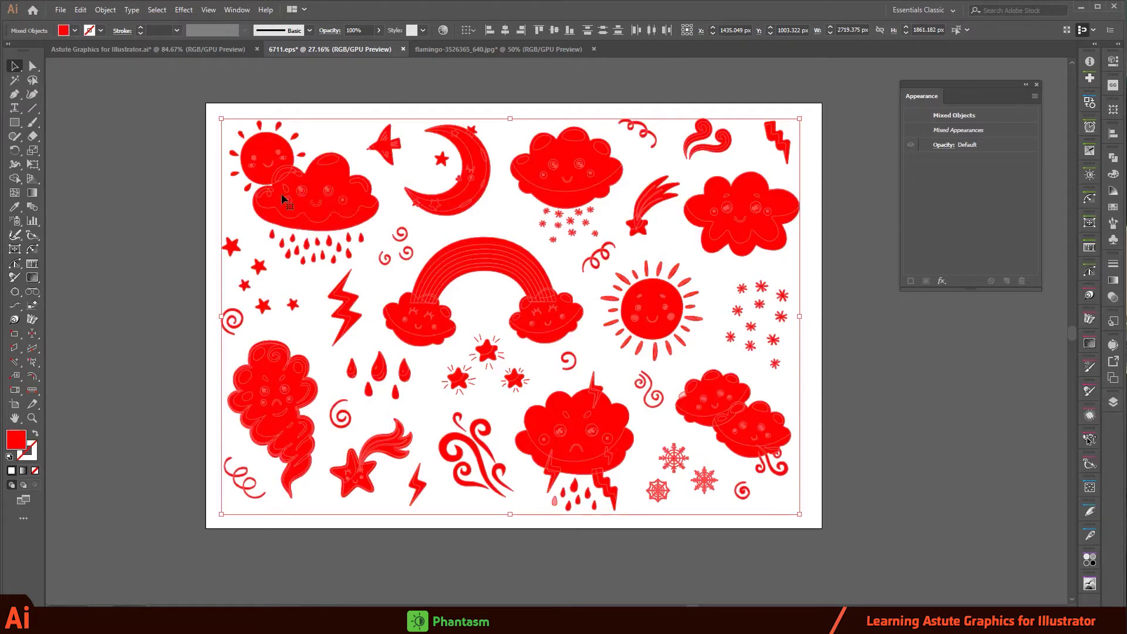
{"action": "left_click", "coordinate": [154, 204]}
{"action": "key", "text": "ctrl+z"}
{"action": "key", "text": "ctrl+z"}
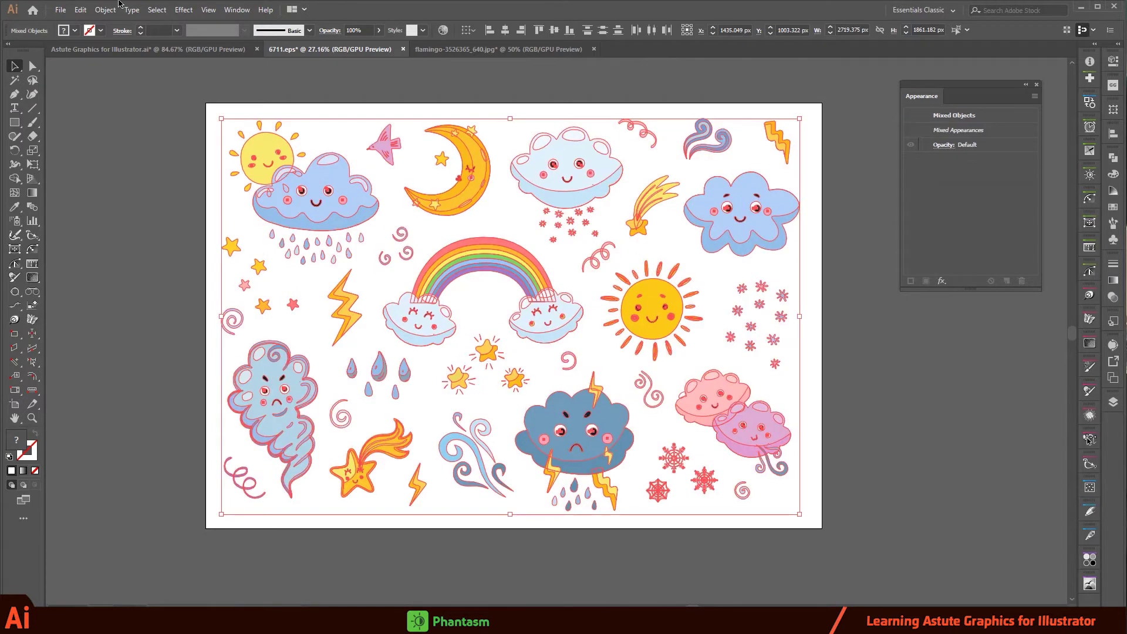
{"action": "left_click", "coordinate": [182, 10]}
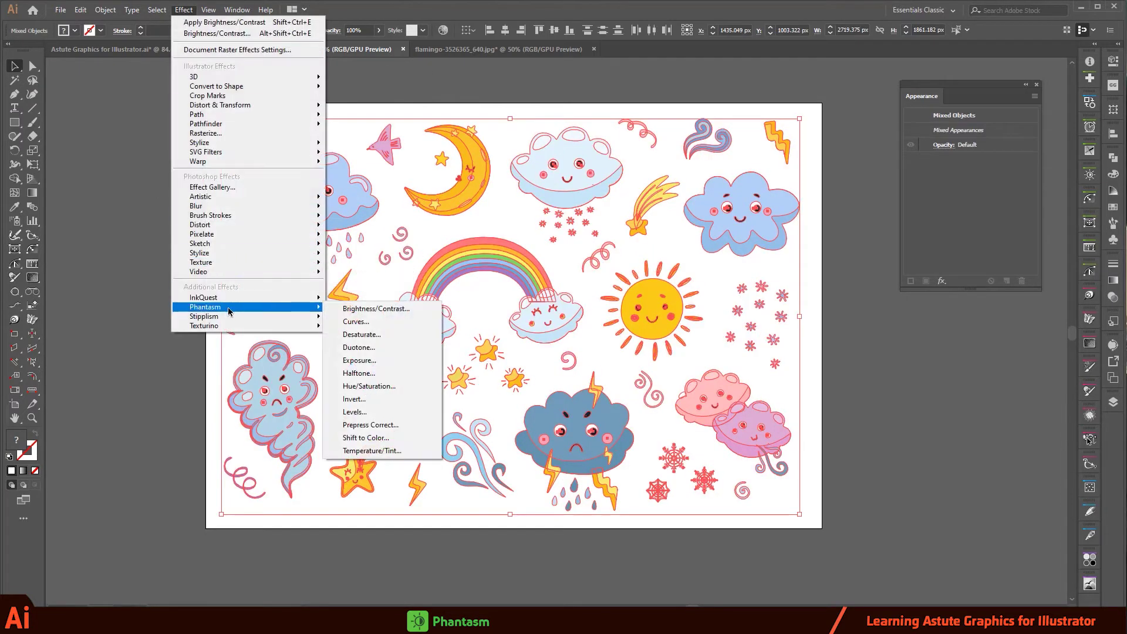
{"action": "mouse_move", "coordinate": [206, 306]}
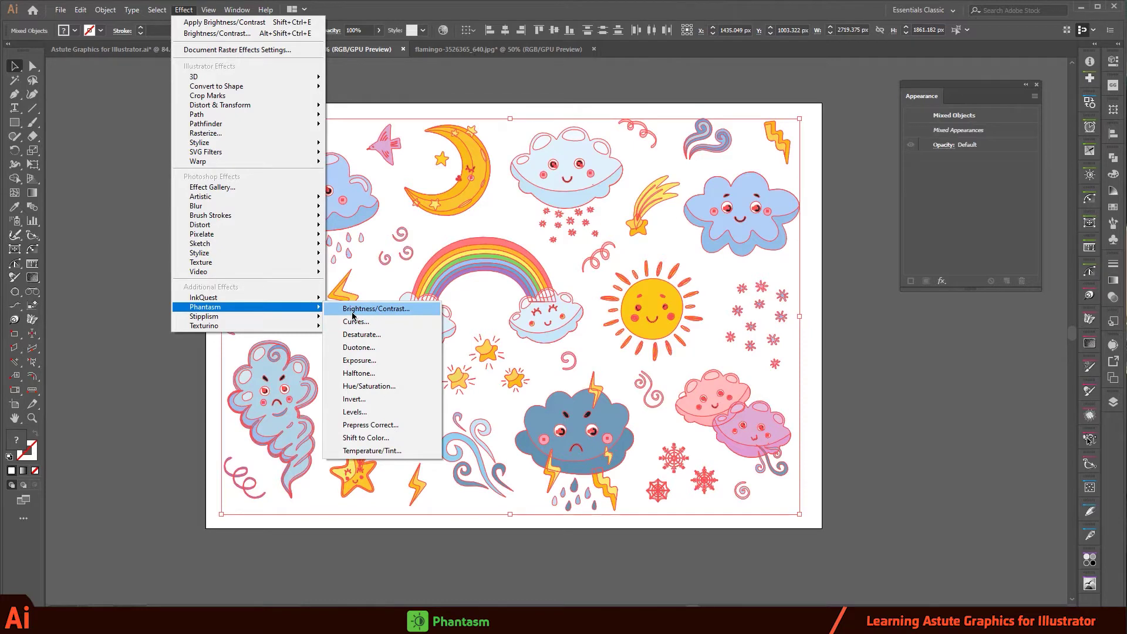
Step: Apply Phantasm Hue/Saturation with Colorize on: Hue 310, Saturation 25, Lightness -4
{"action": "left_click", "coordinate": [370, 386]}
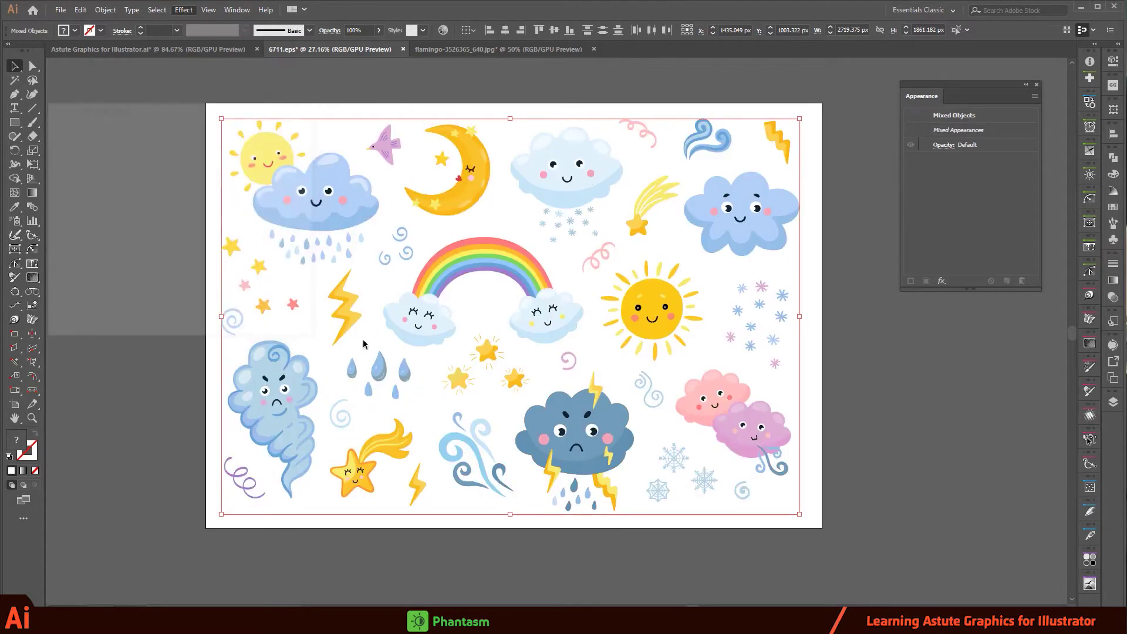
{"action": "mouse_move", "coordinate": [217, 113]}
{"action": "left_mouse_down"}
{"action": "mouse_move", "coordinate": [234, 106]}
{"action": "mouse_move", "coordinate": [273, 151]}
{"action": "left_mouse_up"}
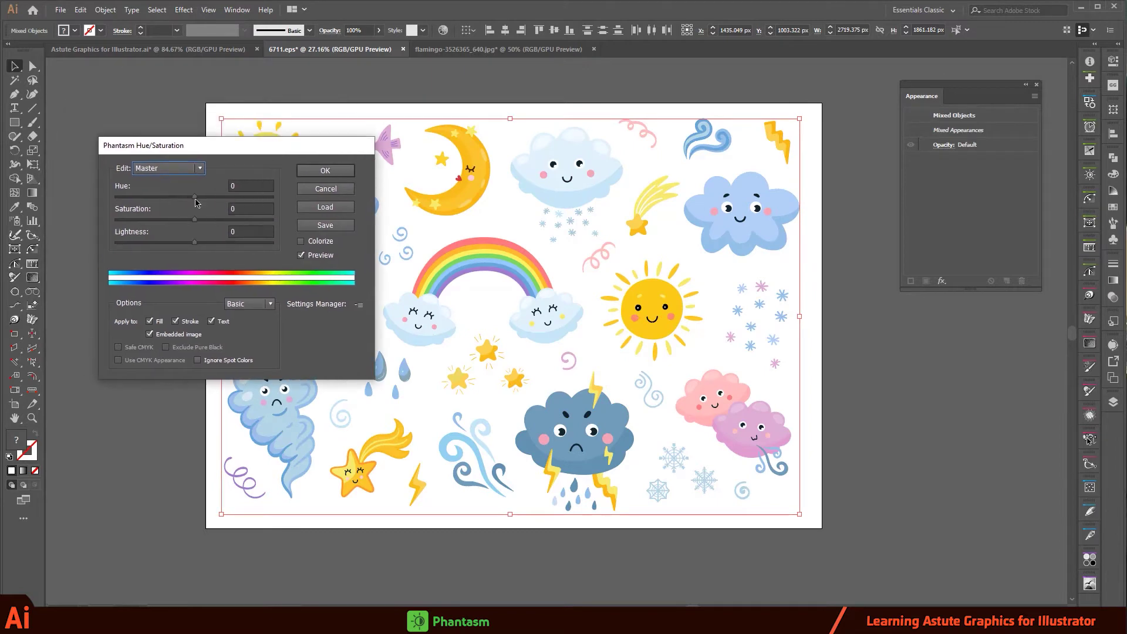
{"action": "mouse_move", "coordinate": [194, 197]}
{"action": "left_mouse_down"}
{"action": "mouse_move", "coordinate": [217, 199]}
{"action": "mouse_move", "coordinate": [179, 221]}
{"action": "mouse_move", "coordinate": [195, 221]}
{"action": "left_mouse_up"}
{"action": "type", "text": "52"}
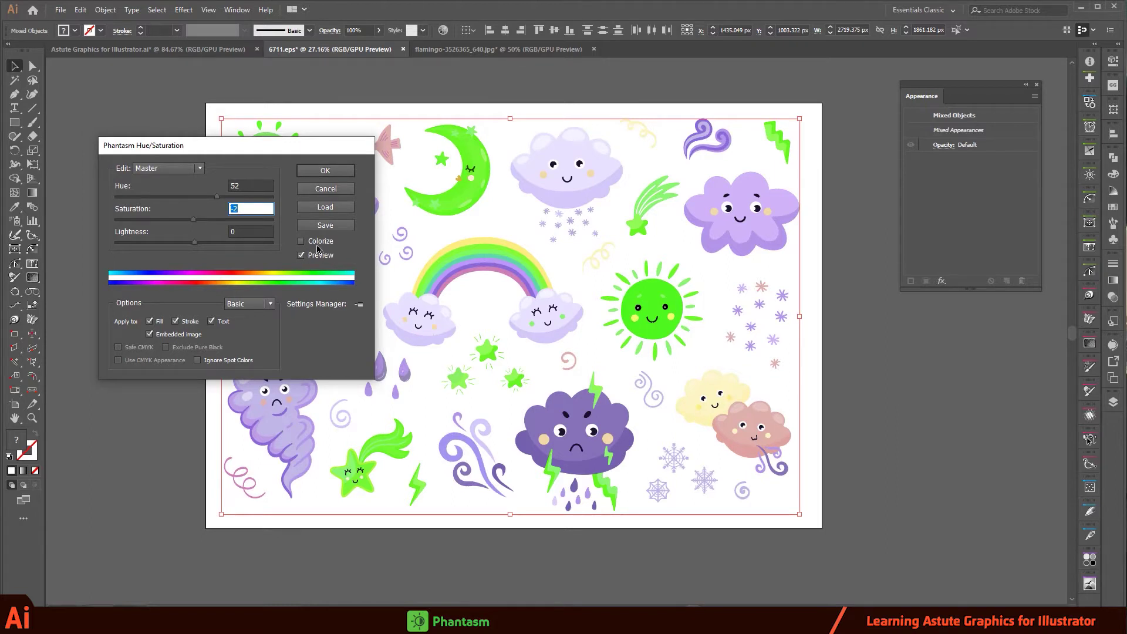
{"action": "left_click", "coordinate": [319, 242]}
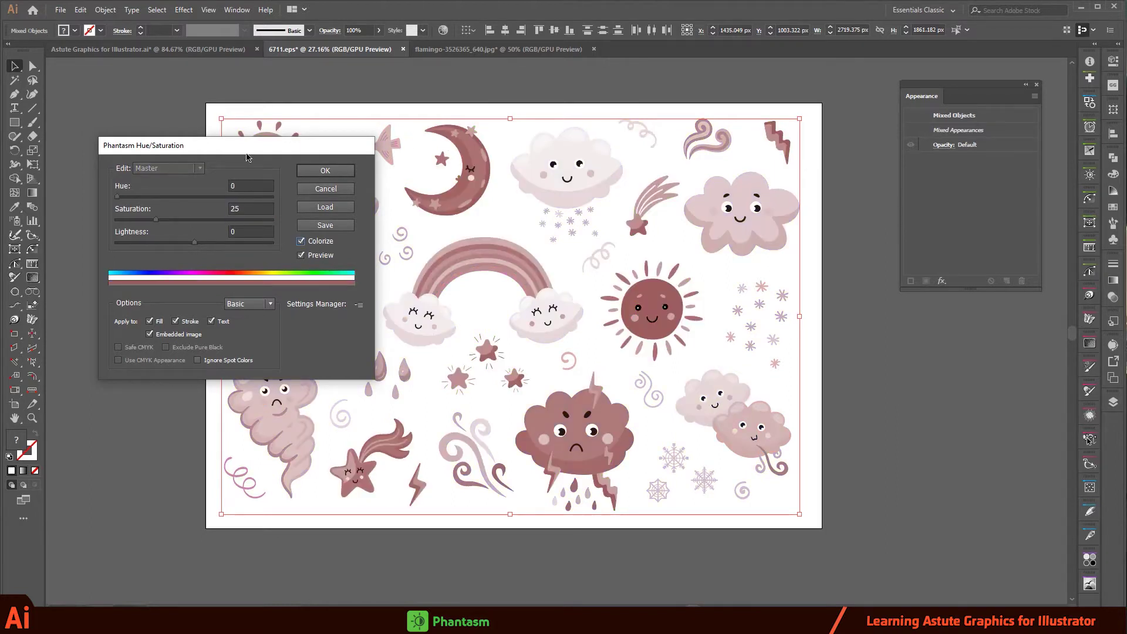
{"action": "left_click_drag", "start_coordinate": [247, 154], "coordinate": [267, 234]}
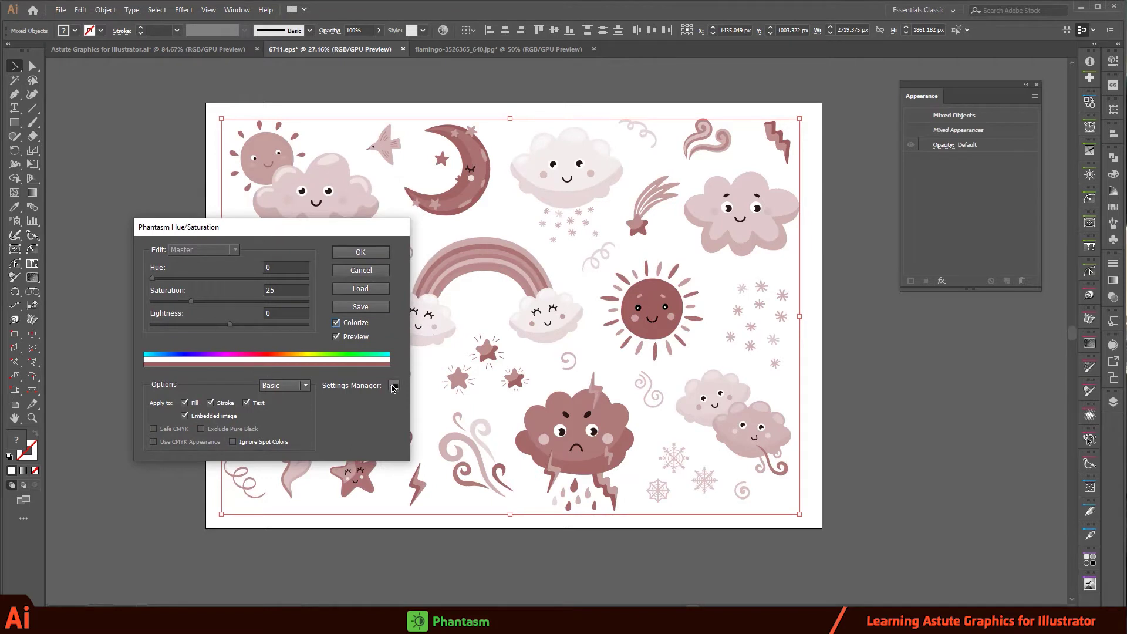
{"action": "left_click_drag", "start_coordinate": [156, 279], "coordinate": [286, 282]}
{"action": "mouse_move", "coordinate": [229, 324]}
{"action": "left_mouse_down"}
{"action": "mouse_move", "coordinate": [201, 323]}
{"action": "mouse_move", "coordinate": [228, 329]}
{"action": "left_mouse_up"}
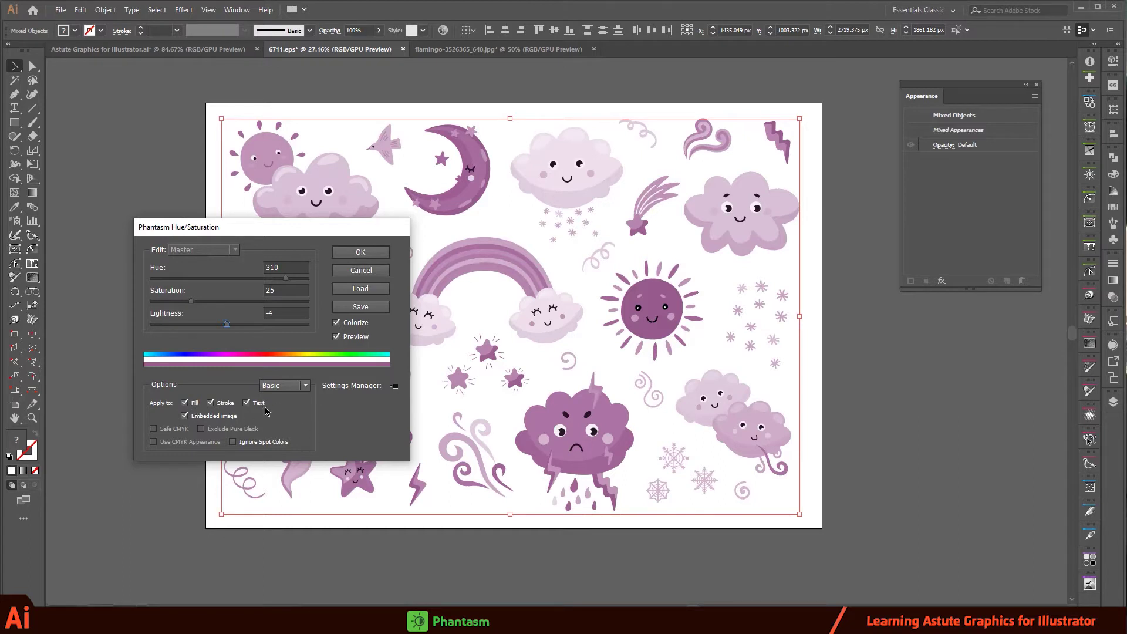
{"action": "left_click", "coordinate": [371, 250]}
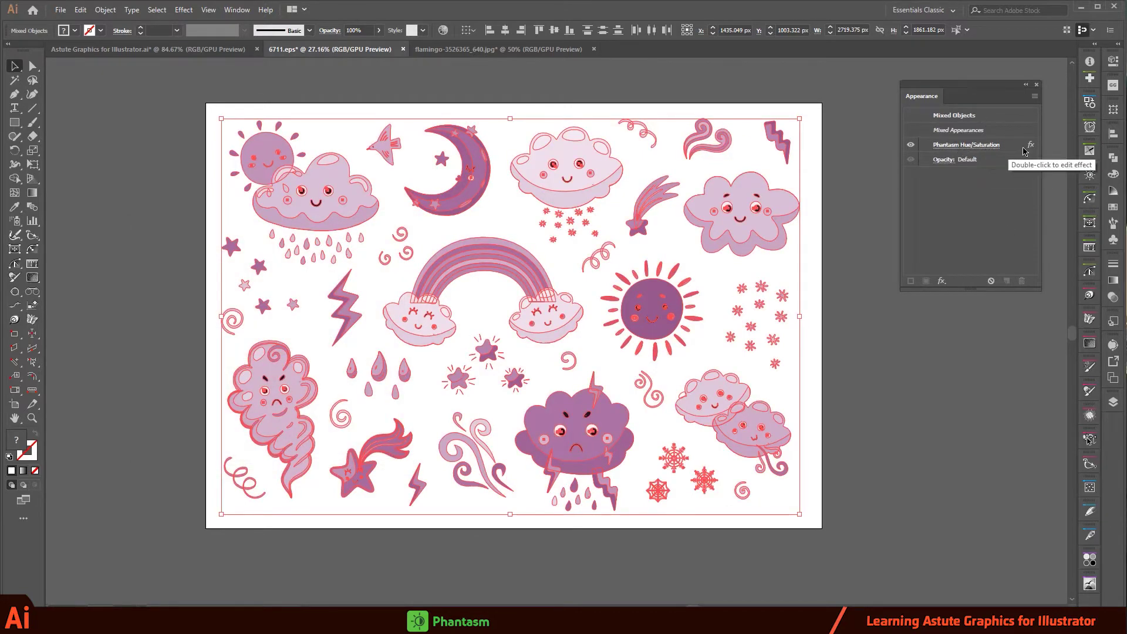
Step: Toggle the Phantasm Hue/Saturation effect off and back on to compare, then deselect
{"action": "left_click", "coordinate": [910, 145]}
{"action": "left_click", "coordinate": [910, 145]}
{"action": "left_click", "coordinate": [910, 145]}
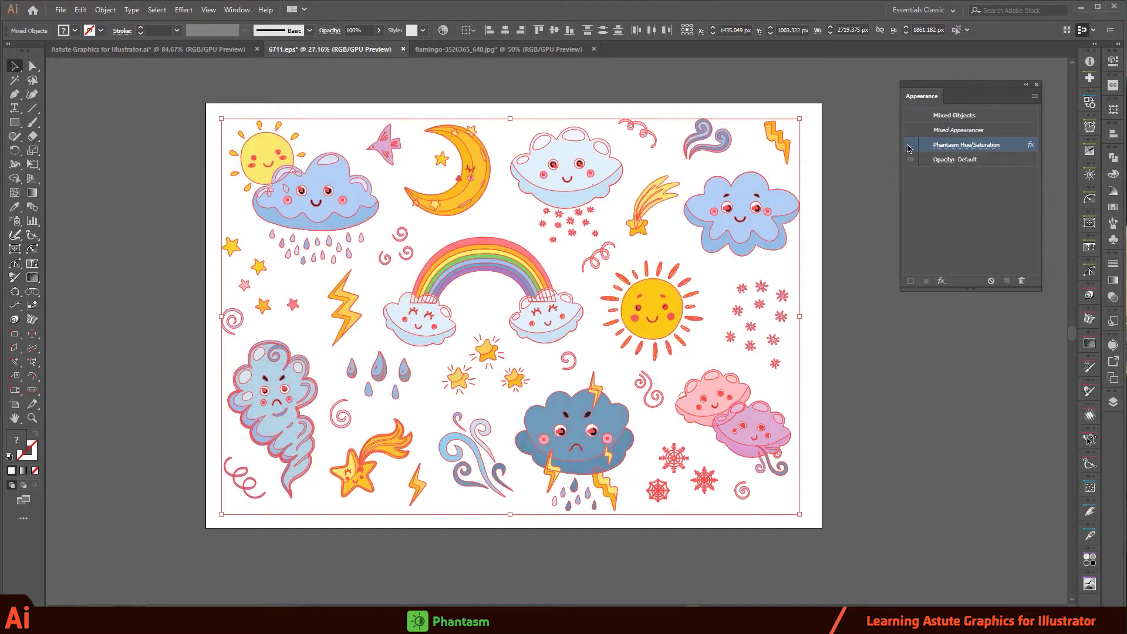
{"action": "left_click", "coordinate": [910, 145]}
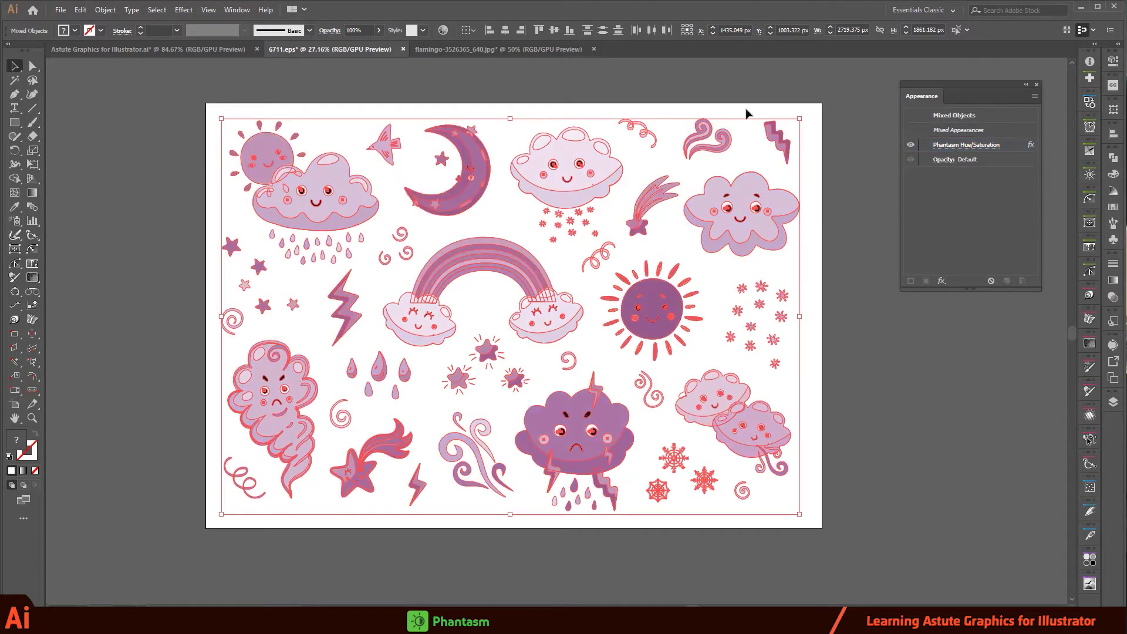
{"action": "left_click", "coordinate": [584, 88]}
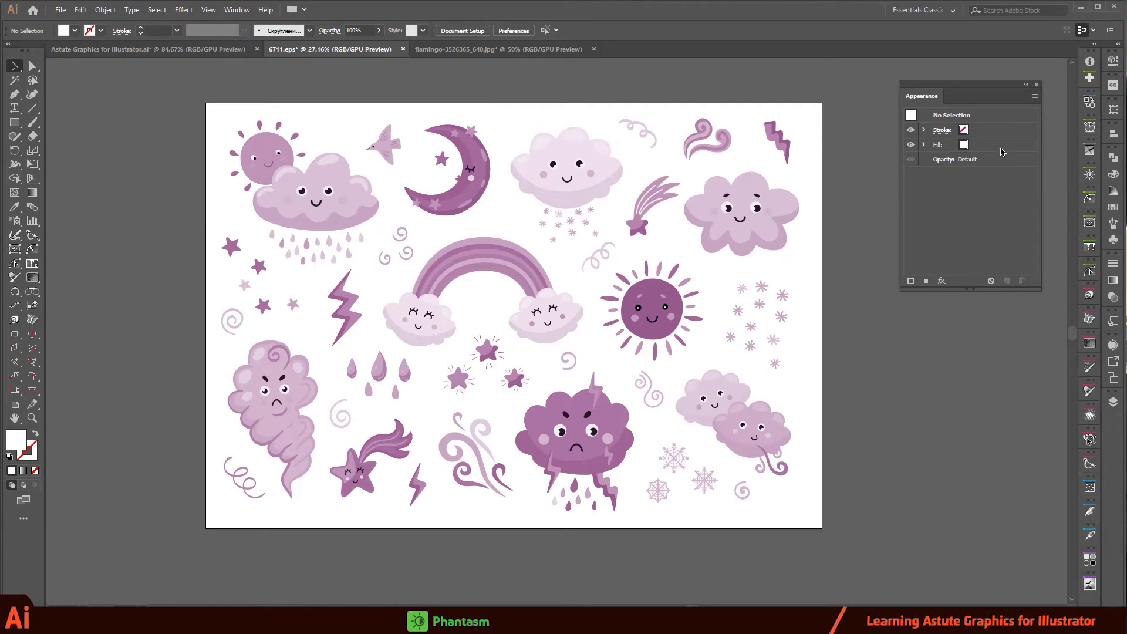
Step: Inspect the weather artwork's effects, checking the right cloud group's Phantasm Hue/Saturation in Appearance
{"action": "left_click", "coordinate": [225, 128]}
{"action": "left_click", "coordinate": [164, 118]}
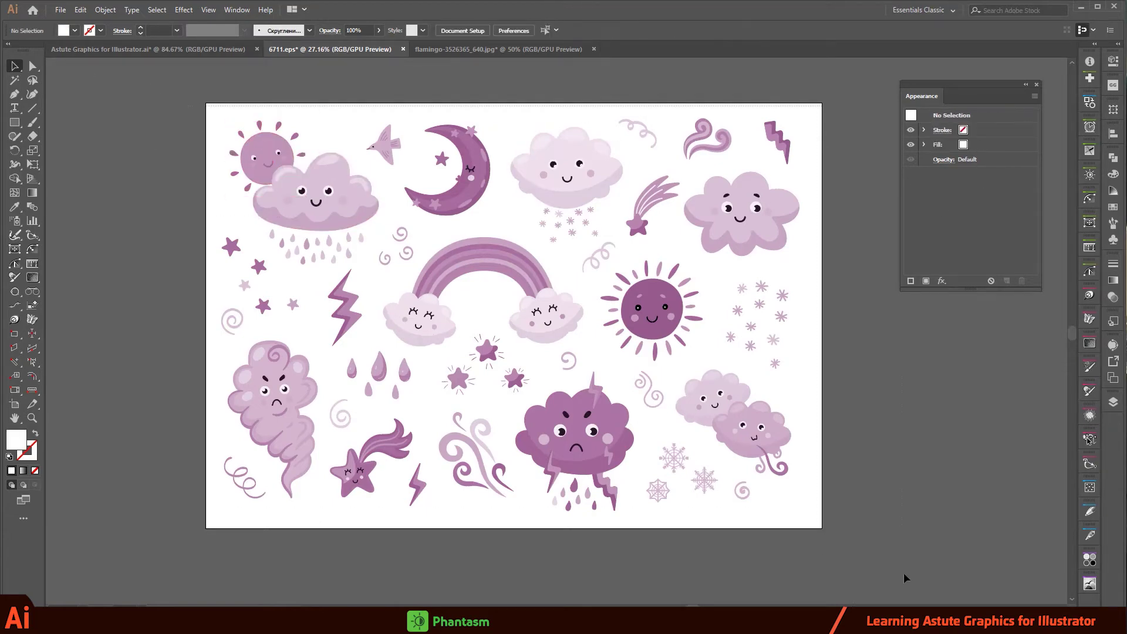
{"action": "key", "text": "ctrl+a"}
{"action": "left_click", "coordinate": [106, 10]}
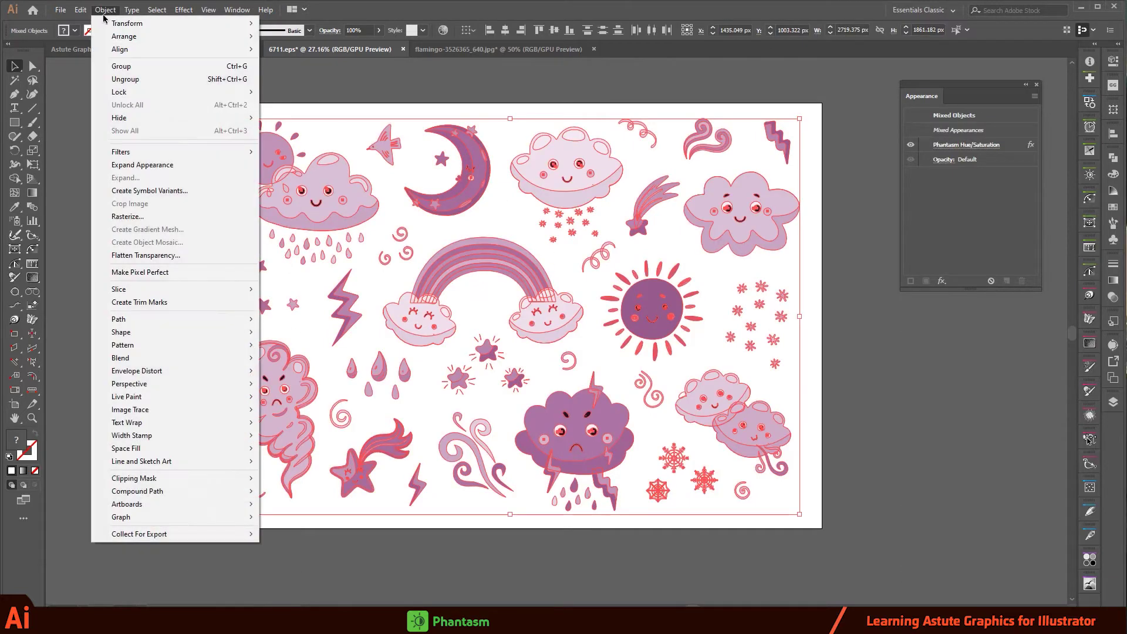
{"action": "left_click", "coordinate": [77, 165]}
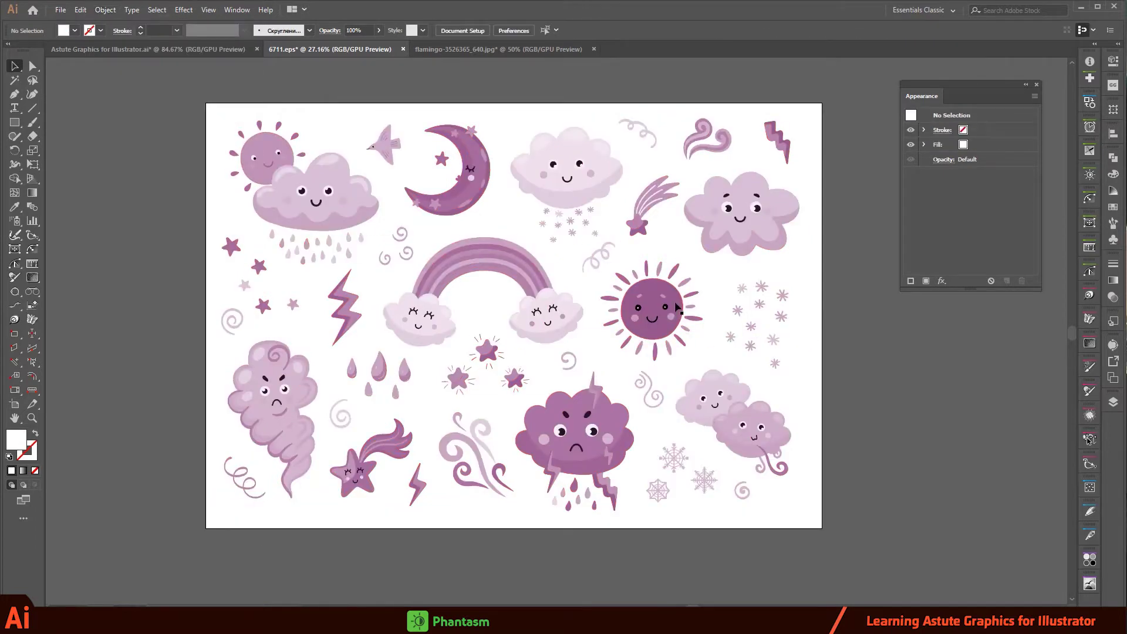
{"action": "left_click", "coordinate": [770, 208]}
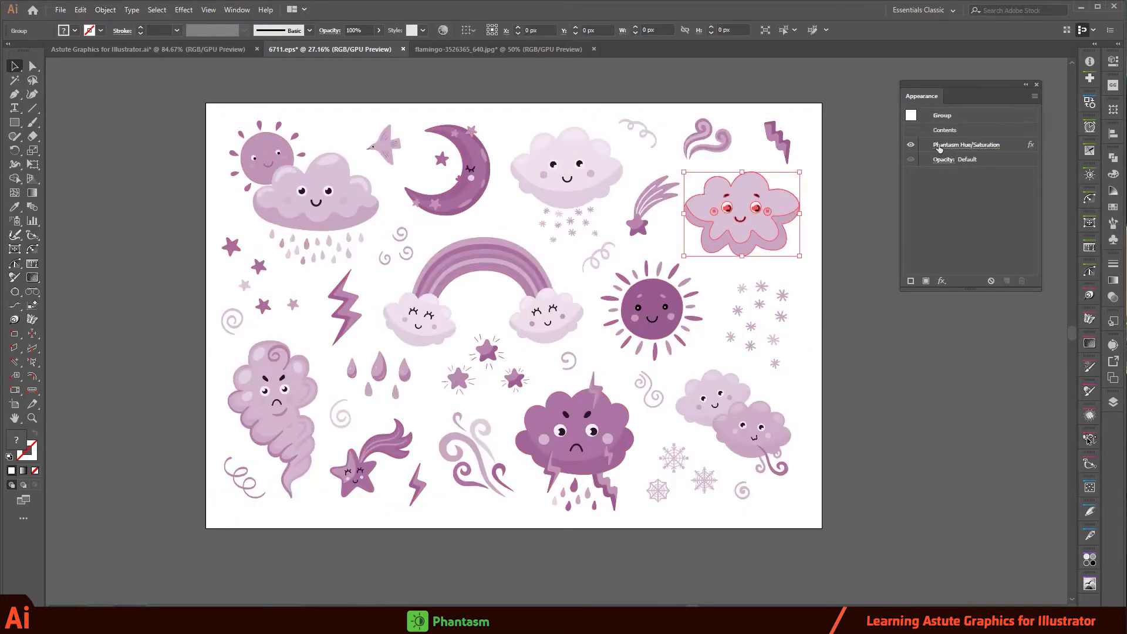
{"action": "left_click", "coordinate": [853, 113]}
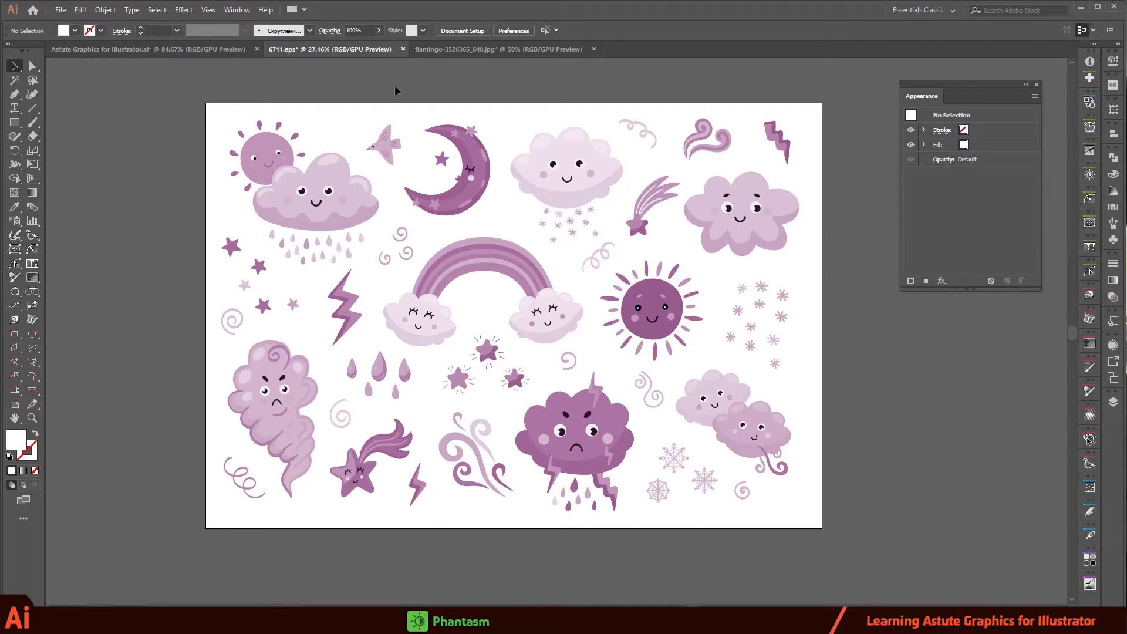
Step: Switch to the flamingo jpg document and inspect each flamingo photo's effects in Appearance
{"action": "left_click", "coordinate": [446, 55]}
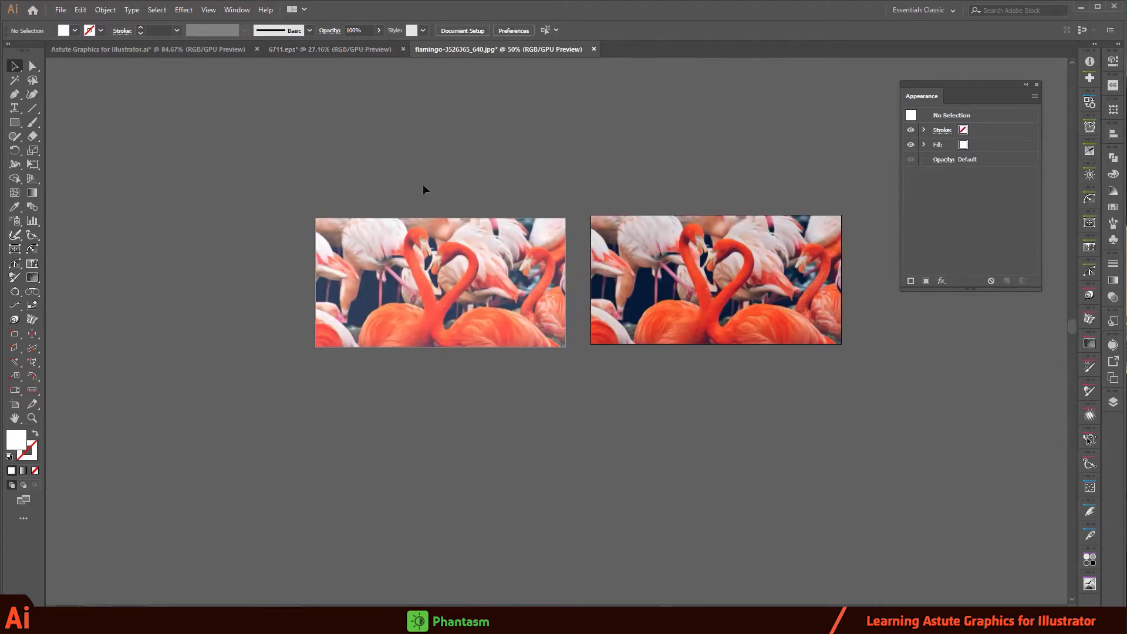
{"action": "left_click_drag", "start_coordinate": [539, 170], "coordinate": [513, 161]}
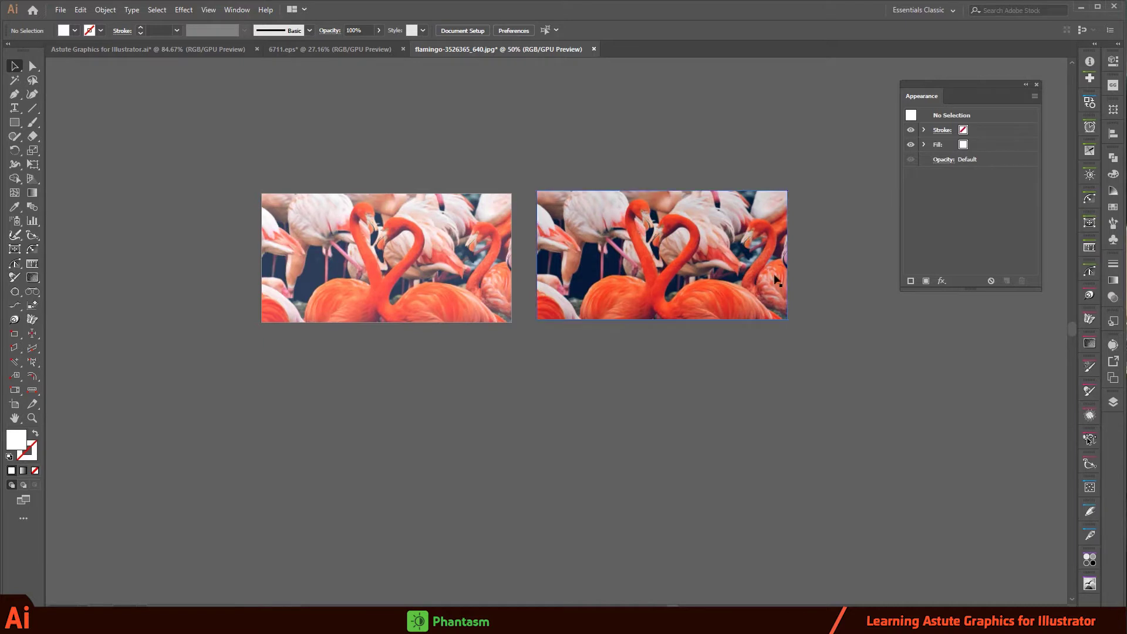
{"action": "left_click", "coordinate": [666, 237]}
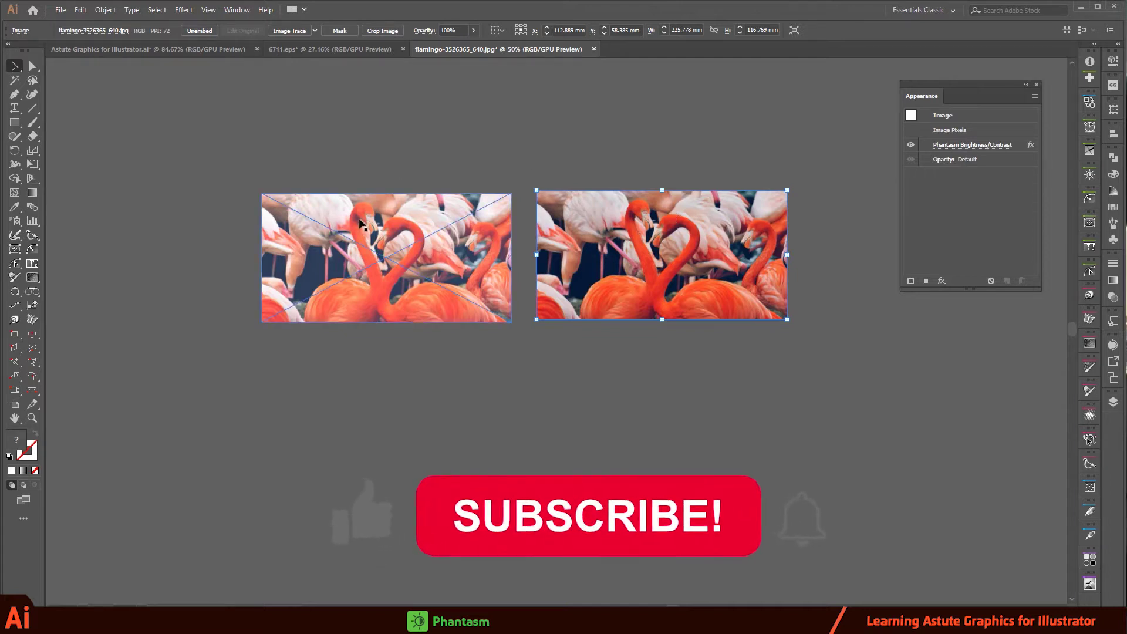
{"action": "left_click", "coordinate": [303, 303]}
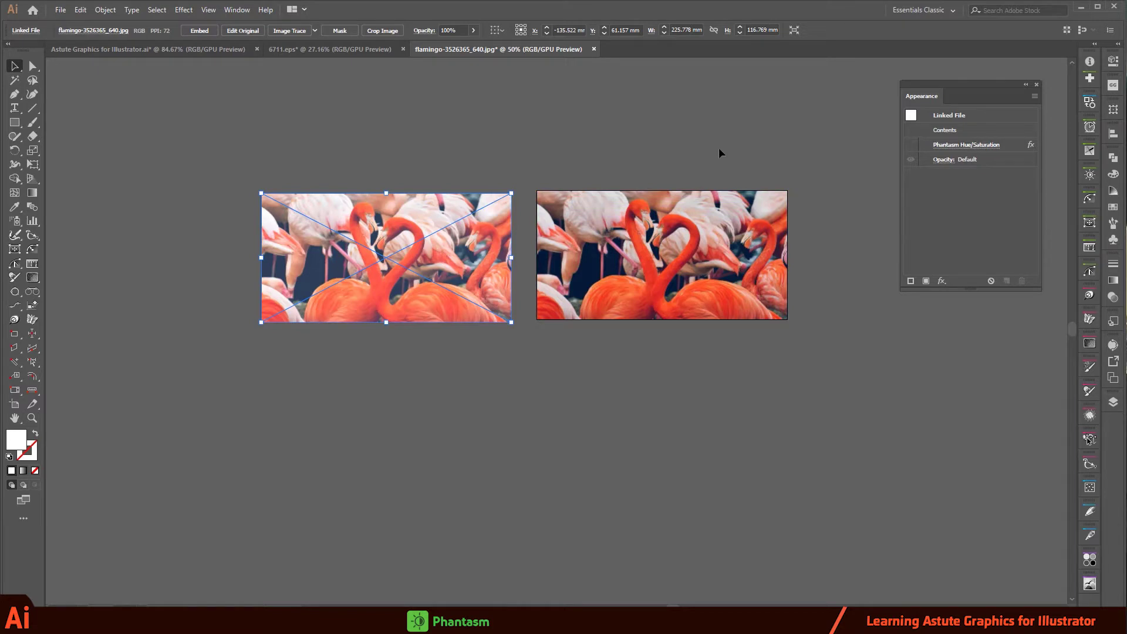
{"action": "left_click", "coordinate": [596, 305]}
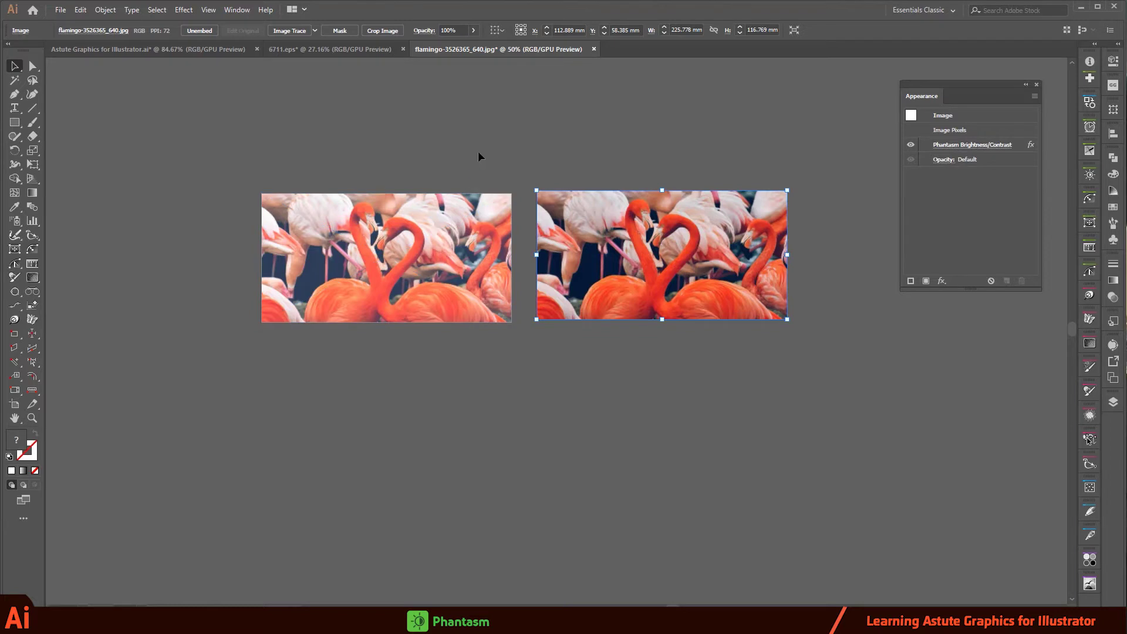
{"action": "left_click_drag", "start_coordinate": [483, 164], "coordinate": [242, 364]}
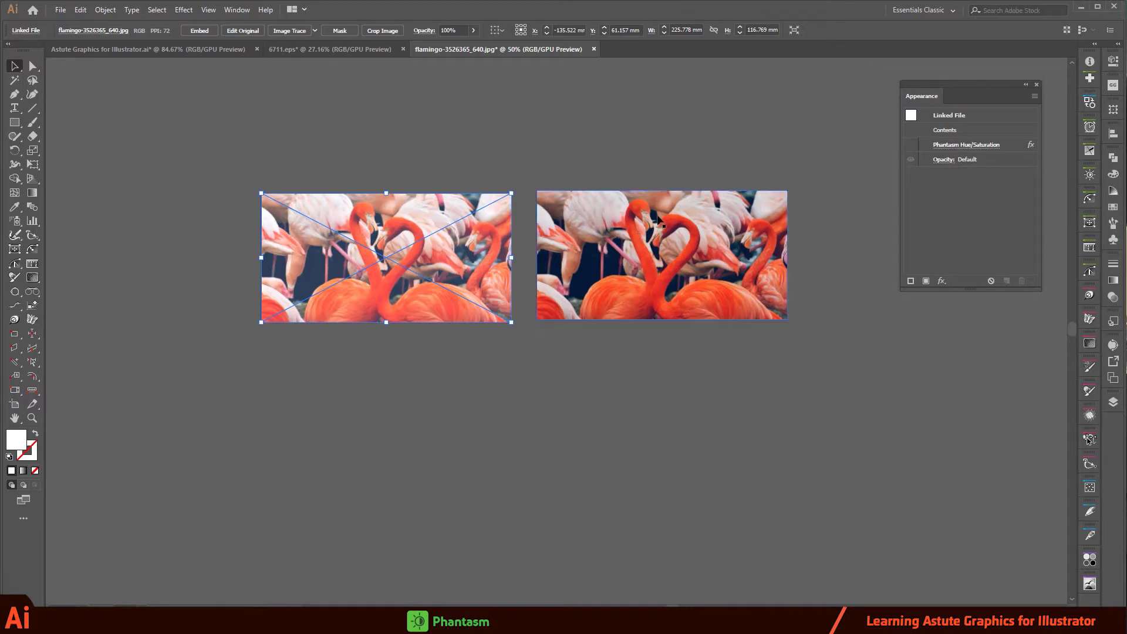
Step: Delete the Phantasm Brightness/Contrast effect from the right flamingo photo
{"action": "left_click", "coordinate": [680, 231]}
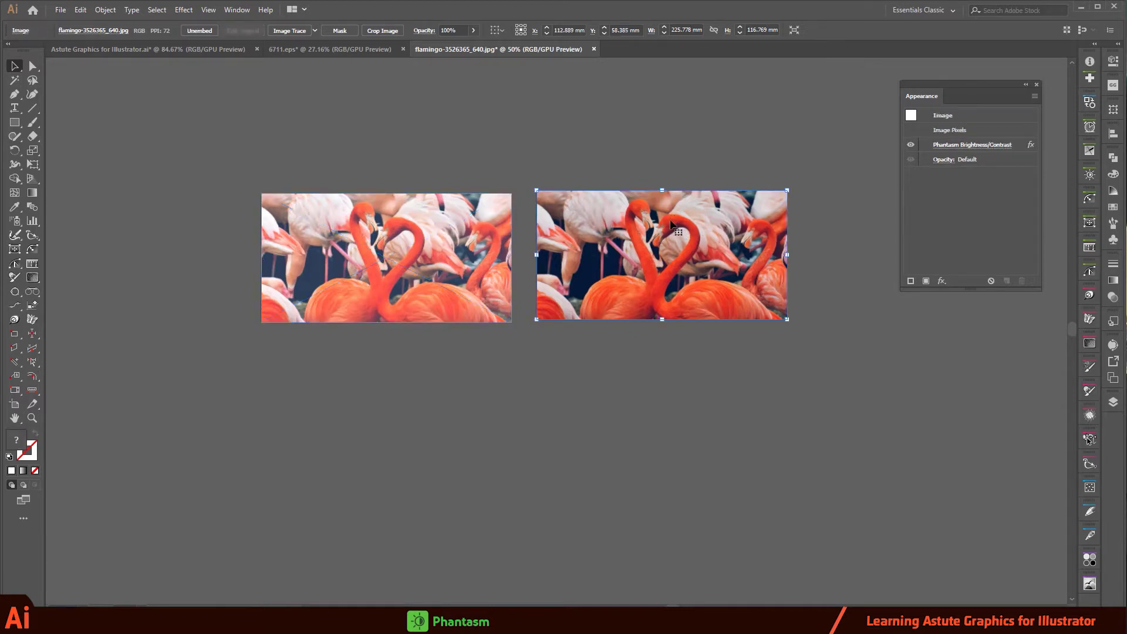
{"action": "left_click", "coordinate": [184, 10]}
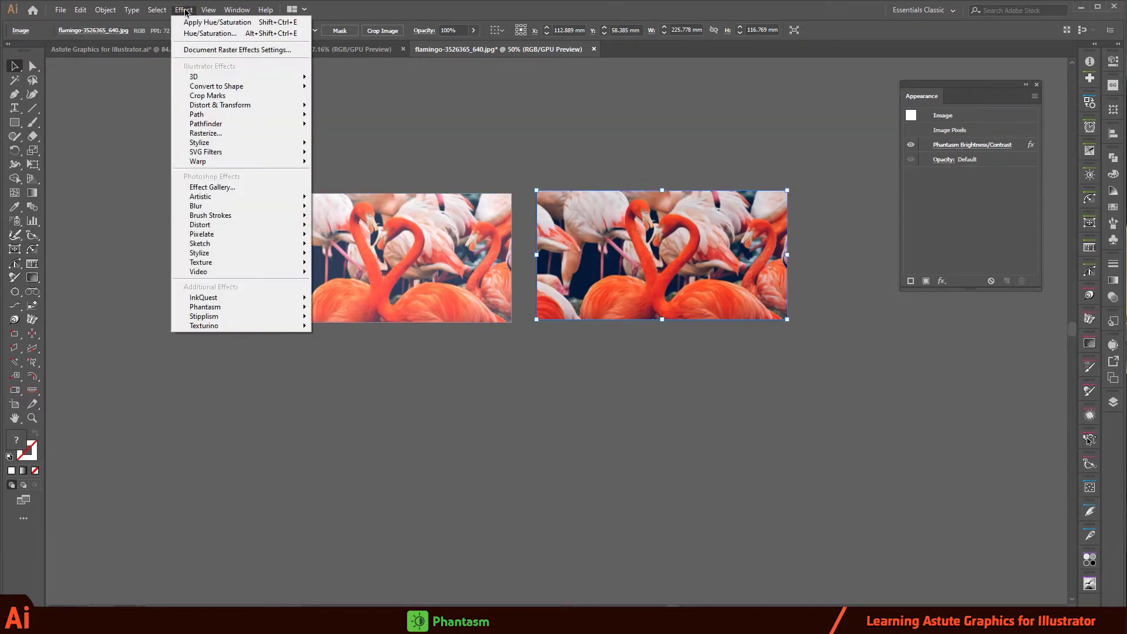
{"action": "left_click", "coordinate": [1016, 165]}
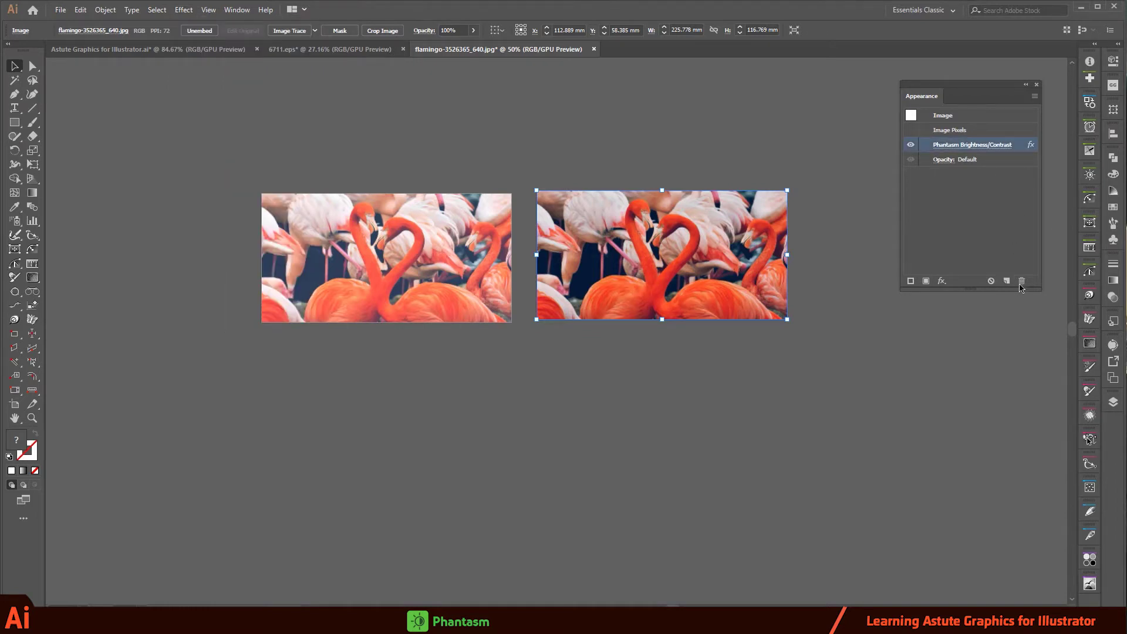
{"action": "left_click", "coordinate": [1021, 281]}
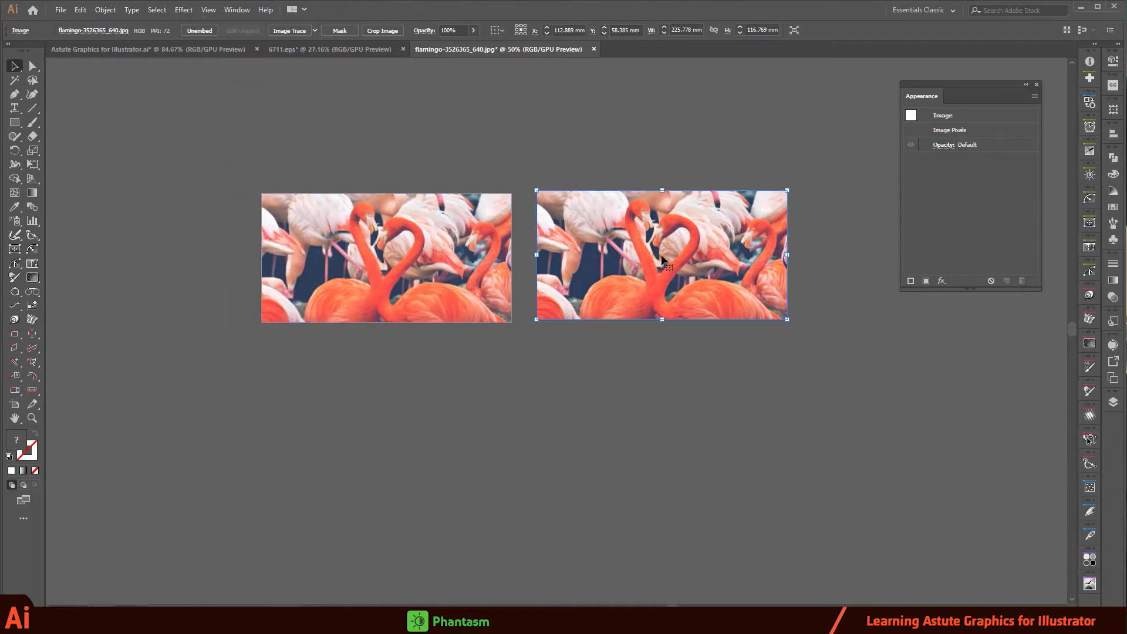
{"action": "left_click", "coordinate": [183, 10]}
{"action": "mouse_move", "coordinate": [205, 306]}
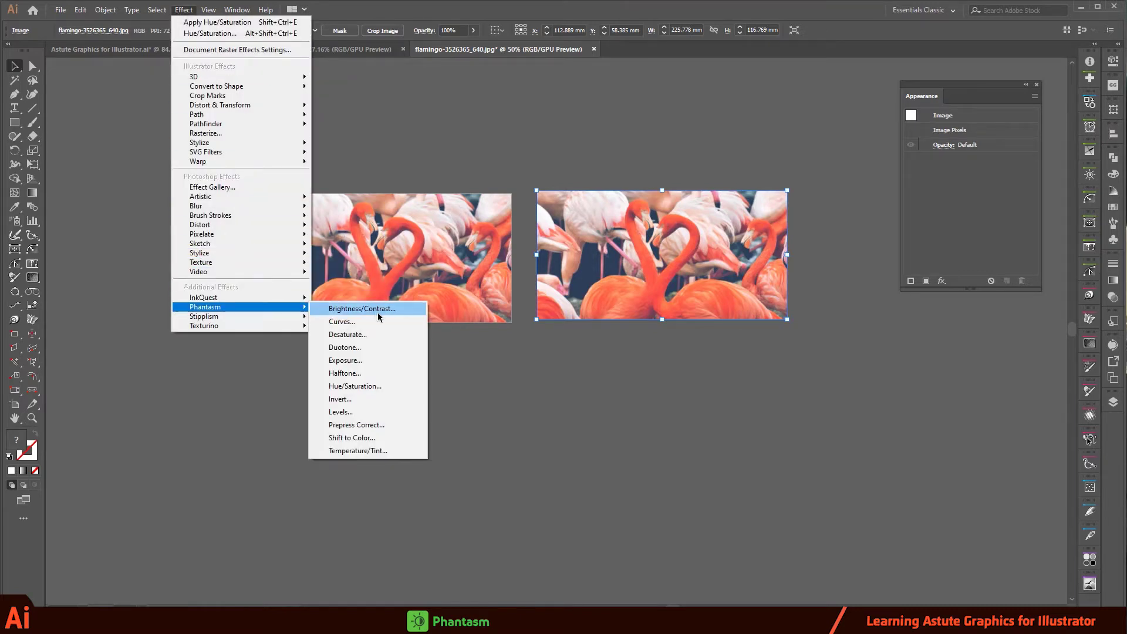
Step: Apply a green Phantasm Hue/Saturation colorize (Hue 143, Saturation 54) to the right flamingo photo
{"action": "left_click", "coordinate": [372, 386]}
{"action": "left_click_drag", "start_coordinate": [345, 226], "coordinate": [342, 130]}
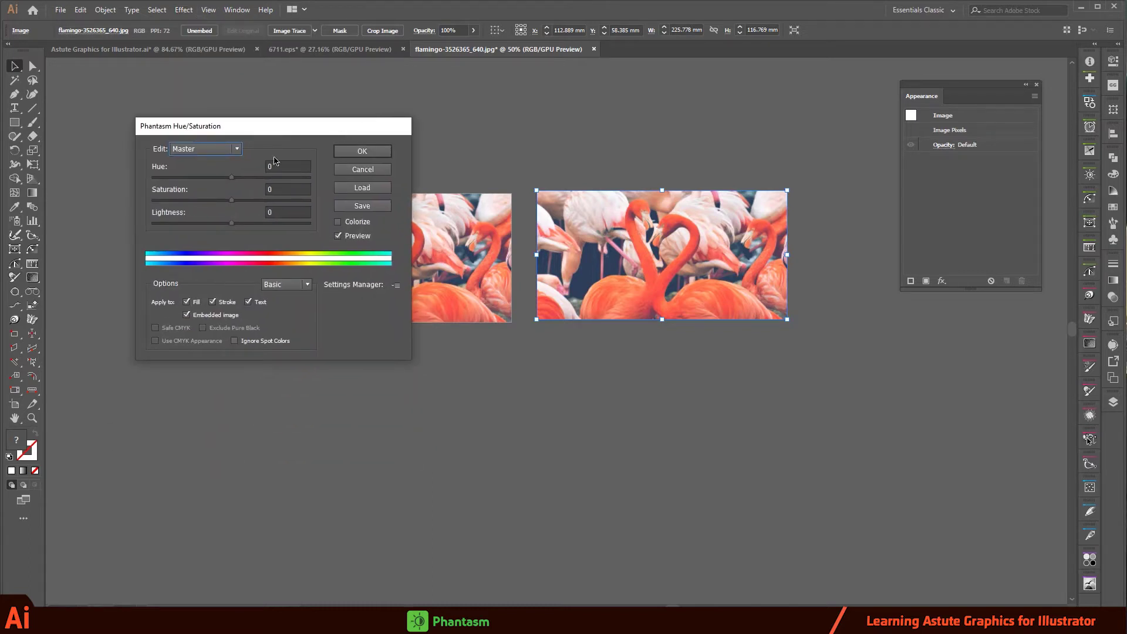
{"action": "mouse_move", "coordinate": [231, 178]}
{"action": "left_mouse_down"}
{"action": "mouse_move", "coordinate": [200, 177]}
{"action": "mouse_move", "coordinate": [249, 178]}
{"action": "mouse_move", "coordinate": [204, 201]}
{"action": "mouse_move", "coordinate": [232, 178]}
{"action": "left_mouse_up"}
{"action": "left_click", "coordinate": [338, 221]}
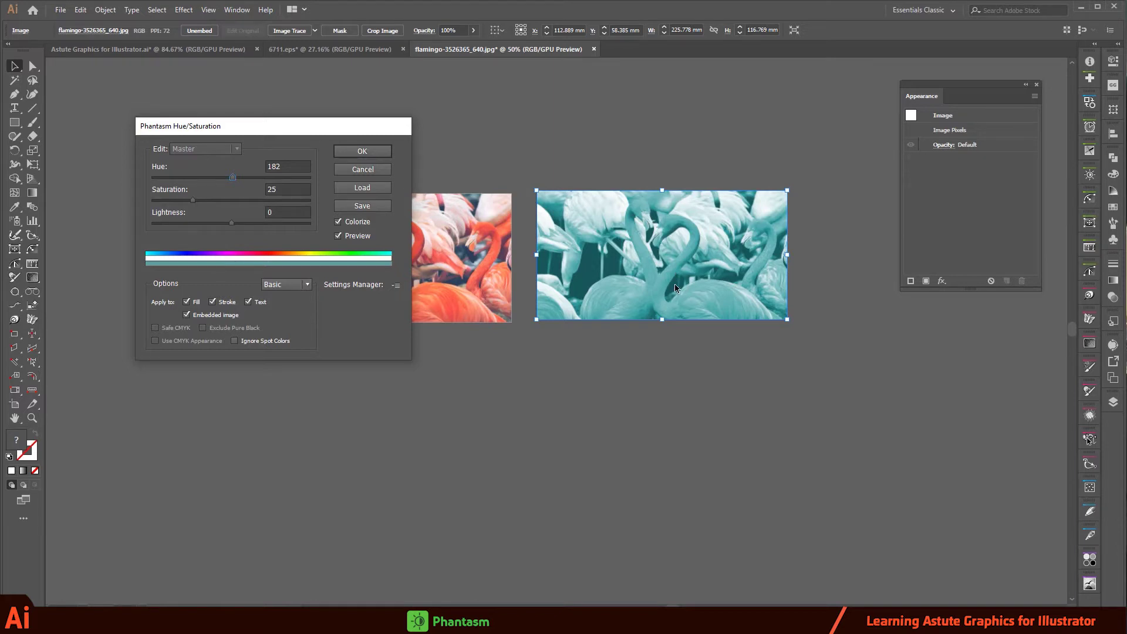
{"action": "left_click_drag", "start_coordinate": [233, 176], "coordinate": [215, 177]}
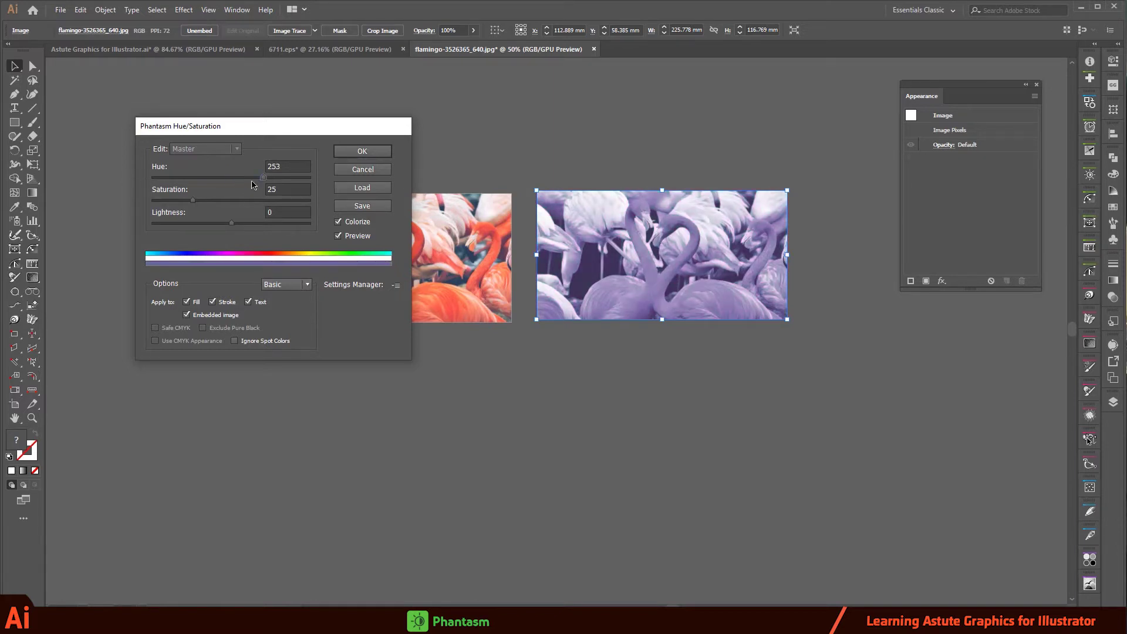
{"action": "left_click", "coordinate": [237, 201]}
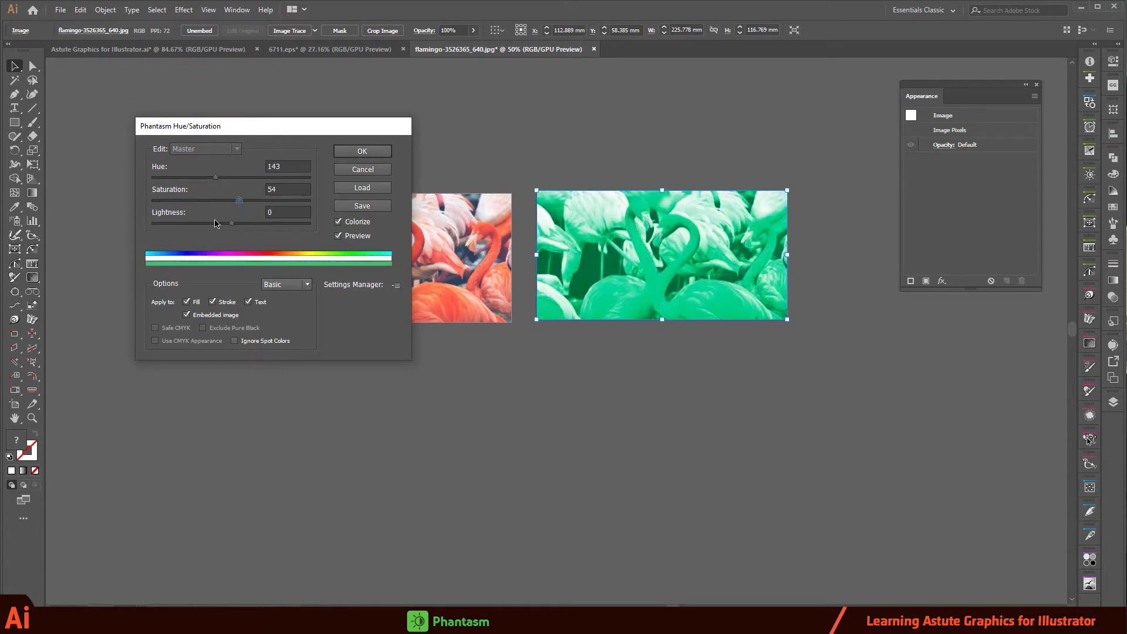
{"action": "left_click", "coordinate": [368, 154]}
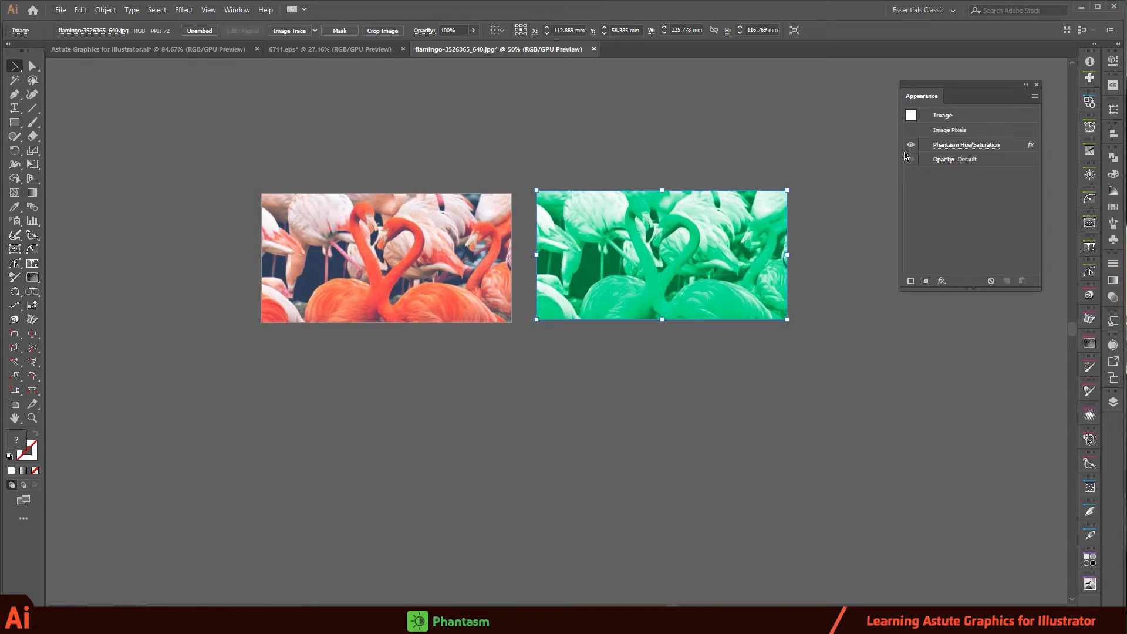
Step: Hide the green Hue/Saturation effect to compare, then delete it
{"action": "left_click", "coordinate": [910, 145]}
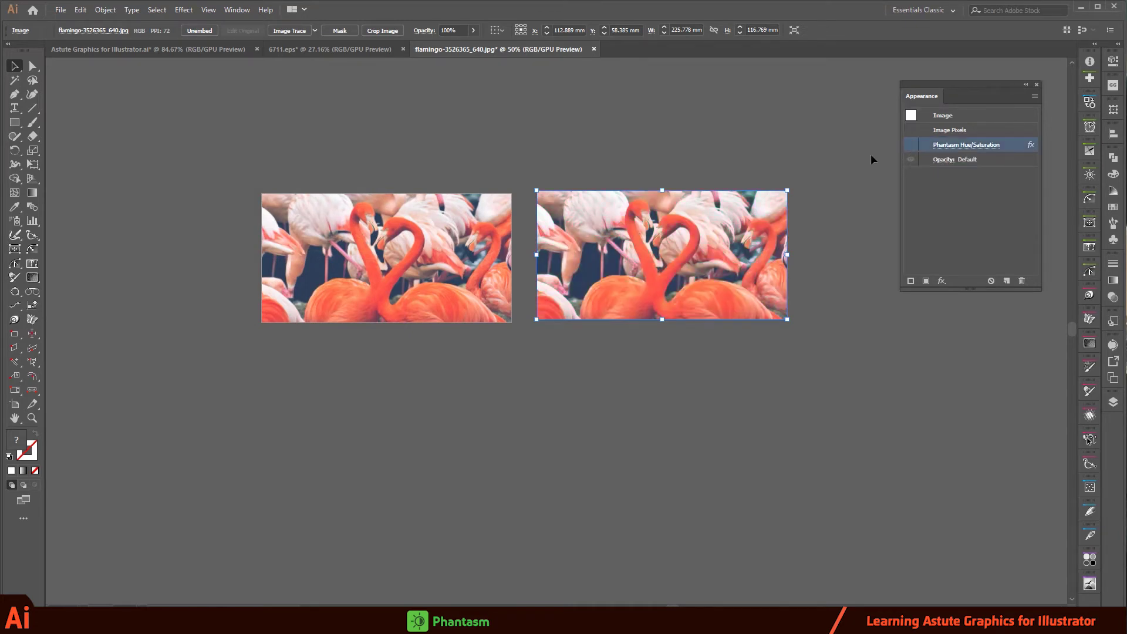
{"action": "left_click", "coordinate": [1022, 281]}
{"action": "left_click", "coordinate": [184, 10]}
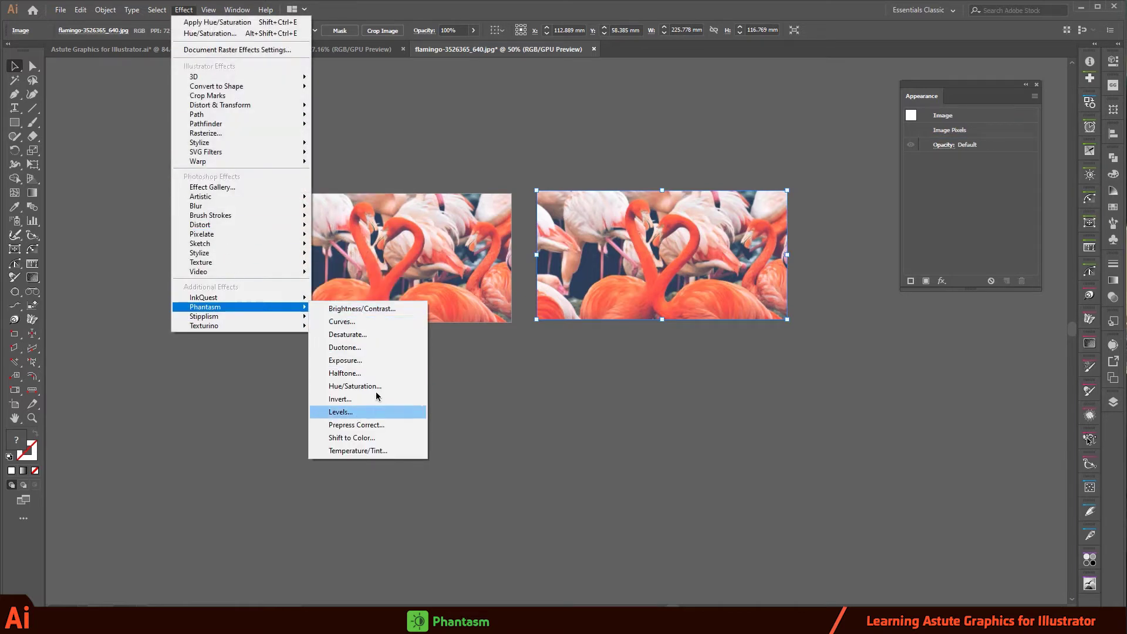
{"action": "left_click", "coordinate": [374, 310]}
{"action": "left_click_drag", "start_coordinate": [506, 175], "coordinate": [299, 174]}
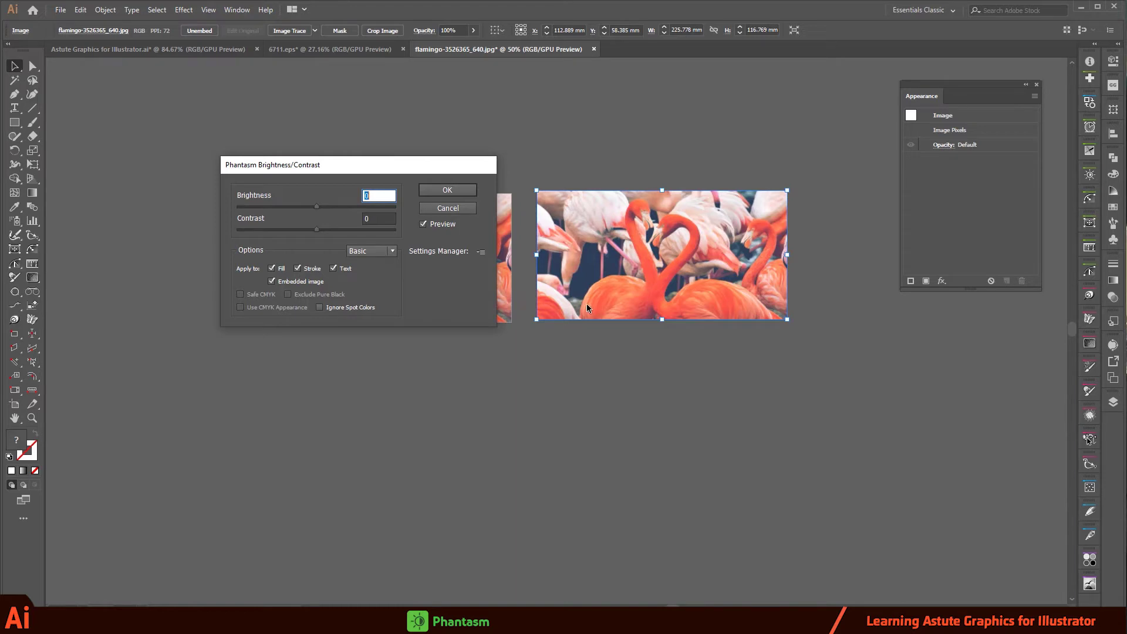
{"action": "left_click", "coordinate": [272, 281]}
{"action": "left_click_drag", "start_coordinate": [332, 211], "coordinate": [322, 211]}
{"action": "left_click", "coordinate": [273, 282]}
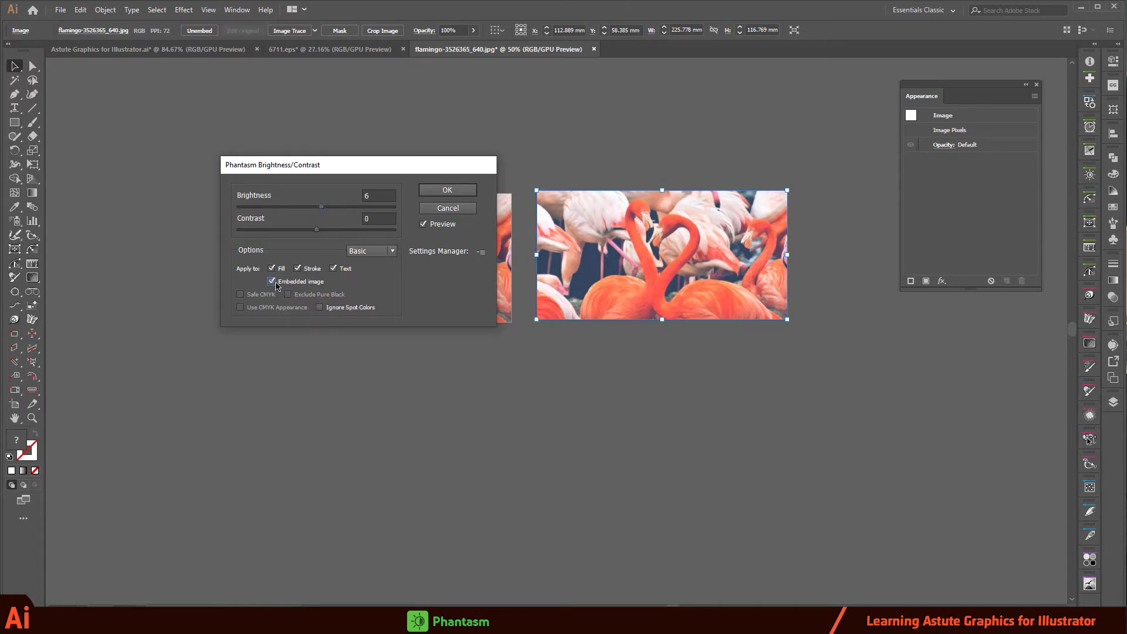
{"action": "left_click_drag", "start_coordinate": [321, 208], "coordinate": [309, 215]}
{"action": "left_click", "coordinate": [322, 208]}
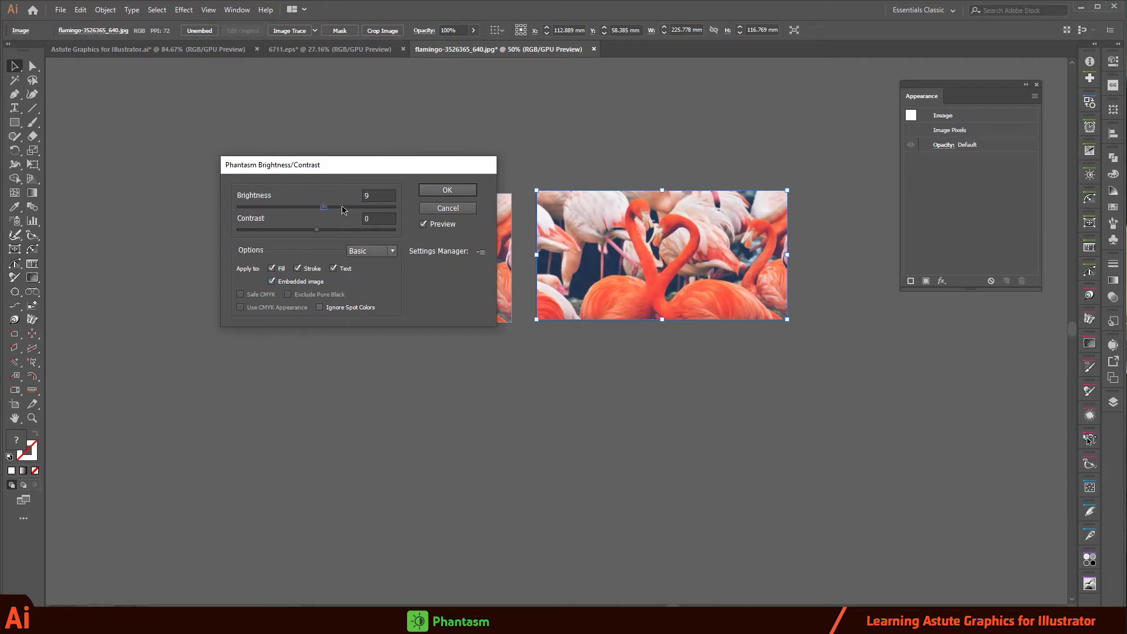
{"action": "left_click", "coordinate": [289, 209]}
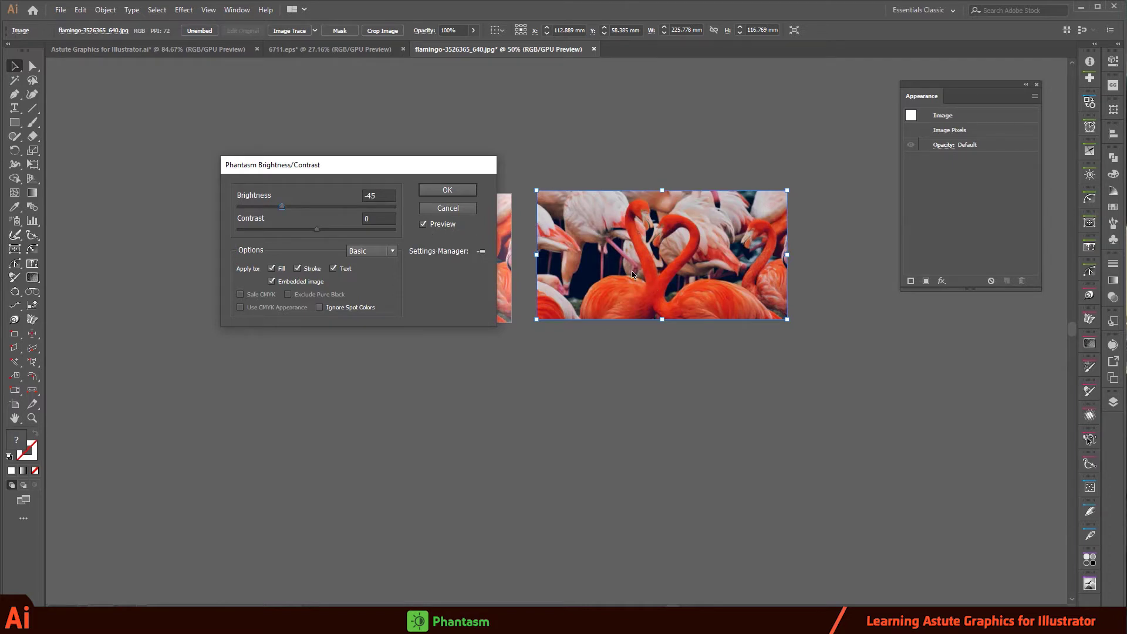
{"action": "left_click", "coordinate": [447, 208]}
{"action": "left_click", "coordinate": [463, 161]}
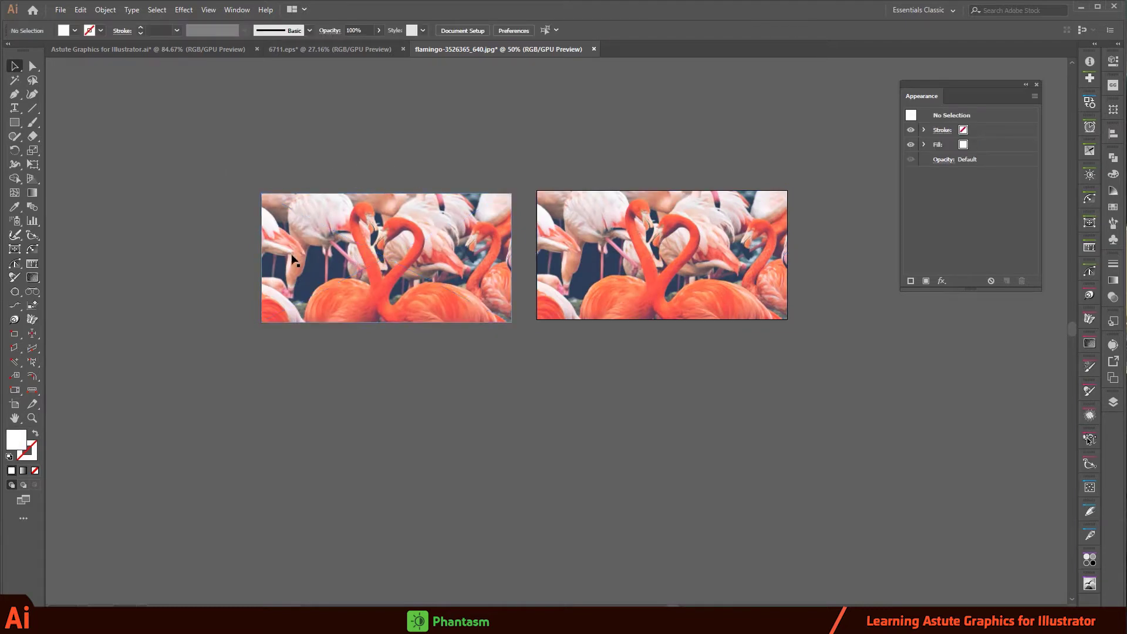
Step: Remove the Phantasm Hue/Saturation effect from the left linked flamingo photo
{"action": "left_click", "coordinate": [386, 259]}
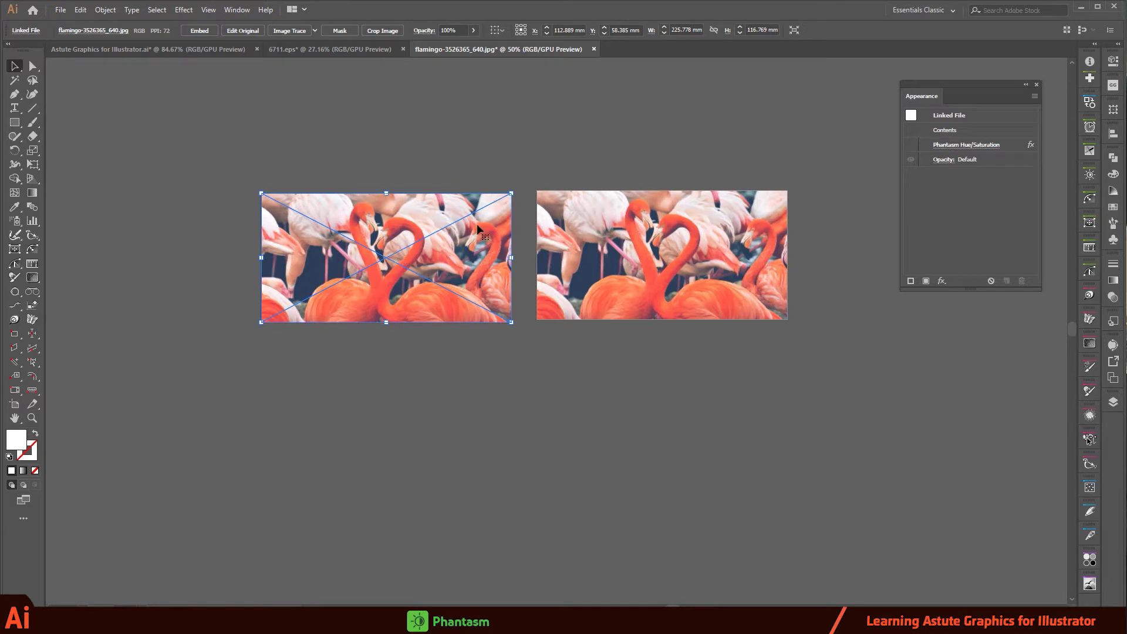
{"action": "left_click", "coordinate": [1020, 147]}
{"action": "left_click", "coordinate": [1022, 282]}
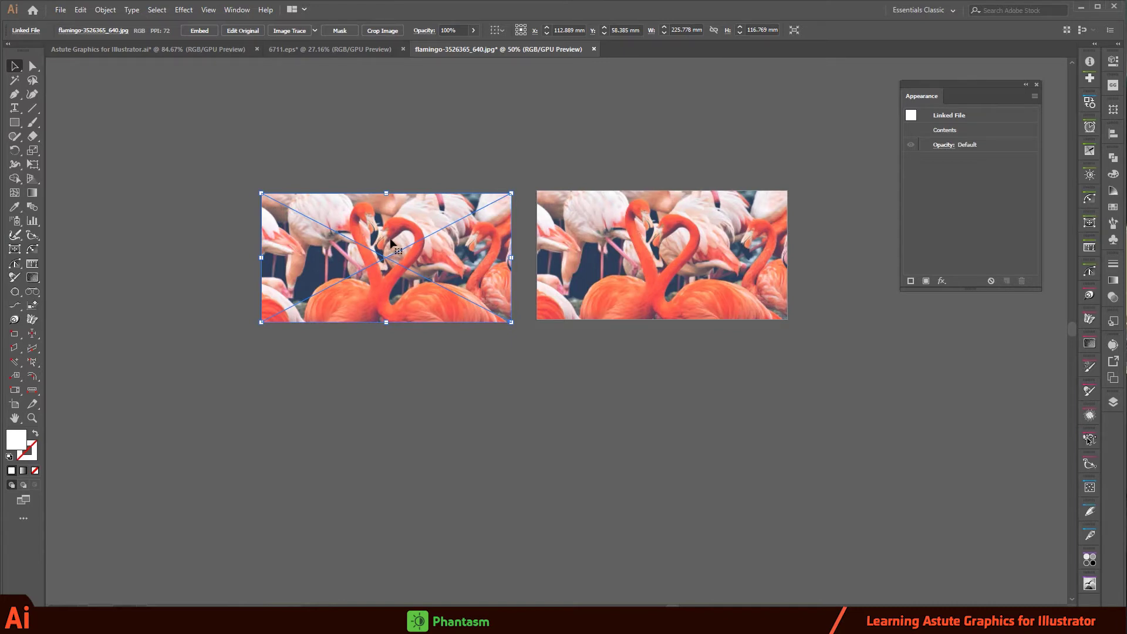
{"action": "left_click", "coordinate": [183, 10]}
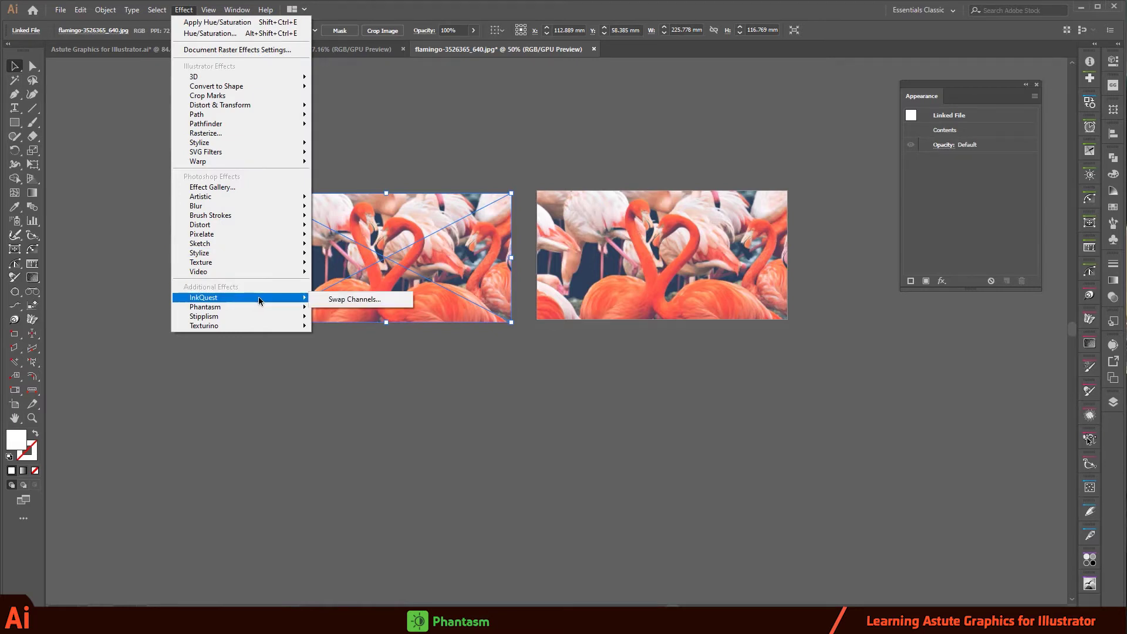
{"action": "mouse_move", "coordinate": [206, 307]}
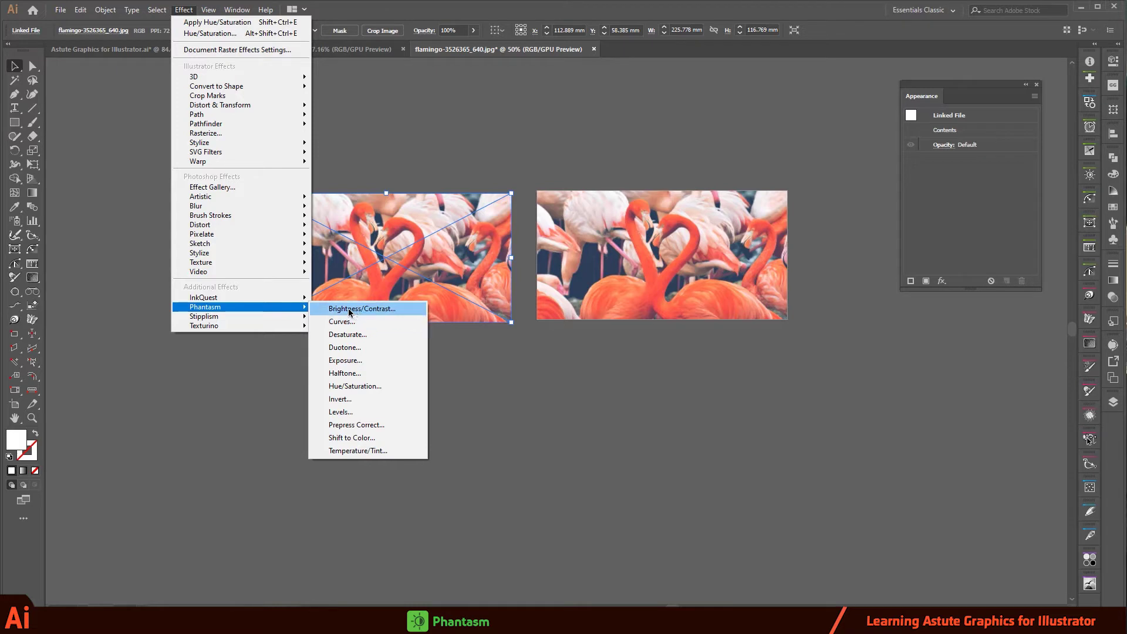
Step: Start Phantasm Brightness/Contrast on the left photo and dismiss the linked-image warning
{"action": "left_click", "coordinate": [349, 312]}
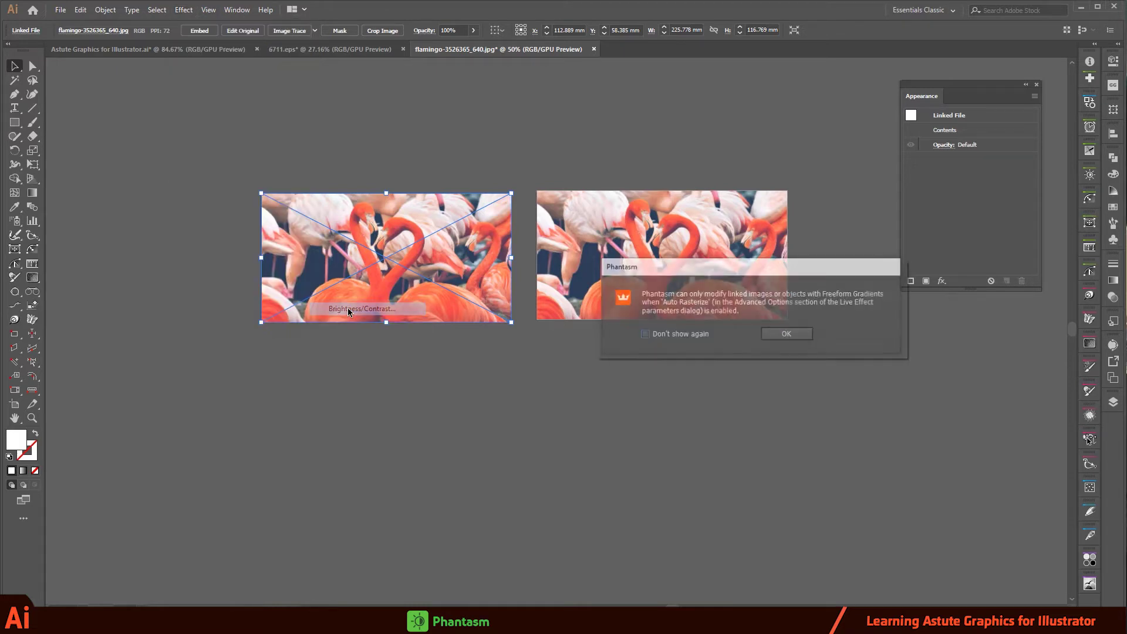
{"action": "left_click_drag", "start_coordinate": [684, 266], "coordinate": [280, 157]}
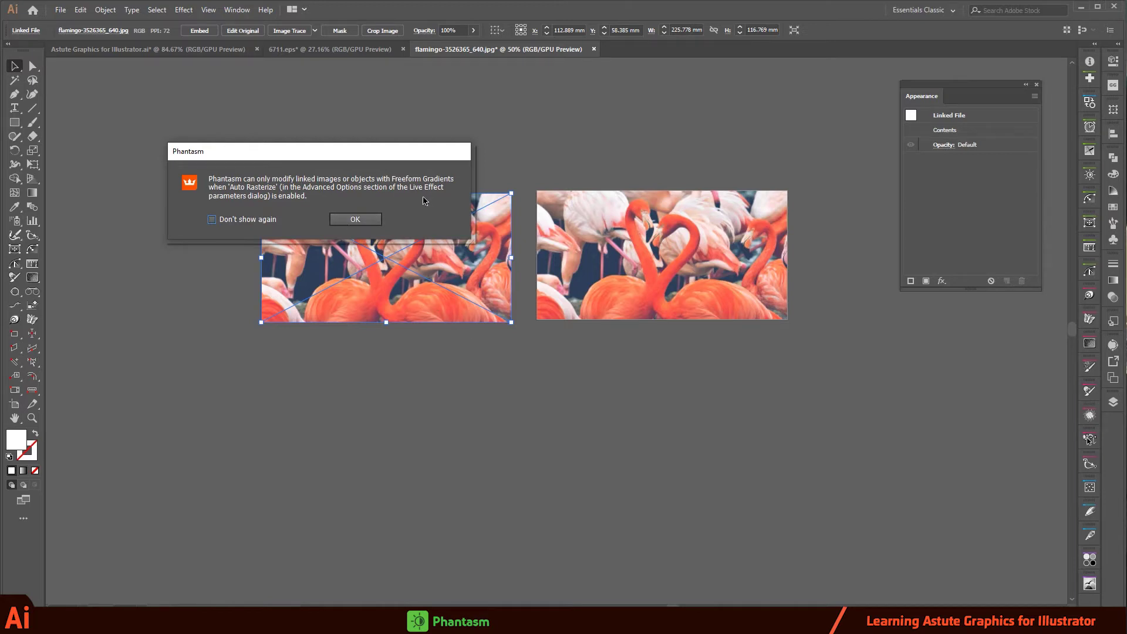
{"action": "left_click", "coordinate": [354, 220]}
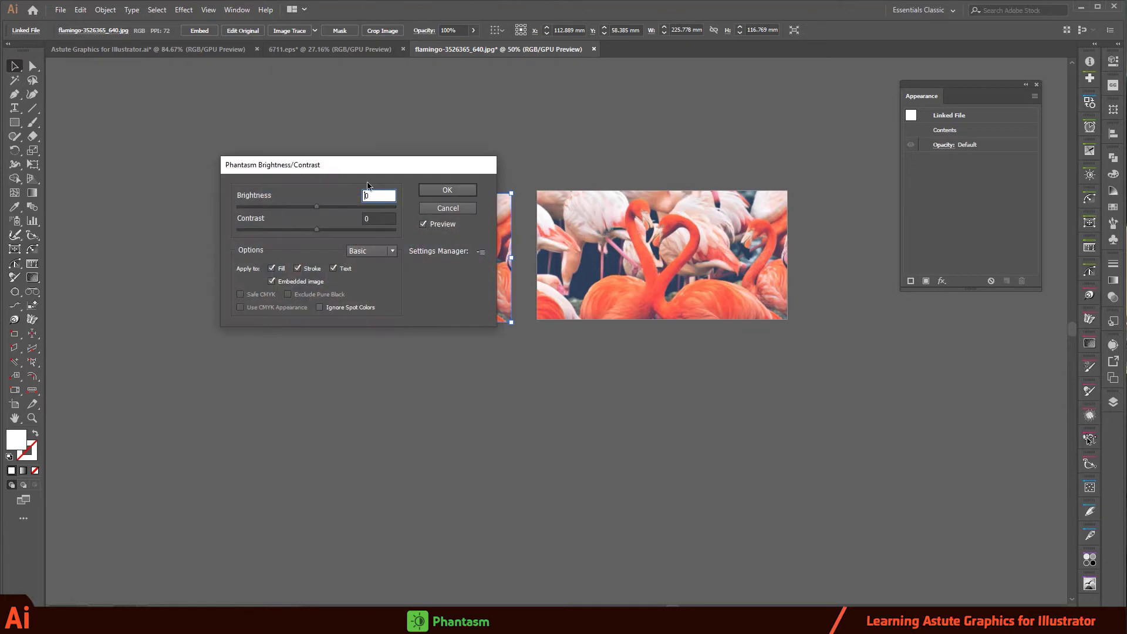
Step: Set the left photo's Brightness to -6 and apply the Auto Rasterize (for linked artwork) preset
{"action": "mouse_move", "coordinate": [397, 172]}
{"action": "left_mouse_down"}
{"action": "mouse_move", "coordinate": [217, 130]}
{"action": "mouse_move", "coordinate": [251, 136]}
{"action": "mouse_move", "coordinate": [231, 140]}
{"action": "left_mouse_up"}
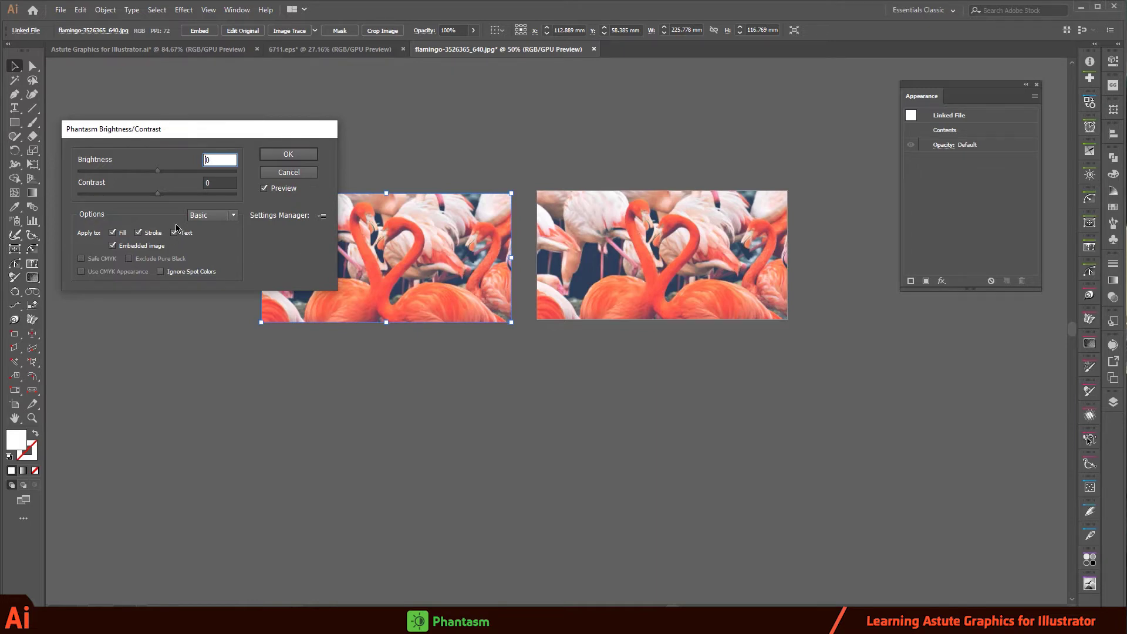
{"action": "mouse_move", "coordinate": [170, 172]}
{"action": "left_mouse_down"}
{"action": "mouse_move", "coordinate": [189, 172]}
{"action": "mouse_move", "coordinate": [157, 171]}
{"action": "left_mouse_up"}
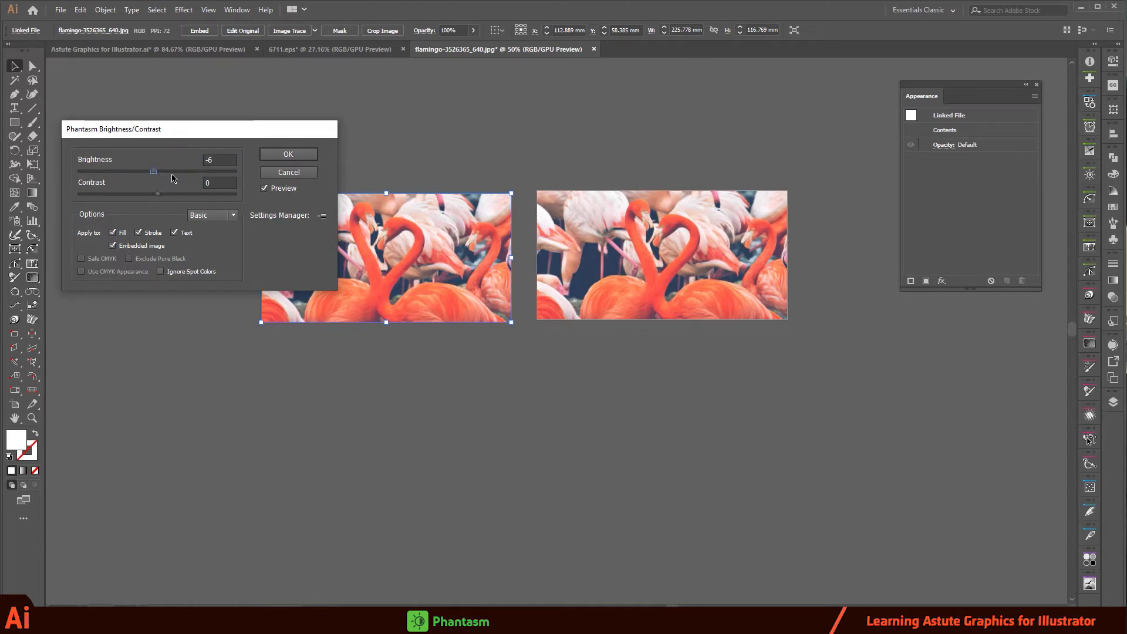
{"action": "left_click", "coordinate": [322, 216]}
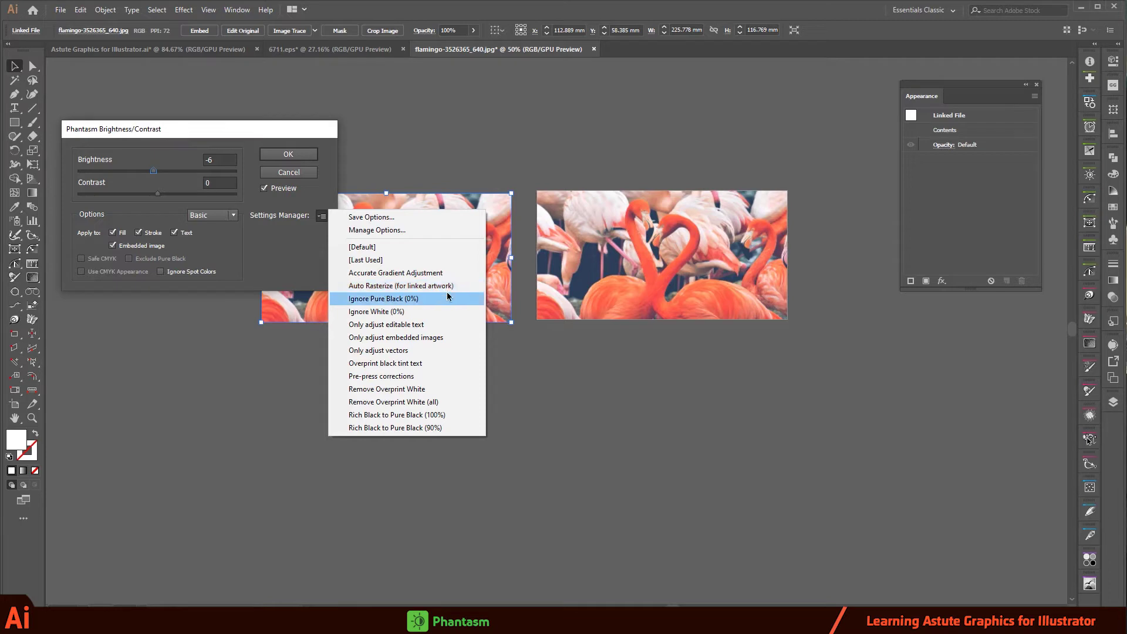
{"action": "left_click", "coordinate": [372, 288]}
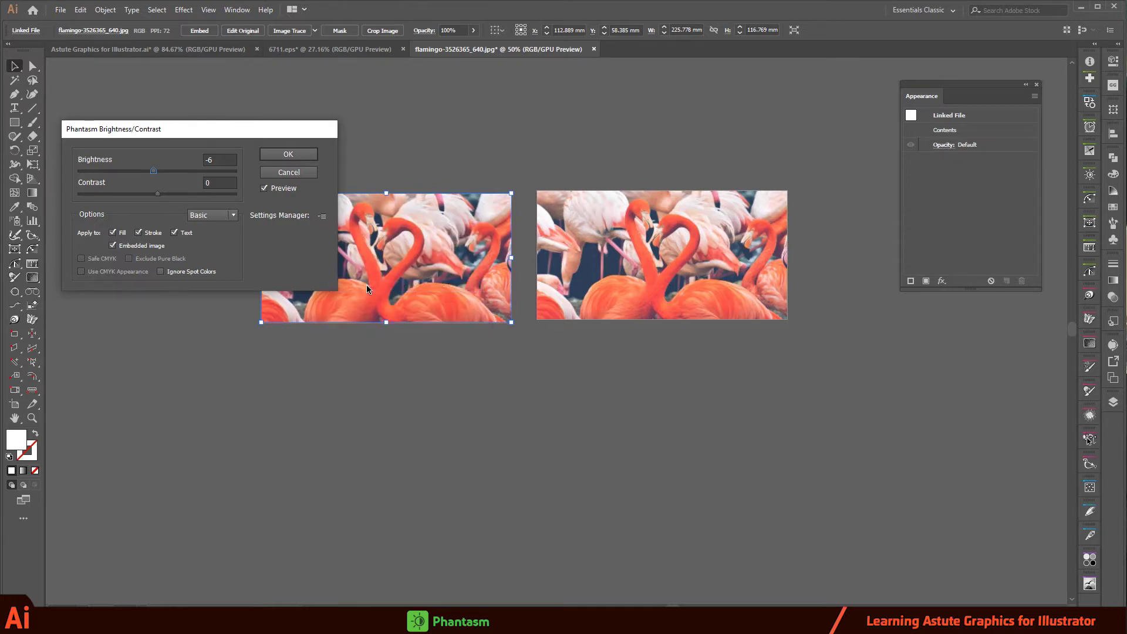
Step: Raise the left flamingo photo's Brightness to 19 while repositioning the dialog to view the preview
{"action": "left_click_drag", "start_coordinate": [188, 128], "coordinate": [424, 387]}
{"action": "mouse_move", "coordinate": [389, 429]}
{"action": "left_mouse_down"}
{"action": "mouse_move", "coordinate": [410, 433]}
{"action": "mouse_move", "coordinate": [353, 432]}
{"action": "mouse_move", "coordinate": [409, 426]}
{"action": "left_mouse_up"}
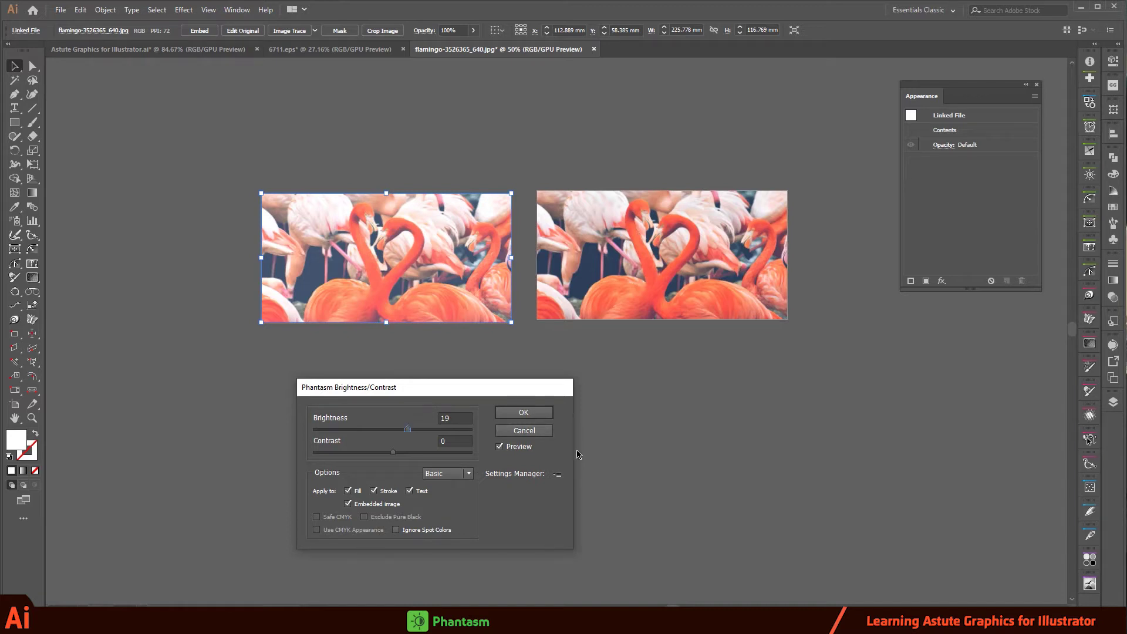
{"action": "left_click_drag", "start_coordinate": [412, 392], "coordinate": [475, 378]}
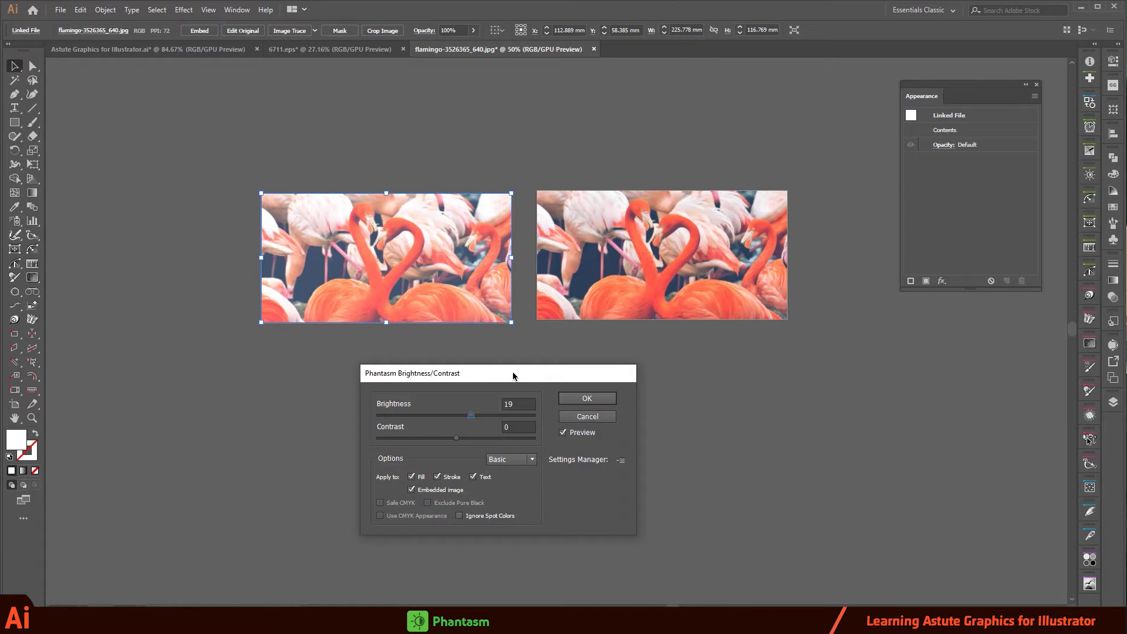
{"action": "left_click_drag", "start_coordinate": [511, 376], "coordinate": [461, 345]}
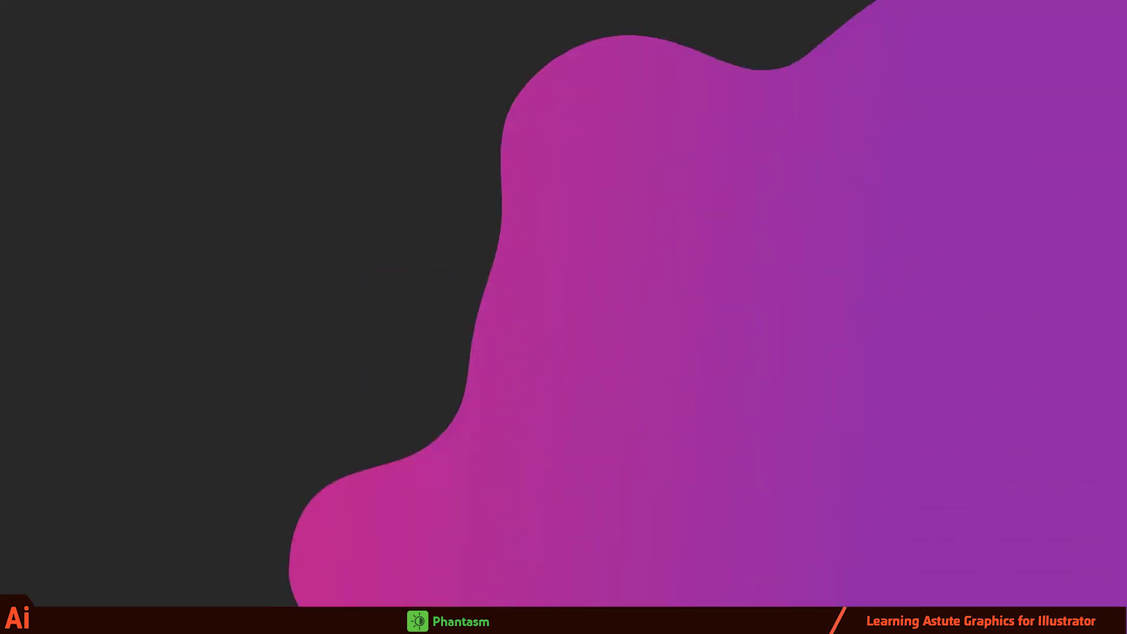
Step: Close the Phantasm Brightness/Contrast settings, leaving both flamingo photos unselected
{"action": "left_click", "coordinate": [541, 383]}
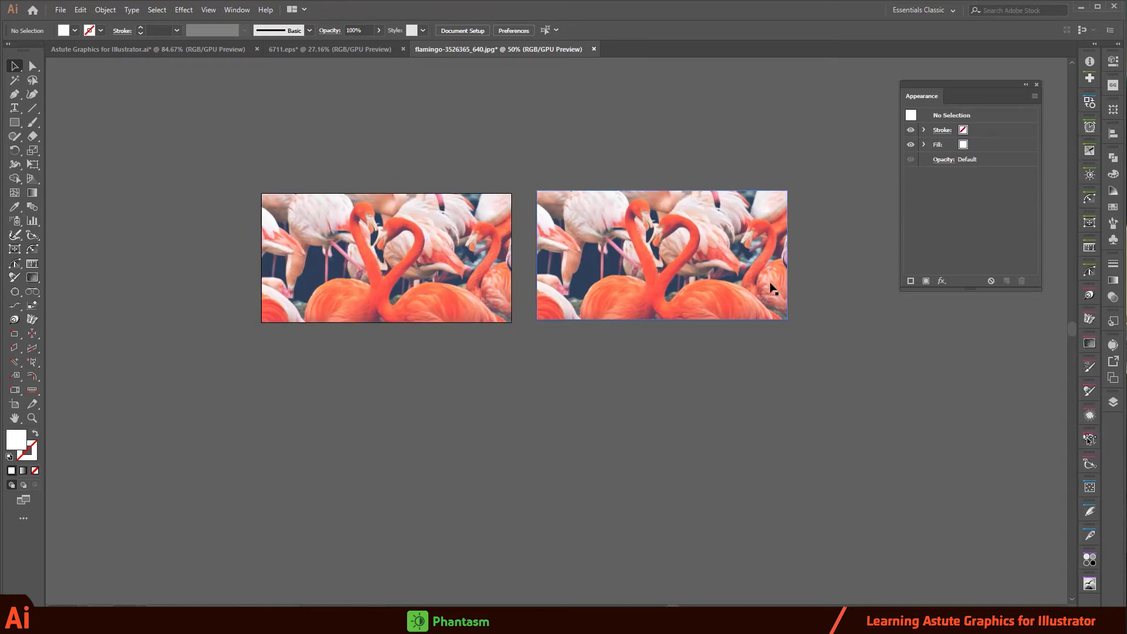
Step: Zoom in and open Phantasm Halftone on the right flamingo photo, previewing black circle dots at 12 DPI
{"action": "scroll", "coordinate": [740, 251], "scroll_direction": "up", "scroll_amount": 2}
{"action": "scroll", "coordinate": [740, 250], "scroll_direction": "up", "scroll_amount": 2}
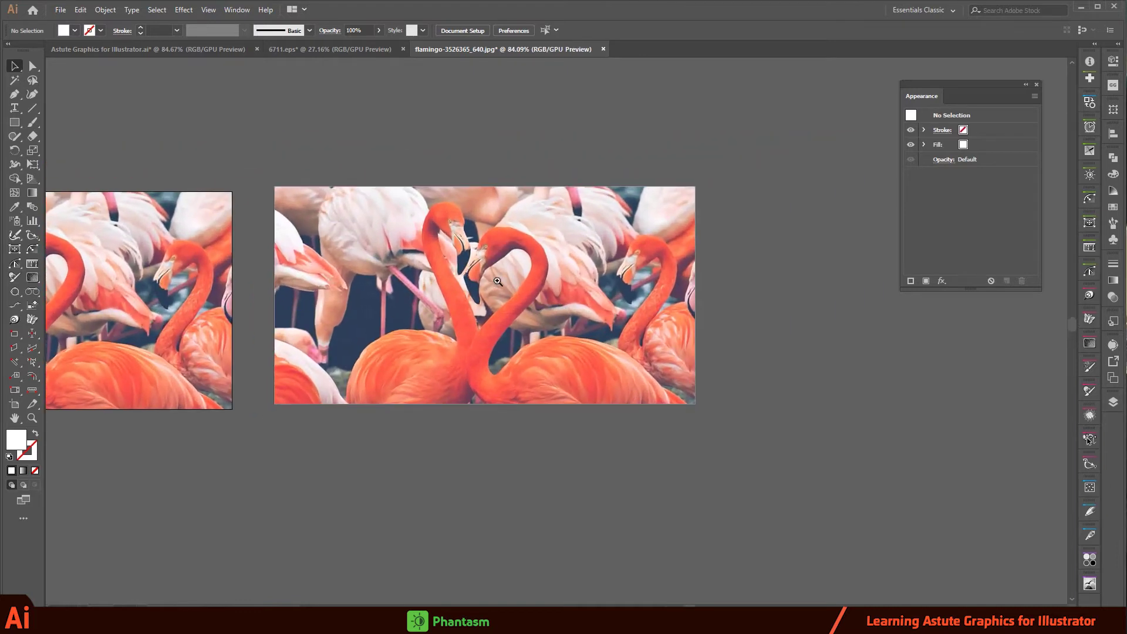
{"action": "scroll", "coordinate": [548, 191], "scroll_direction": "up", "scroll_amount": 1}
{"action": "left_click", "coordinate": [547, 191]}
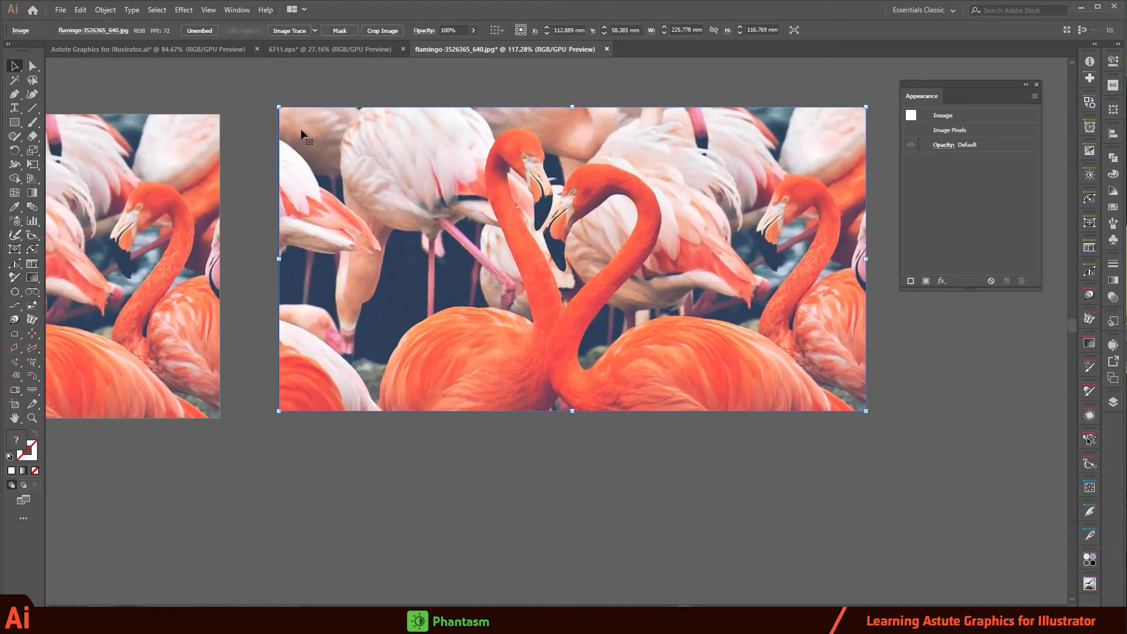
{"action": "left_click", "coordinate": [184, 9]}
{"action": "mouse_move", "coordinate": [206, 306]}
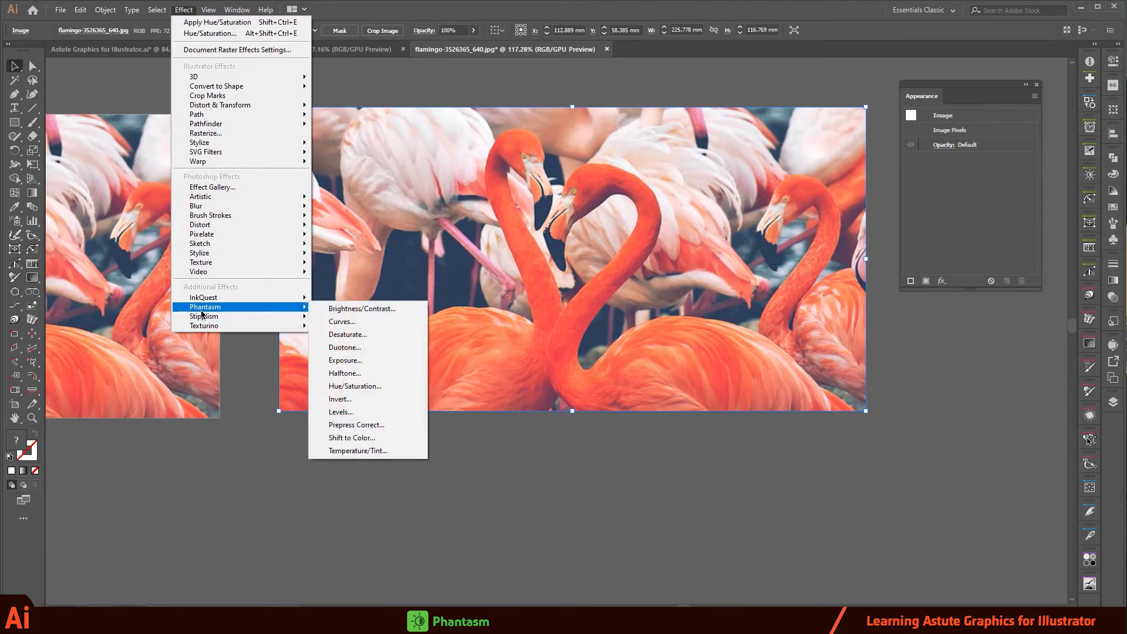
{"action": "left_click", "coordinate": [344, 373]}
{"action": "mouse_move", "coordinate": [690, 115]}
{"action": "left_mouse_down"}
{"action": "mouse_move", "coordinate": [199, 188]}
{"action": "mouse_move", "coordinate": [88, 124]}
{"action": "left_mouse_up"}
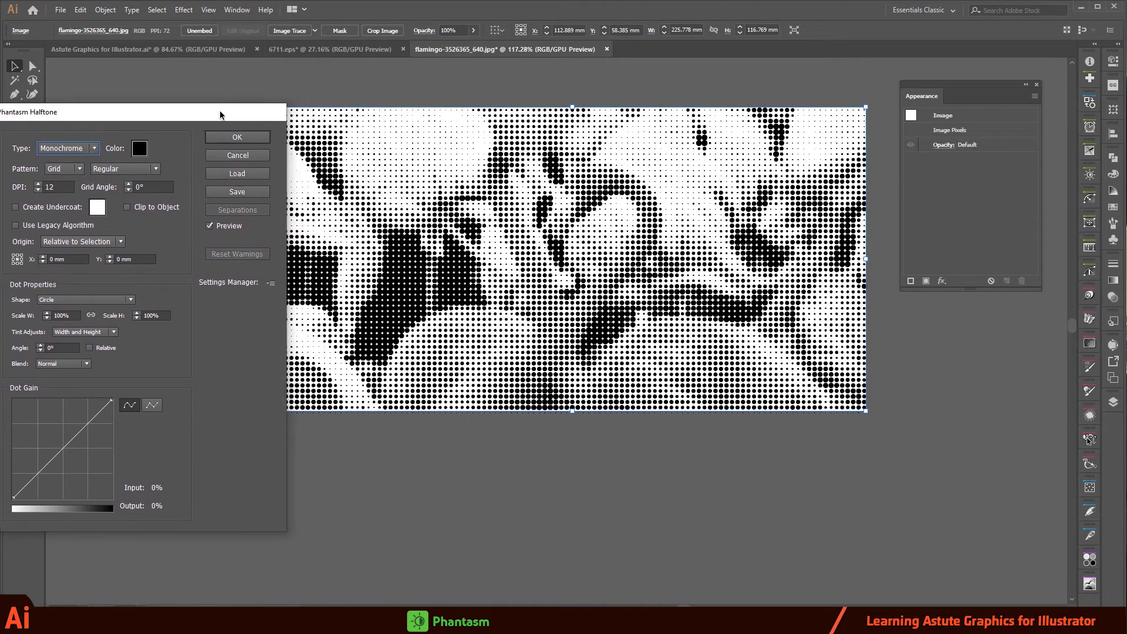
{"action": "mouse_move", "coordinate": [221, 114]}
{"action": "left_mouse_down"}
{"action": "mouse_move", "coordinate": [205, 116]}
{"action": "mouse_move", "coordinate": [645, 204]}
{"action": "mouse_move", "coordinate": [365, 295]}
{"action": "left_mouse_up"}
{"action": "left_click", "coordinate": [245, 110]}
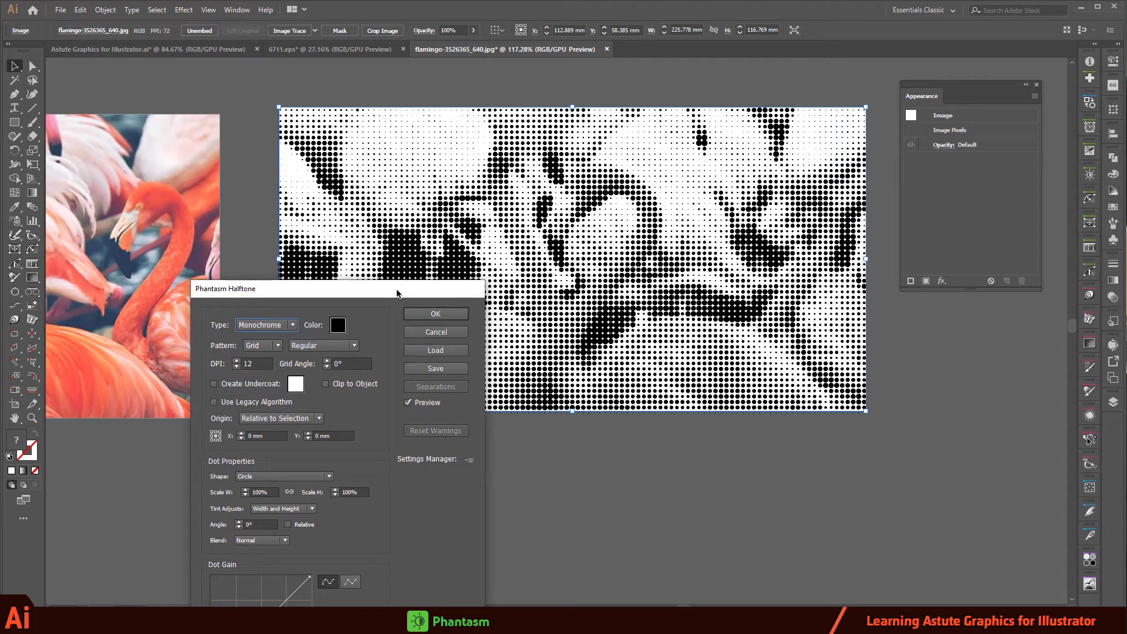
{"action": "mouse_move", "coordinate": [397, 294]}
{"action": "left_mouse_down"}
{"action": "mouse_move", "coordinate": [326, 278]}
{"action": "mouse_move", "coordinate": [861, 189]}
{"action": "left_mouse_up"}
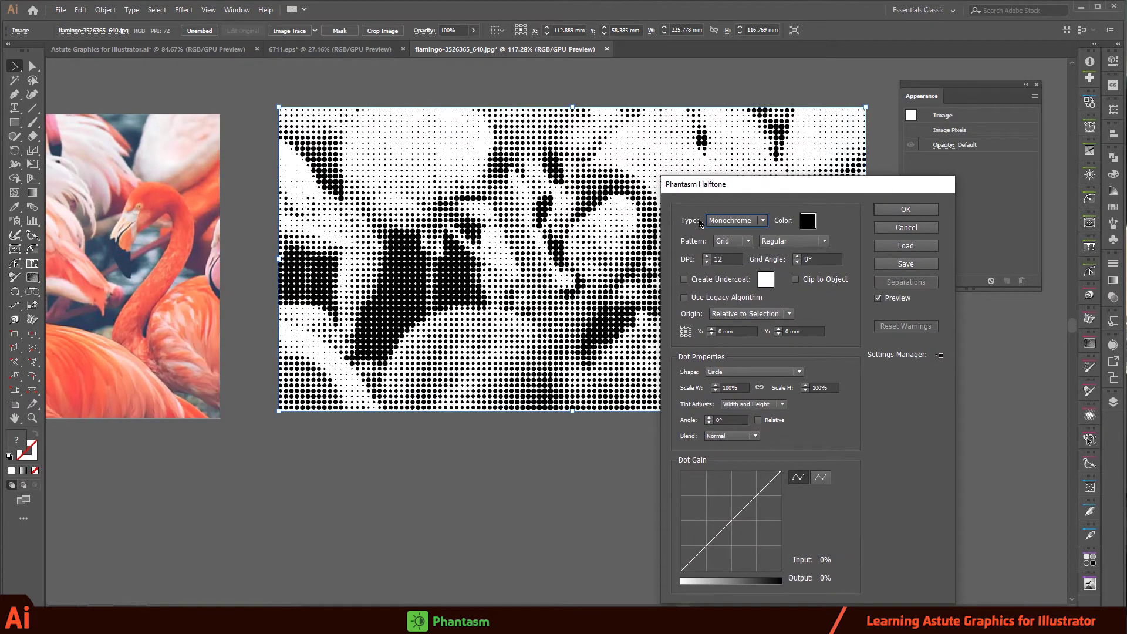
Step: Switch the flamingo halftone type from RGB to Sampled and raise the DPI to 17
{"action": "left_click", "coordinate": [743, 225]}
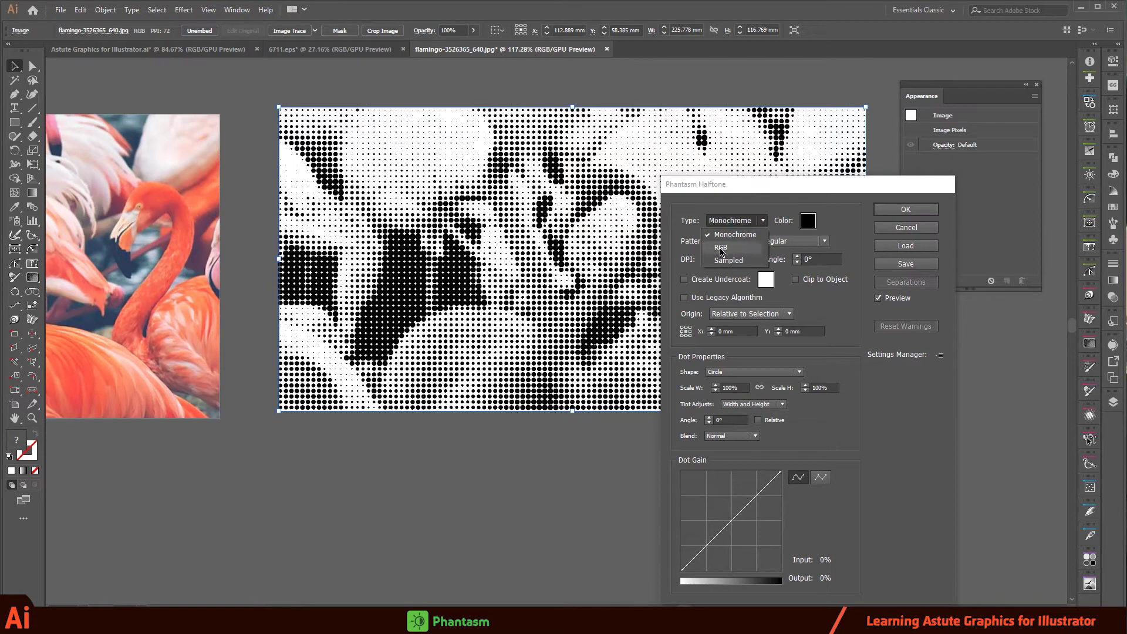
{"action": "left_click", "coordinate": [721, 248]}
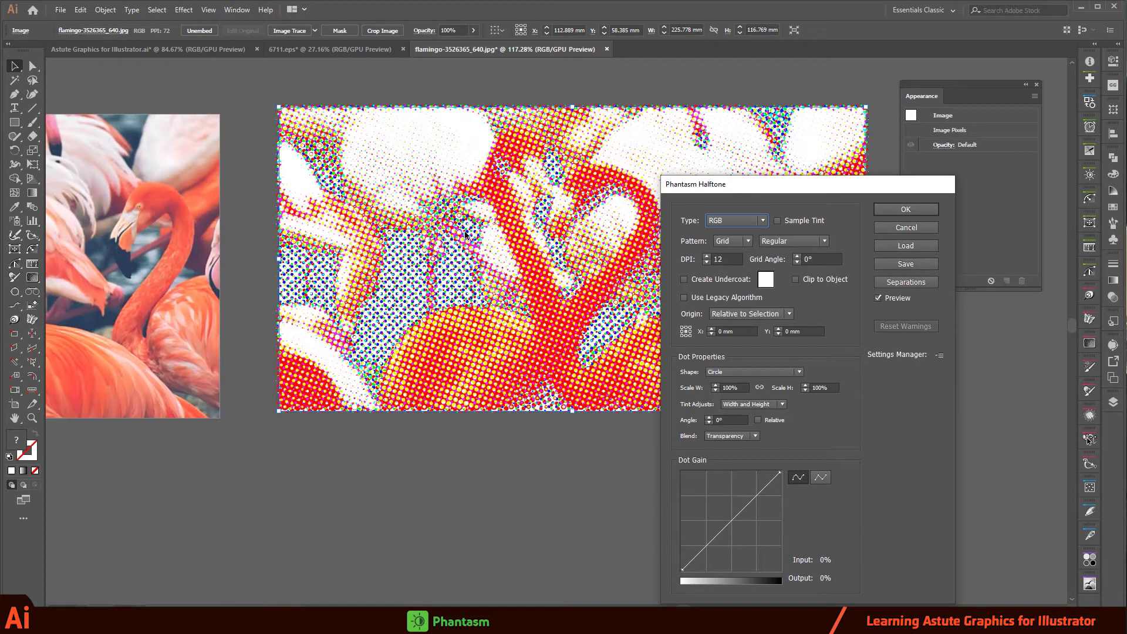
{"action": "left_click", "coordinate": [737, 221]}
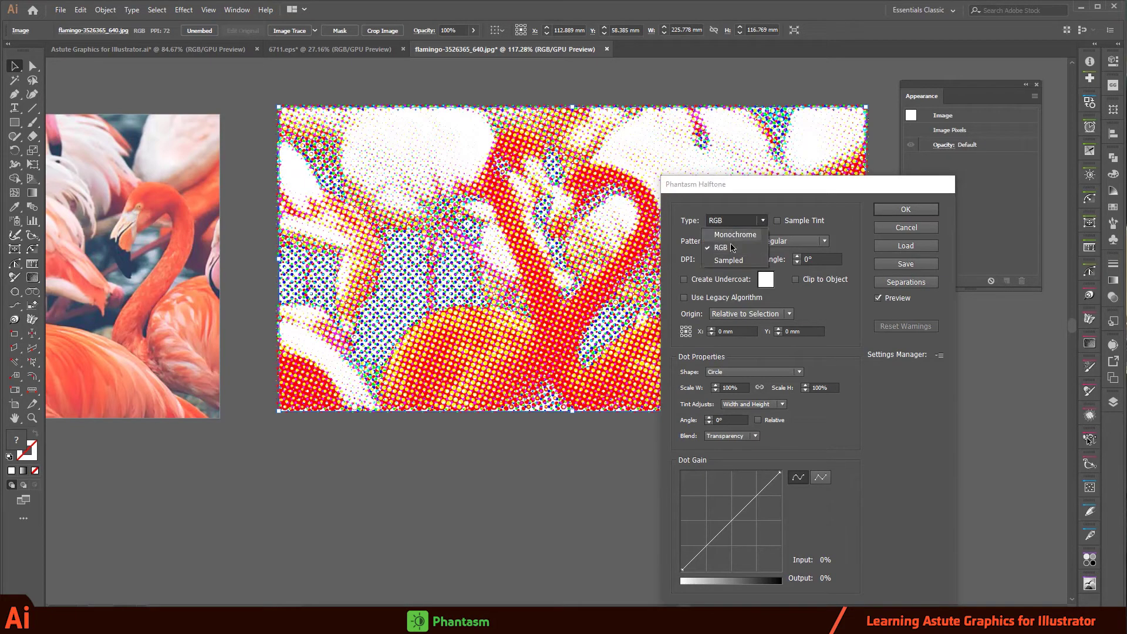
{"action": "left_click", "coordinate": [729, 260]}
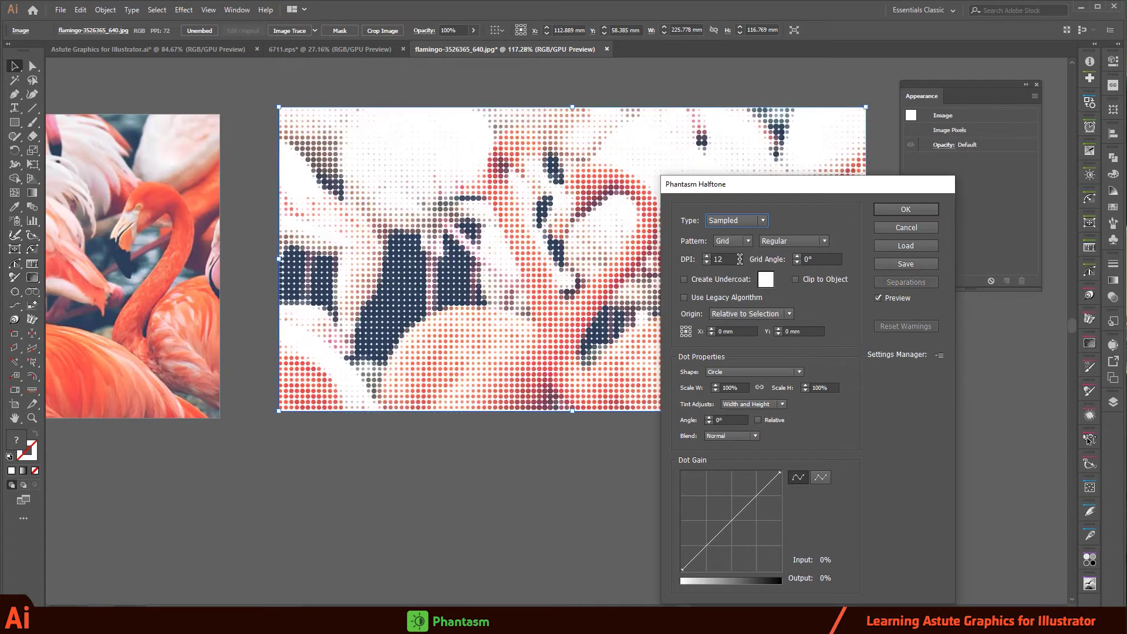
{"action": "mouse_move", "coordinate": [770, 181]}
{"action": "left_mouse_down"}
{"action": "mouse_move", "coordinate": [819, 174]}
{"action": "mouse_move", "coordinate": [116, 172]}
{"action": "mouse_move", "coordinate": [827, 163]}
{"action": "mouse_move", "coordinate": [849, 173]}
{"action": "left_mouse_up"}
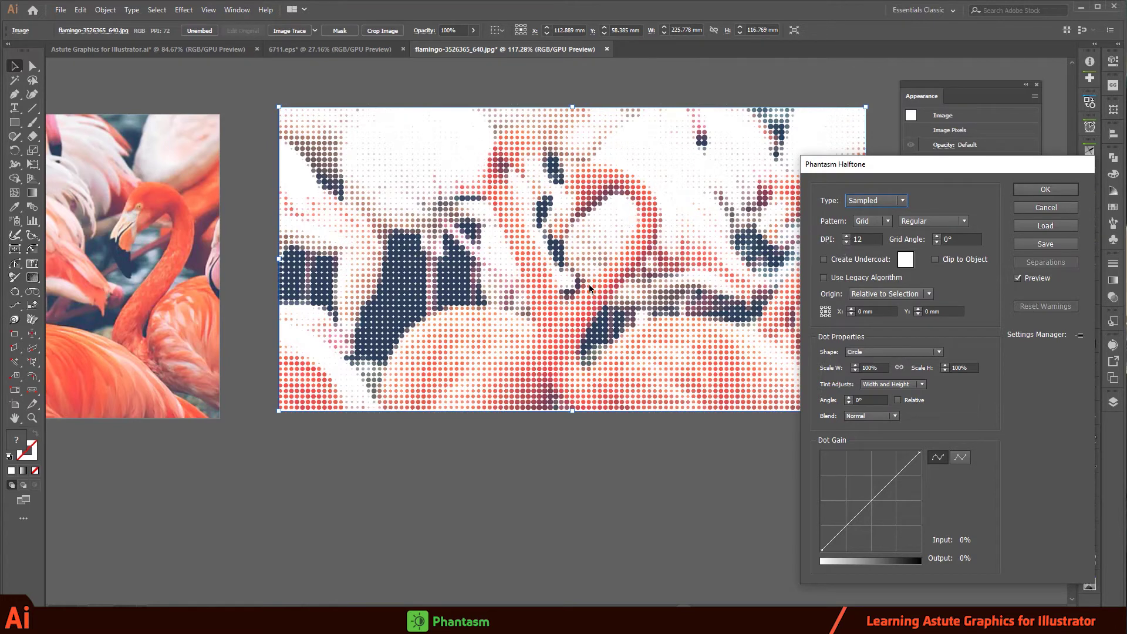
{"action": "left_click", "coordinate": [846, 236]}
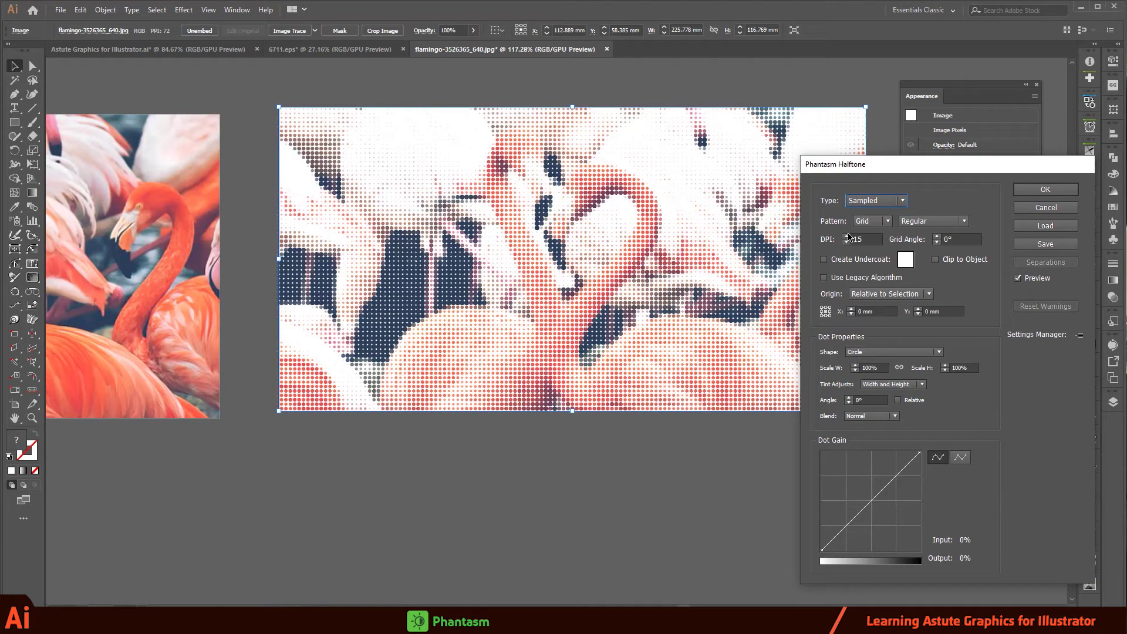
{"action": "left_click", "coordinate": [846, 236]}
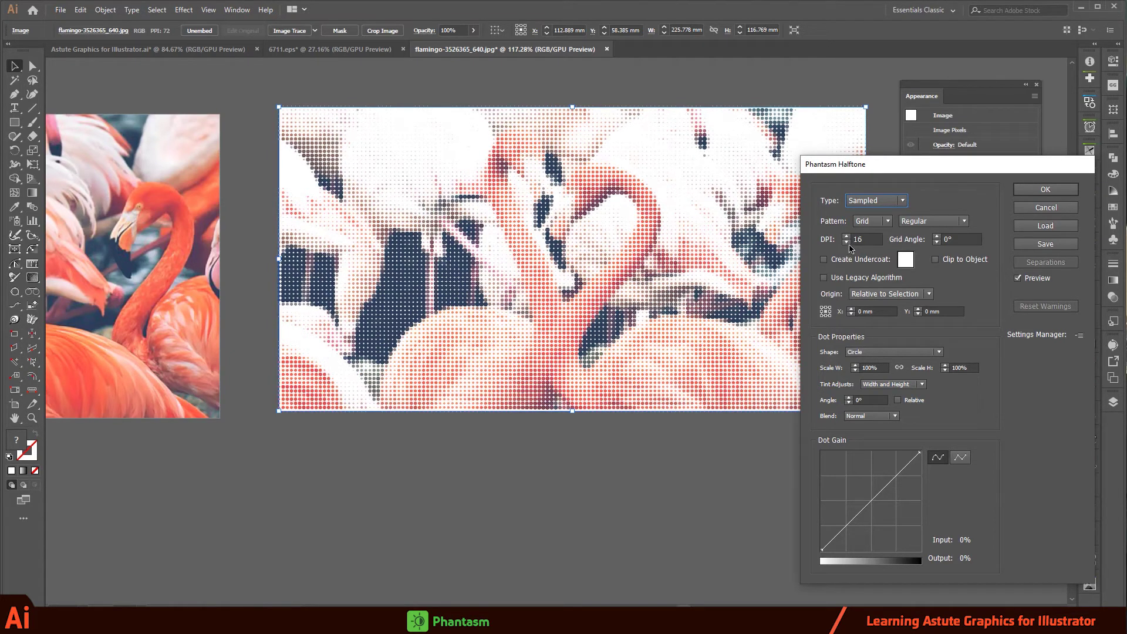
{"action": "left_click", "coordinate": [849, 236]}
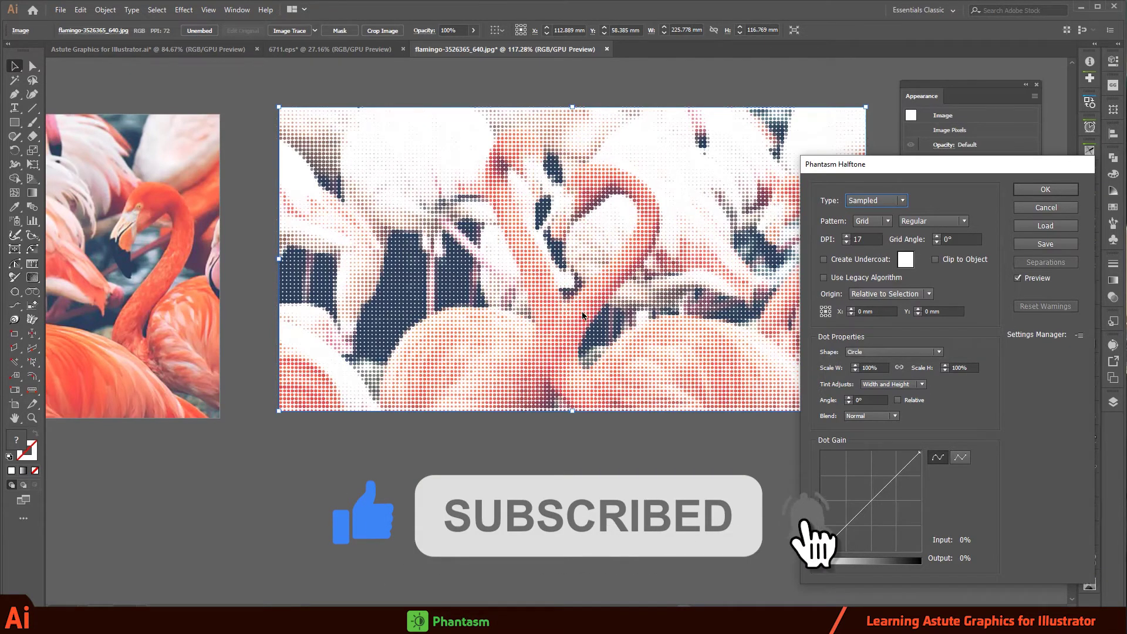
Step: Preview the flamingo halftone with Line, then Square, then Line dot shapes
{"action": "left_click", "coordinate": [895, 353]}
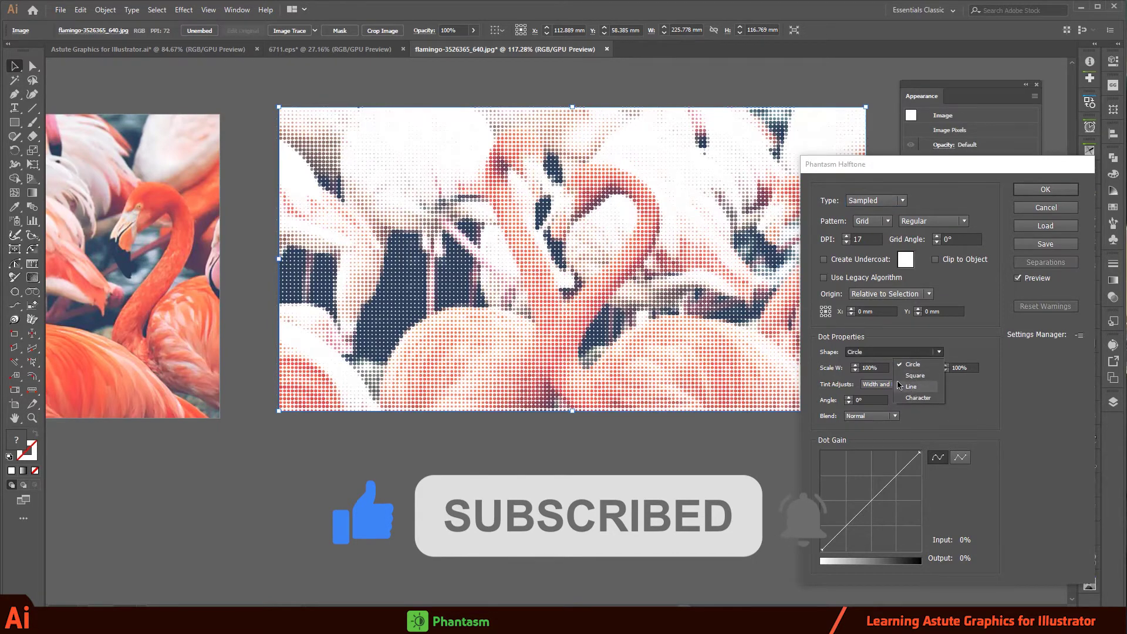
{"action": "left_click", "coordinate": [912, 388]}
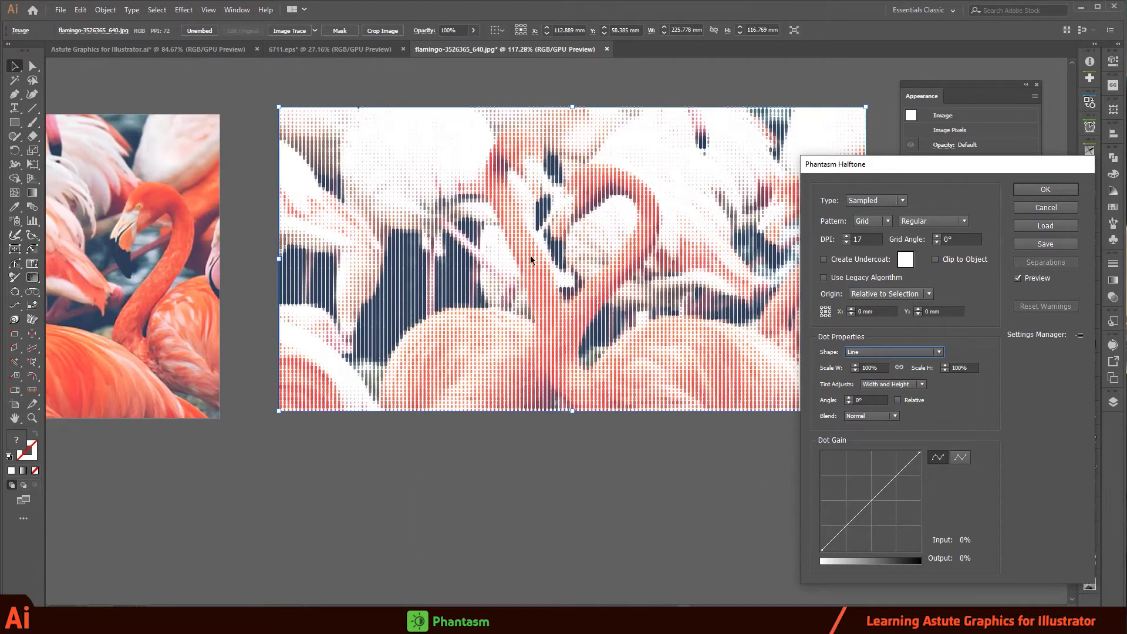
{"action": "left_click", "coordinate": [887, 352]}
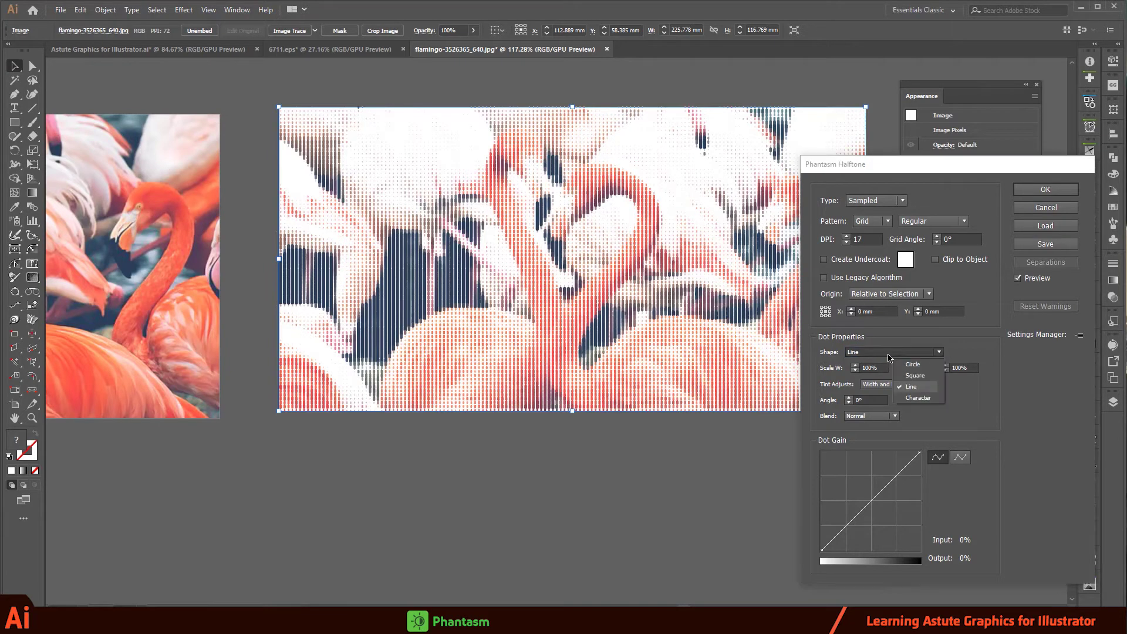
{"action": "left_click", "coordinate": [915, 376]}
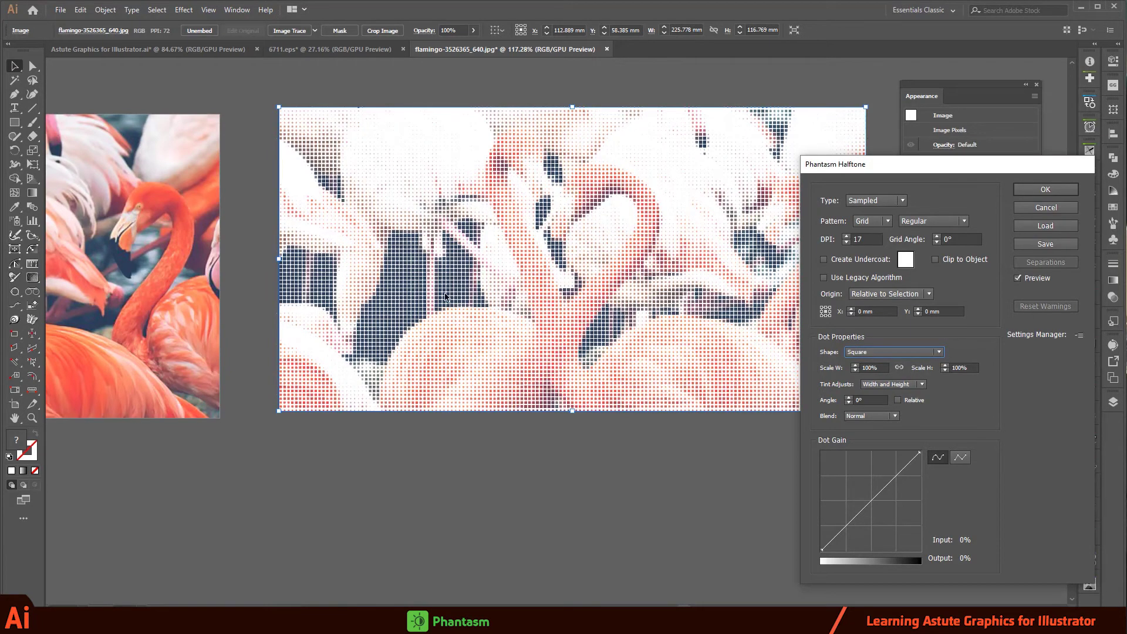
{"action": "left_click", "coordinate": [889, 353]}
{"action": "left_click", "coordinate": [911, 387]}
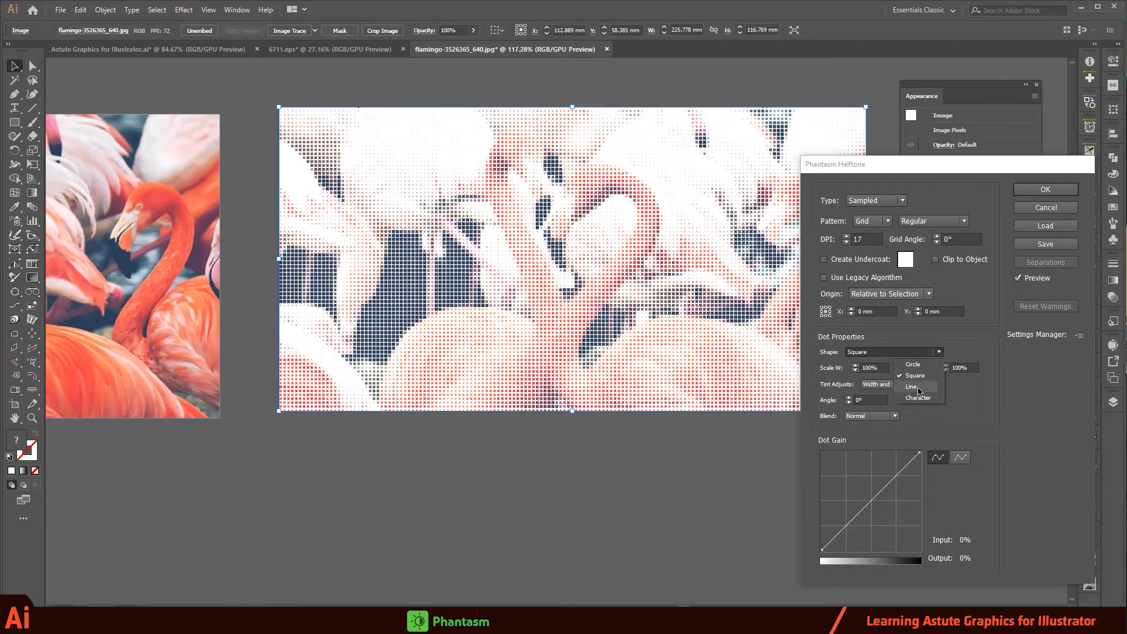
Step: Apply the halftone with the Character dot shape and zoom in on the letters
{"action": "left_click", "coordinate": [920, 385]}
{"action": "left_click", "coordinate": [892, 353]}
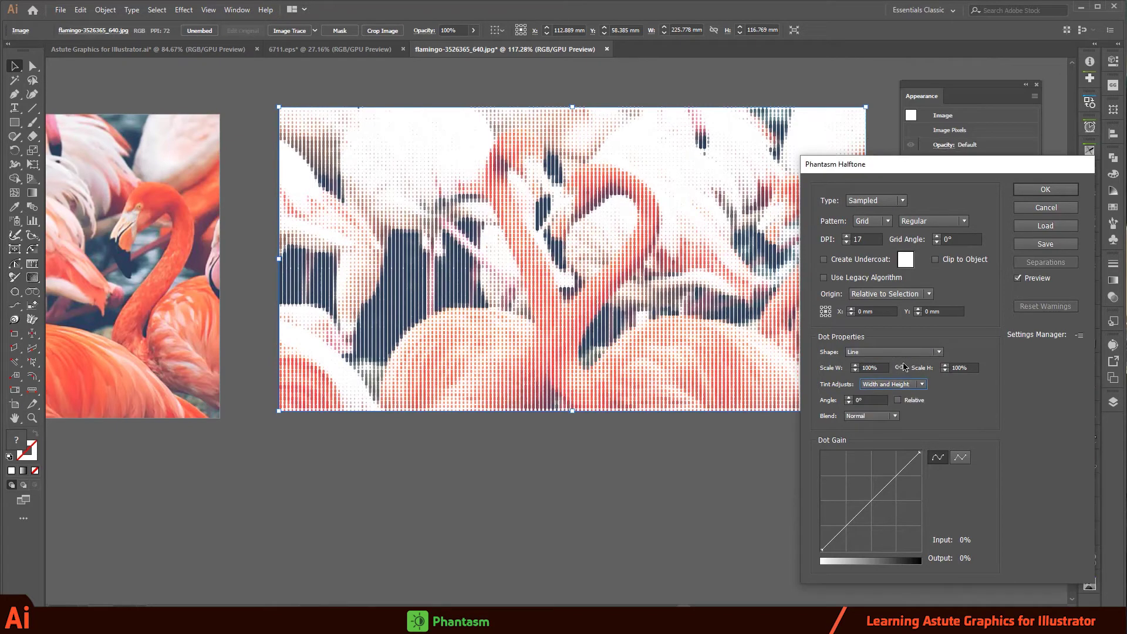
{"action": "left_click", "coordinate": [892, 353]}
{"action": "left_click", "coordinate": [915, 399]}
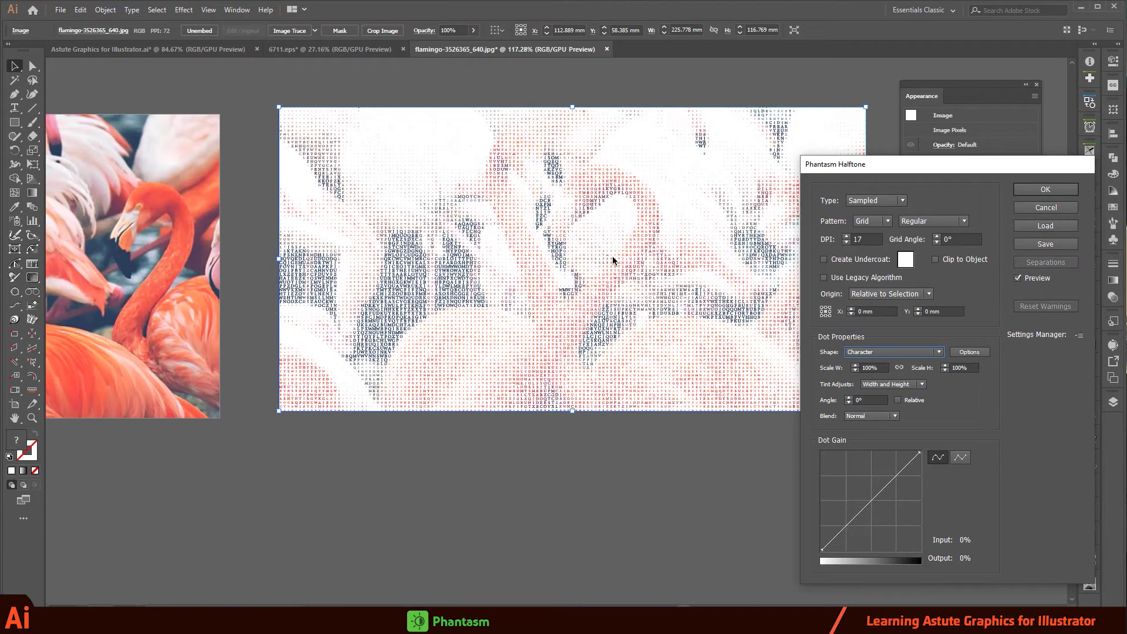
{"action": "left_click", "coordinate": [1046, 189]}
{"action": "mouse_move", "coordinate": [566, 265]}
{"action": "left_mouse_down"}
{"action": "mouse_move", "coordinate": [637, 244]}
{"action": "mouse_move", "coordinate": [640, 280]}
{"action": "mouse_move", "coordinate": [607, 296]}
{"action": "left_mouse_up"}
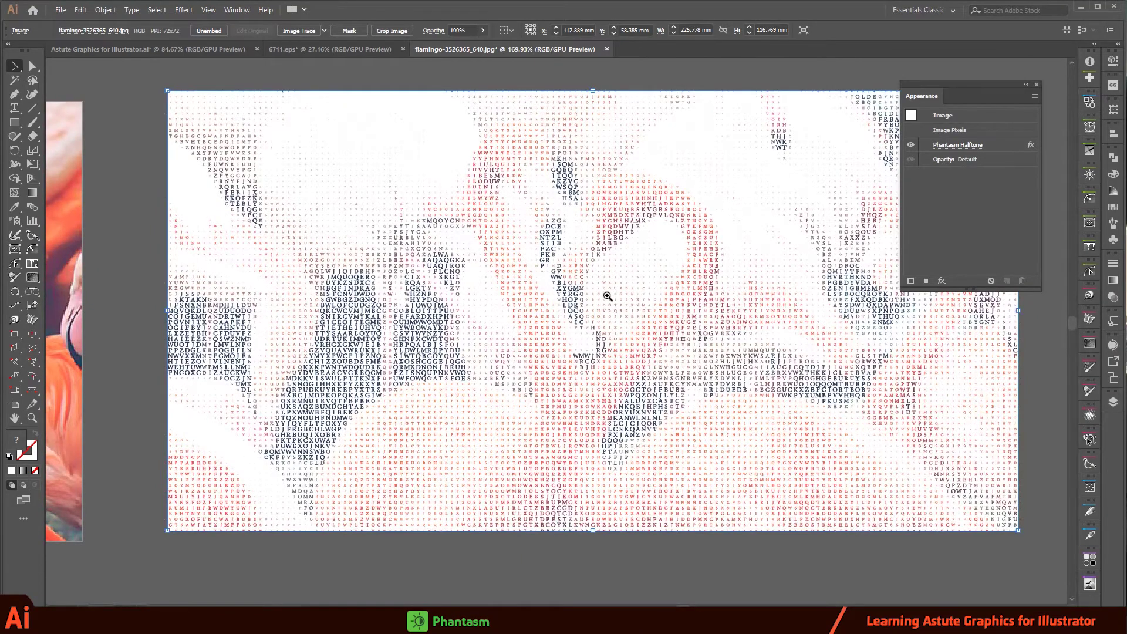
Step: Reopen Phantasm Halftone to view Character Options: Adobe Arabic font, random characters A–Z
{"action": "left_click", "coordinate": [976, 146]}
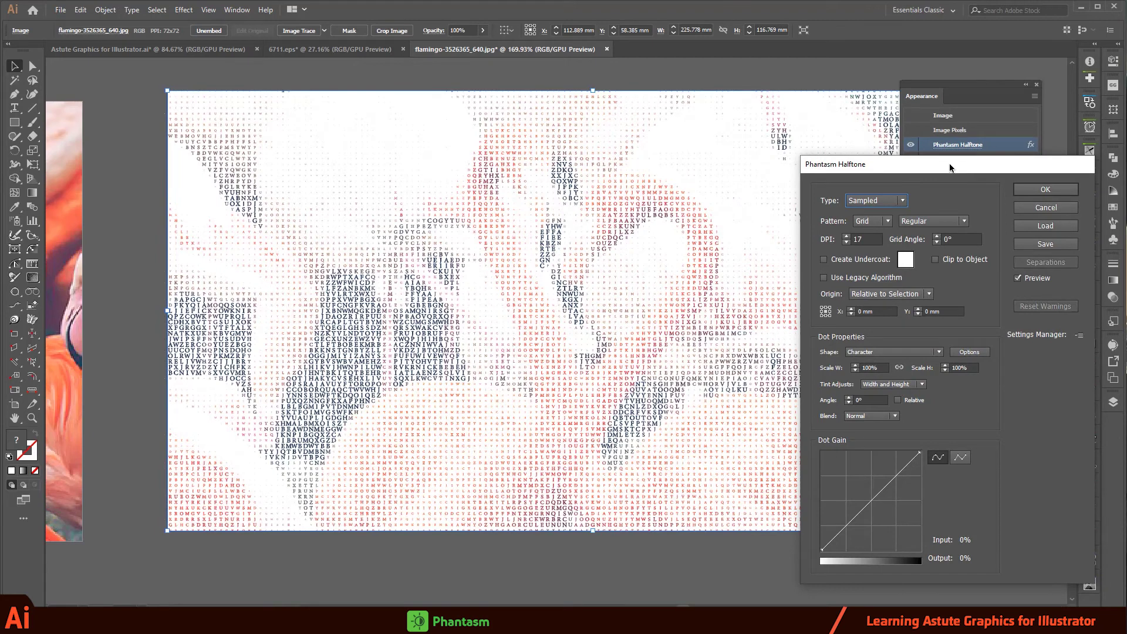
{"action": "left_click_drag", "start_coordinate": [953, 166], "coordinate": [435, 136]}
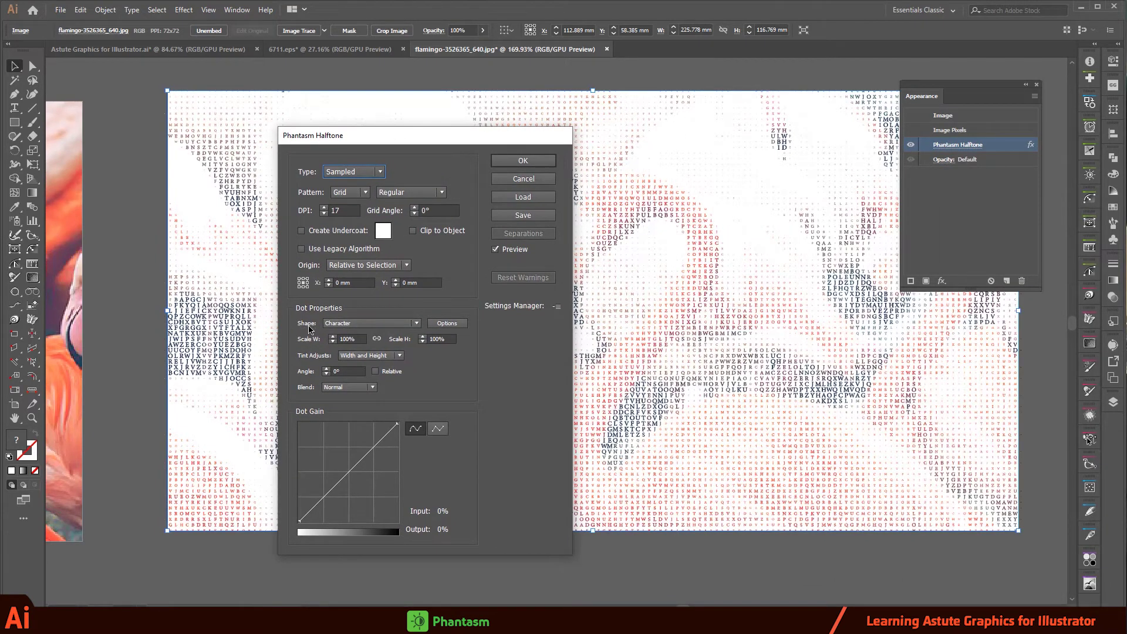
{"action": "left_click", "coordinate": [446, 324]}
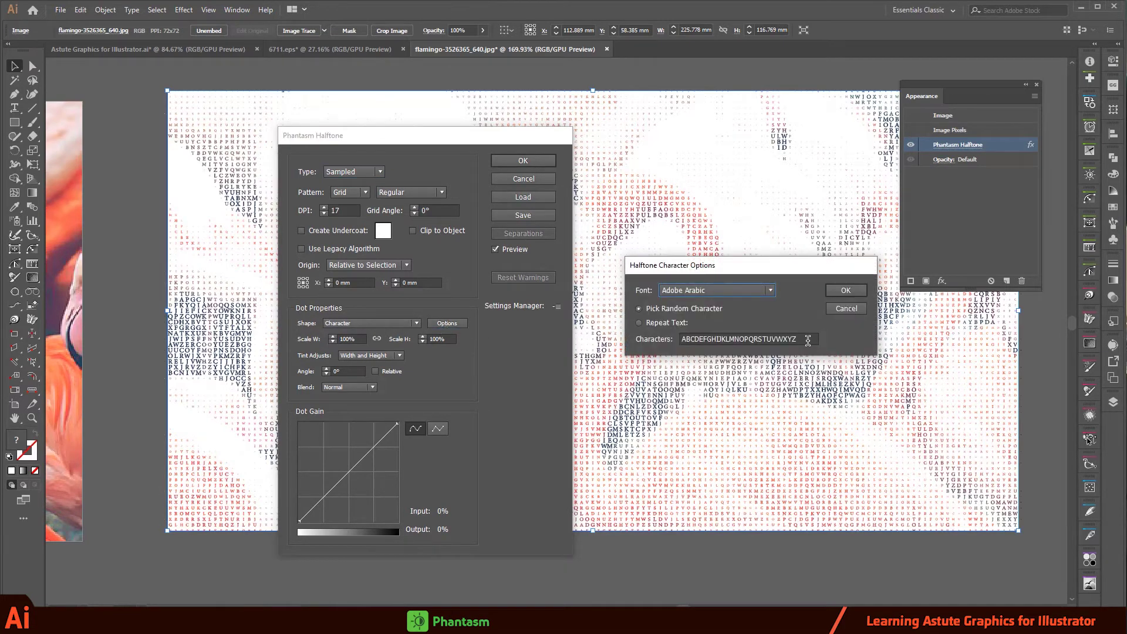
Step: Inspect the character set text and font list, leaving Adobe Arabic unchanged
{"action": "left_click_drag", "start_coordinate": [808, 339], "coordinate": [681, 340]}
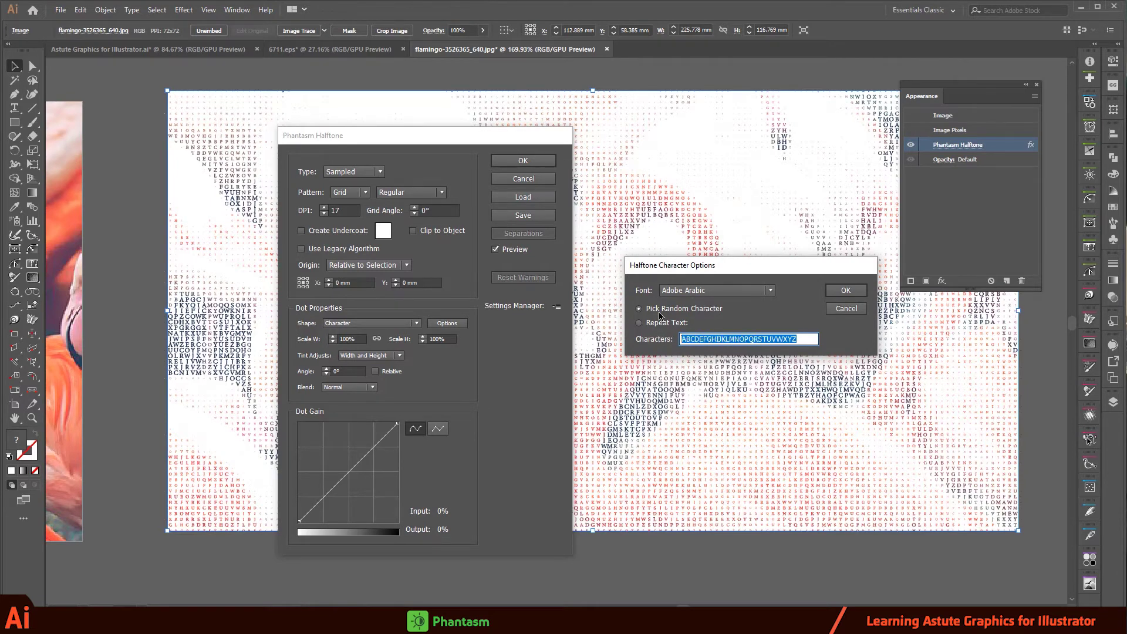
{"action": "left_click", "coordinate": [713, 291]}
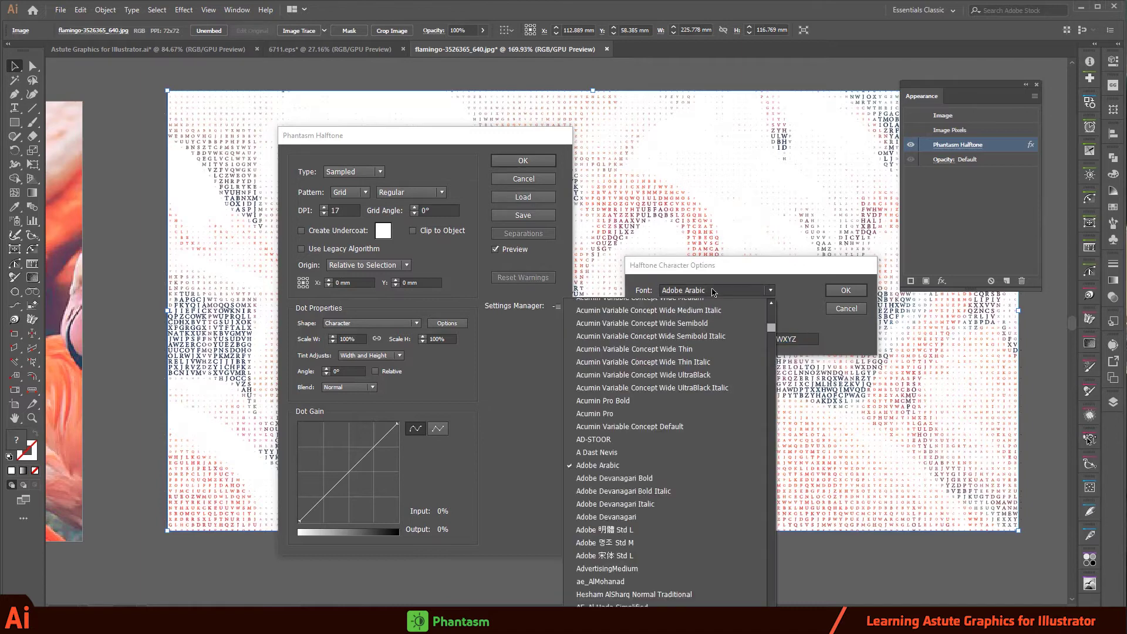
{"action": "left_click", "coordinate": [802, 304]}
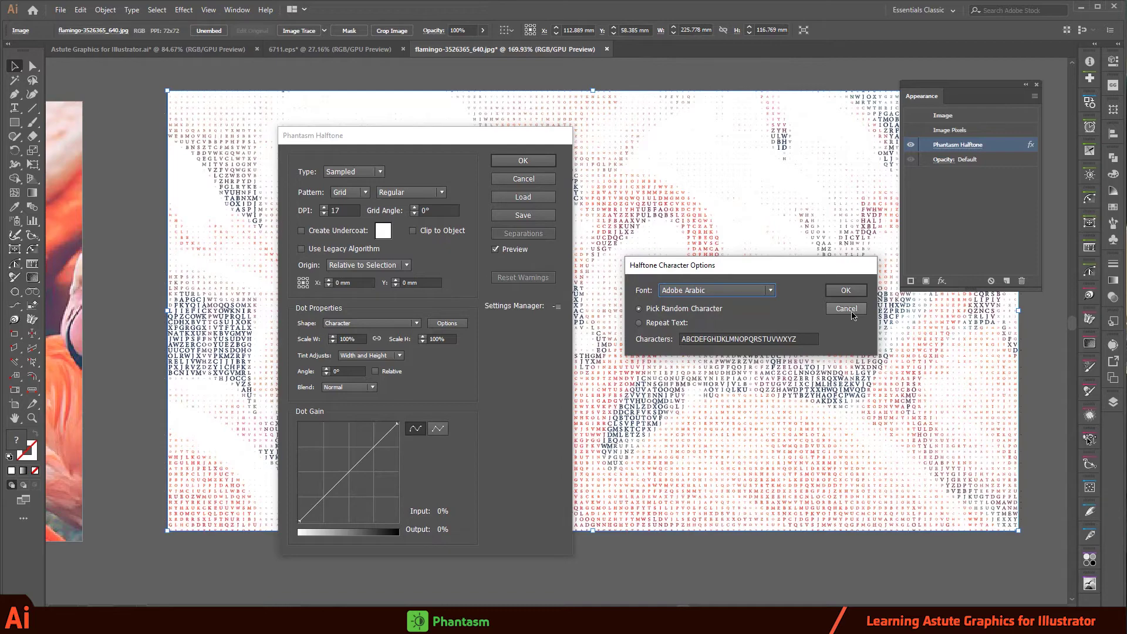
Step: Cancel the character options, raise the halftone DPI to 19, and start saving the settings as .PHT
{"action": "left_click", "coordinate": [853, 293]}
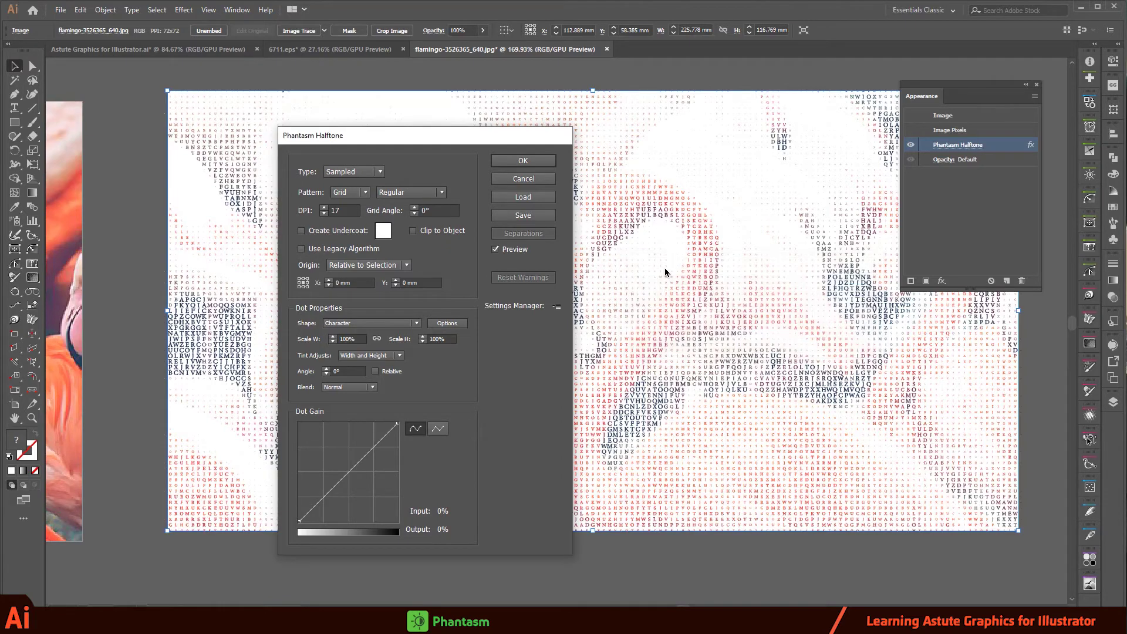
{"action": "left_click_drag", "start_coordinate": [407, 145], "coordinate": [732, 234]}
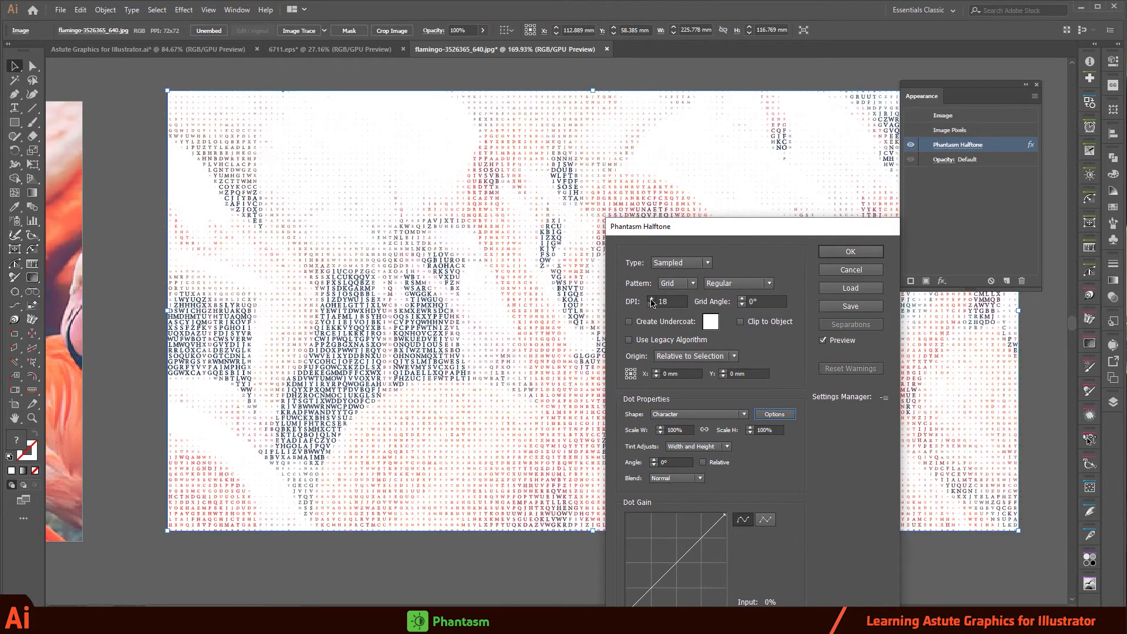
{"action": "left_click", "coordinate": [651, 300]}
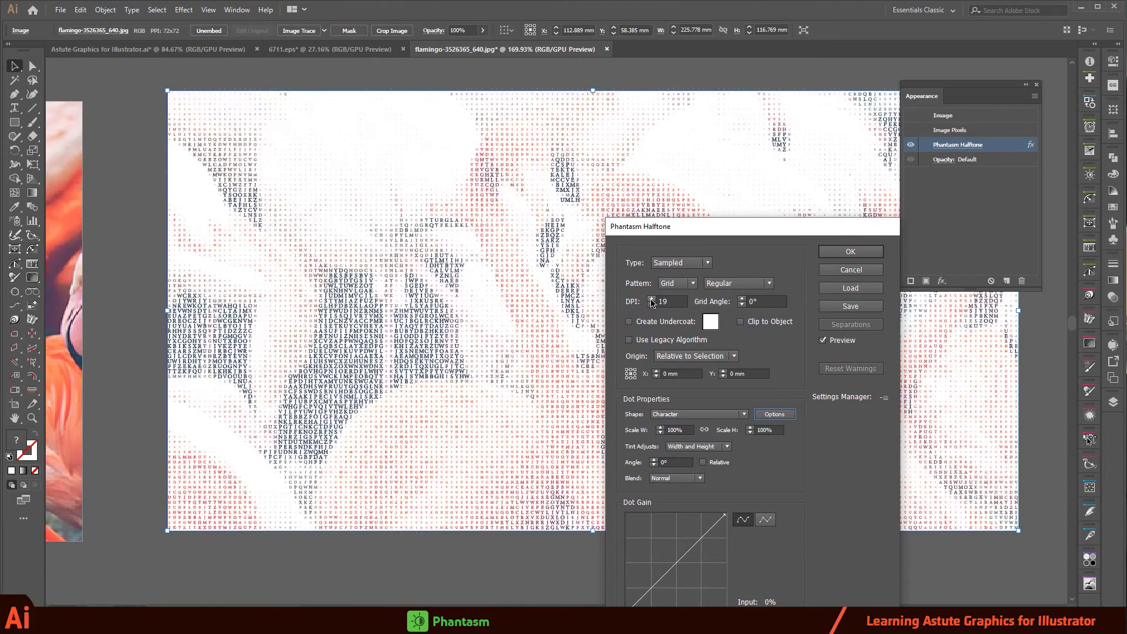
{"action": "mouse_move", "coordinate": [685, 234]}
{"action": "left_mouse_down"}
{"action": "mouse_move", "coordinate": [902, 304]}
{"action": "mouse_move", "coordinate": [659, 217]}
{"action": "mouse_move", "coordinate": [617, 160]}
{"action": "left_mouse_up"}
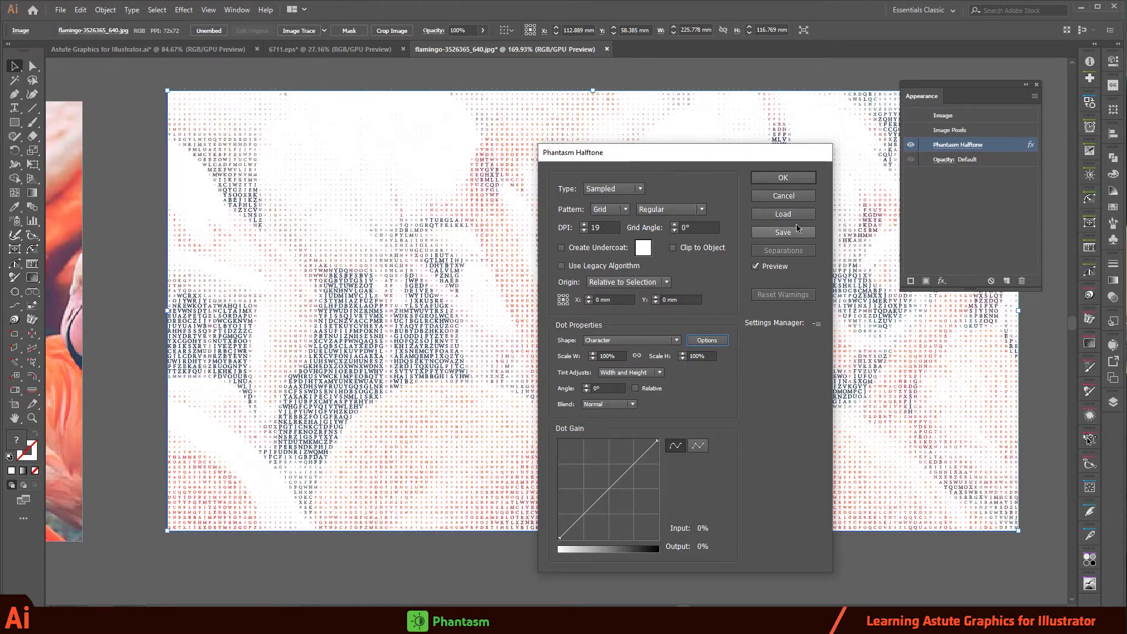
{"action": "left_click", "coordinate": [781, 236]}
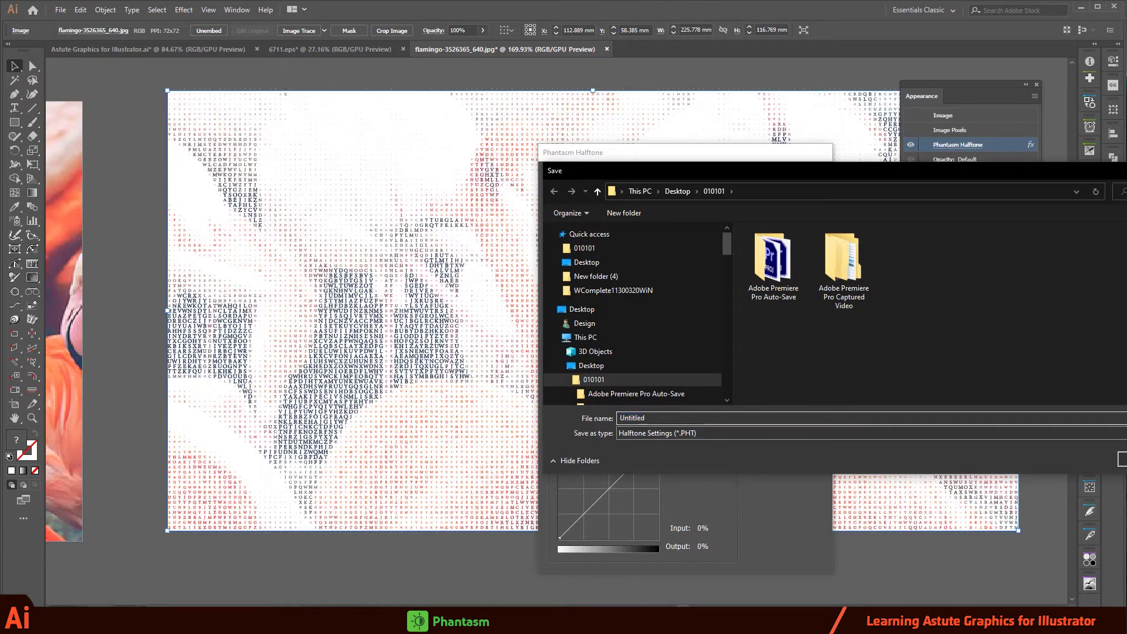
Step: Cancel the halftone settings Save window, then open and cancel the Load window
{"action": "key", "text": "Escape"}
{"action": "left_click", "coordinate": [784, 215]}
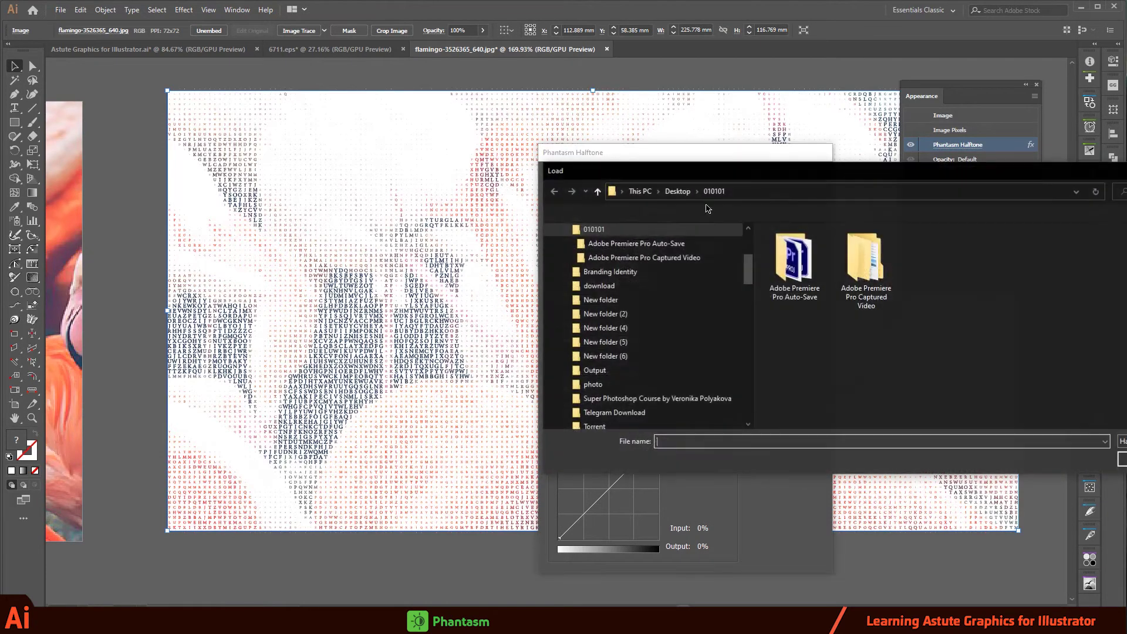
{"action": "key", "text": "Escape"}
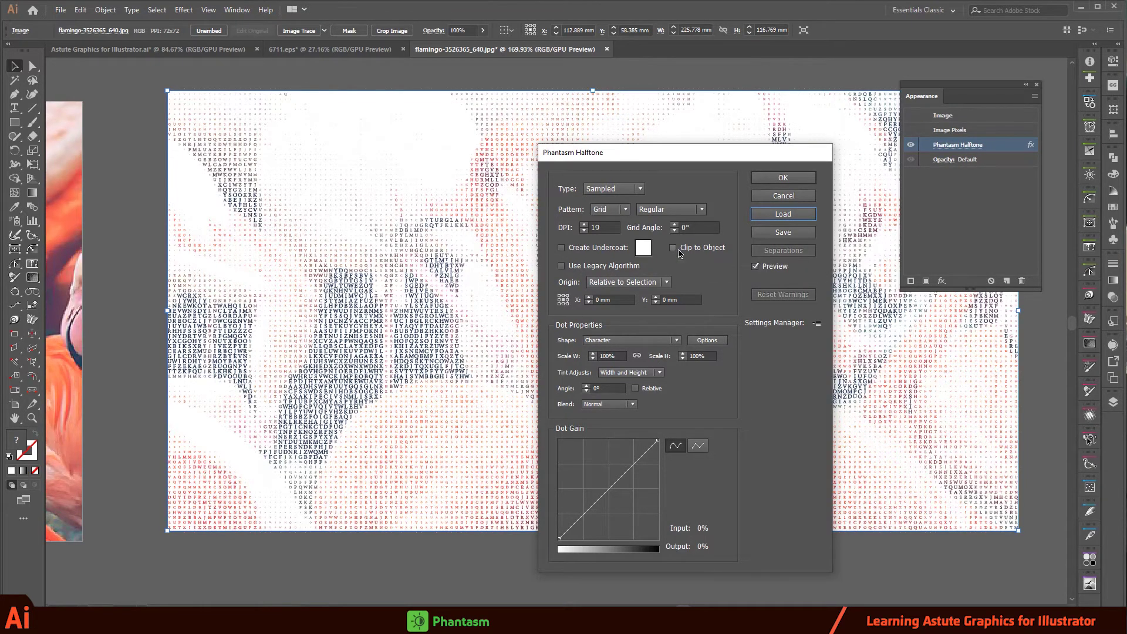
Step: Keep the pattern origin Relative to Selection and confirm the Phantasm Halftone settings
{"action": "left_click_drag", "start_coordinate": [648, 158], "coordinate": [536, 147]}
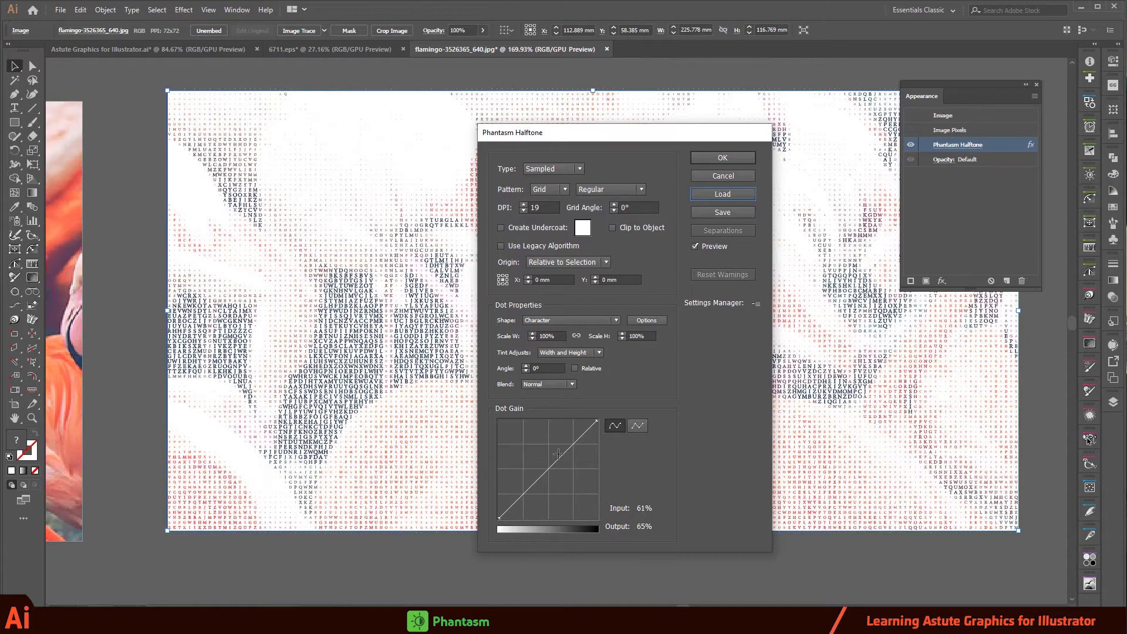
{"action": "left_click", "coordinate": [576, 264]}
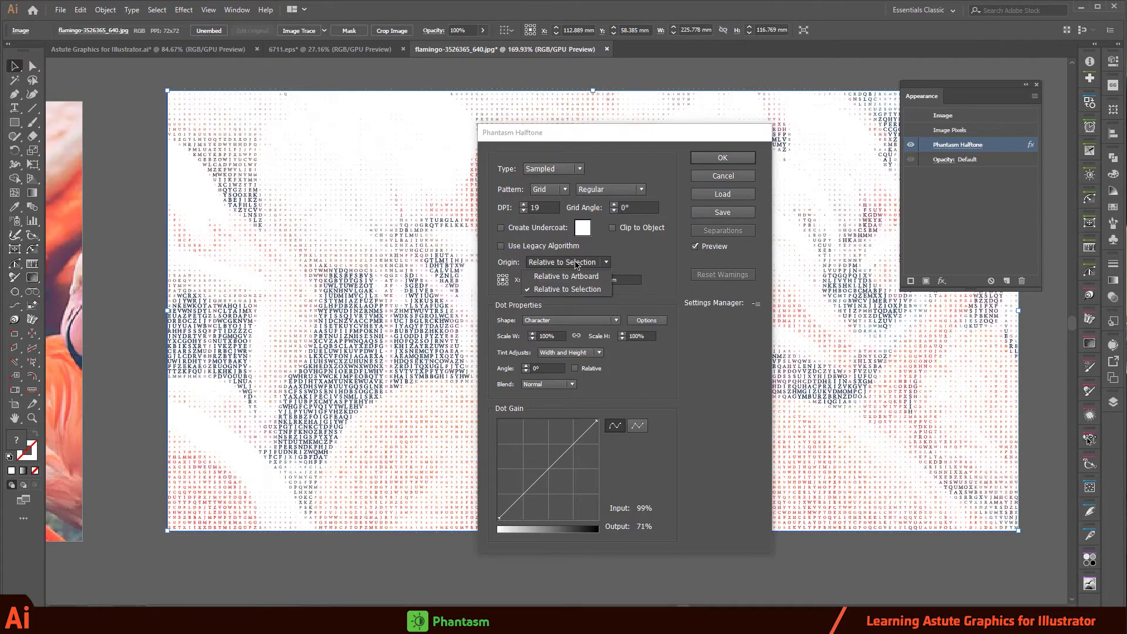
{"action": "left_click", "coordinate": [558, 290]}
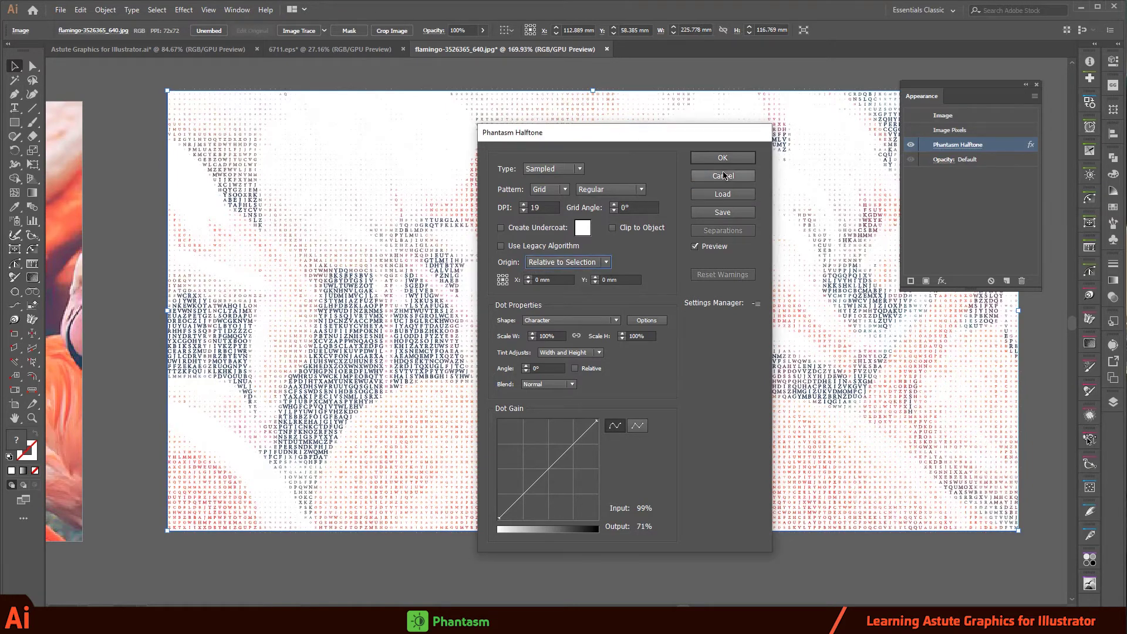
{"action": "left_click", "coordinate": [699, 157]}
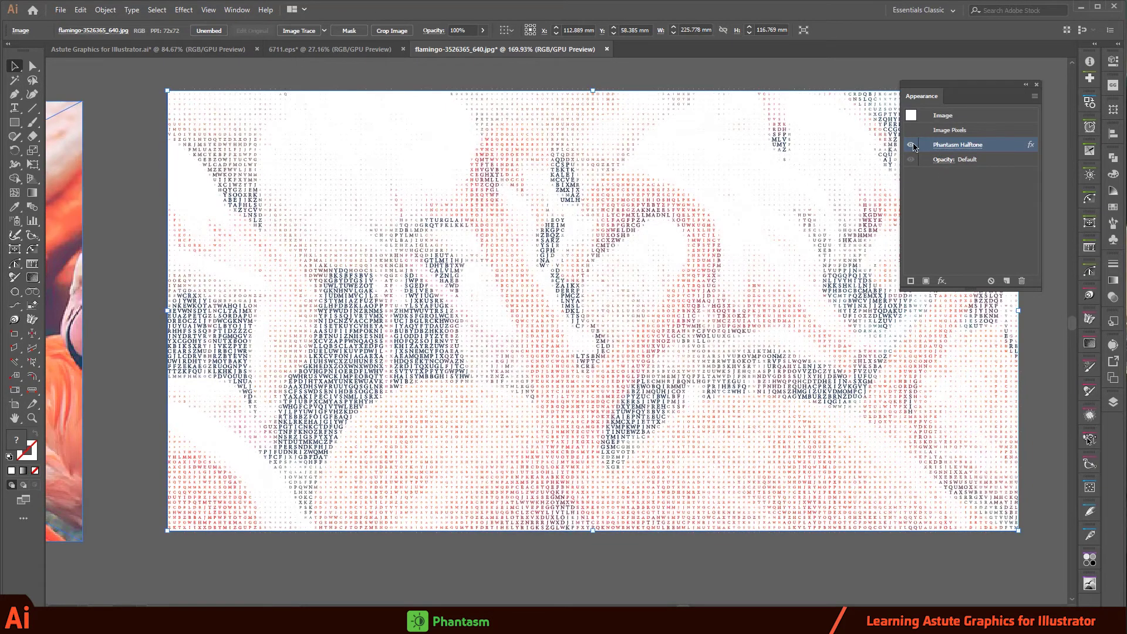
Step: Toggle the halftone visibility off and on, zoom out, and switch to Astute Graphics for Illustrator.ai
{"action": "left_click", "coordinate": [911, 144]}
{"action": "left_click", "coordinate": [911, 145]}
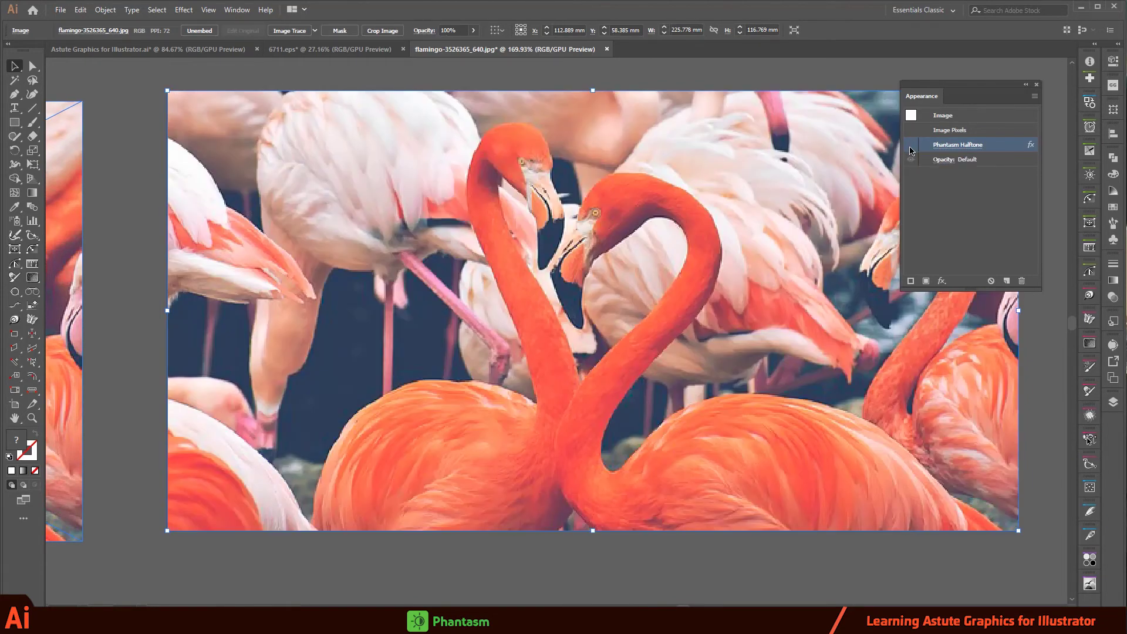
{"action": "left_click", "coordinate": [911, 145]}
{"action": "mouse_move", "coordinate": [418, 276]}
{"action": "left_mouse_down"}
{"action": "mouse_move", "coordinate": [321, 306]}
{"action": "mouse_move", "coordinate": [613, 267]}
{"action": "mouse_move", "coordinate": [318, 87]}
{"action": "left_mouse_up"}
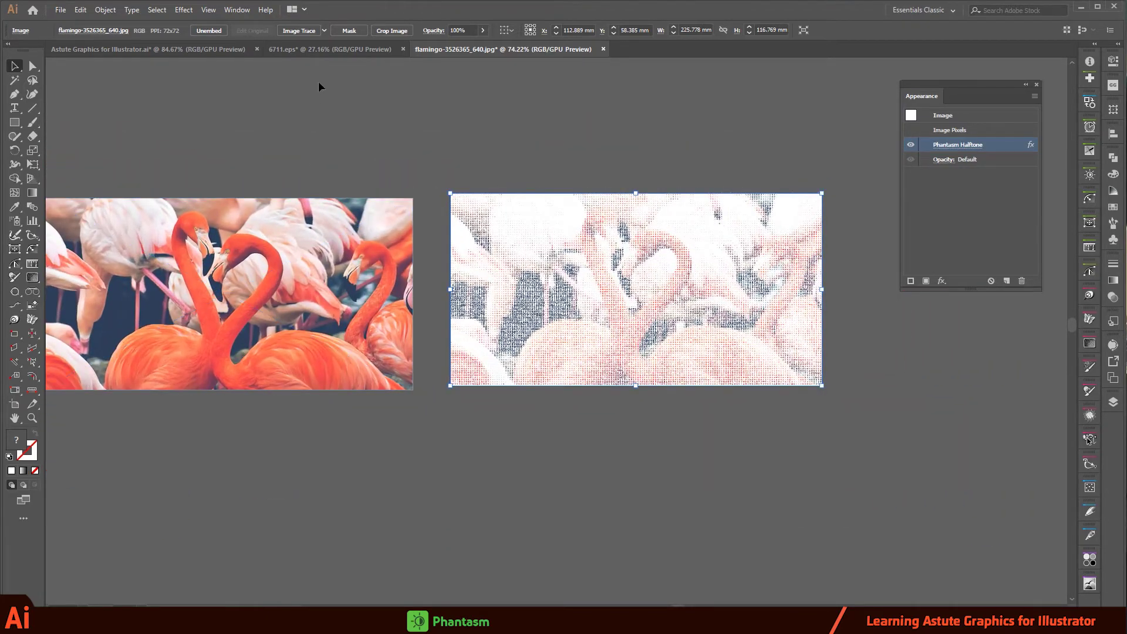
{"action": "key", "text": "ctrl+Tab"}
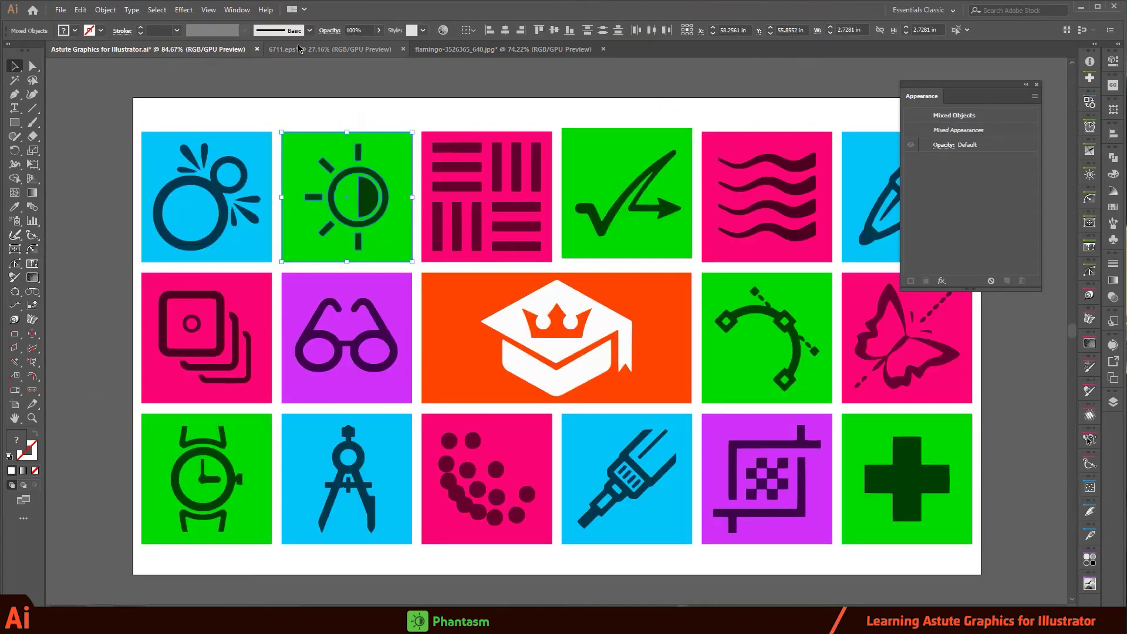
Step: Select all the 6711.eps weather artwork and apply the Phantasm Halftone effect
{"action": "left_click", "coordinate": [299, 49]}
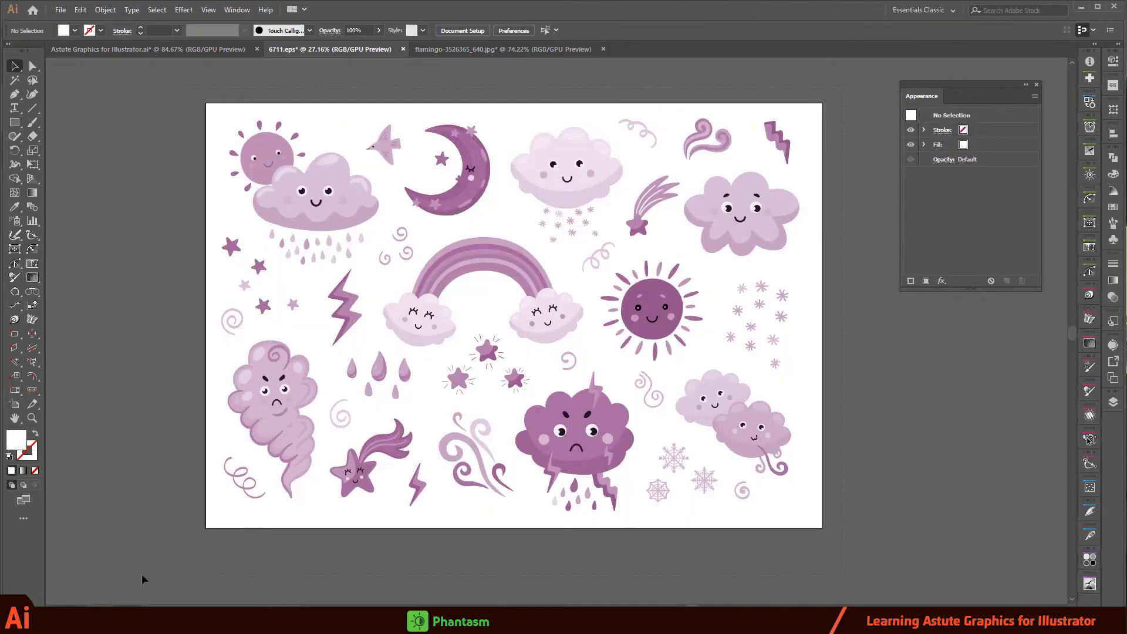
{"action": "key", "text": "ctrl+a"}
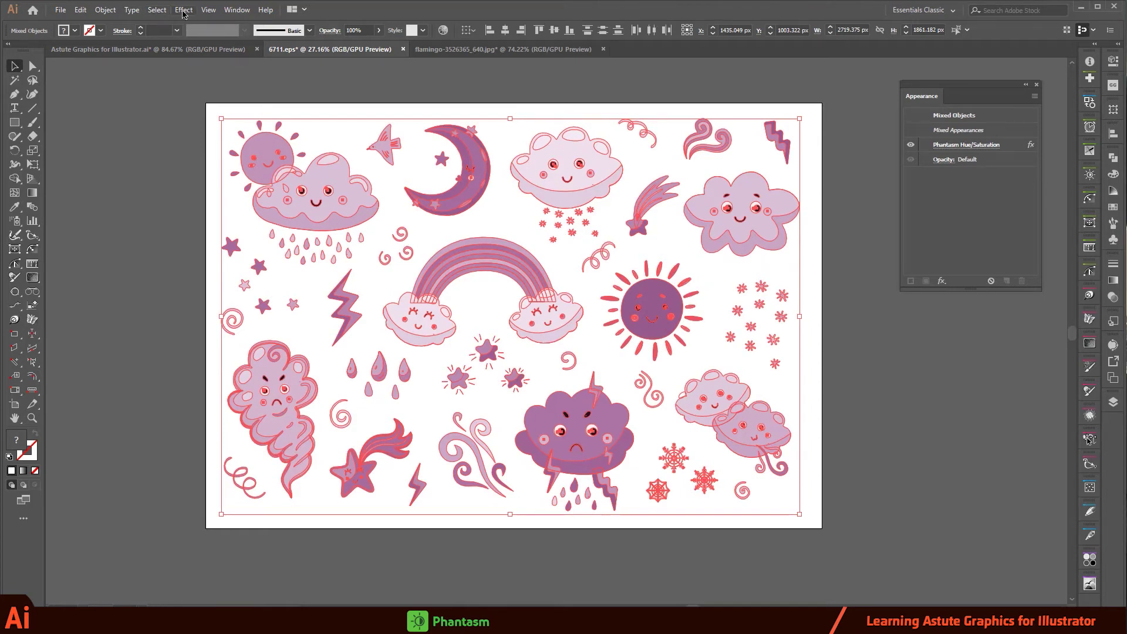
{"action": "left_click", "coordinate": [184, 10]}
{"action": "mouse_move", "coordinate": [206, 306]}
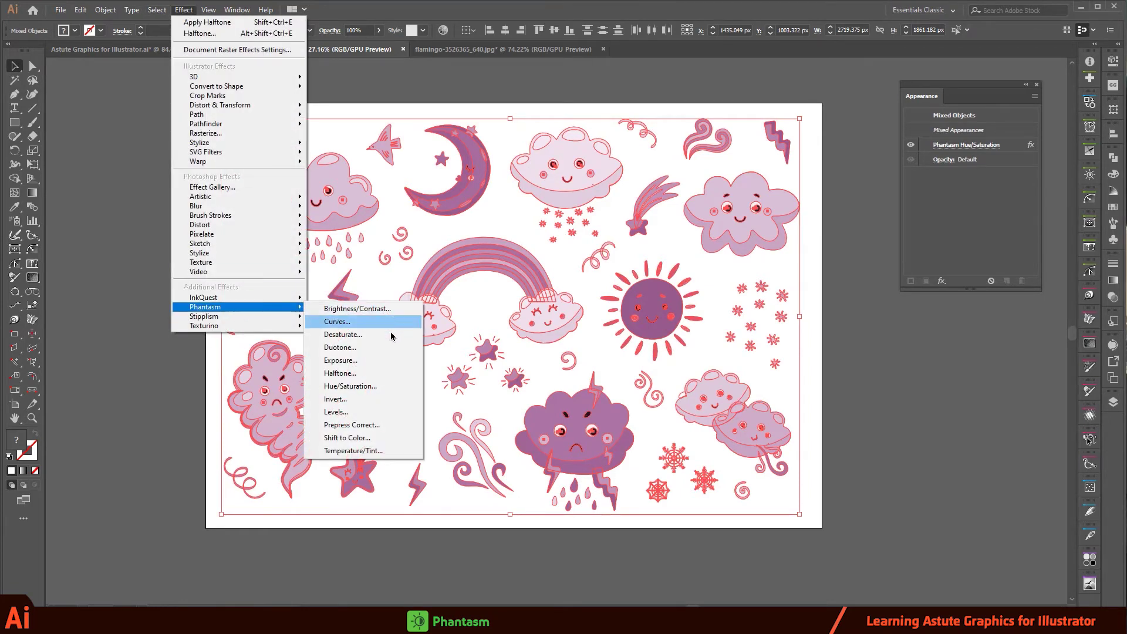
{"action": "left_click", "coordinate": [139, 335]}
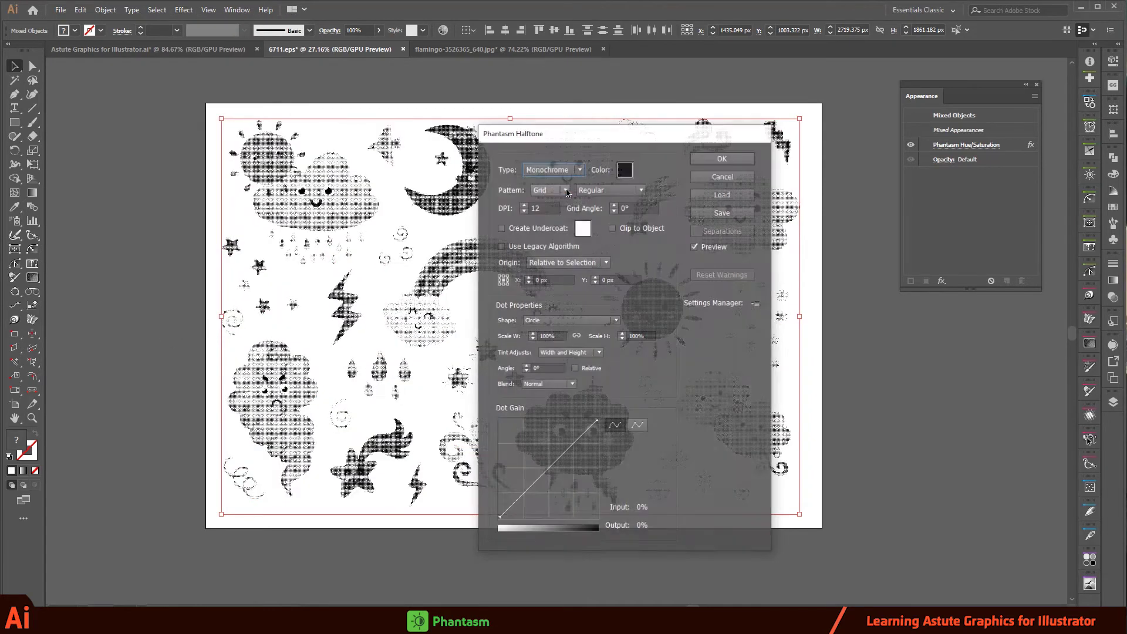
Step: Set the cloud halftone type to Sampled and the dot shape to Character
{"action": "left_click_drag", "start_coordinate": [611, 128], "coordinate": [850, 132]}
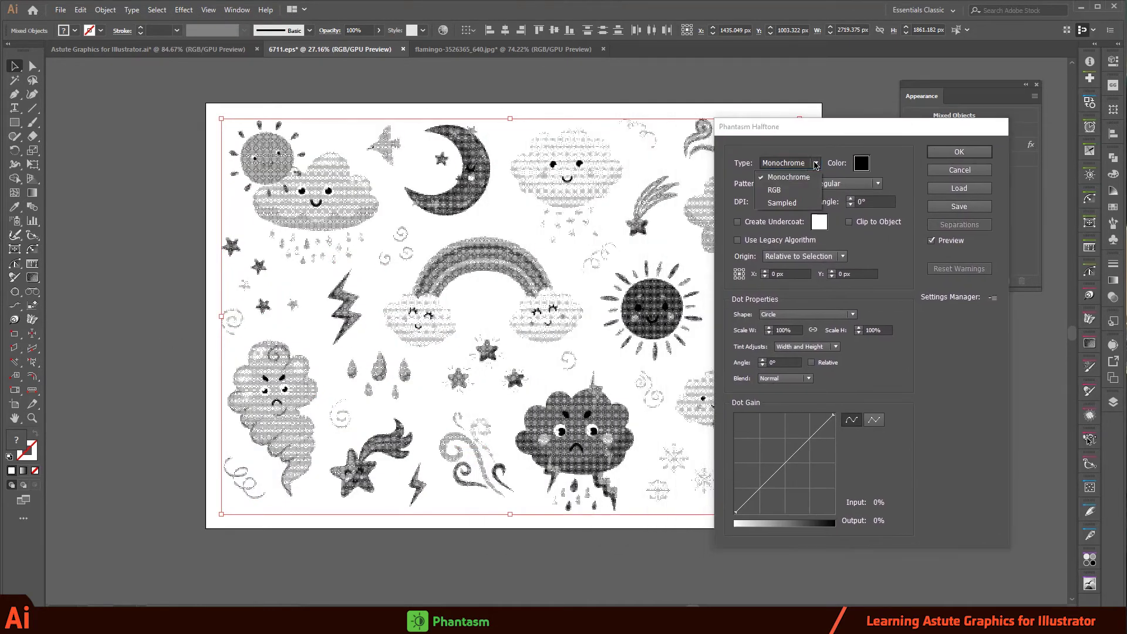
{"action": "left_click", "coordinate": [786, 163]}
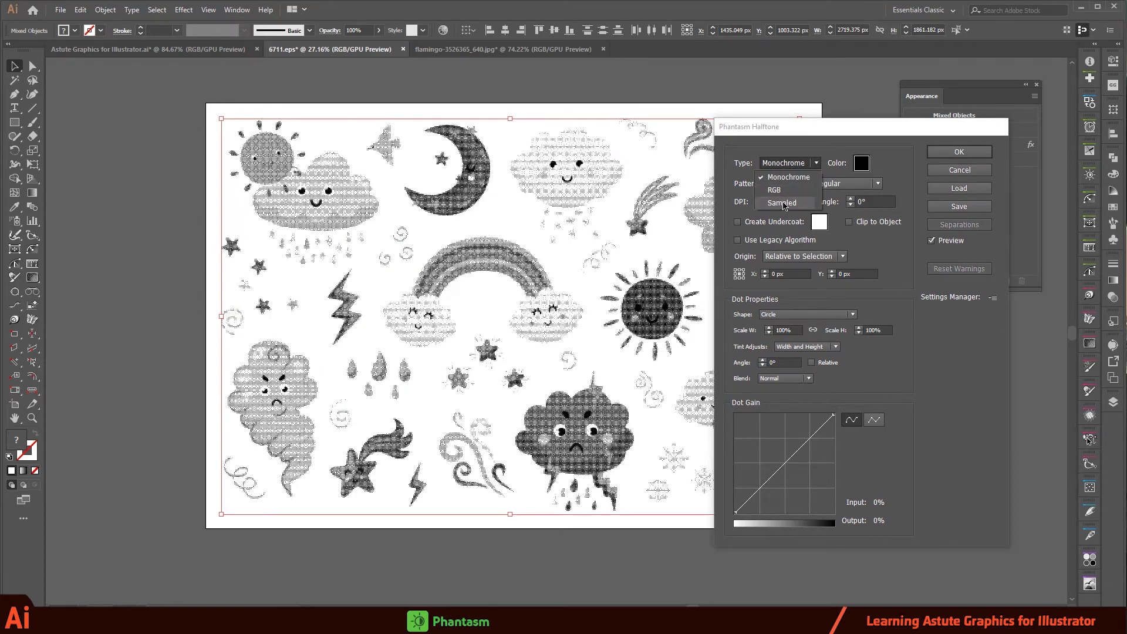
{"action": "left_click", "coordinate": [784, 203]}
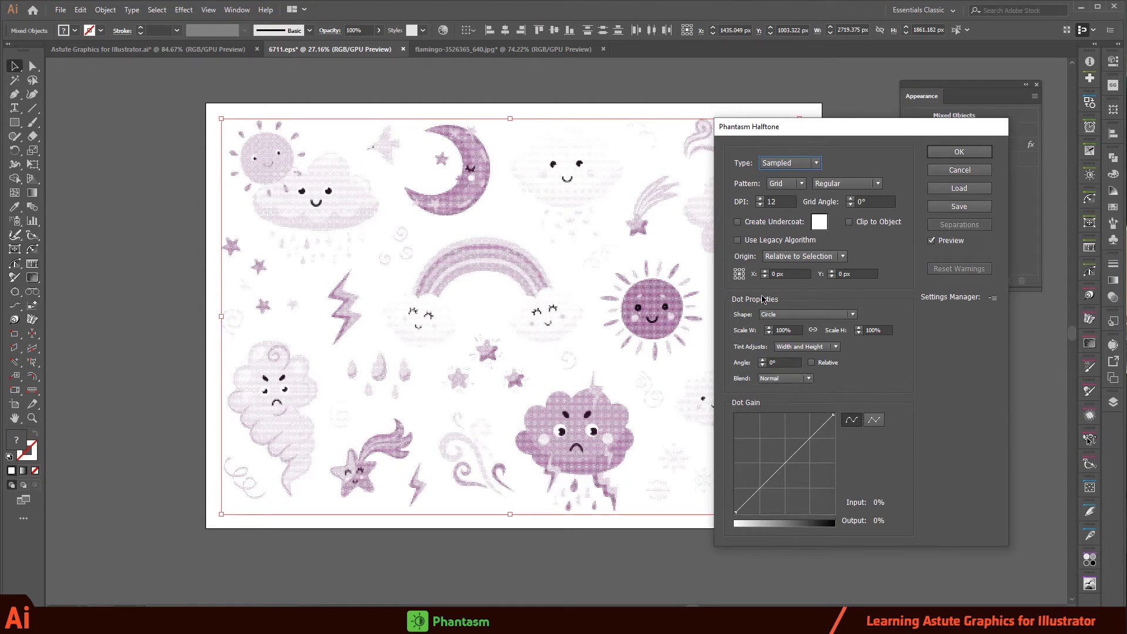
{"action": "left_click", "coordinate": [804, 315]}
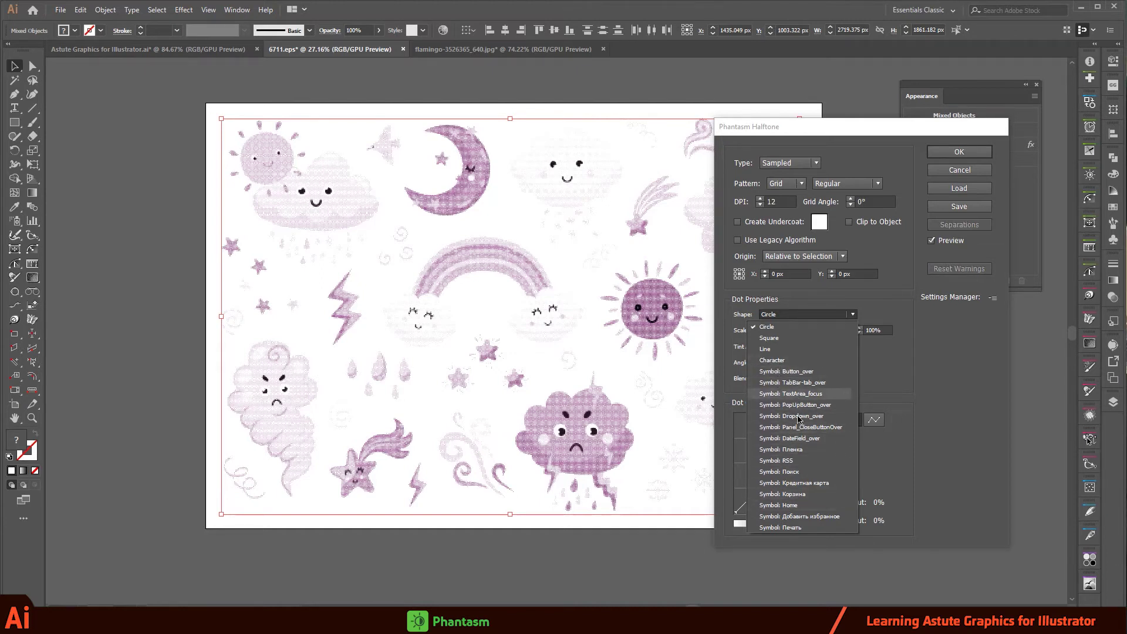
{"action": "left_click", "coordinate": [774, 360]}
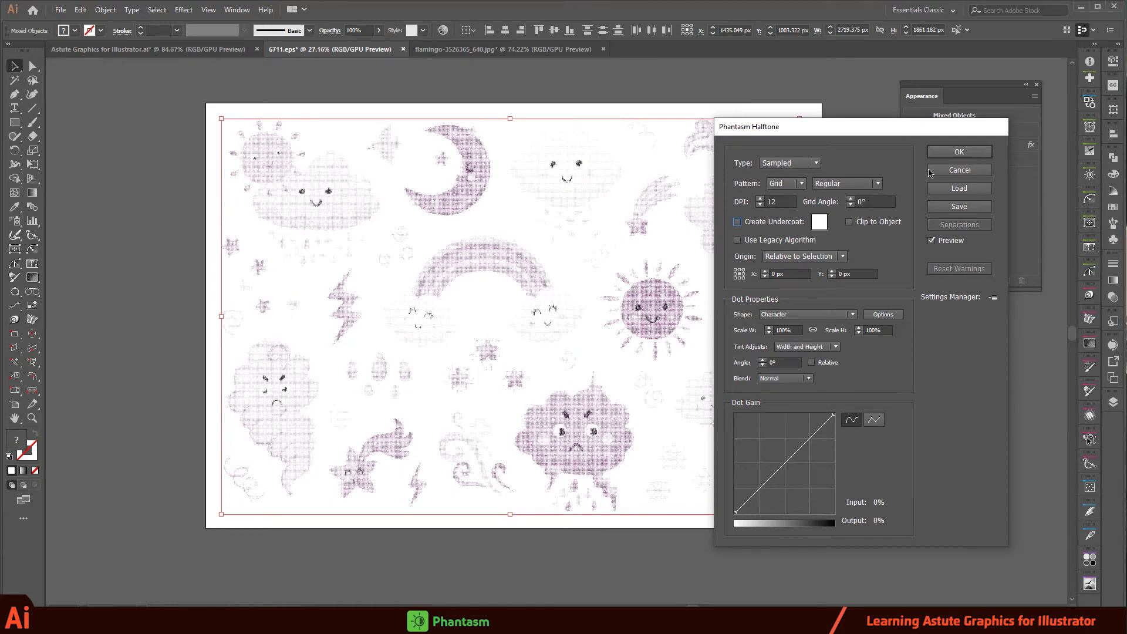
Step: Apply the character halftone to the cloud artwork and magnify the letter-built eyes
{"action": "left_click", "coordinate": [960, 154]}
{"action": "scroll", "coordinate": [456, 167], "scroll_direction": "up", "scroll_amount": 5}
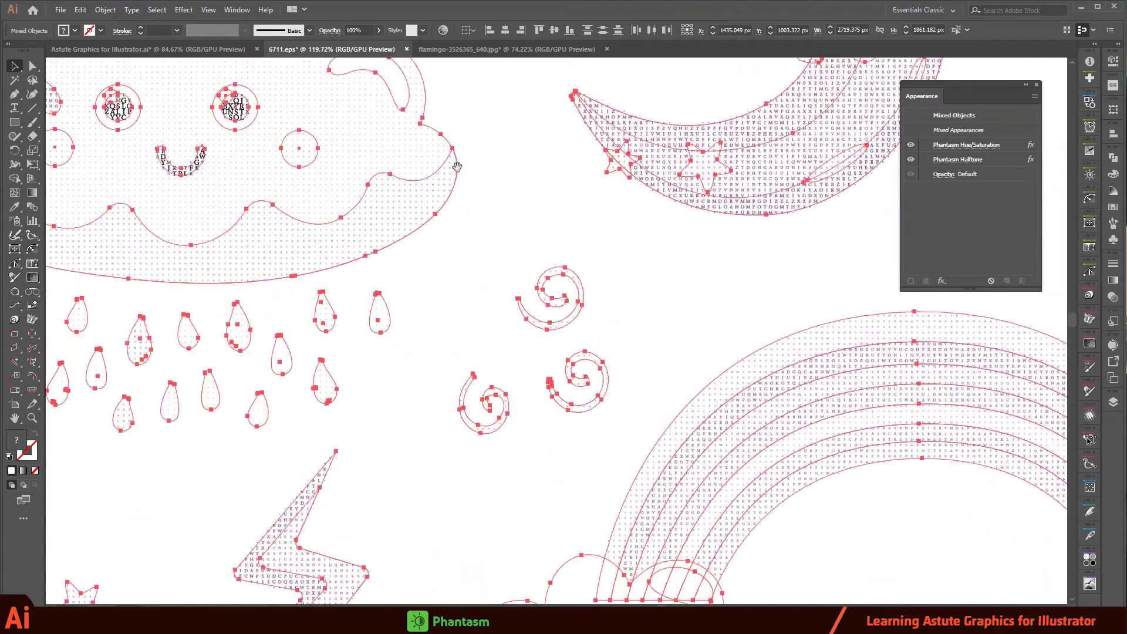
{"action": "mouse_move", "coordinate": [456, 167]}
{"action": "left_mouse_down"}
{"action": "mouse_move", "coordinate": [796, 200]}
{"action": "mouse_move", "coordinate": [559, 349]}
{"action": "left_mouse_up"}
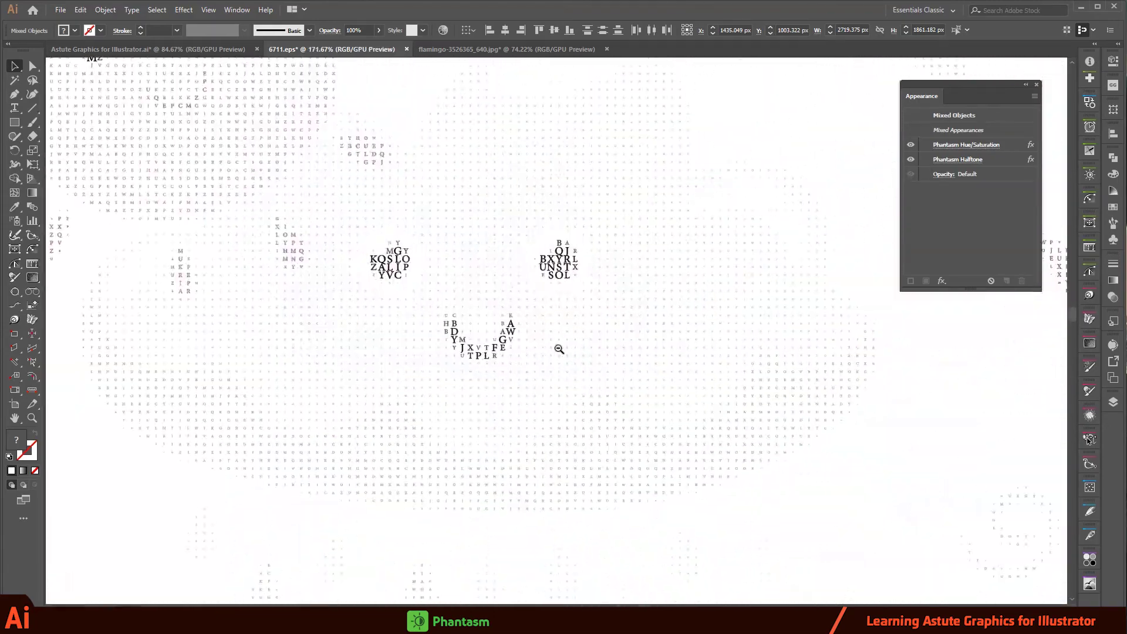
{"action": "key", "text": "ctrl+0"}
Step: Scroll through the artwork inspecting the letter halftone, then return to the flamingo document
{"action": "scroll", "coordinate": [302, 297], "scroll_direction": "up", "scroll_amount": 3}
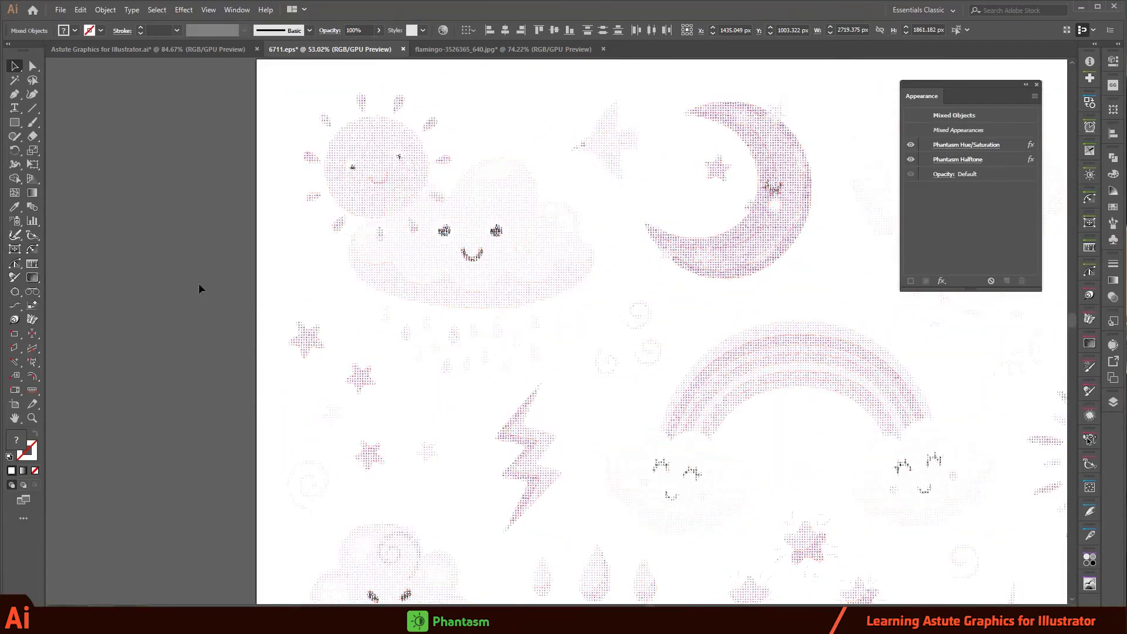
{"action": "scroll", "coordinate": [677, 199], "scroll_direction": "up", "scroll_amount": 5}
{"action": "scroll", "coordinate": [518, 153], "scroll_direction": "up", "scroll_amount": 2}
{"action": "scroll", "coordinate": [581, 168], "scroll_direction": "up", "scroll_amount": 2}
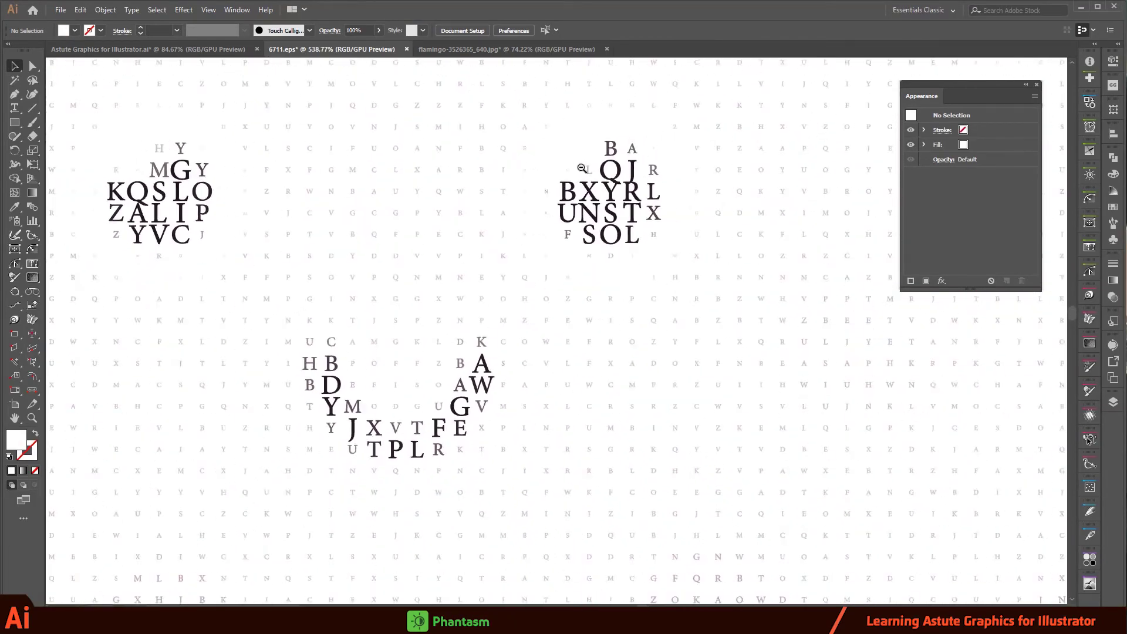
{"action": "scroll", "coordinate": [581, 168], "scroll_direction": "down", "scroll_amount": 1}
{"action": "scroll", "coordinate": [773, 132], "scroll_direction": "up", "scroll_amount": 1}
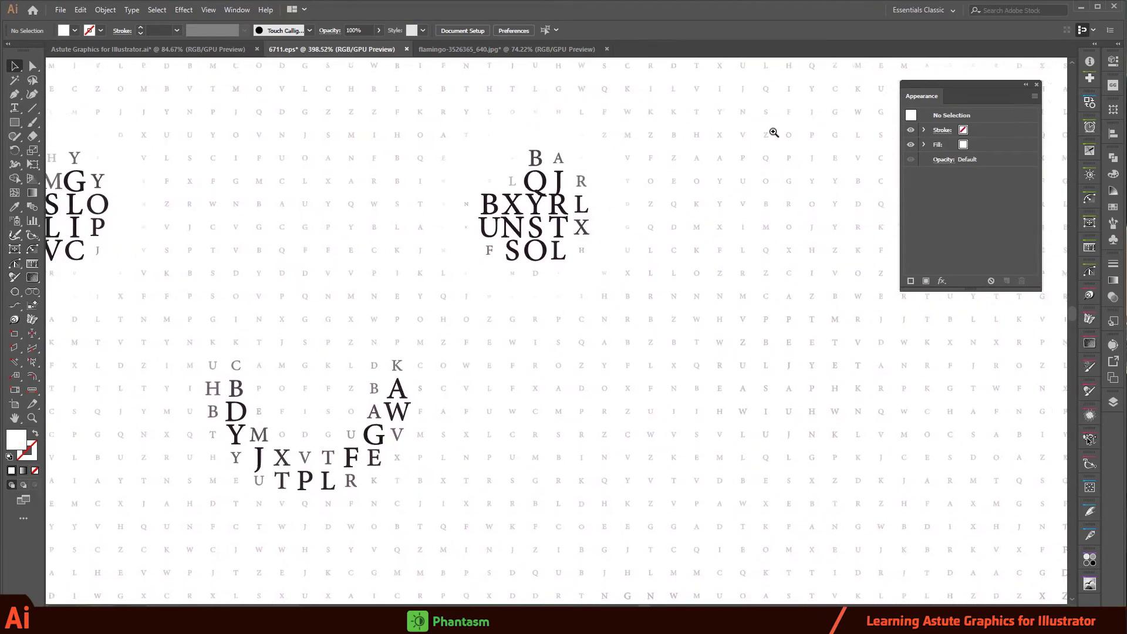
{"action": "scroll", "coordinate": [667, 144], "scroll_direction": "down", "scroll_amount": 5}
{"action": "scroll", "coordinate": [625, 218], "scroll_direction": "down", "scroll_amount": 3}
{"action": "scroll", "coordinate": [600, 338], "scroll_direction": "up", "scroll_amount": 1}
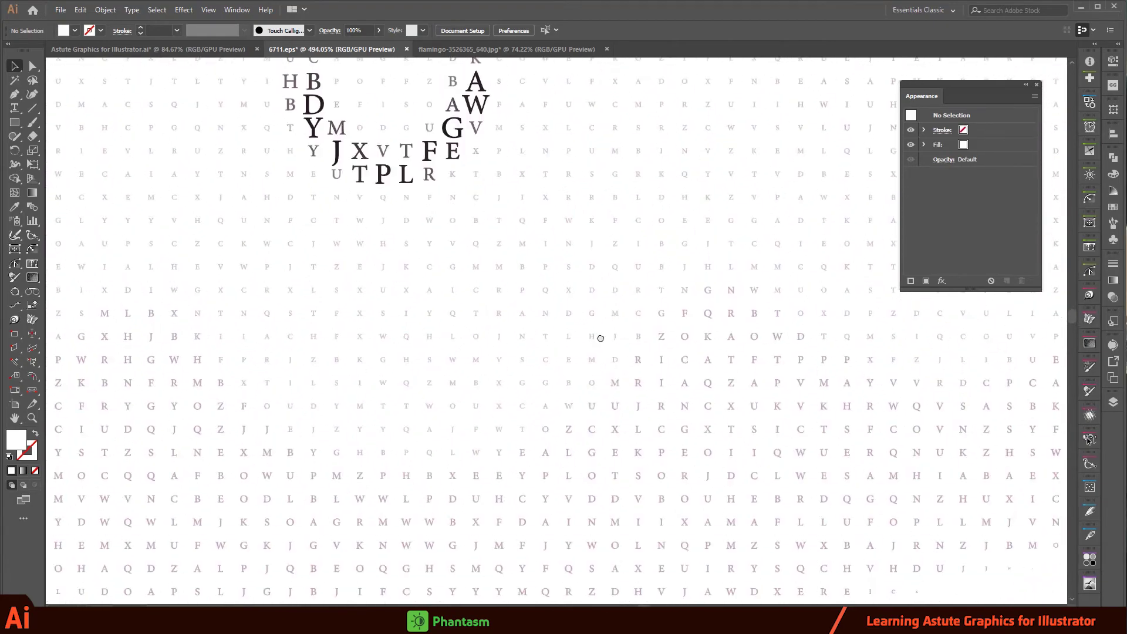
{"action": "scroll", "coordinate": [601, 338], "scroll_direction": "down", "scroll_amount": 3}
{"action": "scroll", "coordinate": [528, 329], "scroll_direction": "down", "scroll_amount": 3}
{"action": "scroll", "coordinate": [494, 278], "scroll_direction": "down", "scroll_amount": 1}
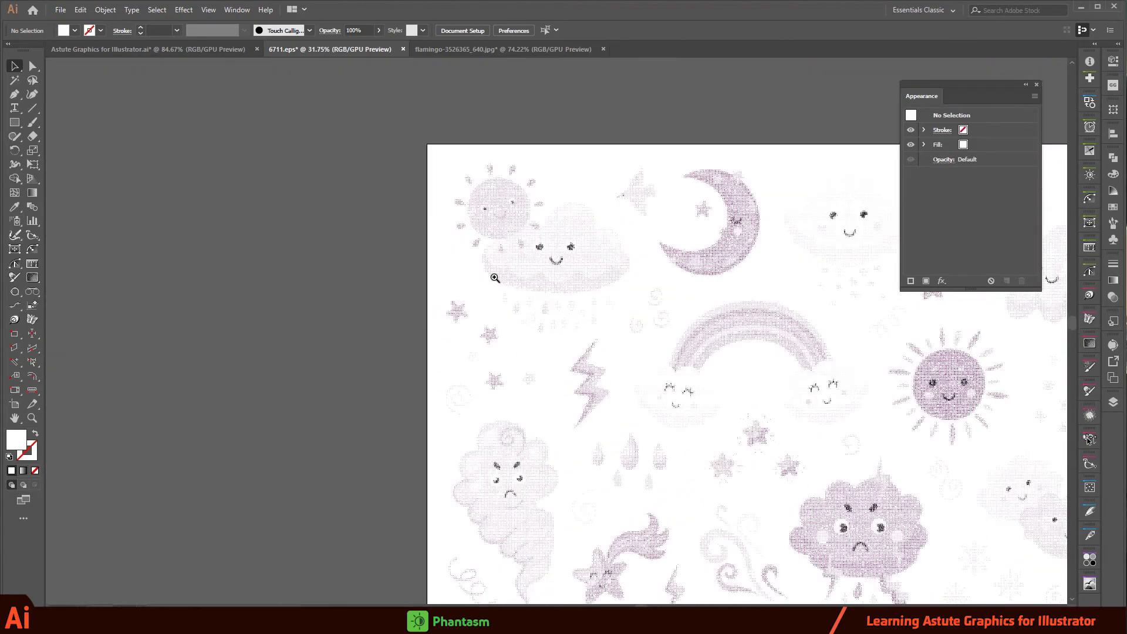
{"action": "scroll", "coordinate": [495, 278], "scroll_direction": "up", "scroll_amount": 2}
{"action": "scroll", "coordinate": [517, 270], "scroll_direction": "up", "scroll_amount": 1}
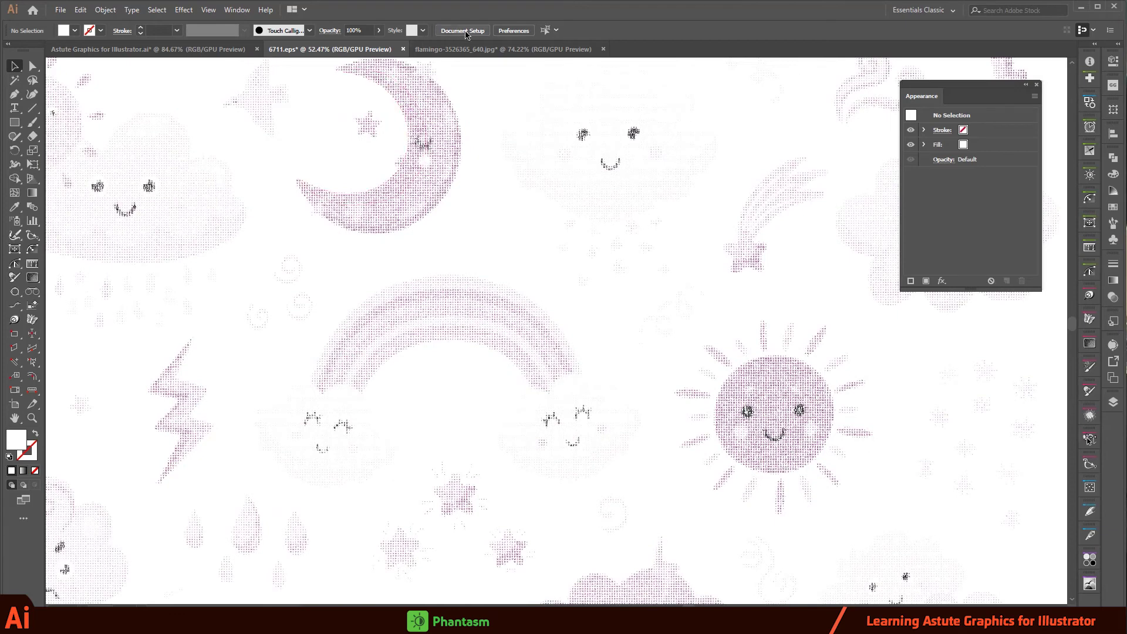
{"action": "left_click", "coordinate": [502, 52]}
Step: Delete Phantasm Halftone from the flamingo photo to restore its colours, then start Phantasm Duotone
{"action": "left_click", "coordinate": [1002, 145]}
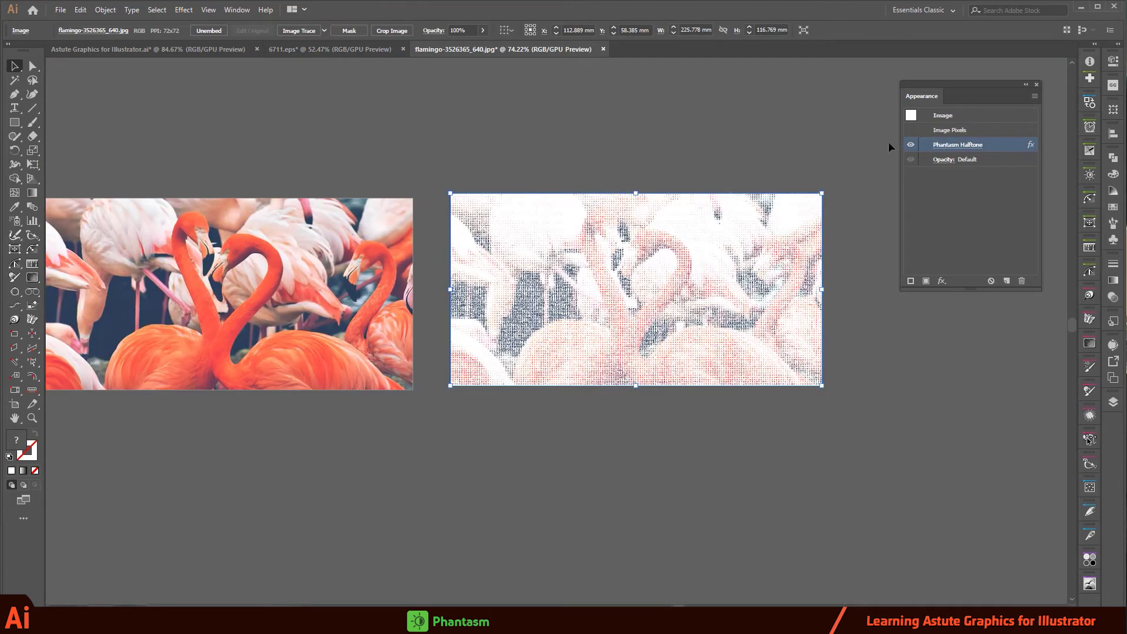
{"action": "left_click", "coordinate": [1022, 281]}
{"action": "left_click", "coordinate": [642, 178]}
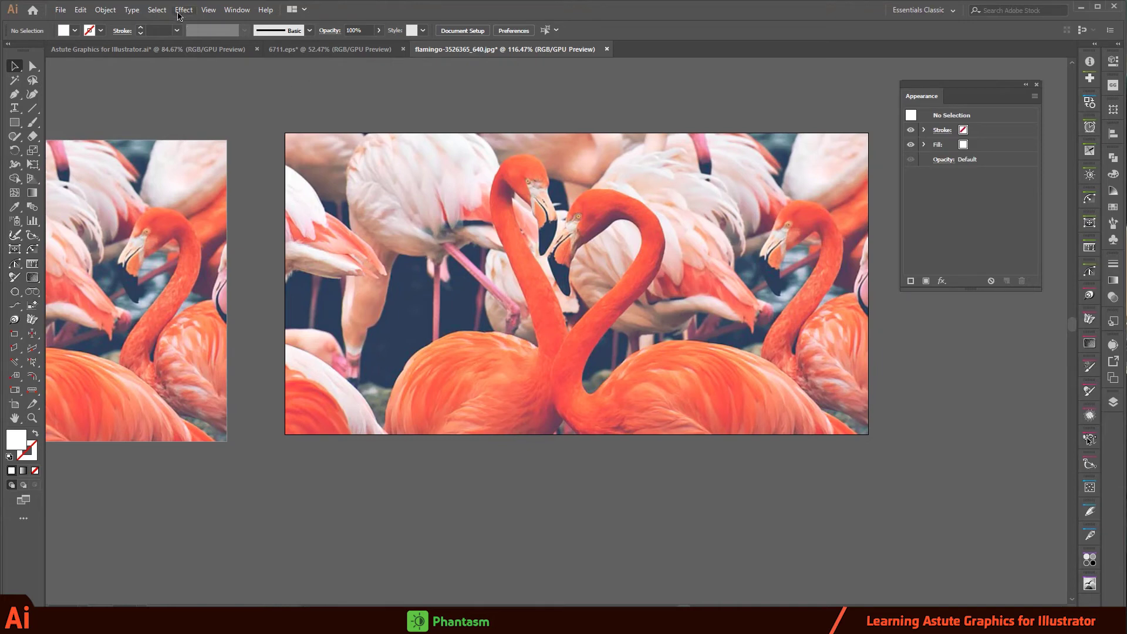
{"action": "left_click", "coordinate": [183, 10]}
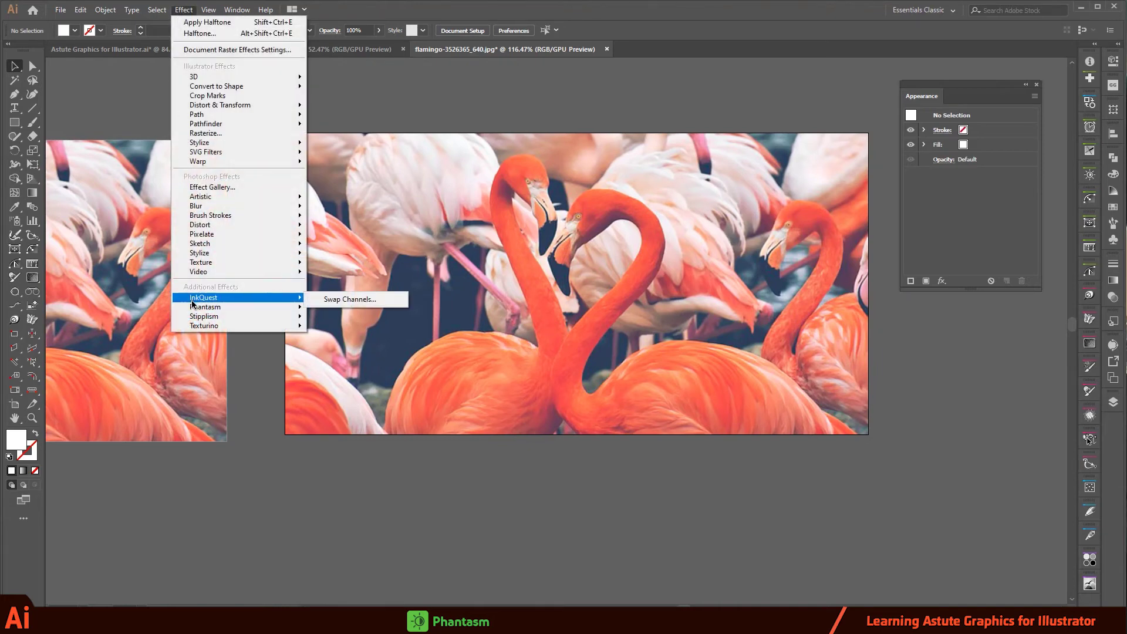
{"action": "mouse_move", "coordinate": [205, 307]}
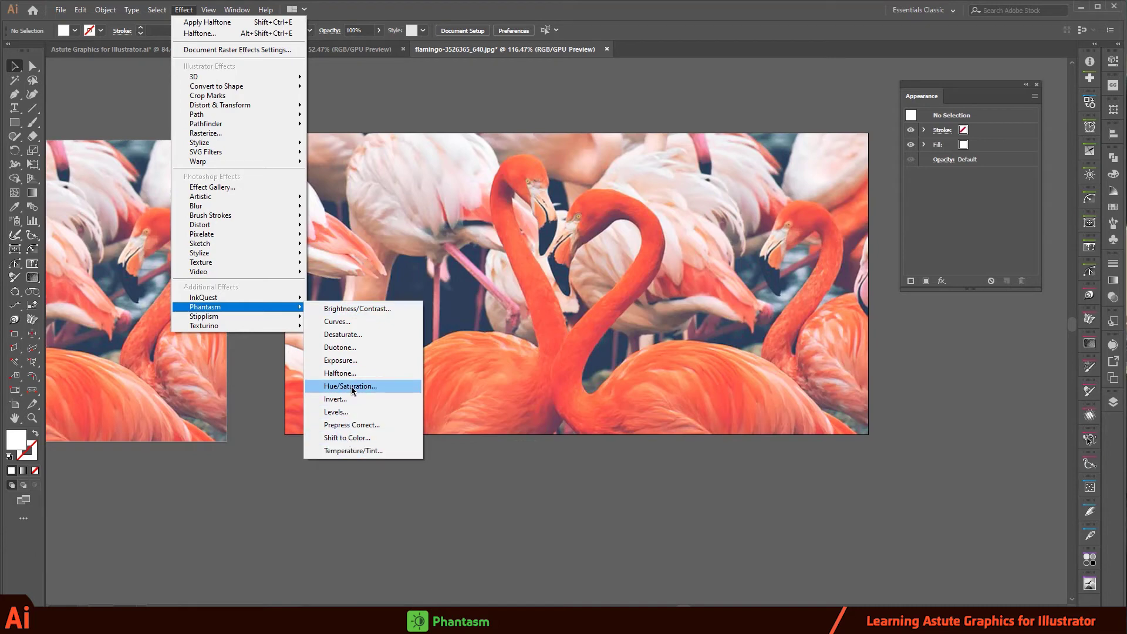
Step: Inspect the Duotone settings and Default Tone colour, then close the dialog without applying the effect
{"action": "left_click", "coordinate": [340, 348]}
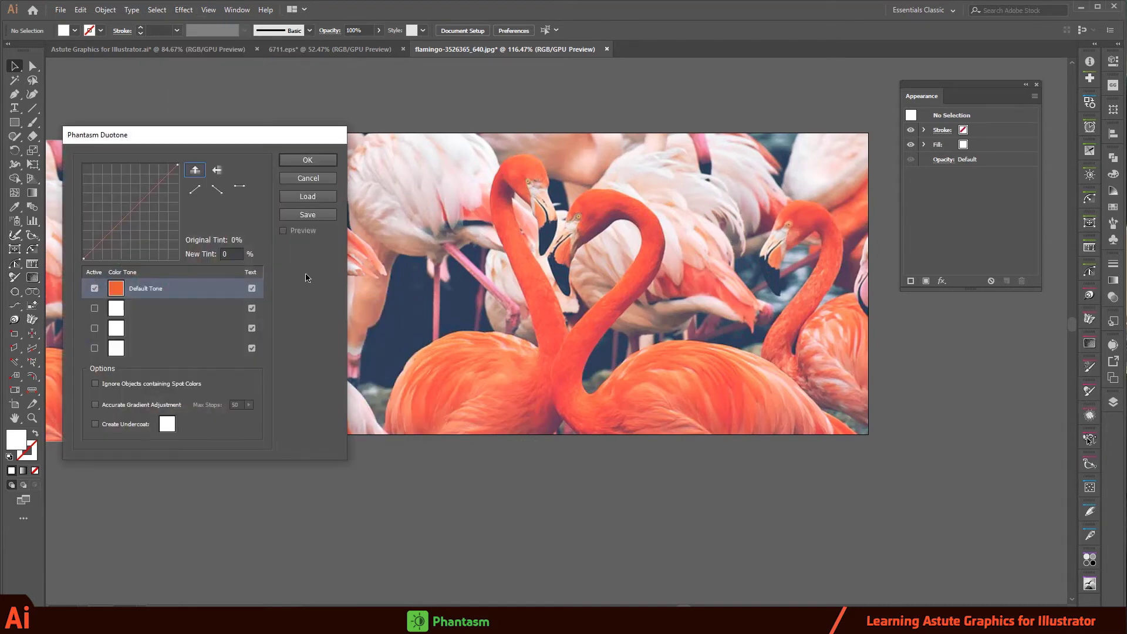
{"action": "left_click_drag", "start_coordinate": [194, 143], "coordinate": [301, 166]}
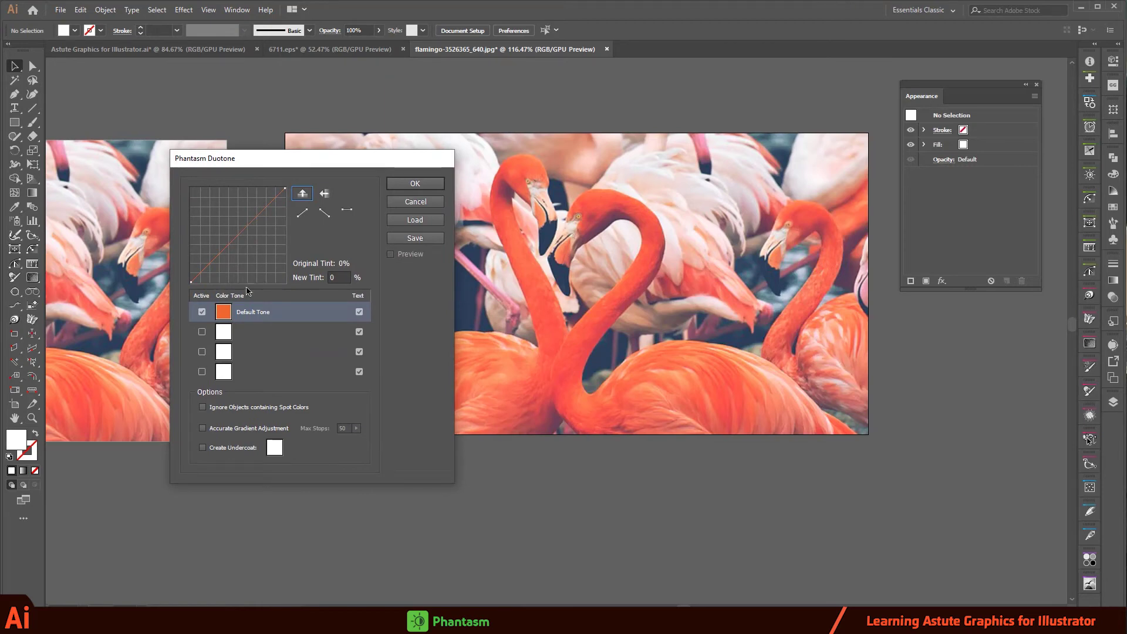
{"action": "left_click", "coordinate": [223, 313]}
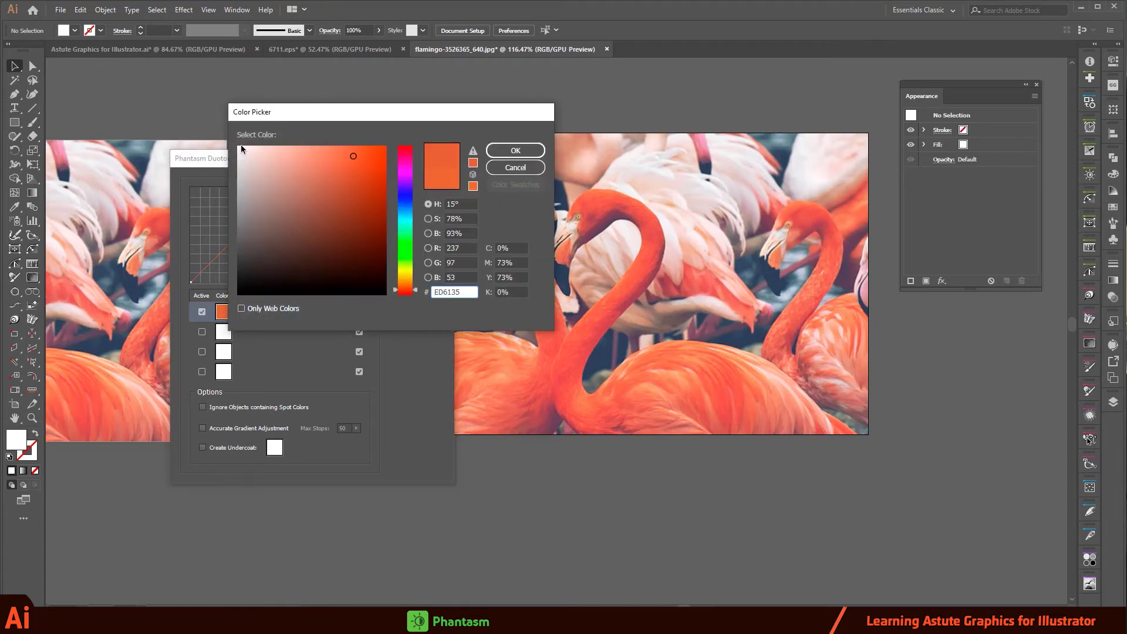
{"action": "left_click", "coordinate": [505, 150]}
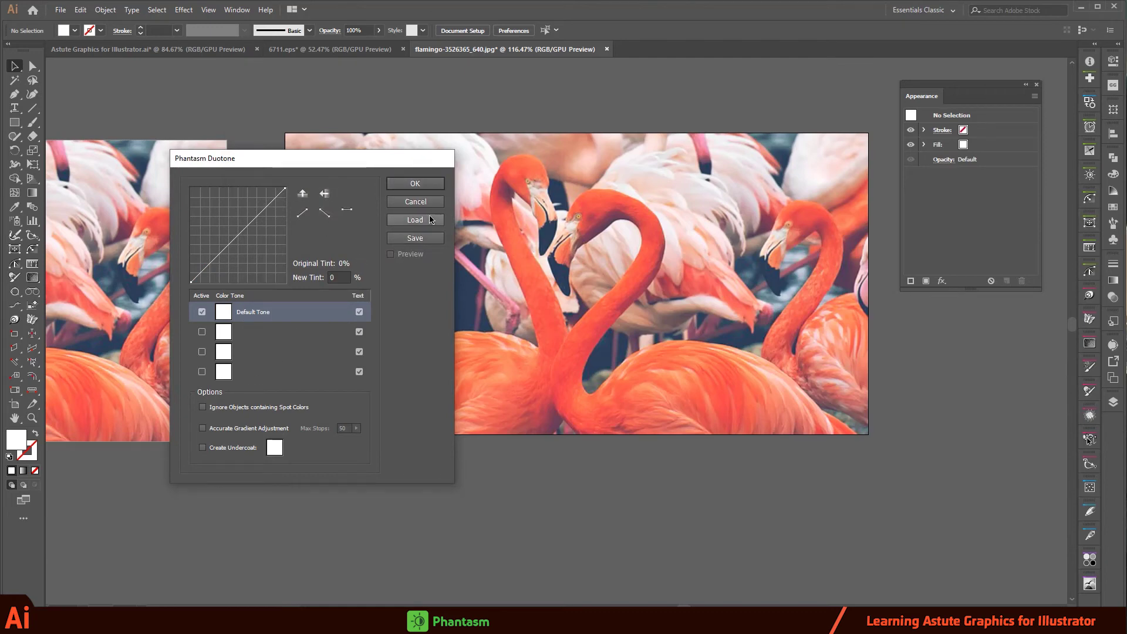
{"action": "left_click", "coordinate": [415, 183]}
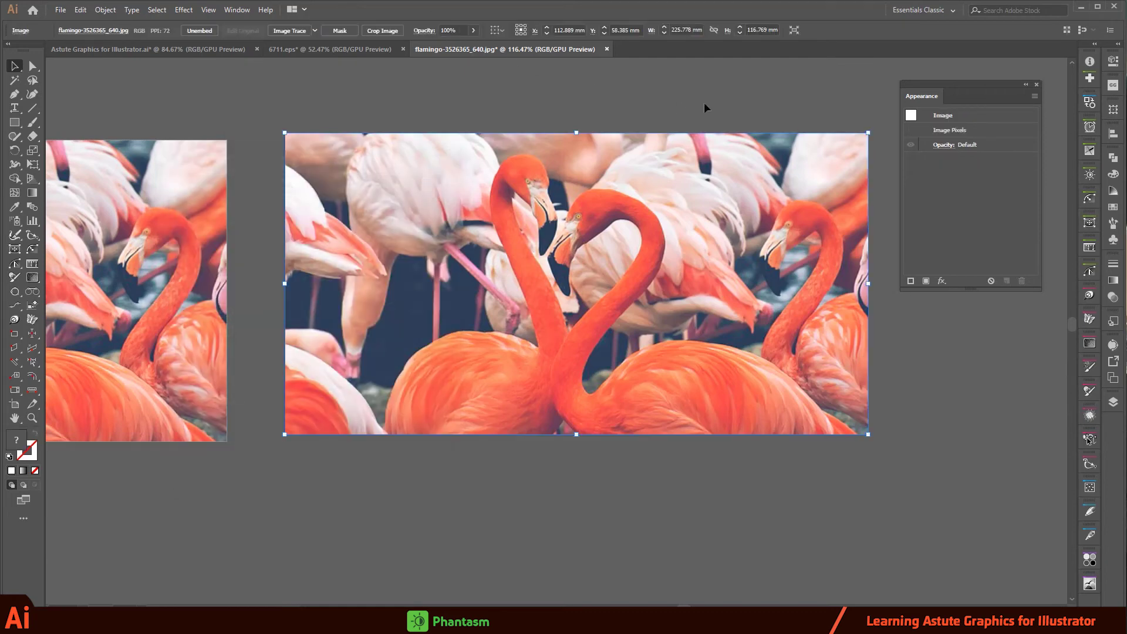
{"action": "left_click", "coordinate": [184, 10]}
{"action": "mouse_move", "coordinate": [206, 306]}
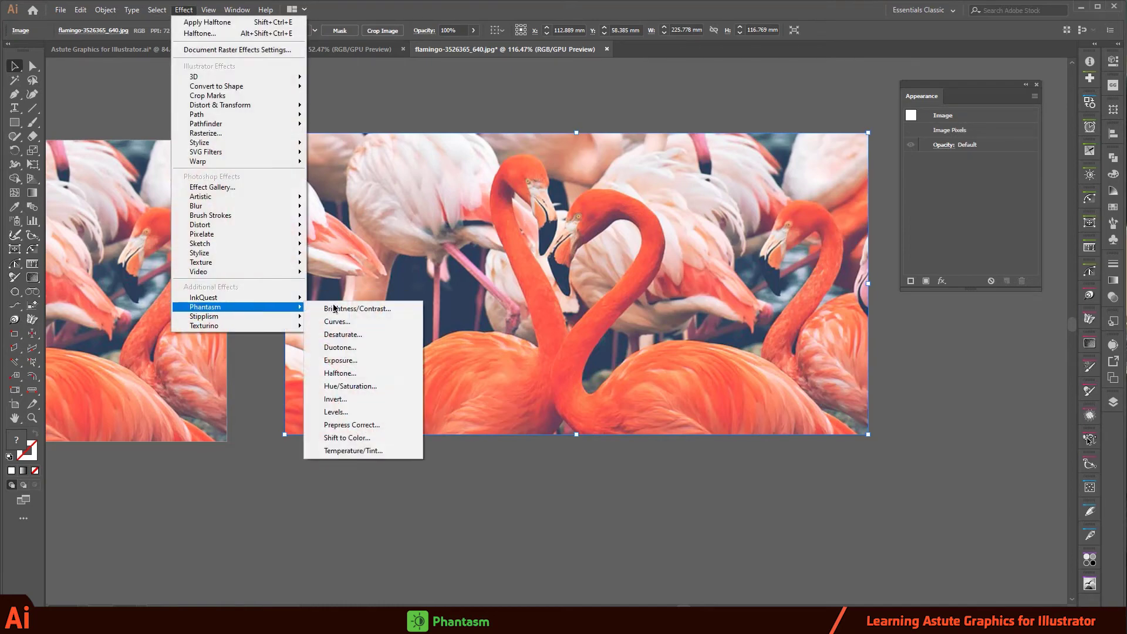
{"action": "left_click", "coordinate": [347, 347]}
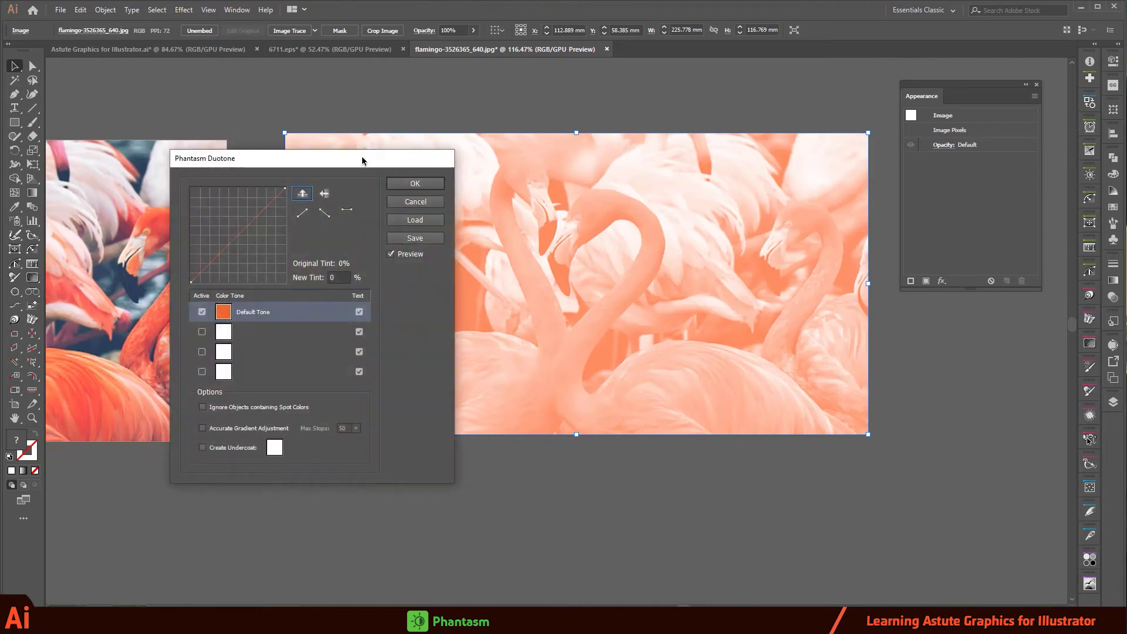
{"action": "left_click_drag", "start_coordinate": [354, 161], "coordinate": [302, 162]}
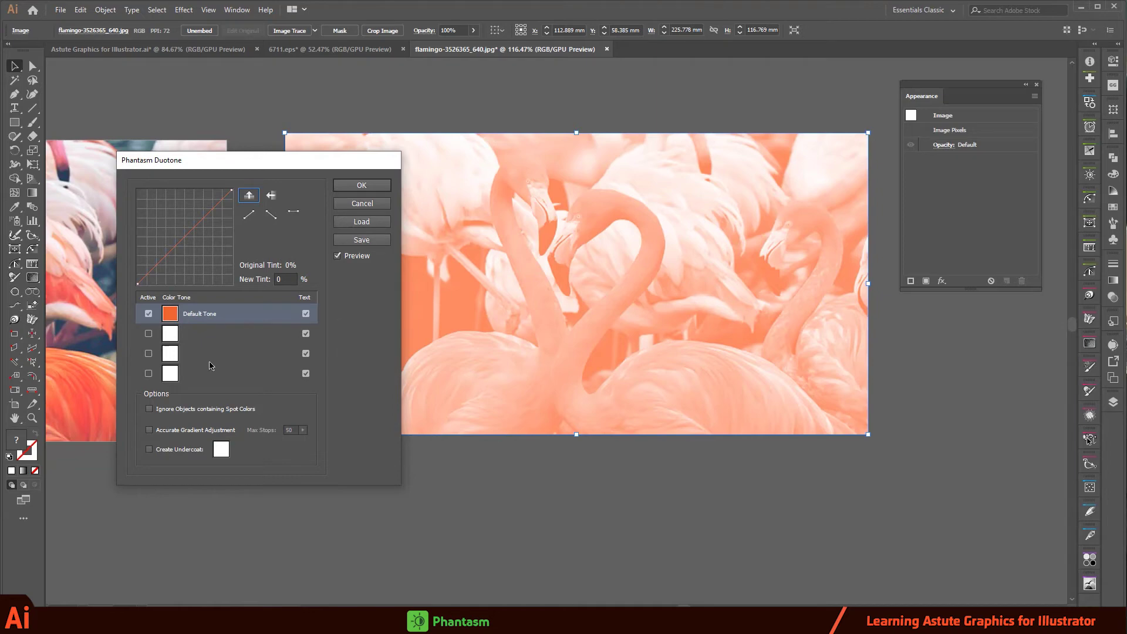
{"action": "left_click", "coordinate": [170, 313]}
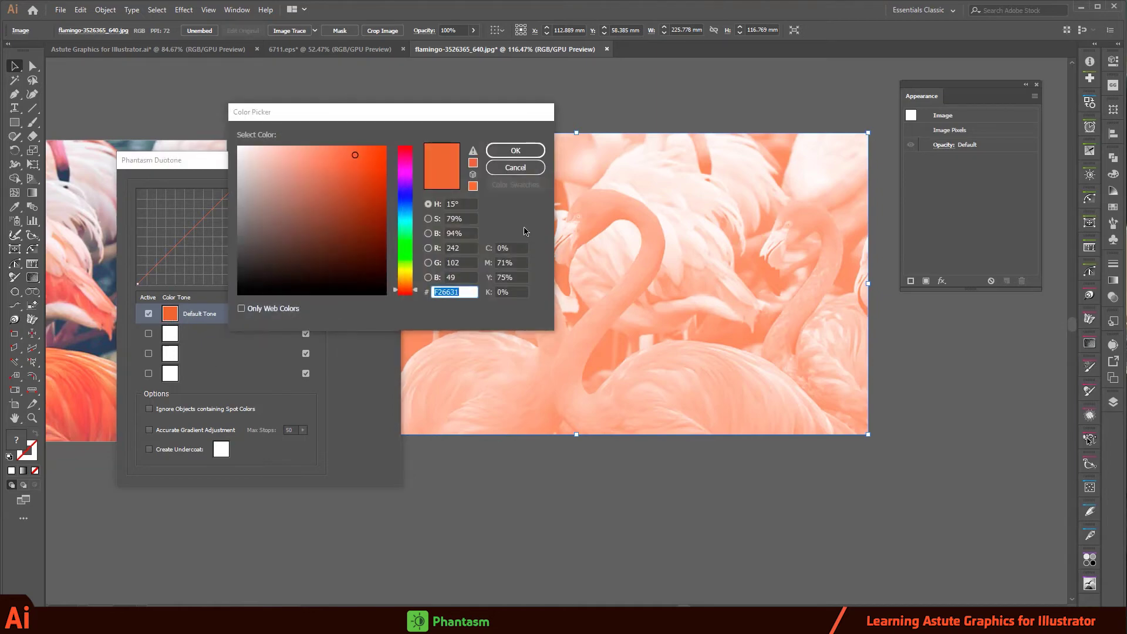
{"action": "left_click", "coordinate": [514, 172]}
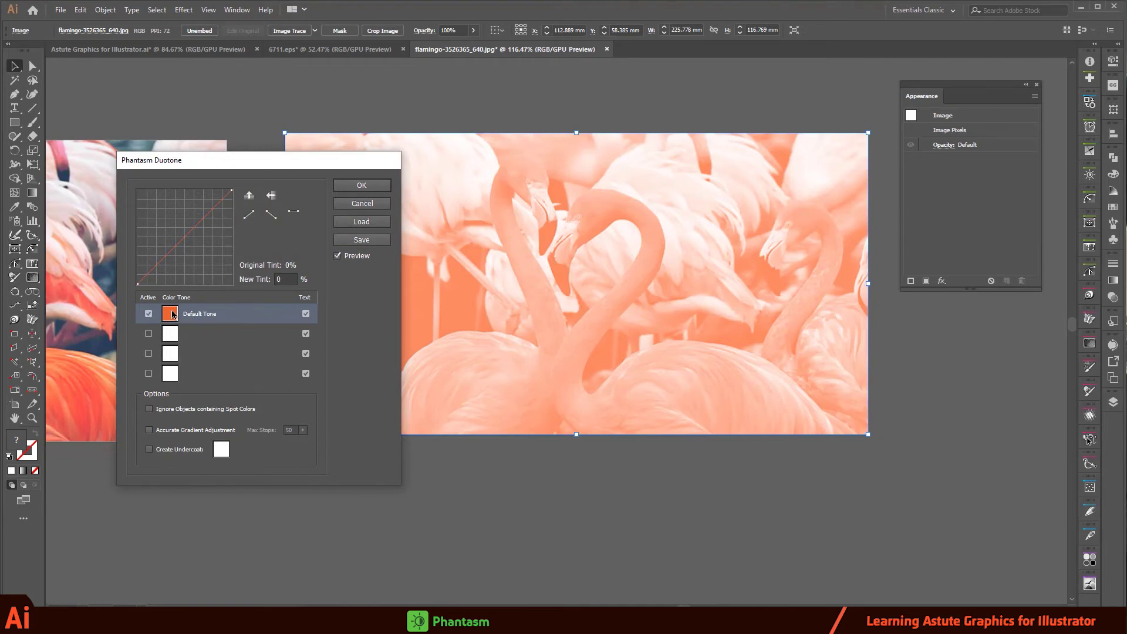
{"action": "left_click", "coordinate": [171, 314]}
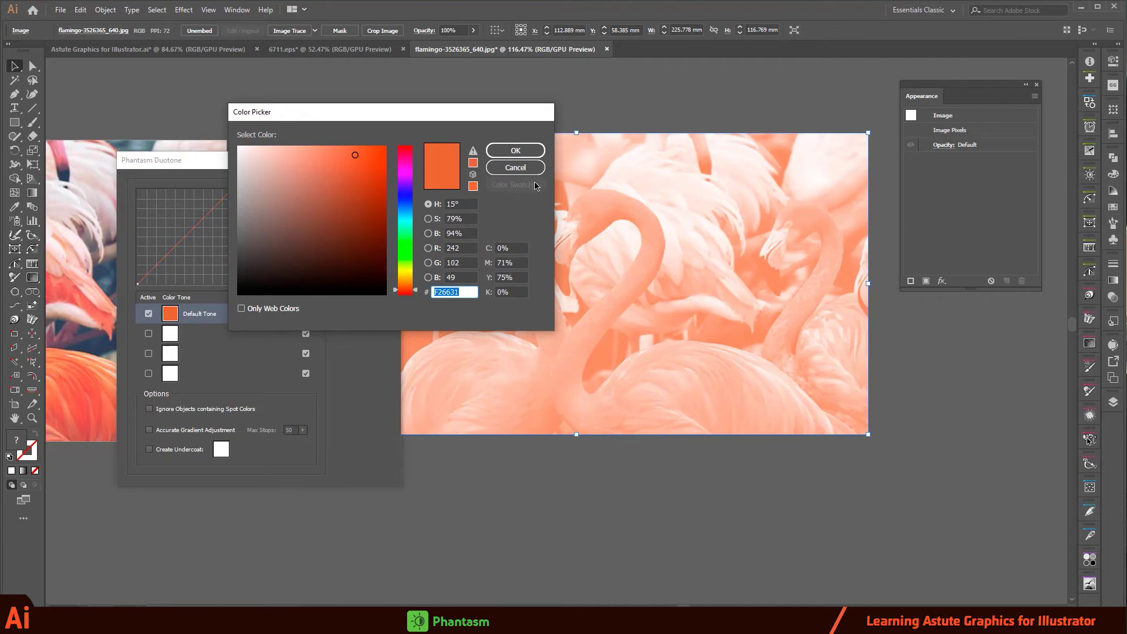
{"action": "left_click", "coordinate": [515, 168]}
{"action": "left_click", "coordinate": [362, 221]}
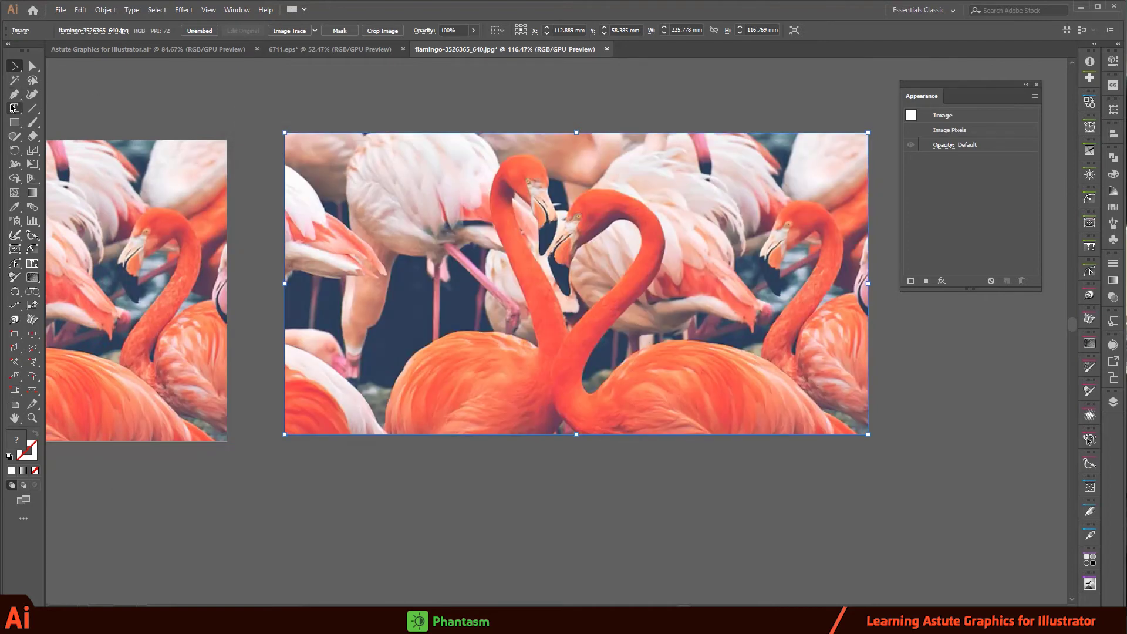
Step: Open the Default Swatches > Print library and move it beside the flamingo photo
{"action": "left_click", "coordinate": [242, 126]}
{"action": "left_click", "coordinate": [67, 33]}
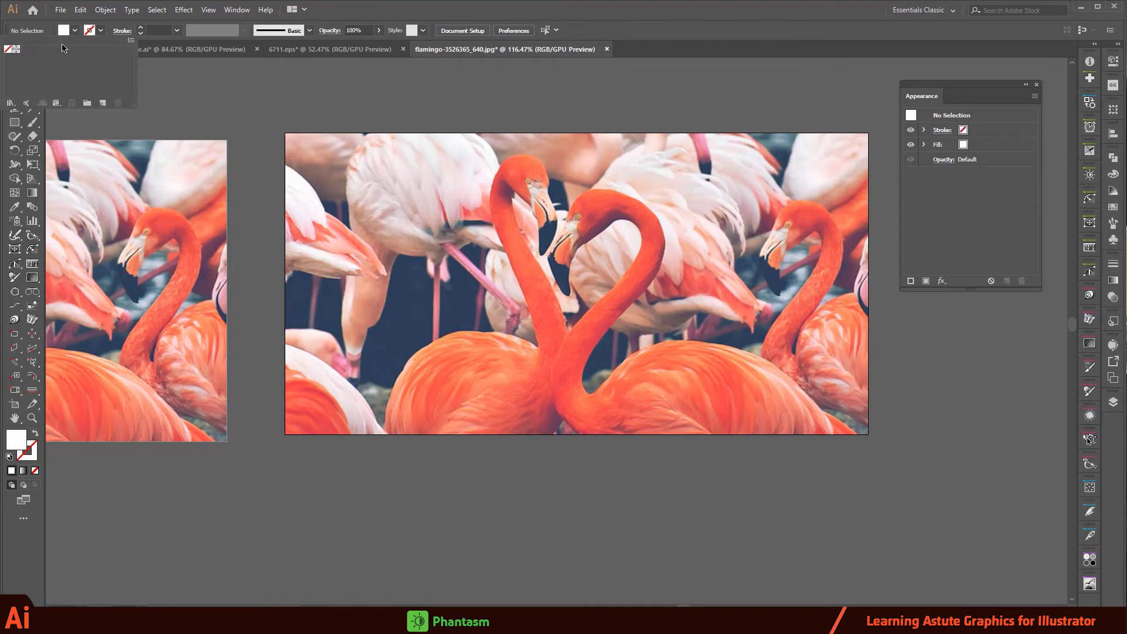
{"action": "left_click", "coordinate": [11, 103]}
{"action": "mouse_move", "coordinate": [50, 199]}
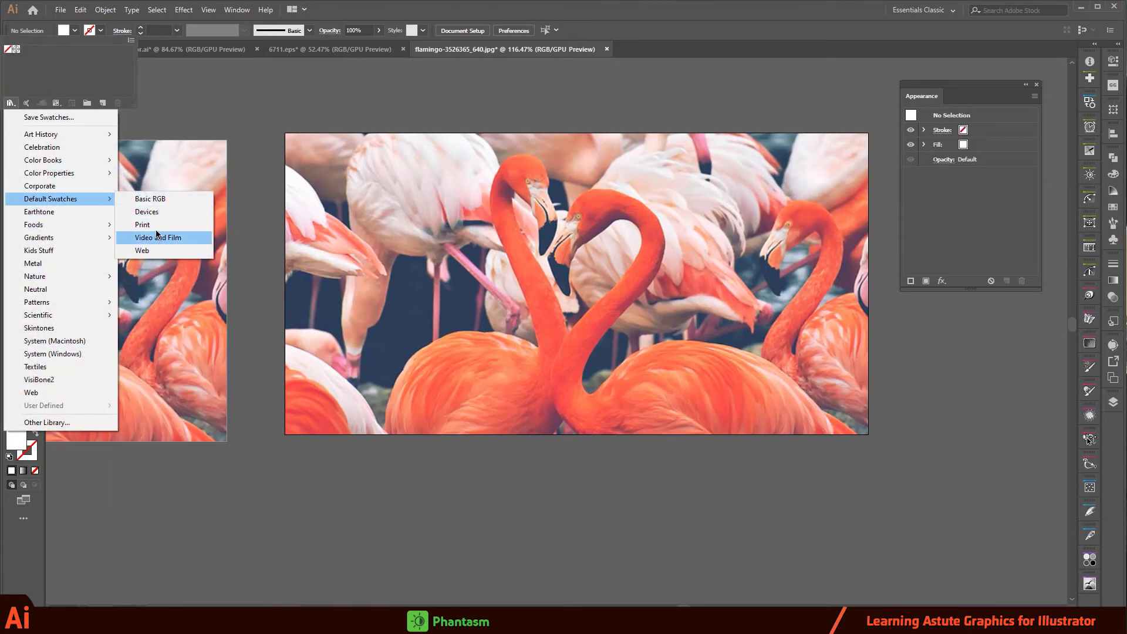
{"action": "left_click", "coordinate": [160, 228]}
{"action": "left_click", "coordinate": [736, 282]}
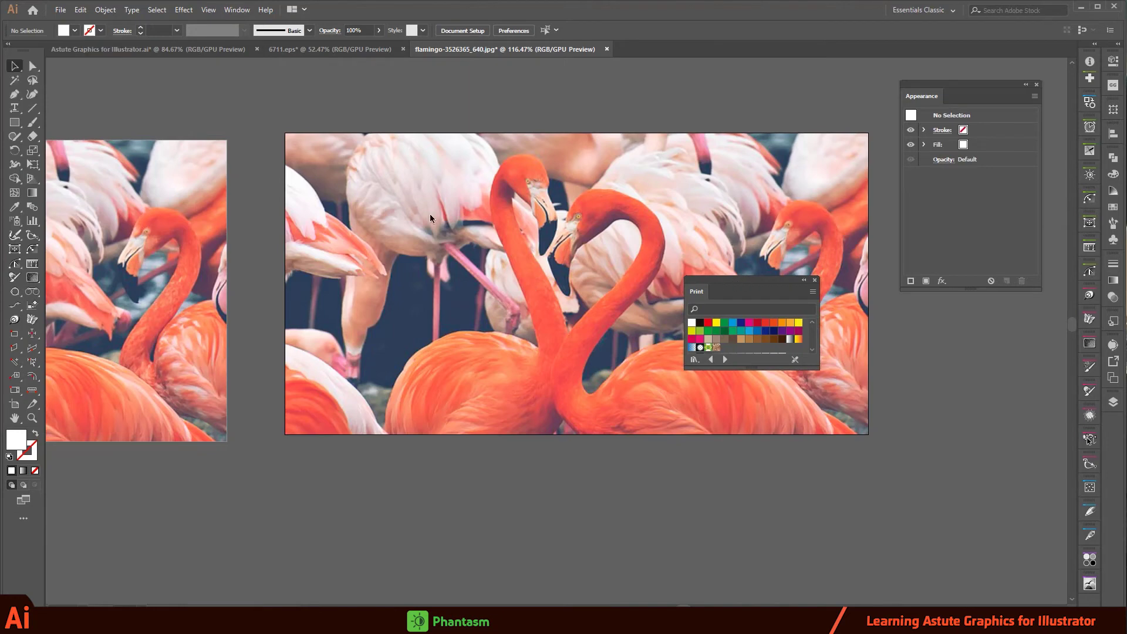
{"action": "left_click_drag", "start_coordinate": [708, 285], "coordinate": [561, 249]}
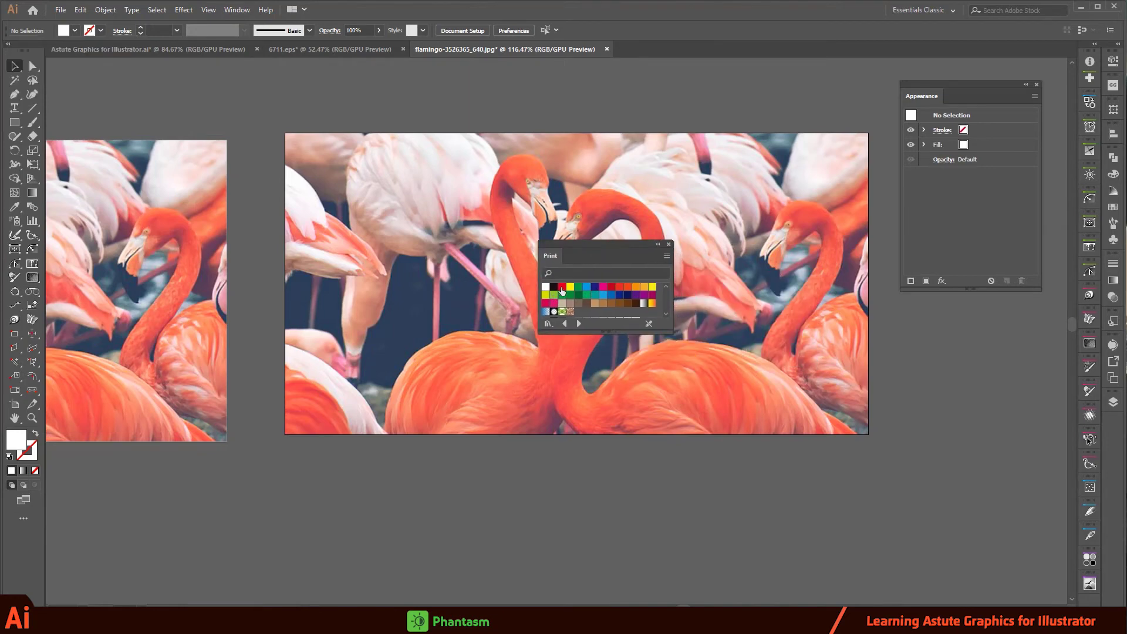
Step: Set the fill to CMYK Magenta (M 100%), verify its values, and reselect the flamingo photo
{"action": "left_click", "coordinate": [603, 289]}
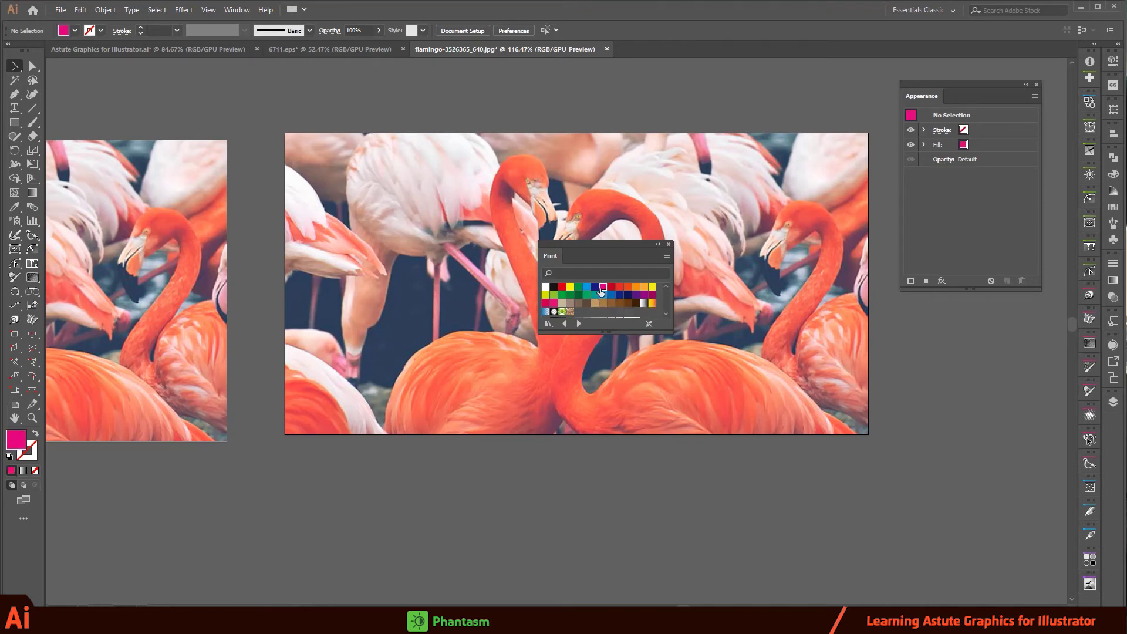
{"action": "double_click", "coordinate": [16, 446]}
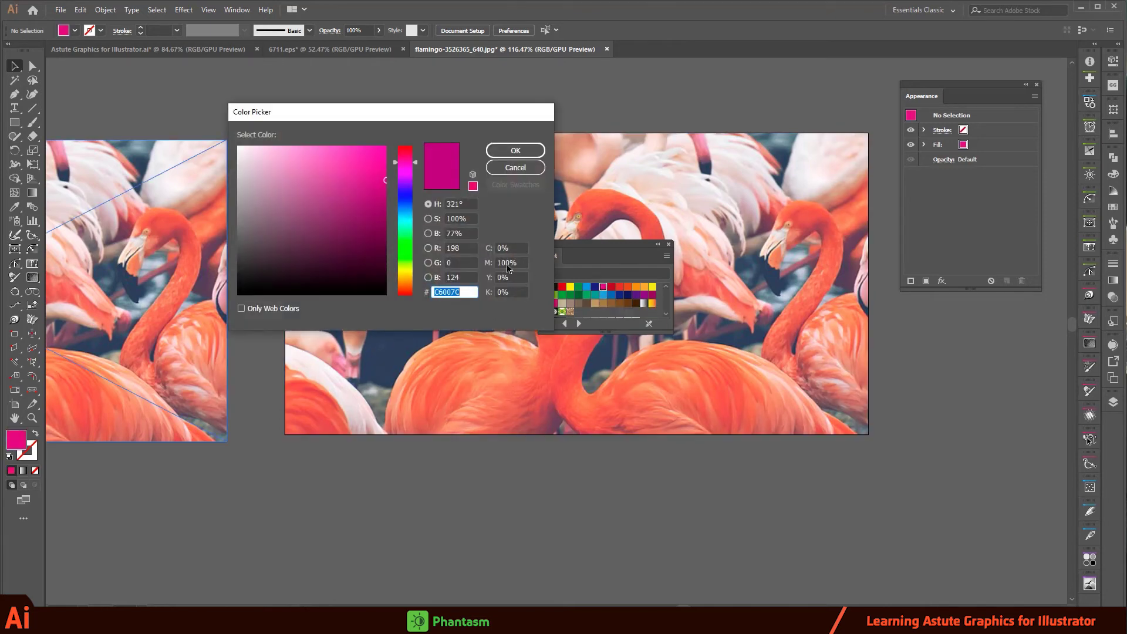
{"action": "left_click", "coordinate": [526, 169]}
{"action": "left_click", "coordinate": [668, 244]}
{"action": "left_click", "coordinate": [527, 214]}
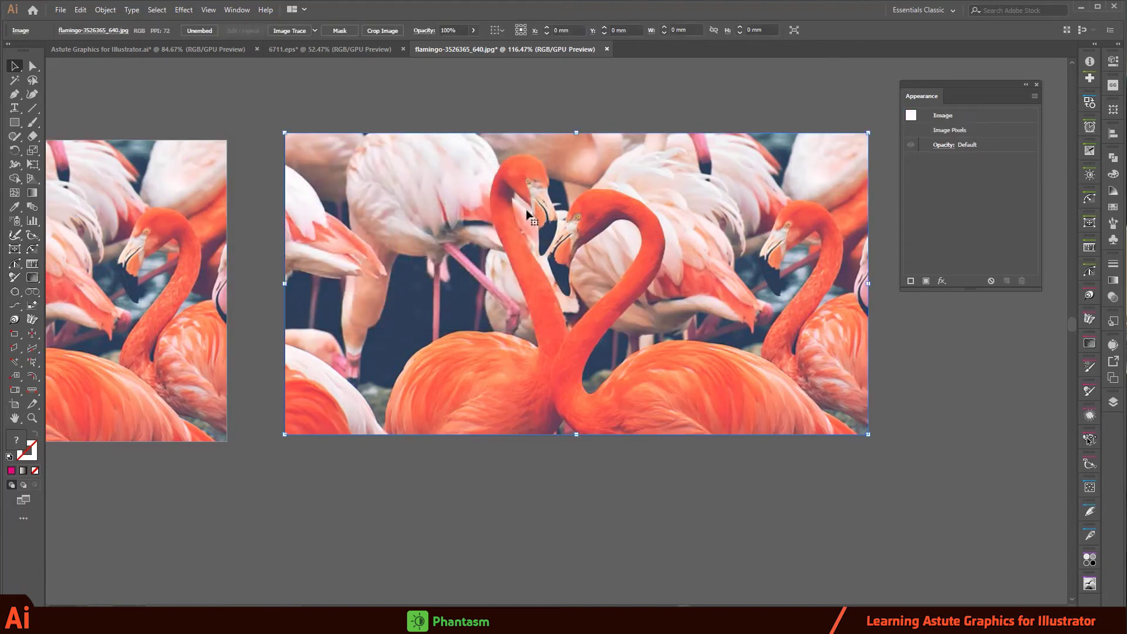
Step: Apply Phantasm Duotone to the flamingo photo with a Default Tone of C 0, M 100, Y 0
{"action": "left_click", "coordinate": [183, 10]}
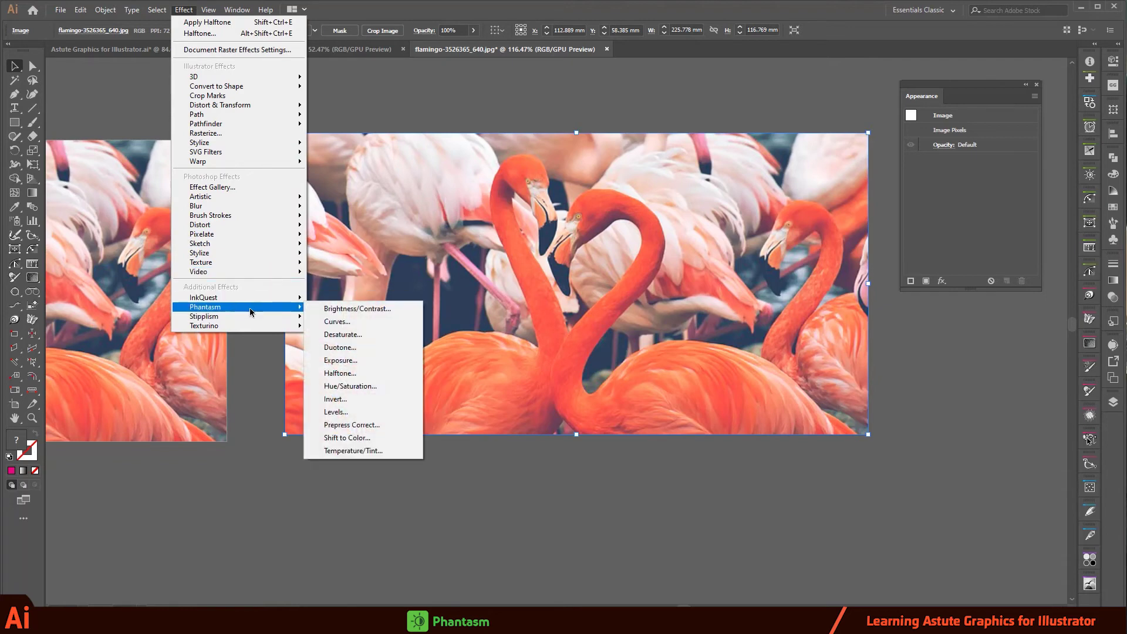
{"action": "mouse_move", "coordinate": [206, 306]}
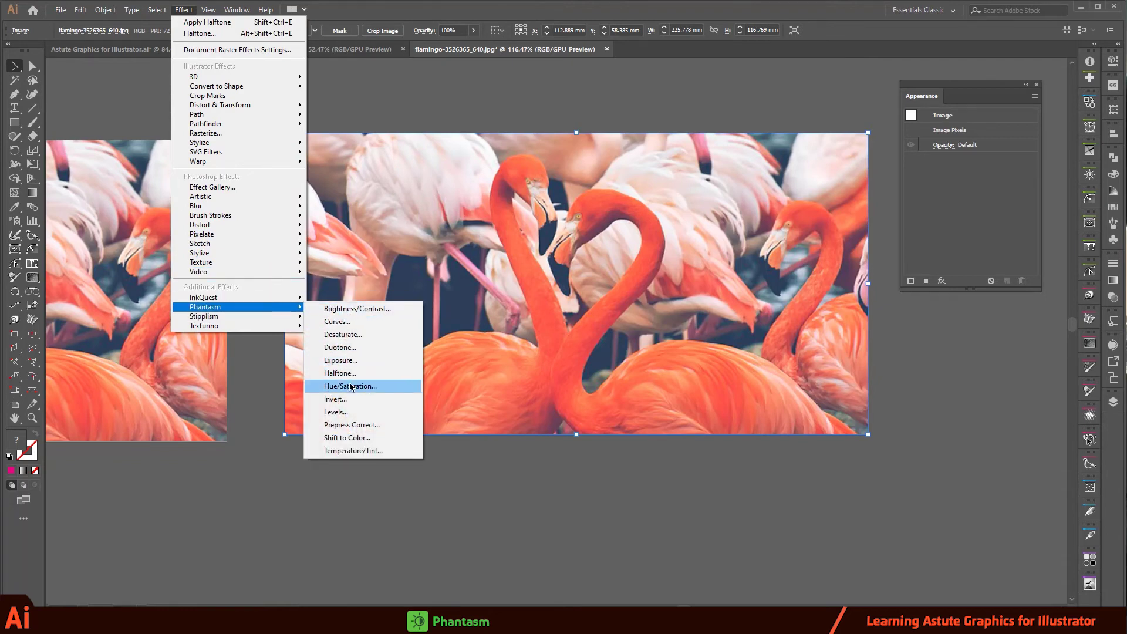
{"action": "left_click", "coordinate": [341, 347]}
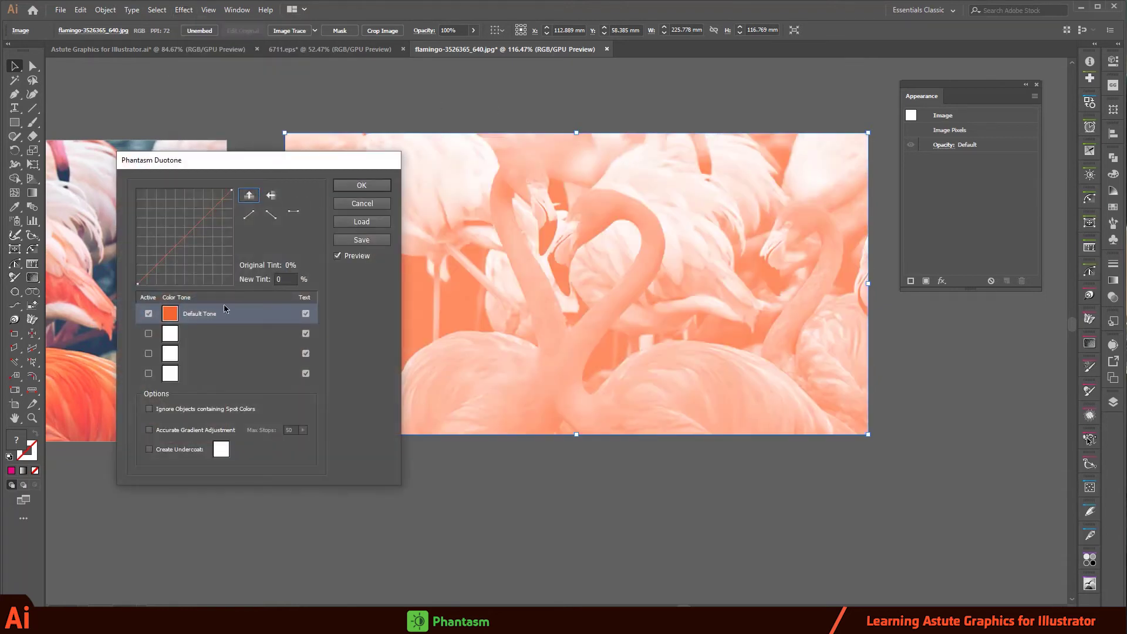
{"action": "left_click", "coordinate": [169, 313]}
{"action": "left_click", "coordinate": [511, 249]}
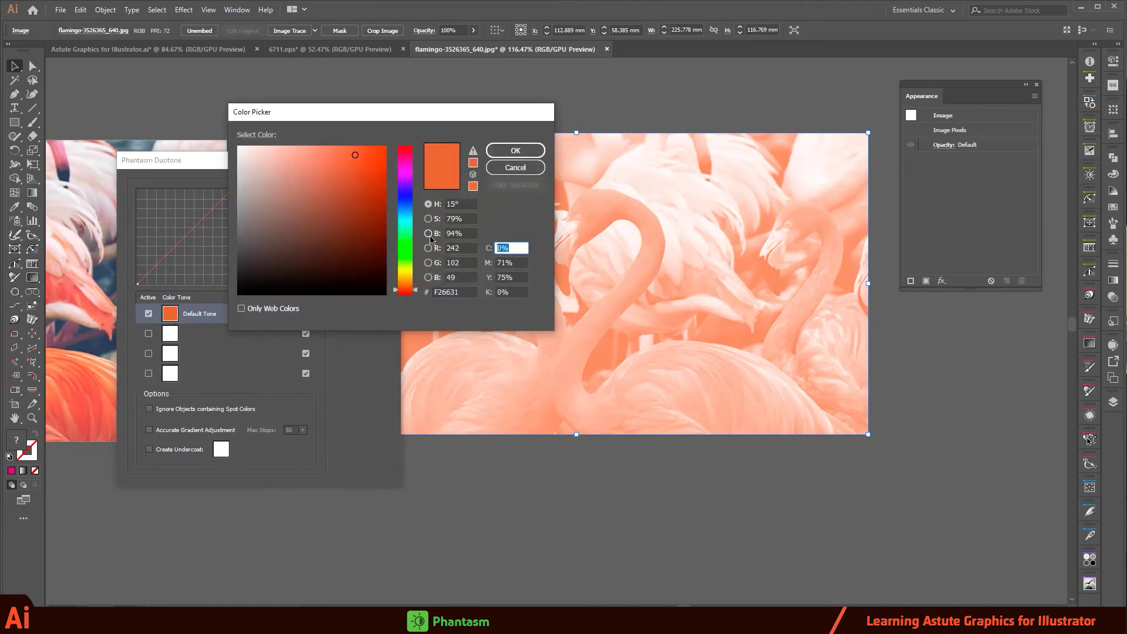
{"action": "type", "text": "0"}
{"action": "left_click", "coordinate": [510, 277]}
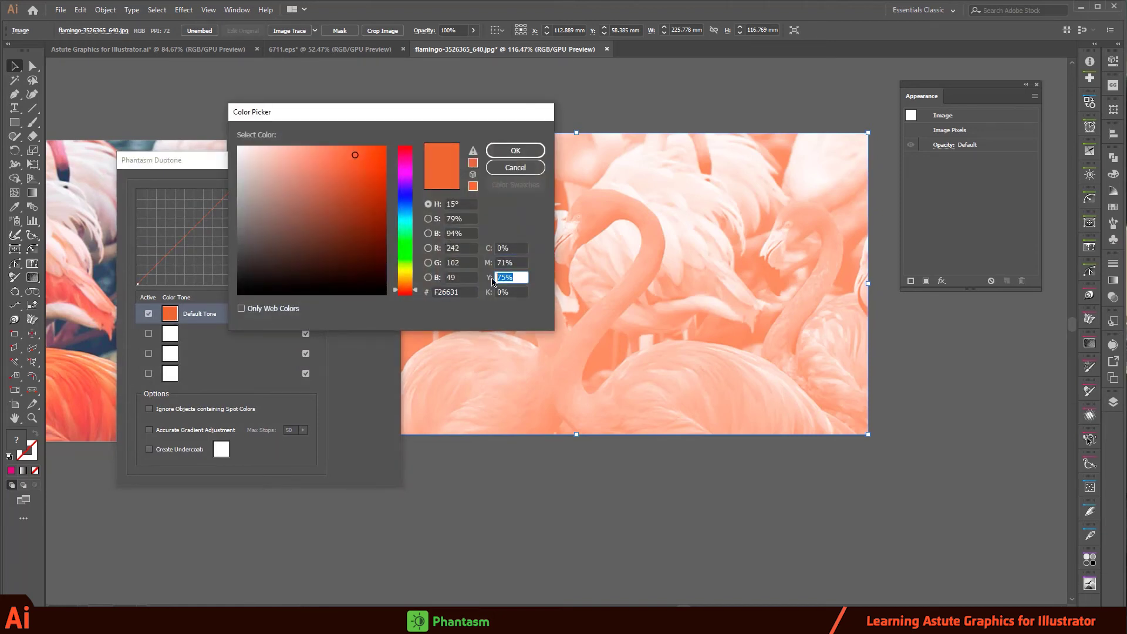
{"action": "type", "text": "0"}
{"action": "left_click", "coordinate": [509, 262]}
{"action": "type", "text": "100"}
{"action": "left_click", "coordinate": [516, 150]}
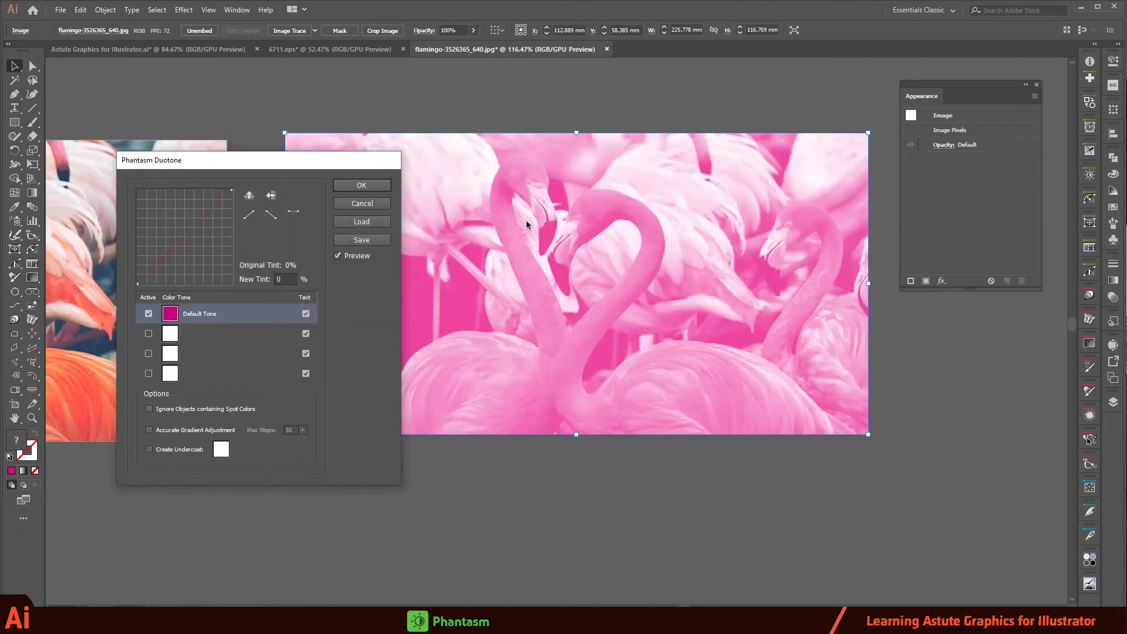
{"action": "left_click", "coordinate": [370, 185]}
{"action": "left_click", "coordinate": [637, 112]}
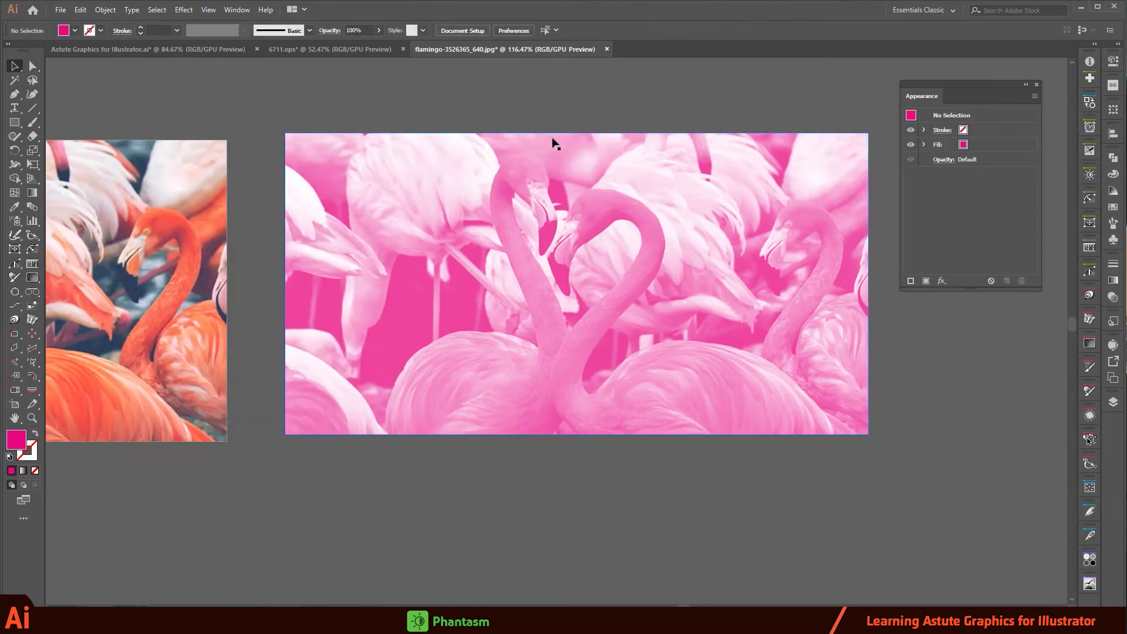
Step: Preview the duotone photo in Separations Preview, bring both flamingo photos into view, then close it
{"action": "left_click_drag", "start_coordinate": [600, 156], "coordinate": [384, 155]}
{"action": "left_click", "coordinate": [378, 166]}
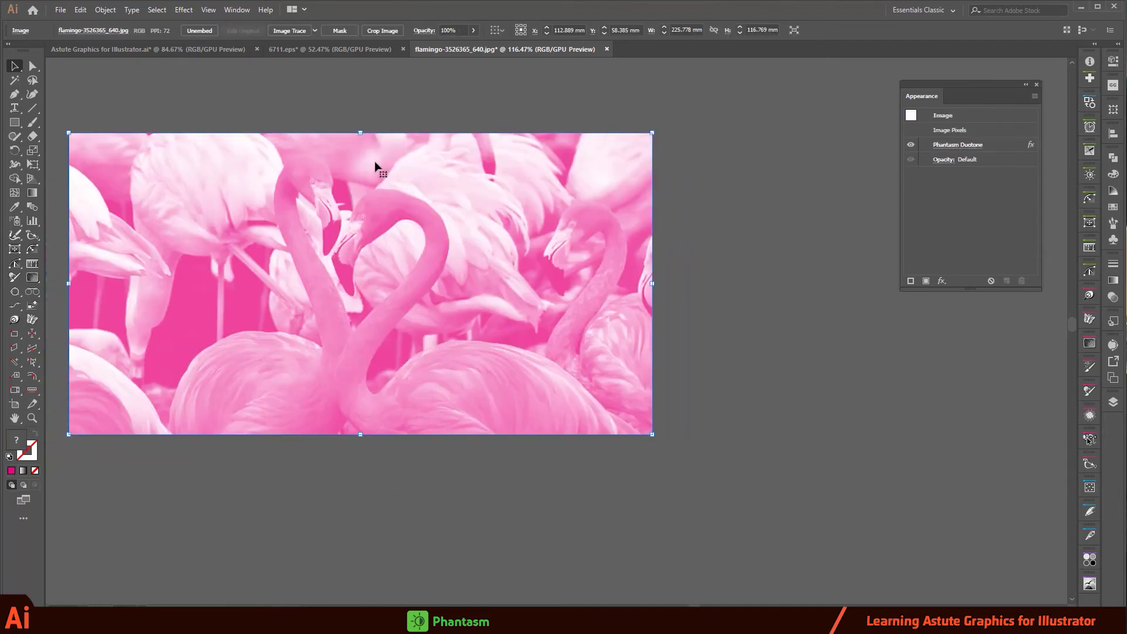
{"action": "left_click", "coordinate": [233, 17]}
{"action": "left_click", "coordinate": [293, 590]}
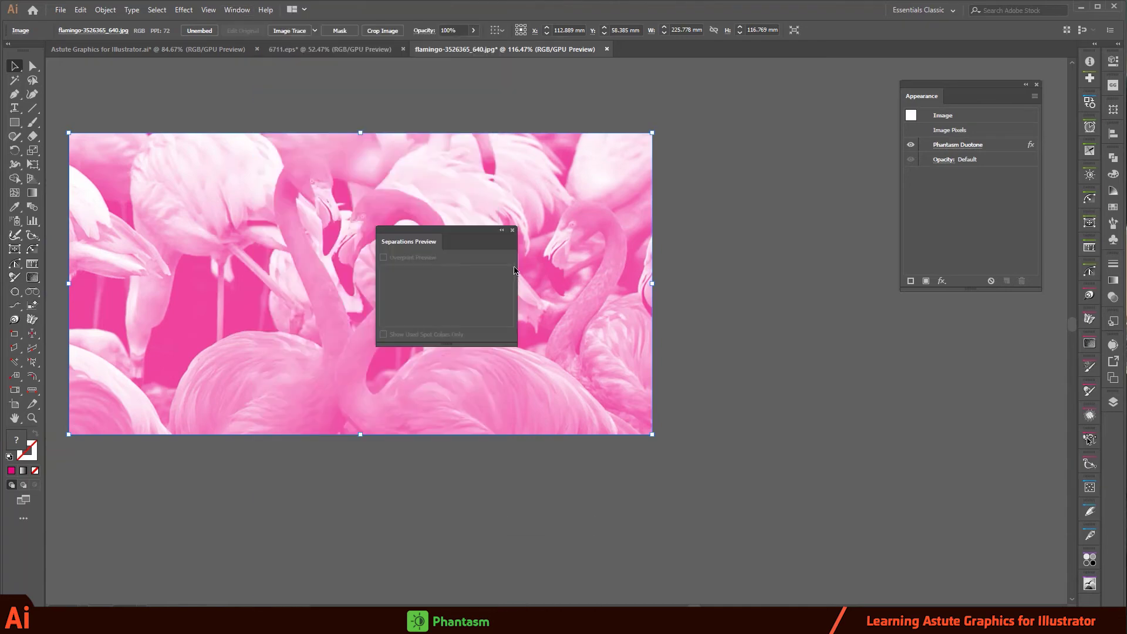
{"action": "left_click_drag", "start_coordinate": [461, 236], "coordinate": [766, 177]}
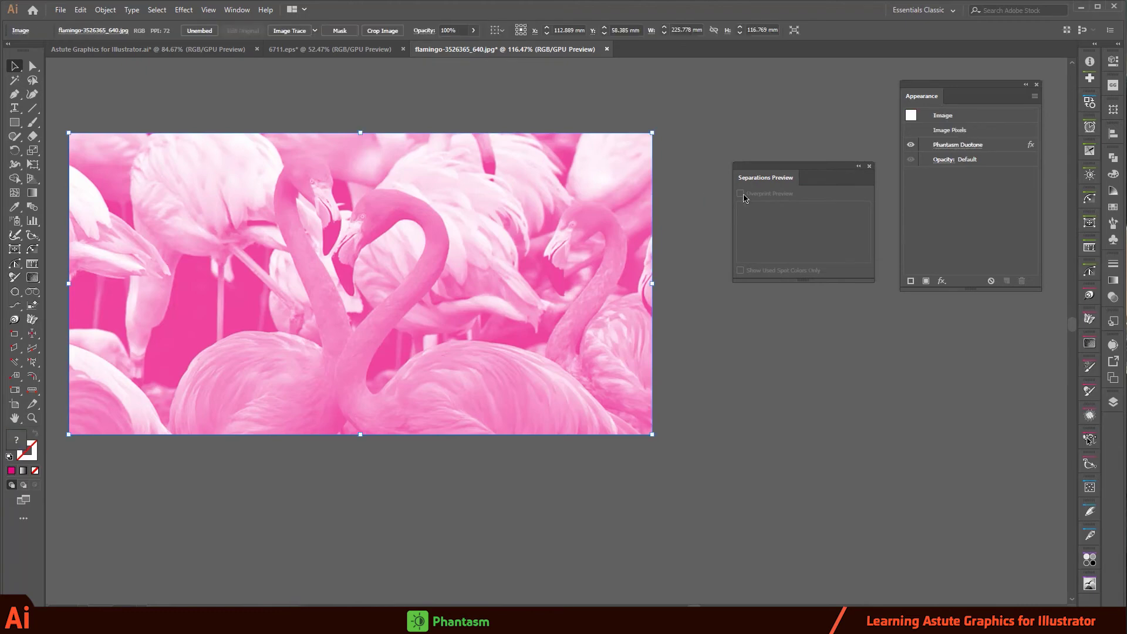
{"action": "left_click", "coordinate": [662, 178]}
{"action": "scroll", "coordinate": [607, 164], "scroll_direction": "down", "scroll_amount": 5}
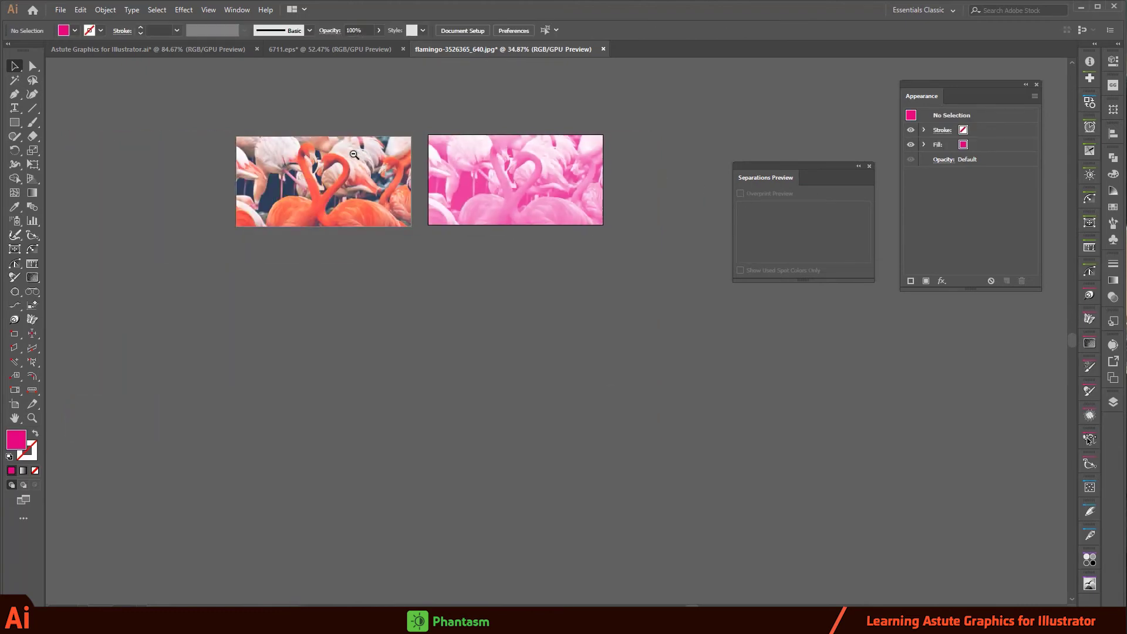
{"action": "left_click_drag", "start_coordinate": [336, 175], "coordinate": [425, 265]}
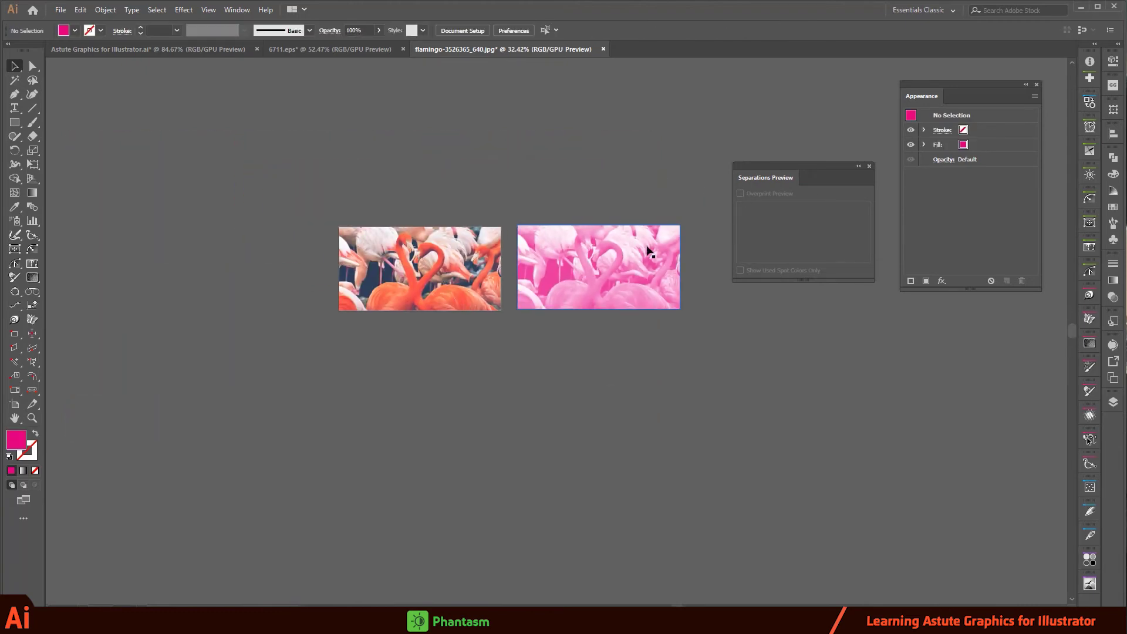
{"action": "left_click", "coordinate": [870, 167]}
{"action": "scroll", "coordinate": [488, 265], "scroll_direction": "up", "scroll_amount": 5}
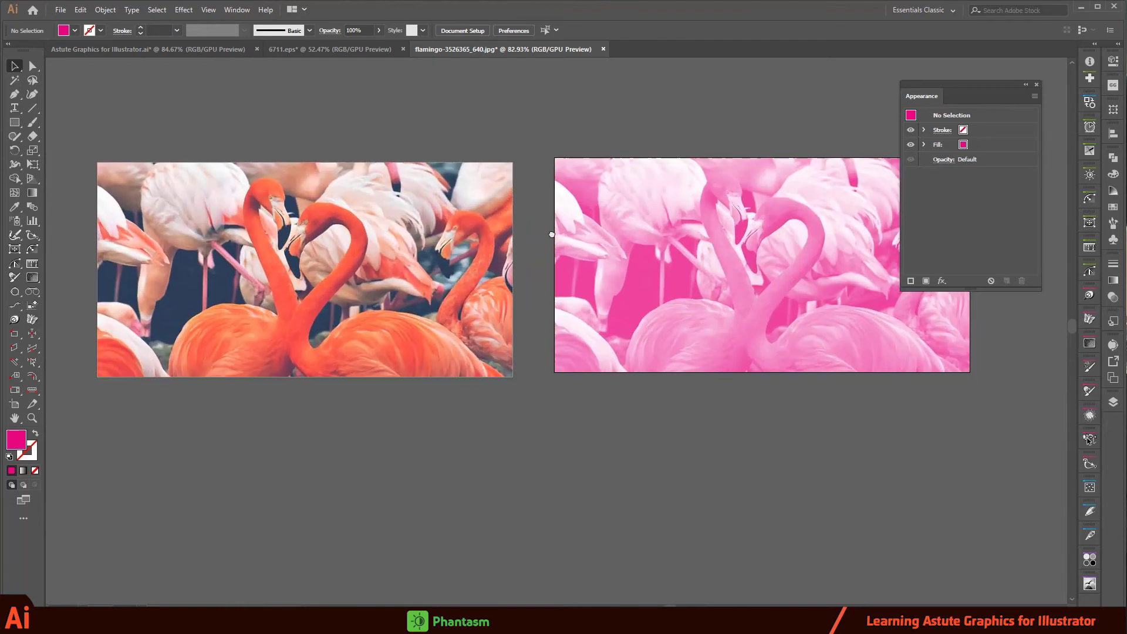
Step: Move the magenta duotone photo onto the left artboard, aligned over the original
{"action": "left_click_drag", "start_coordinate": [488, 266], "coordinate": [476, 222]}
{"action": "left_click", "coordinate": [463, 188]}
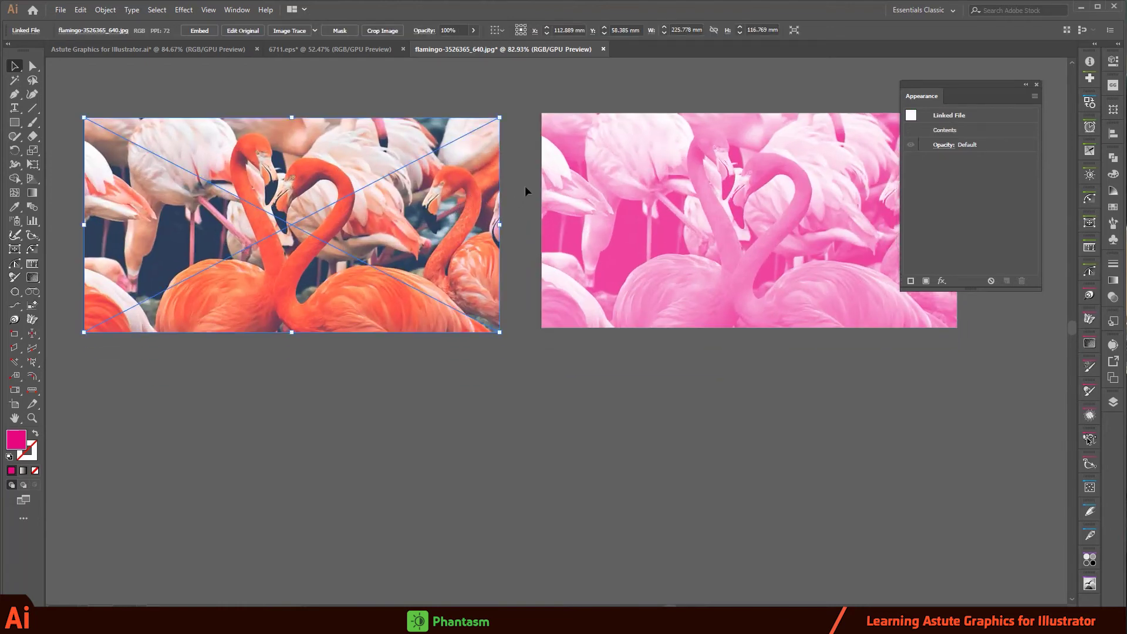
{"action": "left_click_drag", "start_coordinate": [707, 201], "coordinate": [345, 219]}
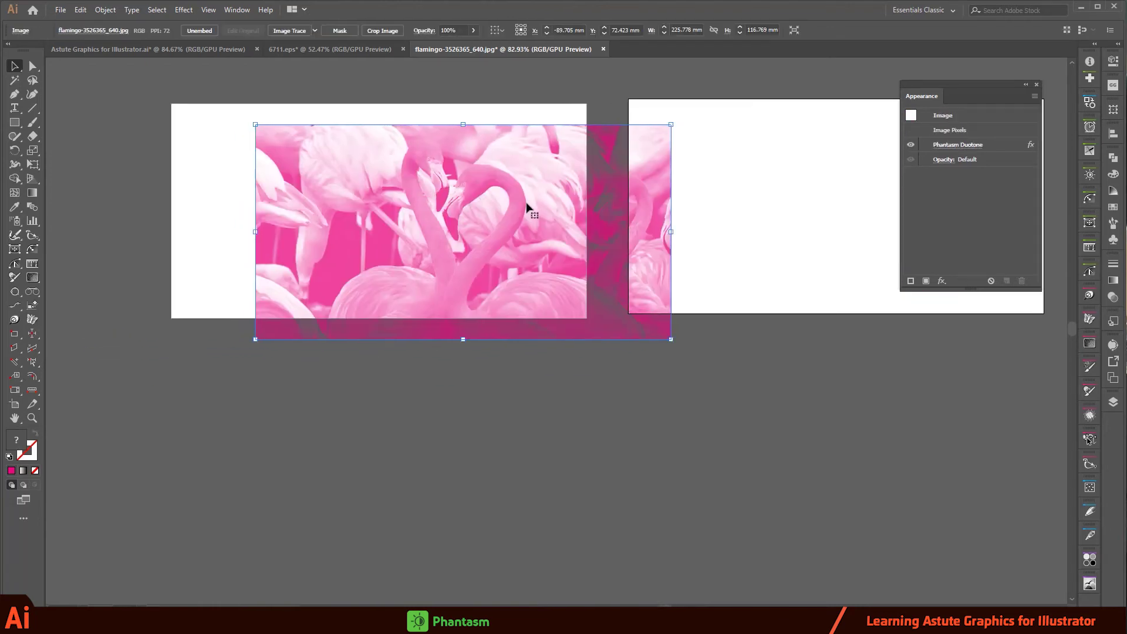
{"action": "left_click_drag", "start_coordinate": [529, 209], "coordinate": [564, 377]}
{"action": "left_click_drag", "start_coordinate": [650, 415], "coordinate": [536, 252]}
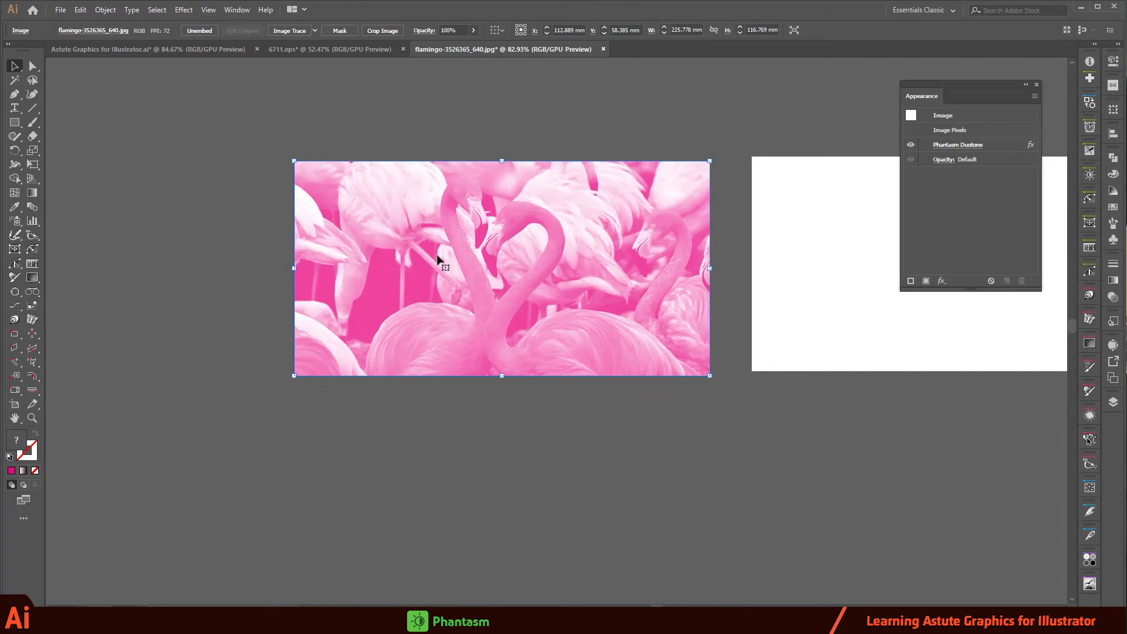
{"action": "left_click", "coordinate": [237, 10]}
{"action": "mouse_move", "coordinate": [290, 577]}
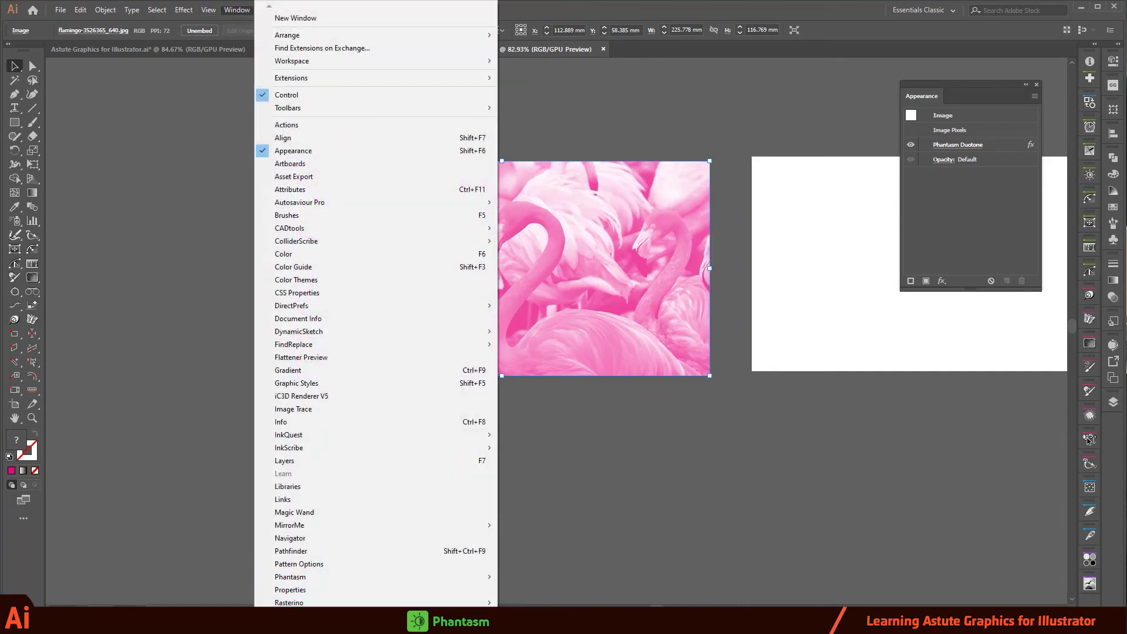
{"action": "left_click", "coordinate": [311, 590]}
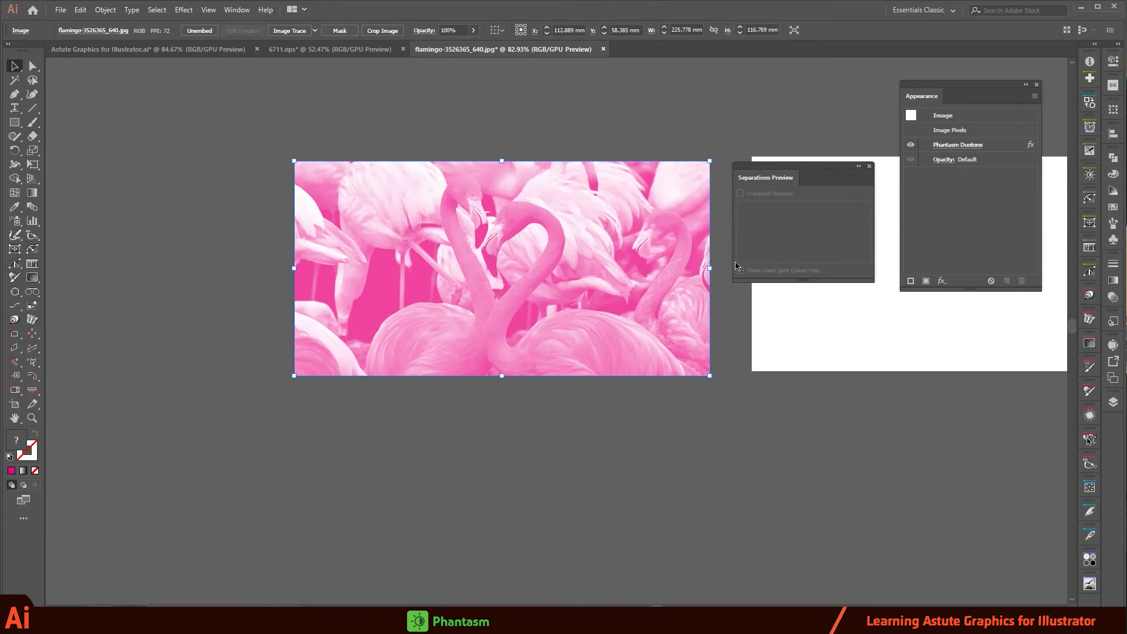
{"action": "left_click", "coordinate": [870, 166]}
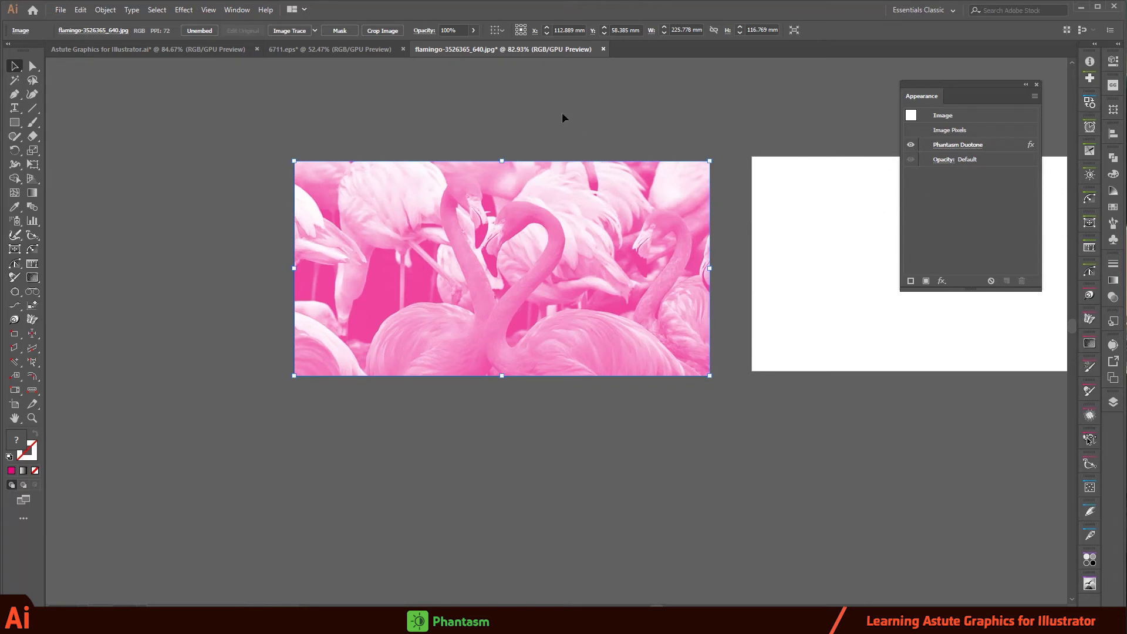
{"action": "left_click", "coordinate": [564, 114]}
{"action": "left_click", "coordinate": [537, 173]}
{"action": "left_click", "coordinate": [508, 118]}
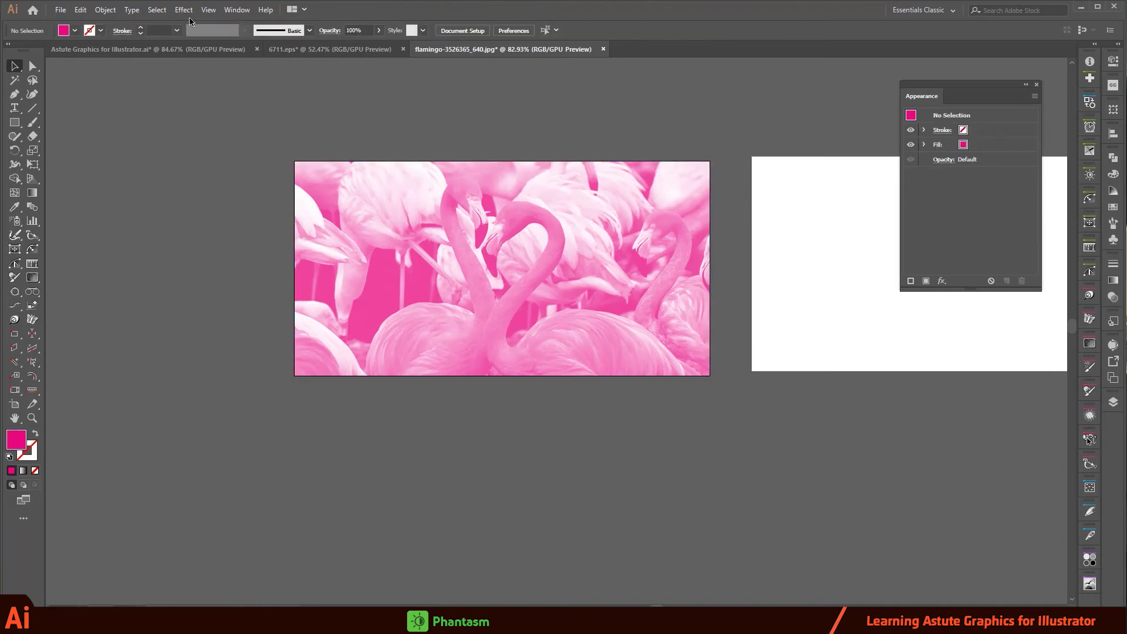
{"action": "left_click", "coordinate": [228, 7]}
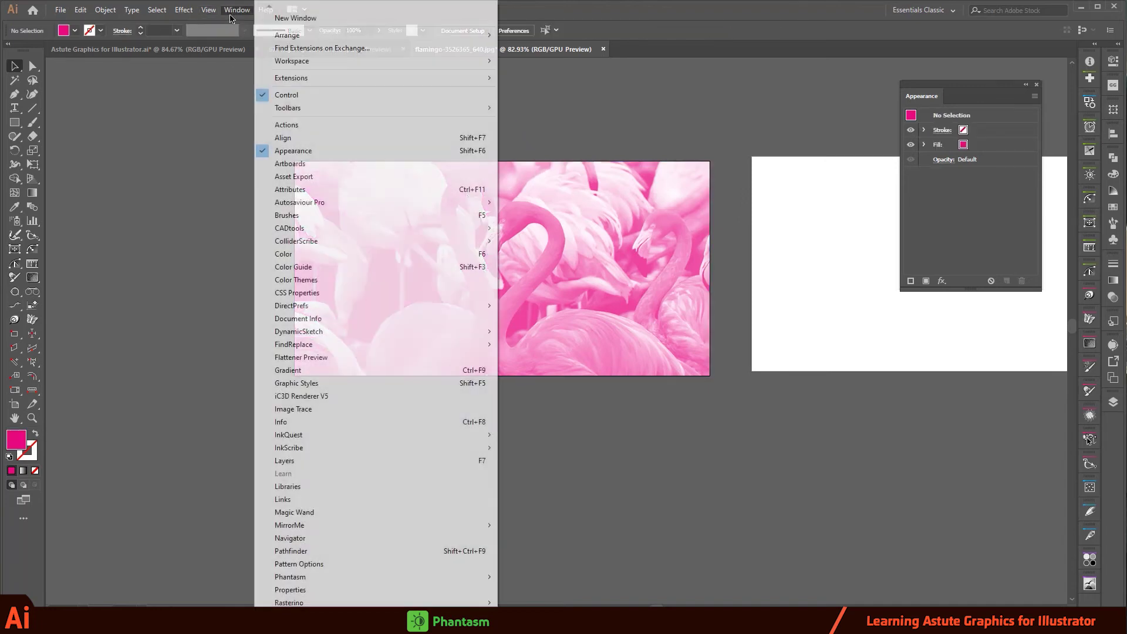
{"action": "left_click", "coordinate": [343, 603]}
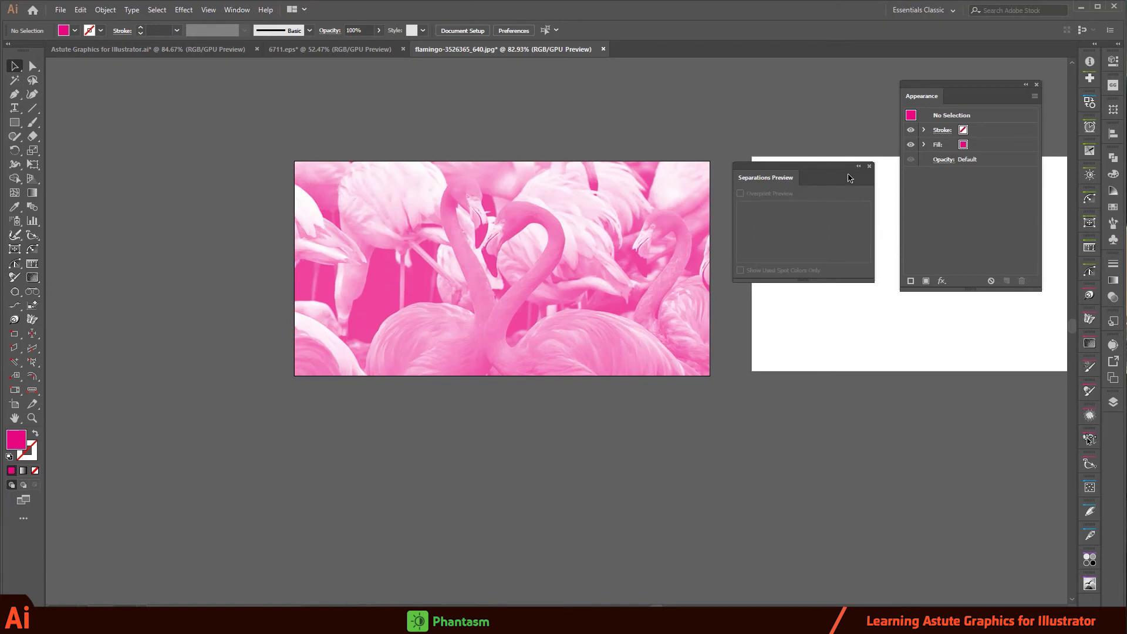
{"action": "left_click", "coordinate": [696, 187]}
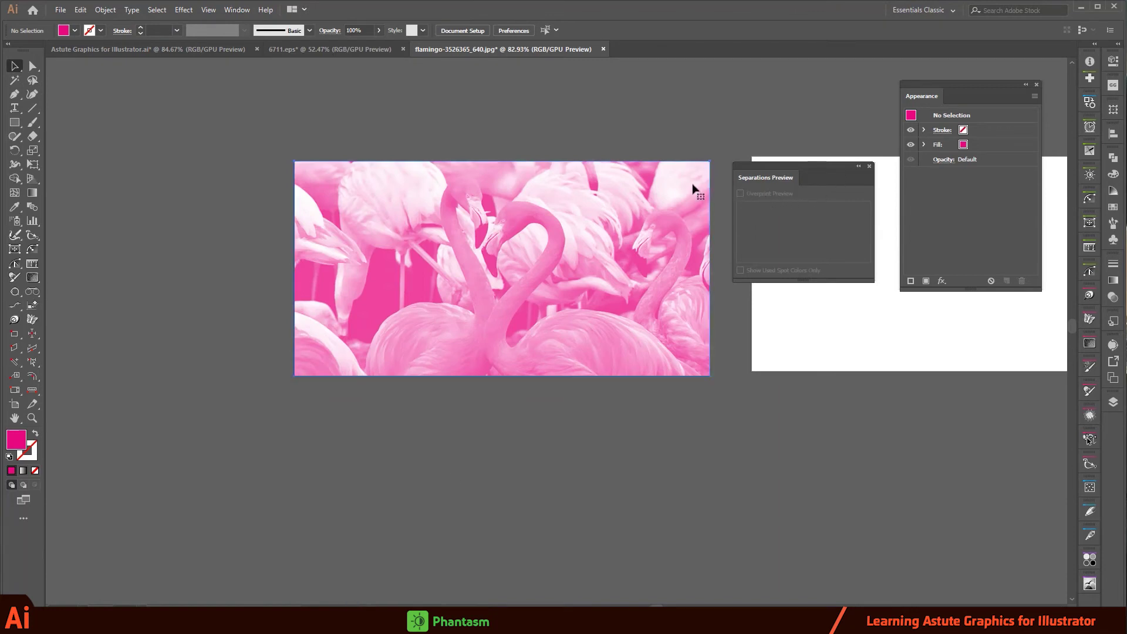
{"action": "left_click", "coordinate": [870, 166]}
{"action": "left_click", "coordinate": [674, 94]}
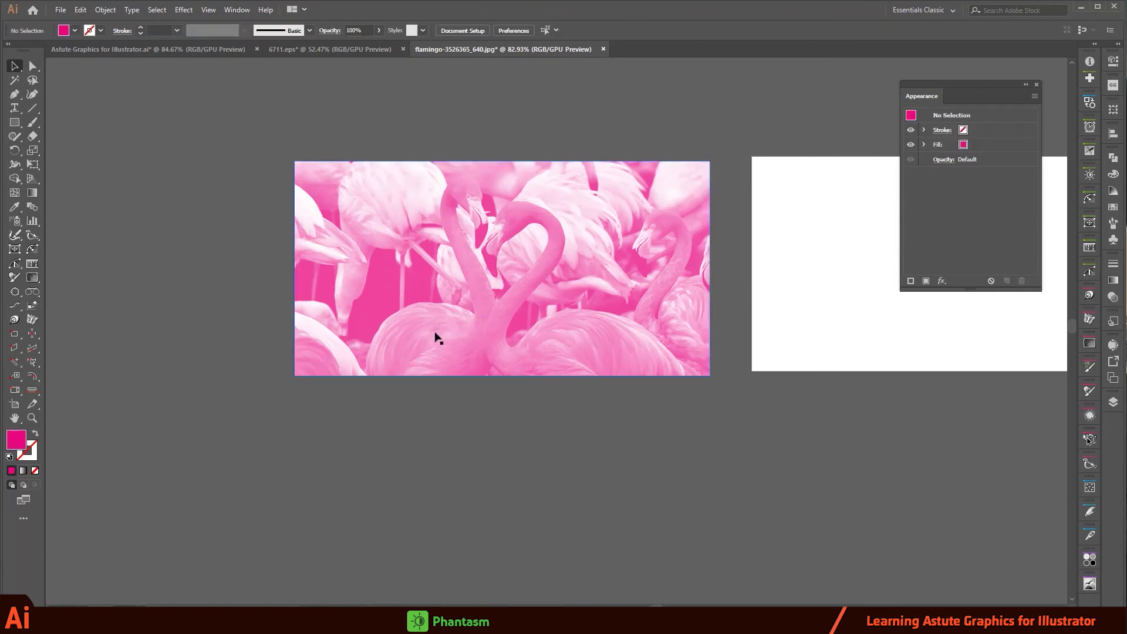
{"action": "left_click", "coordinate": [421, 320]}
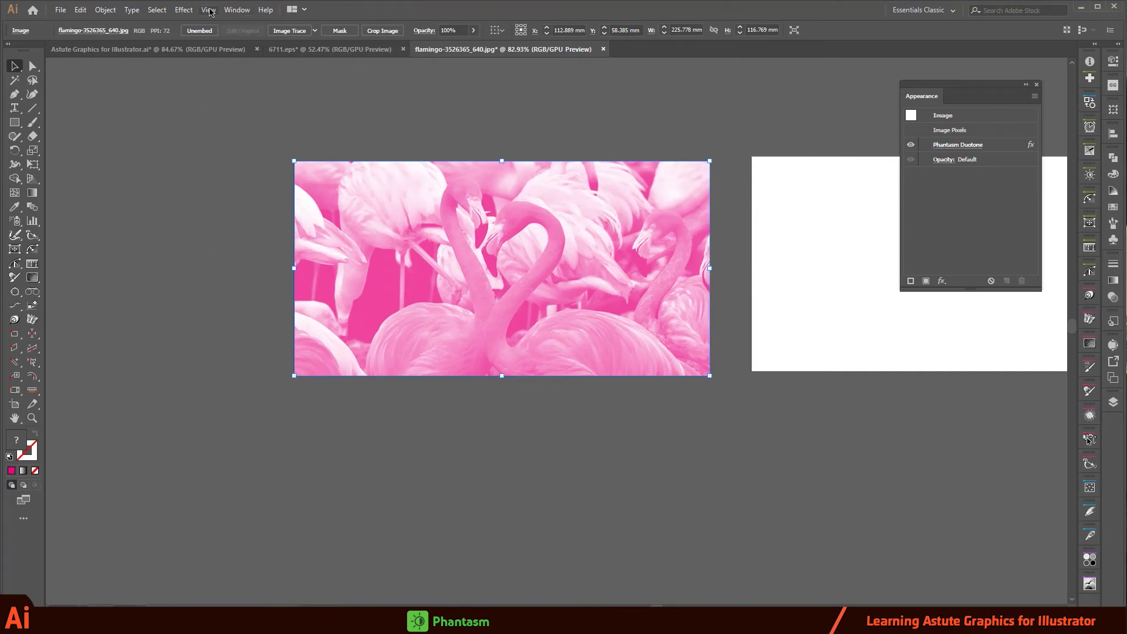
{"action": "left_click", "coordinate": [209, 9]}
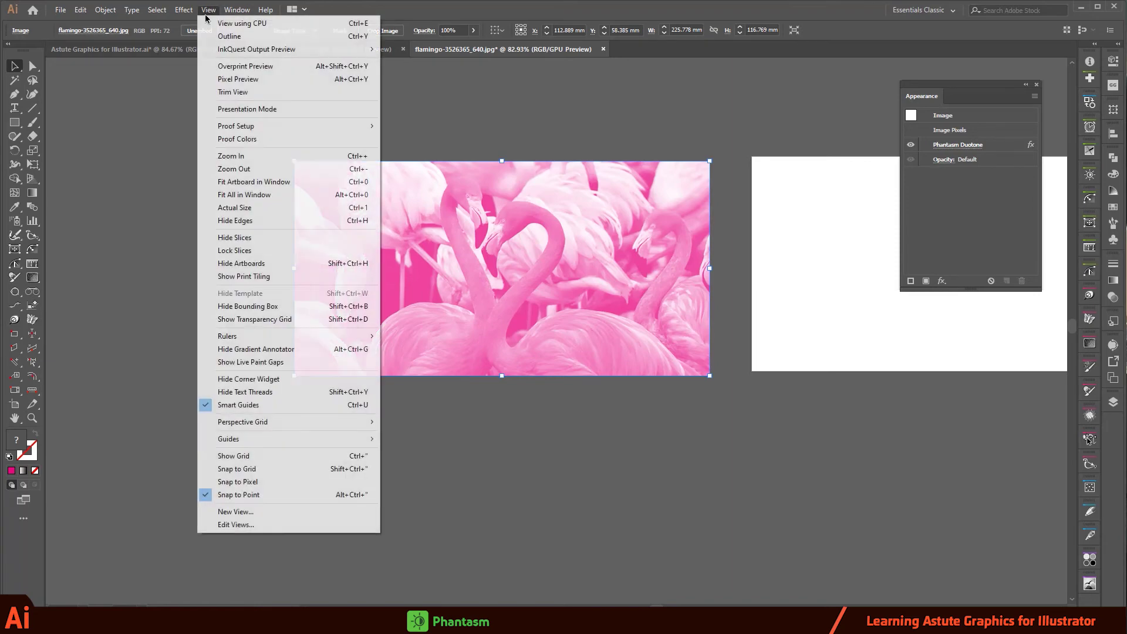
{"action": "left_click", "coordinate": [238, 482]}
{"action": "left_click", "coordinate": [144, 219]}
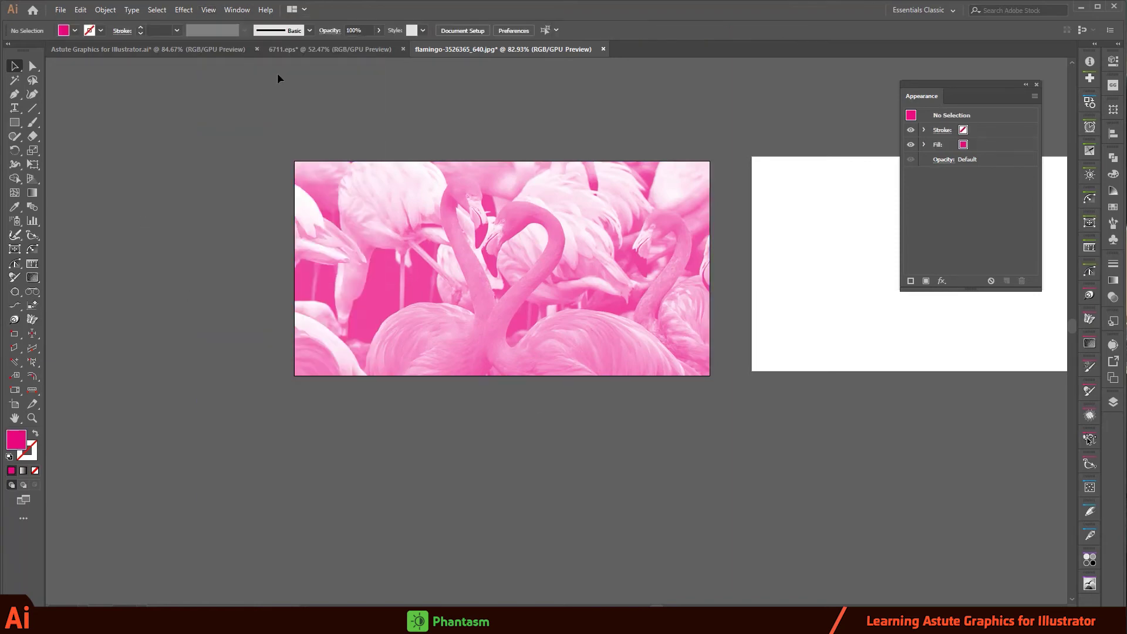
{"action": "left_click", "coordinate": [205, 11]}
{"action": "left_click", "coordinate": [463, 282]}
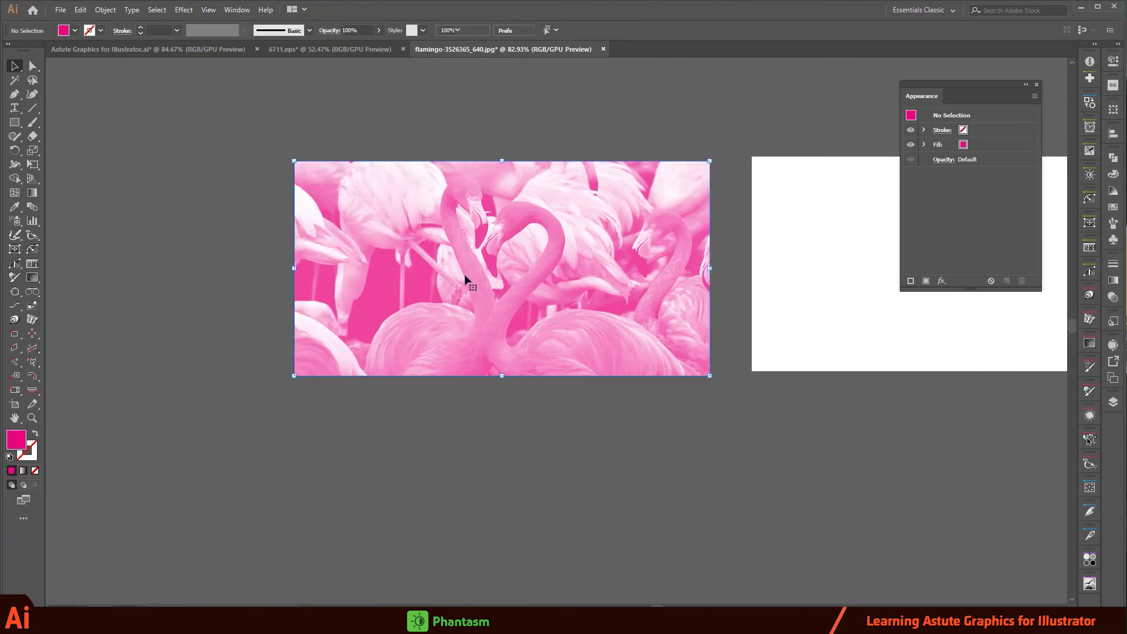
{"action": "left_click", "coordinate": [208, 9]}
{"action": "mouse_move", "coordinate": [221, 105]}
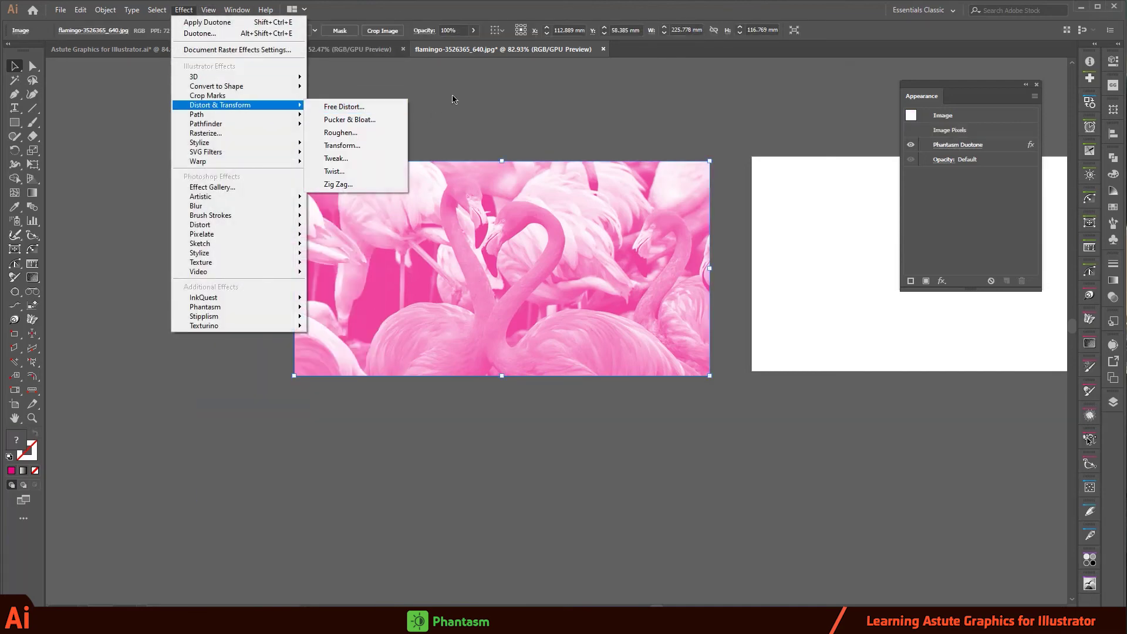
{"action": "key", "text": "Escape"}
{"action": "left_click", "coordinate": [146, 49]}
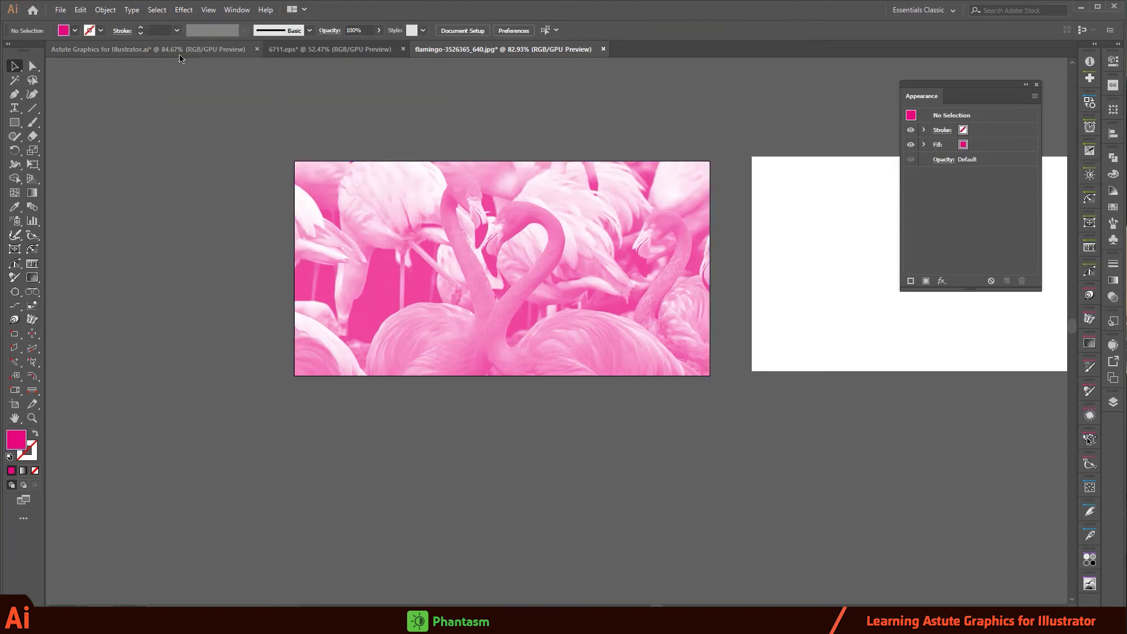
Step: On 6711.eps, delete the cloud's Phantasm effects in the Appearance panel
{"action": "left_click", "coordinate": [343, 52]}
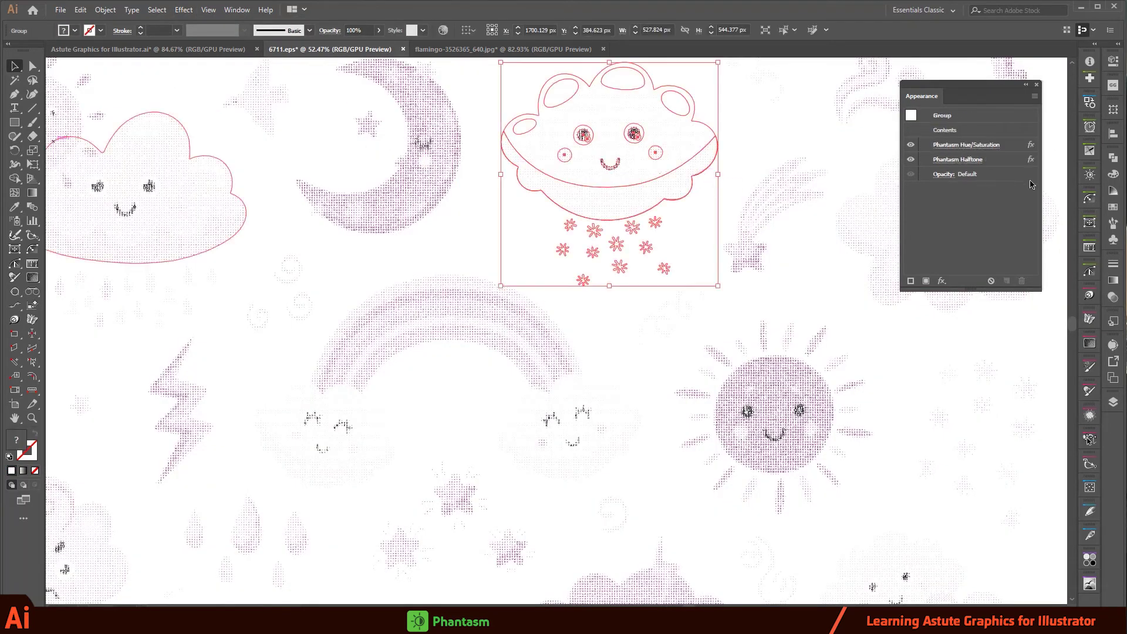
{"action": "left_click", "coordinate": [963, 144]}
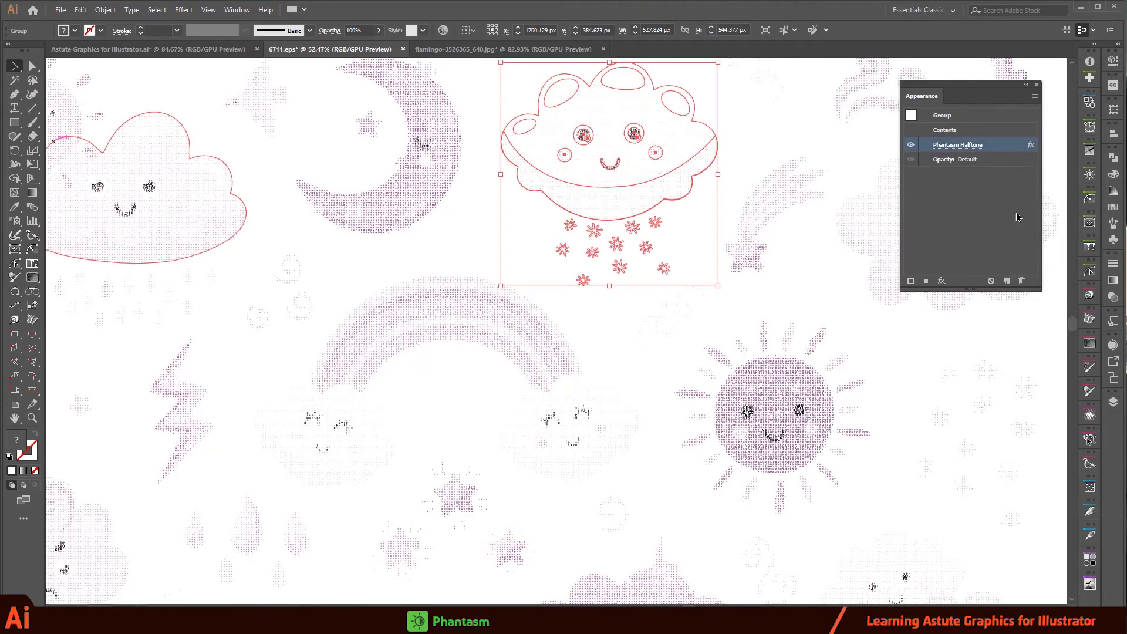
{"action": "left_click", "coordinate": [1021, 281]}
{"action": "mouse_move", "coordinate": [624, 105]}
{"action": "left_mouse_down"}
{"action": "mouse_move", "coordinate": [458, 151]}
{"action": "mouse_move", "coordinate": [565, 168]}
{"action": "left_mouse_up"}
{"action": "key", "text": "ctrl+shift+a"}
{"action": "left_click", "coordinate": [566, 168], "text": "alt"}
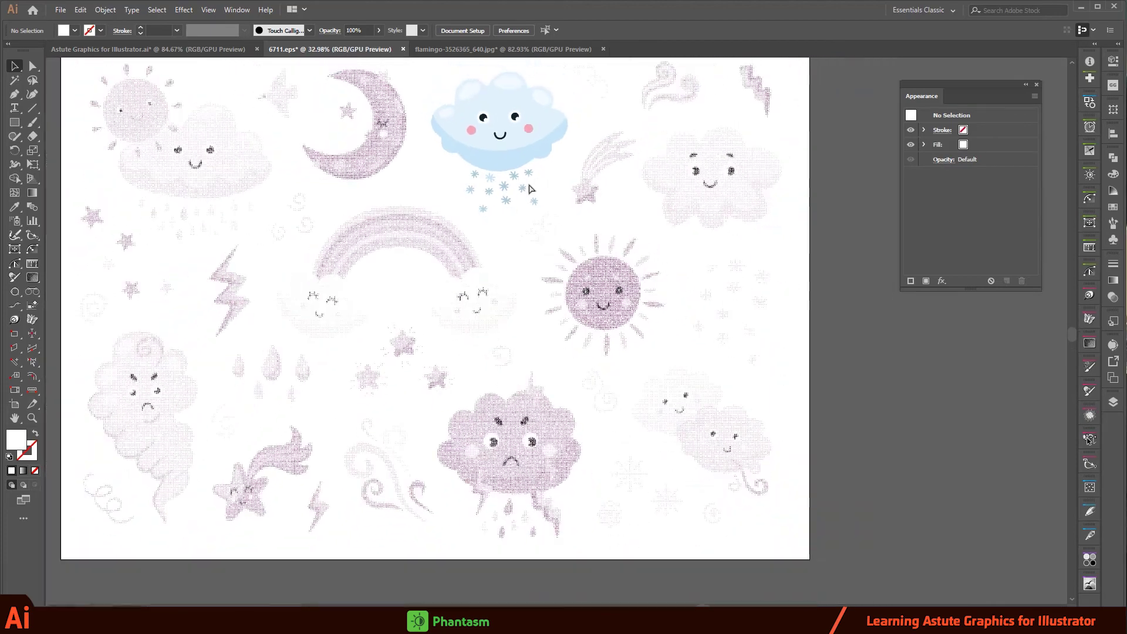
Step: Undo the remaining halftone edits until the artwork shows its original pastel colours
{"action": "key", "text": "ctrl+z"}
{"action": "key", "text": "ctrl+z"}
{"action": "key", "text": "ctrl+shift+a"}
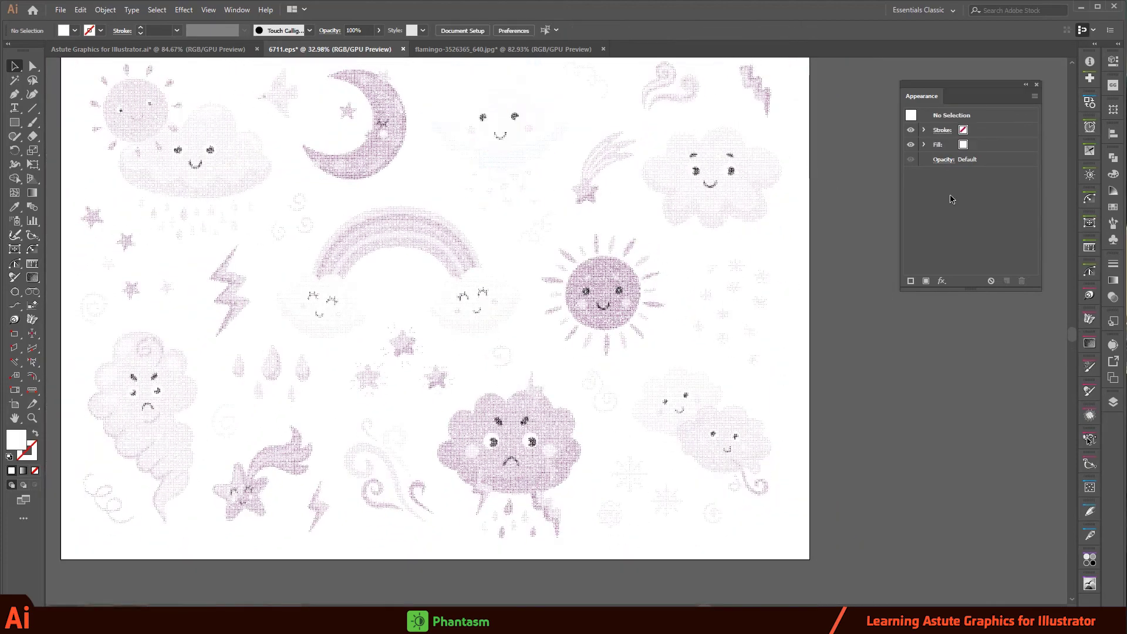
{"action": "key", "text": "ctrl+z"}
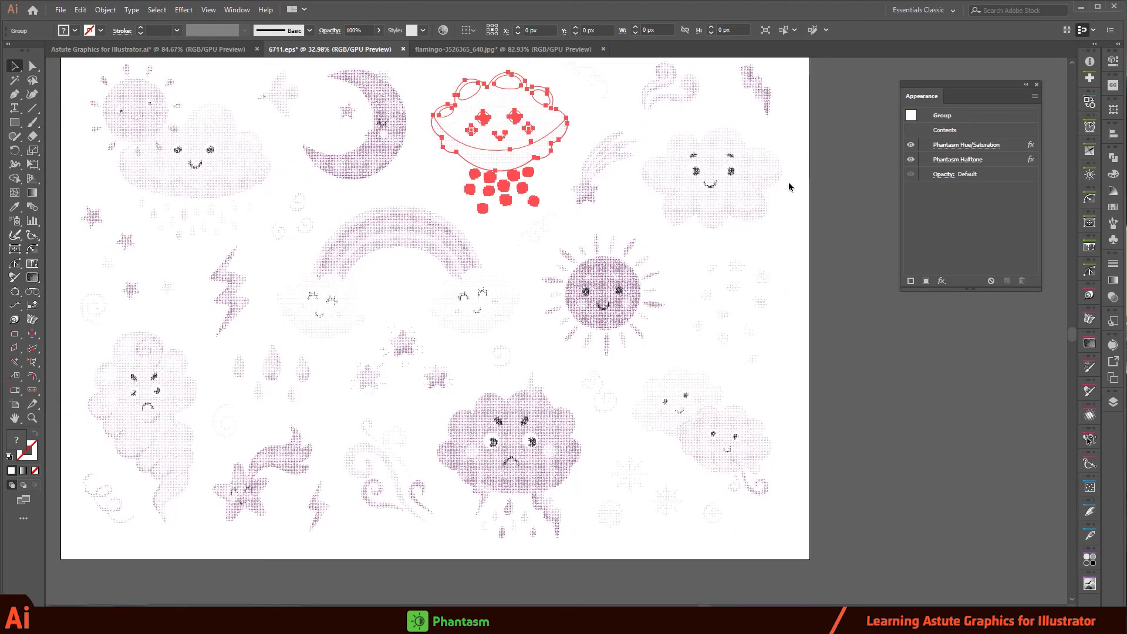
{"action": "key", "text": "ctrl+z"}
{"action": "key", "text": "ctrl+shift+a"}
{"action": "left_click", "coordinate": [567, 170], "text": "alt"}
{"action": "left_click_drag", "start_coordinate": [567, 169], "coordinate": [789, 112]}
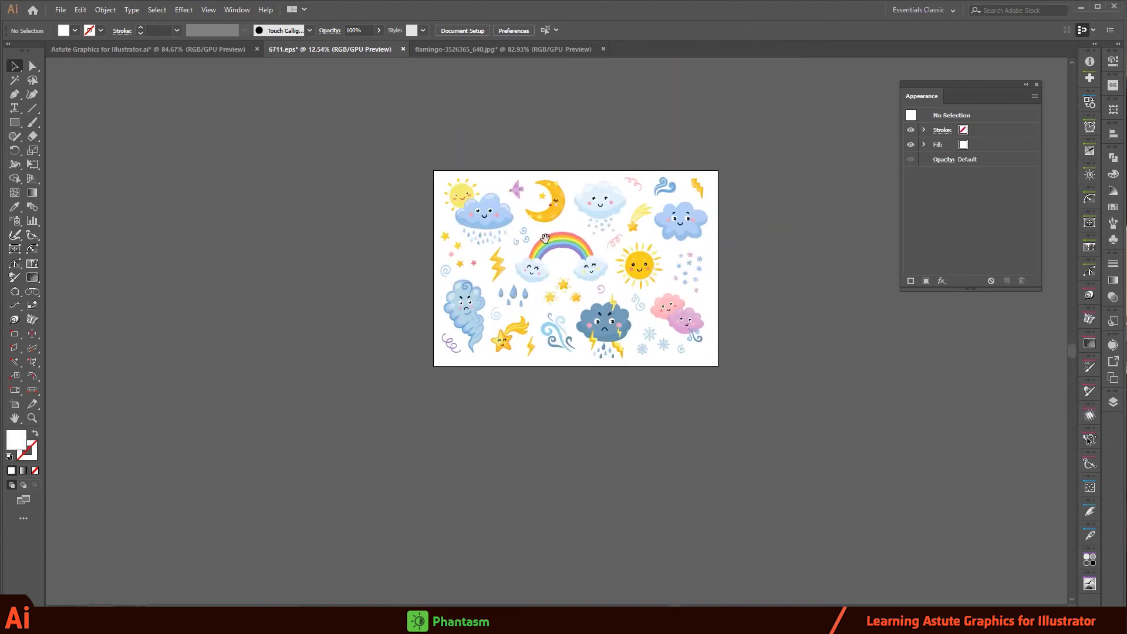
Step: Apply Phantasm Duotone to all the weather artwork with a C0 M100 Y0 K0 Default Tone
{"action": "key", "text": "ctrl+shift+z"}
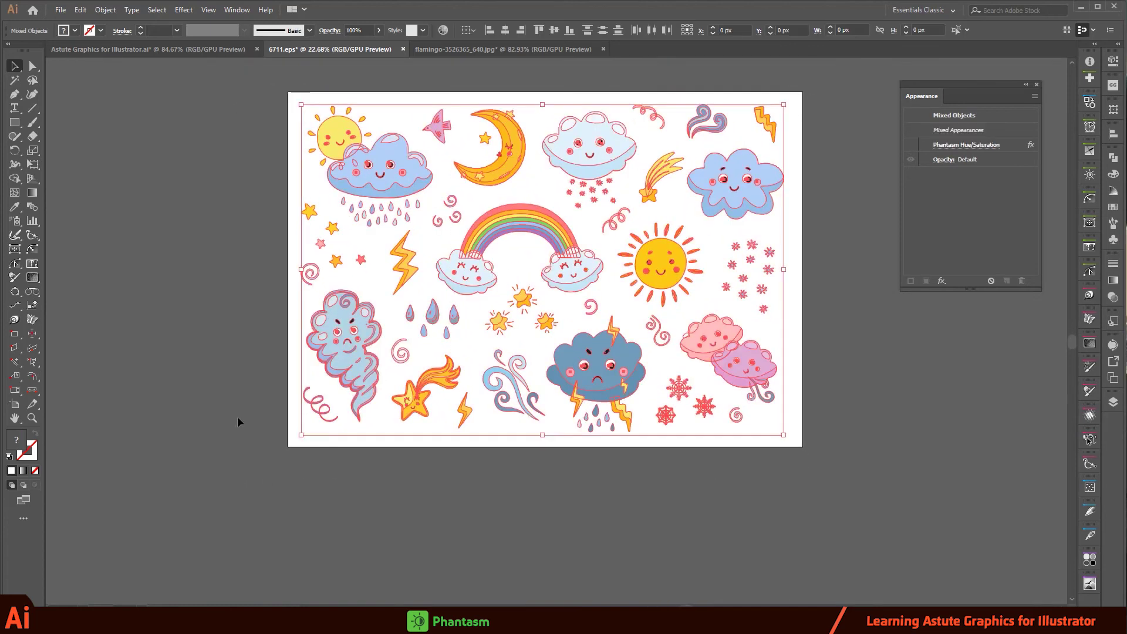
{"action": "left_click", "coordinate": [236, 10]}
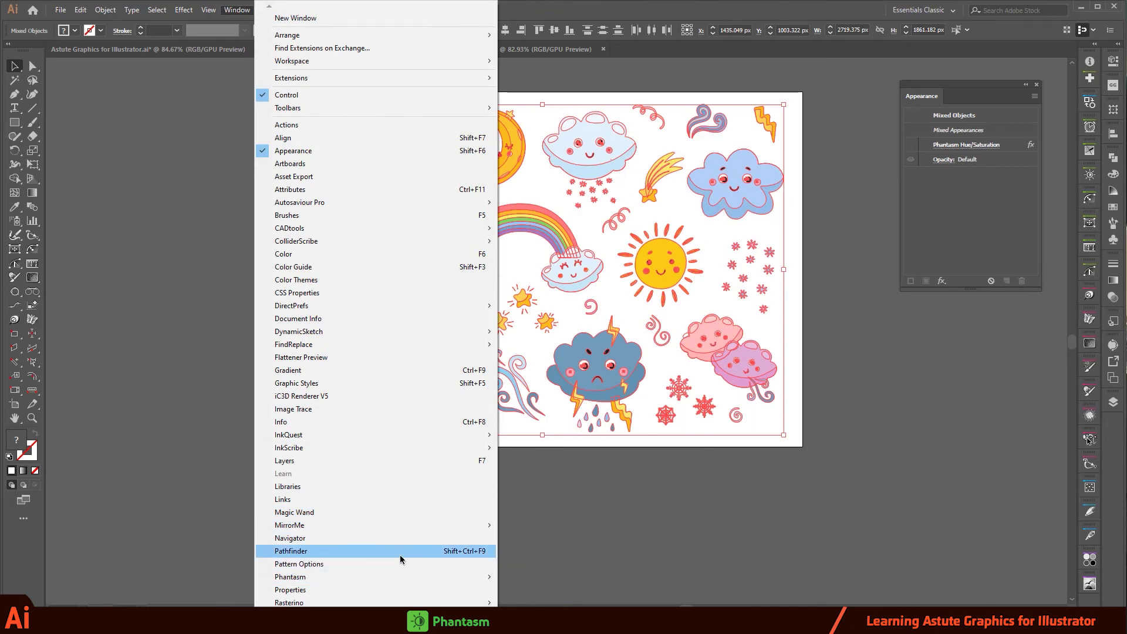
{"action": "left_click", "coordinate": [184, 10]}
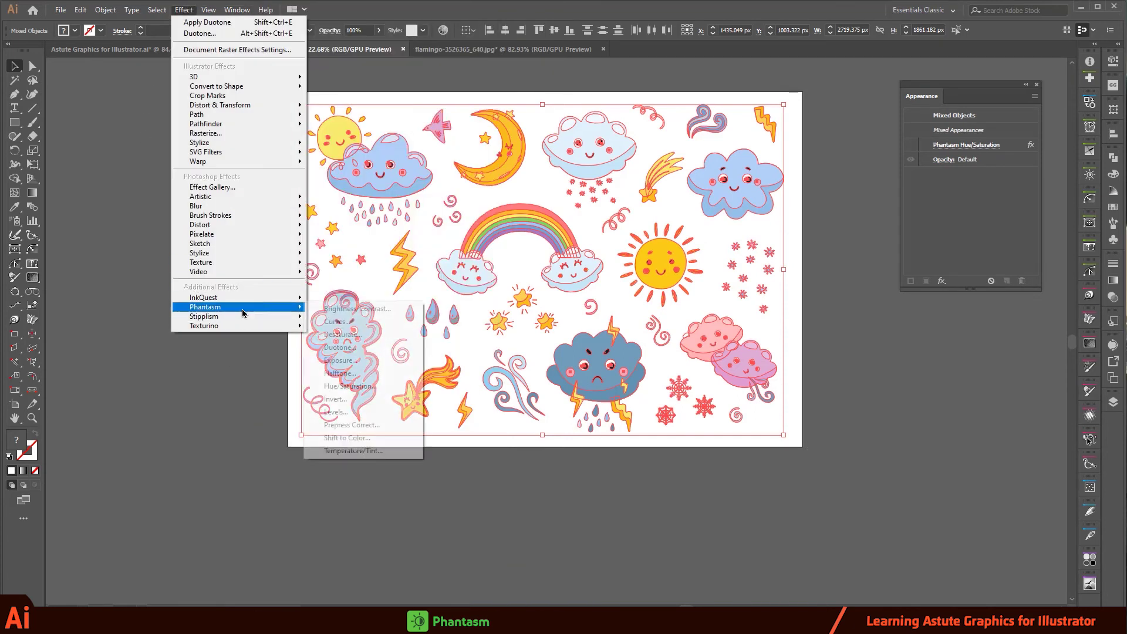
{"action": "mouse_move", "coordinate": [206, 306]}
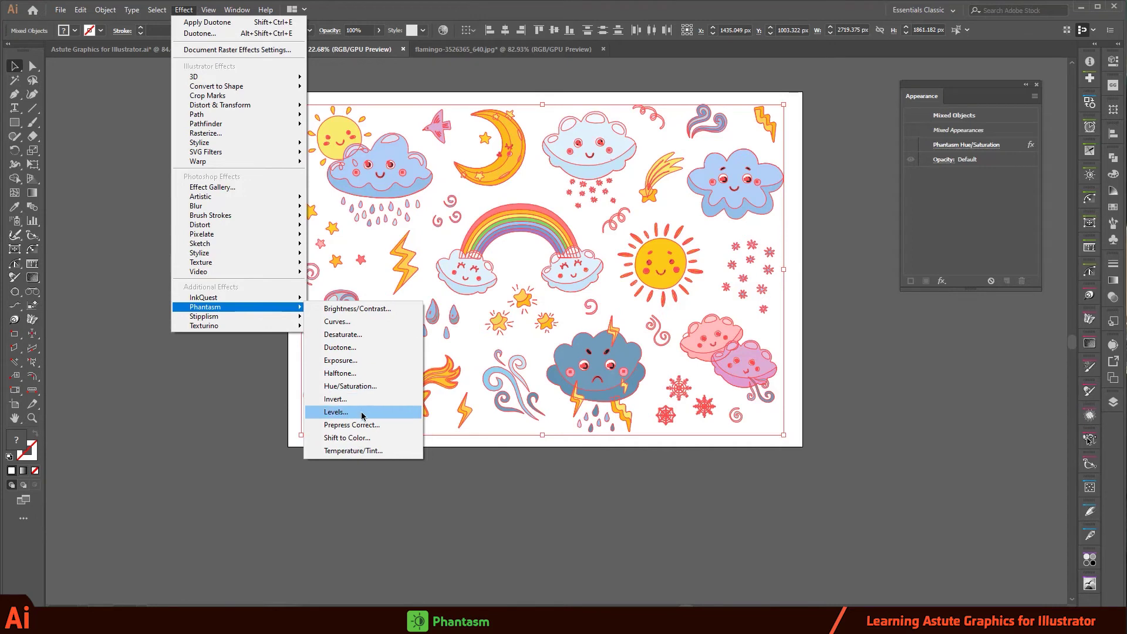
{"action": "left_click", "coordinate": [346, 348]}
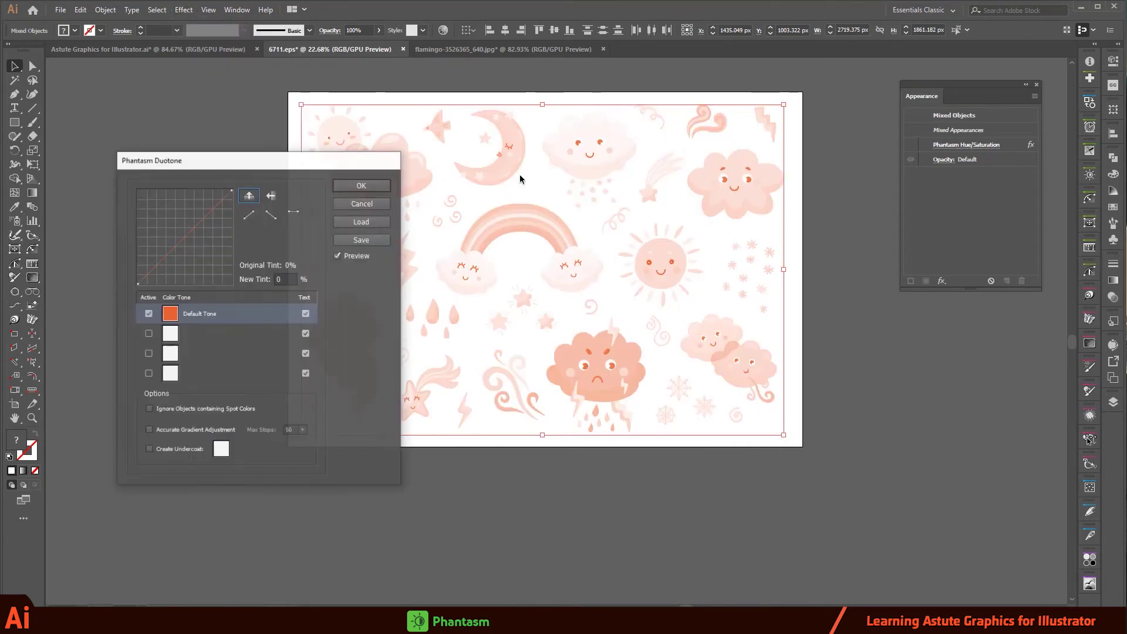
{"action": "left_click", "coordinate": [170, 314]}
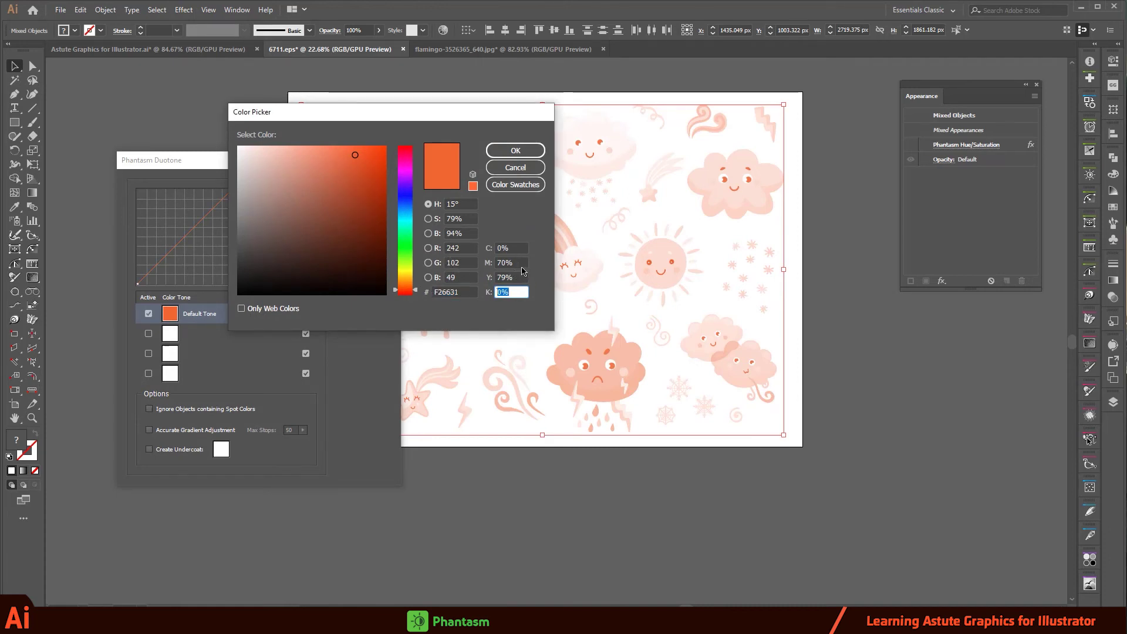
{"action": "key", "text": "shift+Tab"}
{"action": "type", "text": "0"}
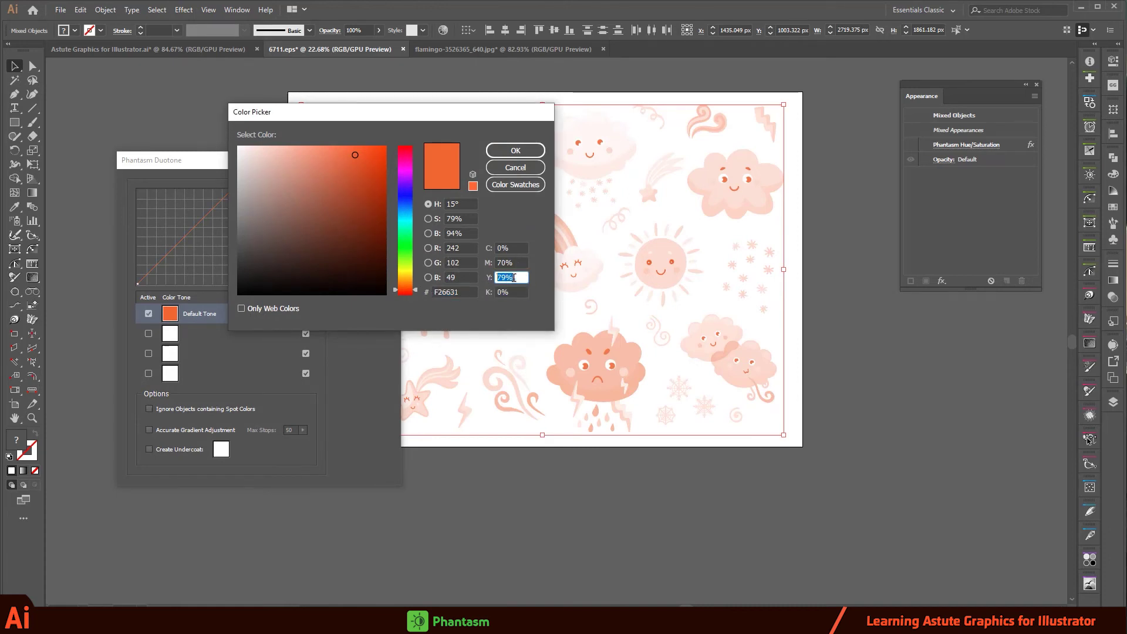
{"action": "key", "text": "shift+Tab"}
{"action": "type", "text": "100"}
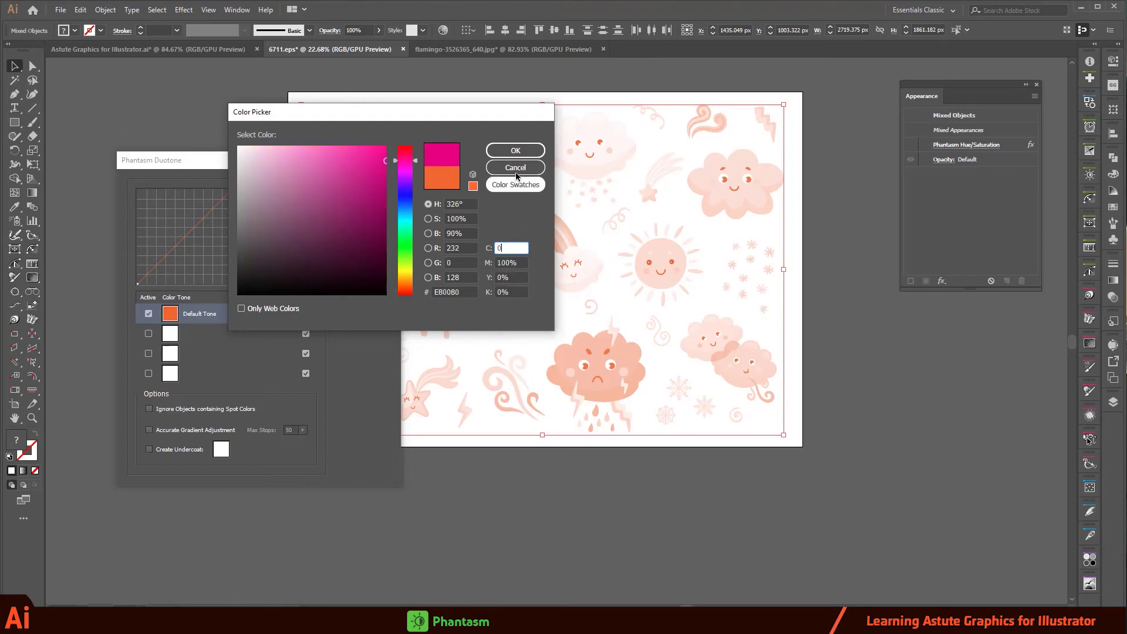
{"action": "left_click", "coordinate": [514, 153]}
{"action": "left_click", "coordinate": [361, 185]}
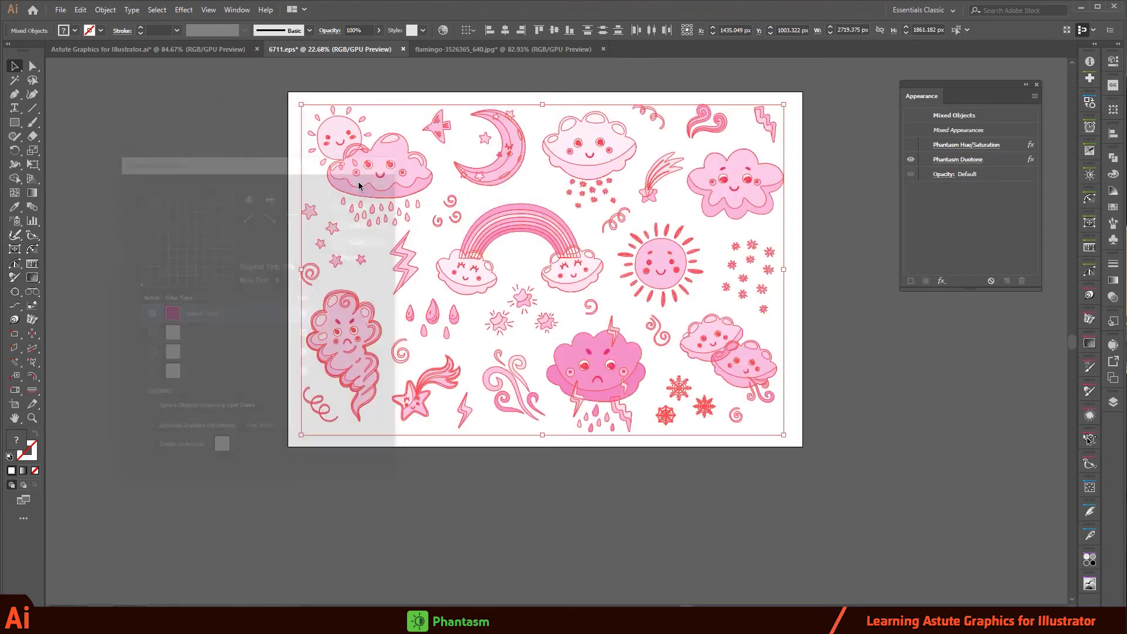
{"action": "left_click", "coordinate": [243, 156]}
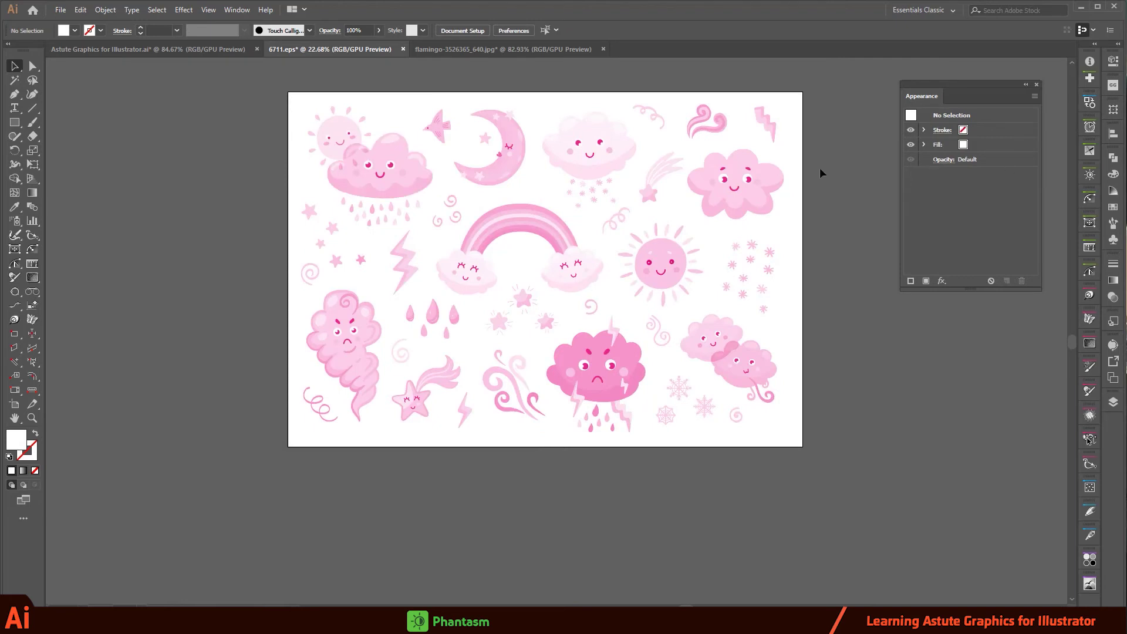
Step: Delete Phantasm Hue/Saturation from the lightning bolts group and show Separations Preview
{"action": "left_click", "coordinate": [760, 116]}
{"action": "left_click", "coordinate": [998, 145]}
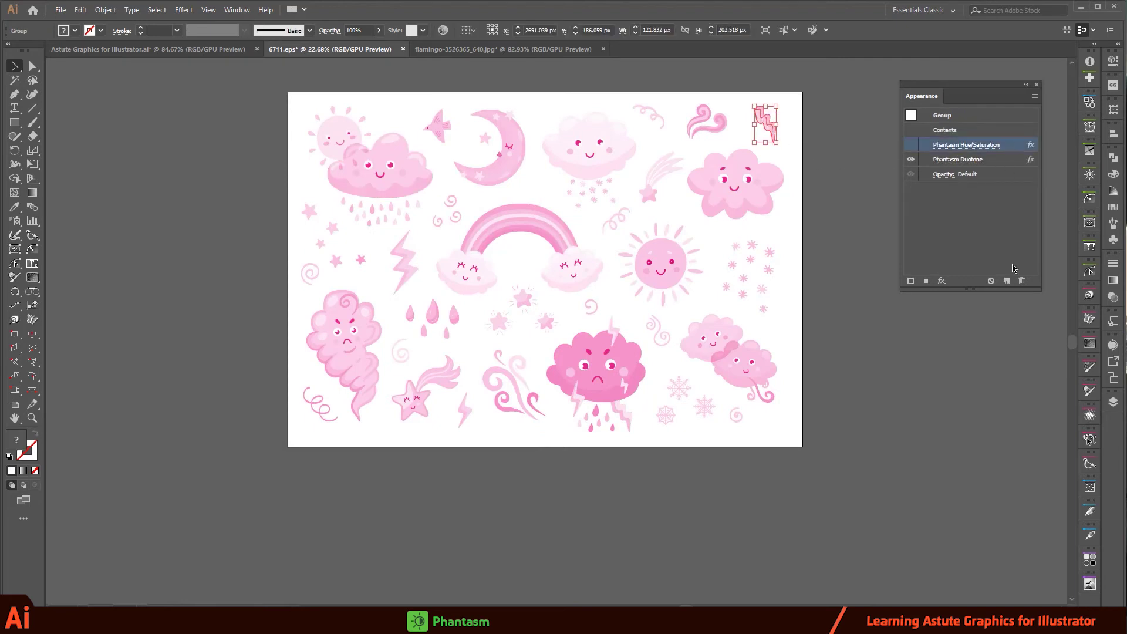
{"action": "left_click", "coordinate": [1022, 281]}
{"action": "left_click", "coordinate": [271, 171]}
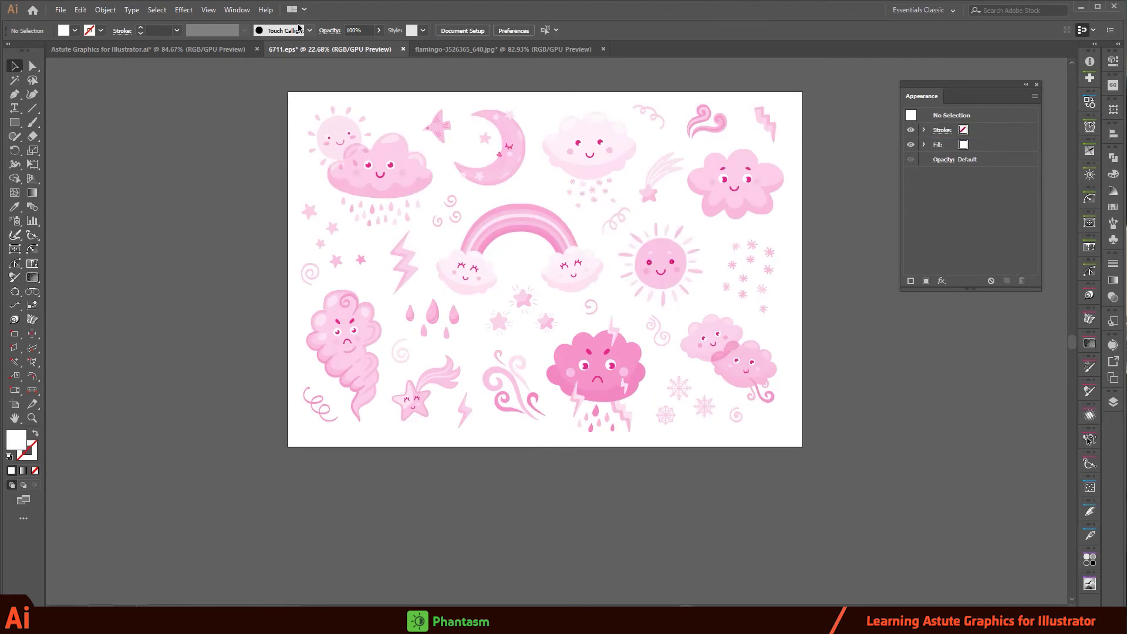
{"action": "left_click", "coordinate": [237, 9]}
{"action": "left_click", "coordinate": [339, 596]}
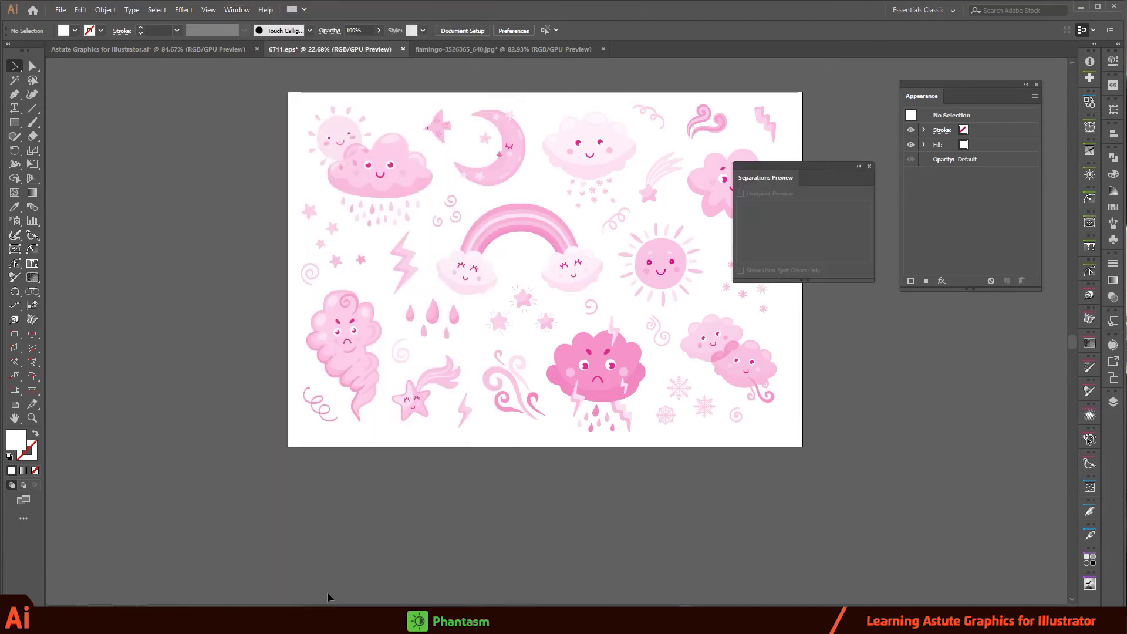
Step: Delete Phantasm Hue/Saturation from the sun group, leaving only its magenta Duotone
{"action": "left_click", "coordinate": [678, 261]}
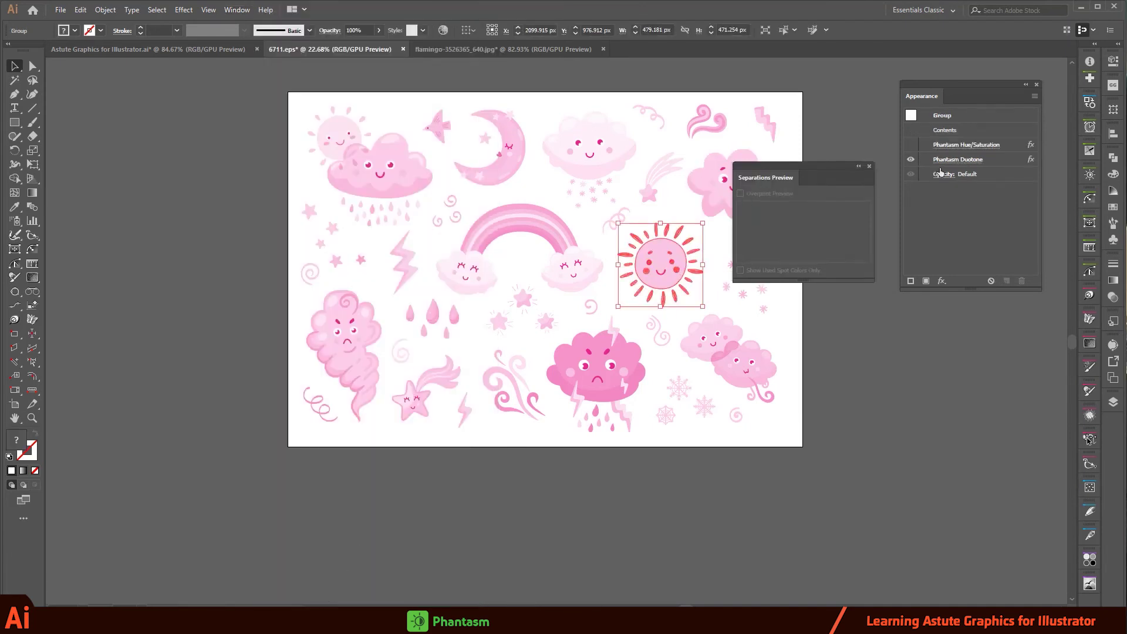
{"action": "left_click", "coordinate": [1009, 150]}
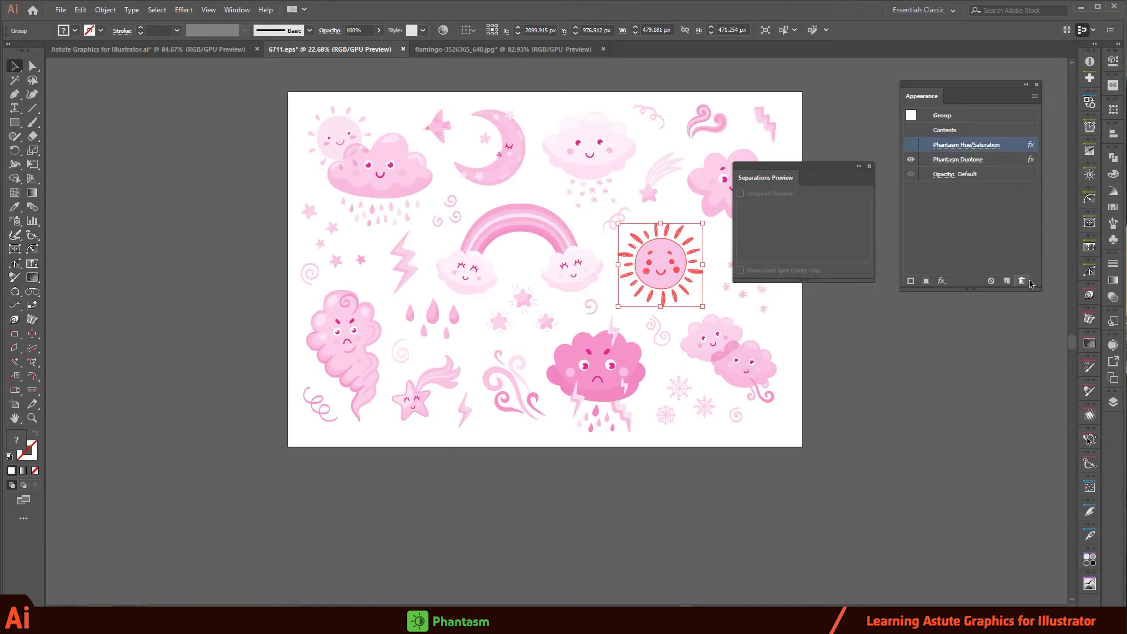
{"action": "left_click", "coordinate": [1021, 281]}
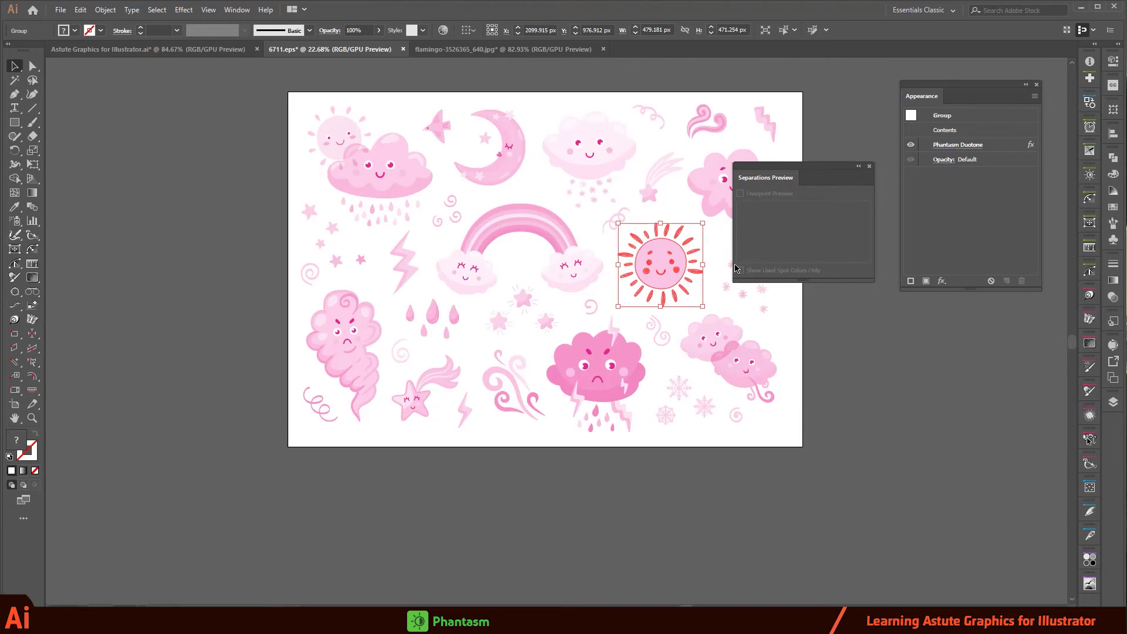
{"action": "left_click", "coordinate": [205, 167]}
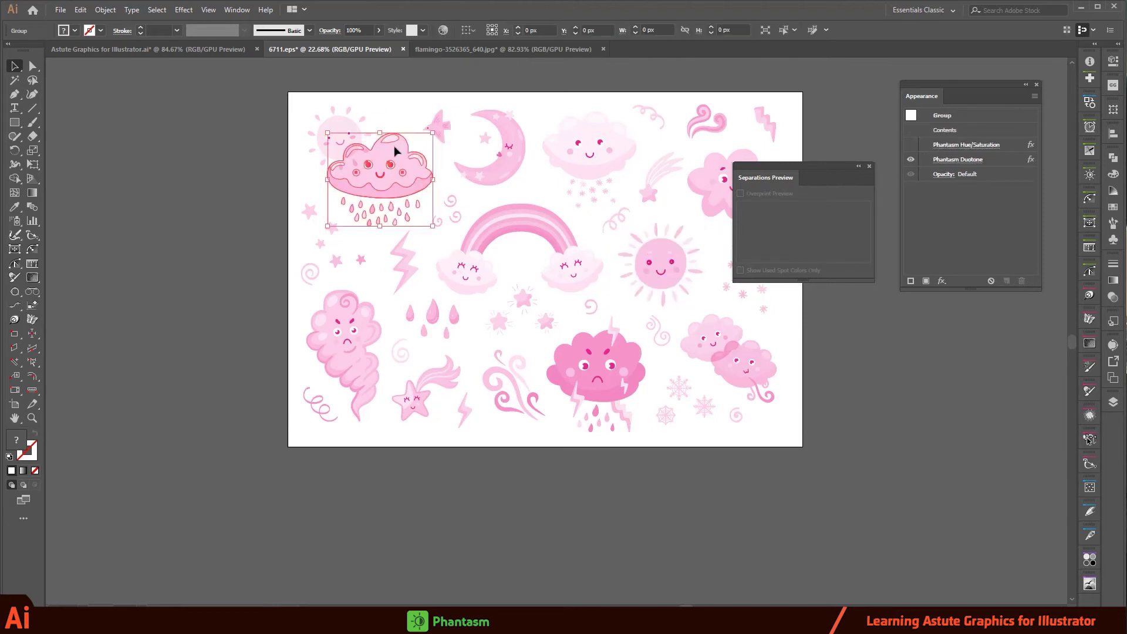
{"action": "left_click", "coordinate": [87, 12]}
{"action": "mouse_move", "coordinate": [82, 289]}
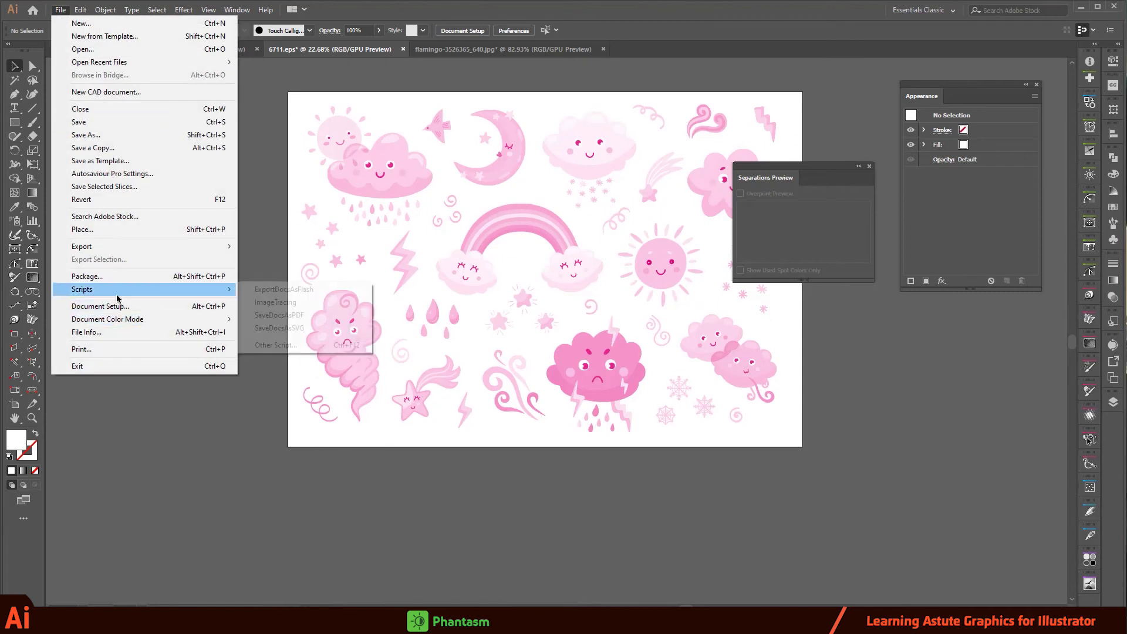
Step: Switch both the weather and flamingo documents to CMYK Color document mode
{"action": "left_click", "coordinate": [265, 318]}
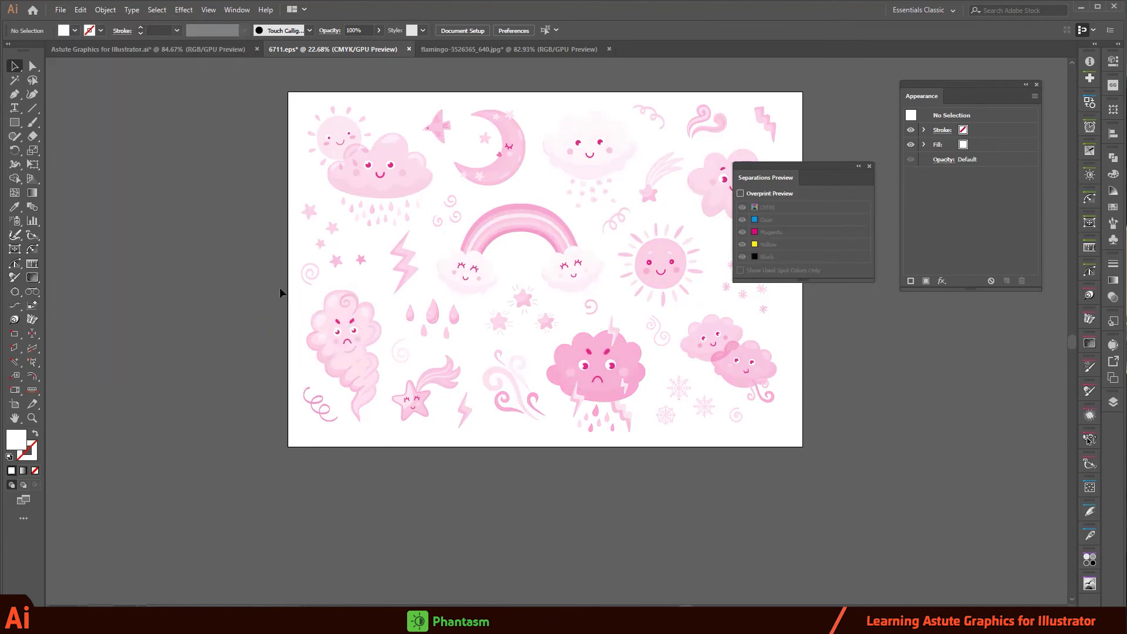
{"action": "left_click", "coordinate": [499, 49]}
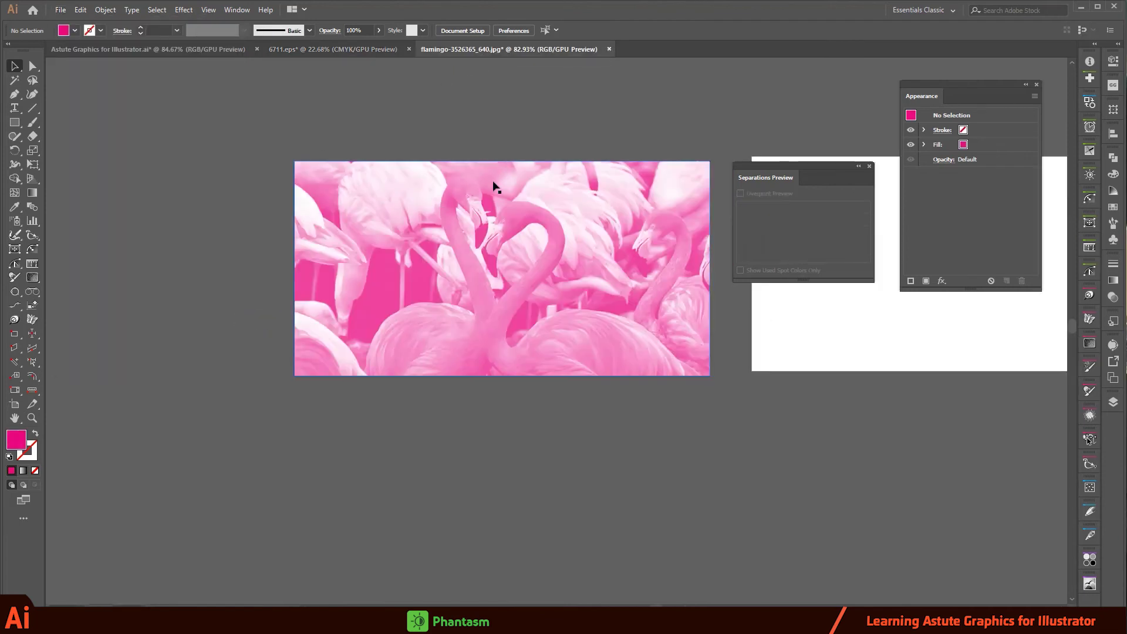
{"action": "left_click_drag", "start_coordinate": [442, 132], "coordinate": [181, 187]}
{"action": "key", "text": "ctrl+a"}
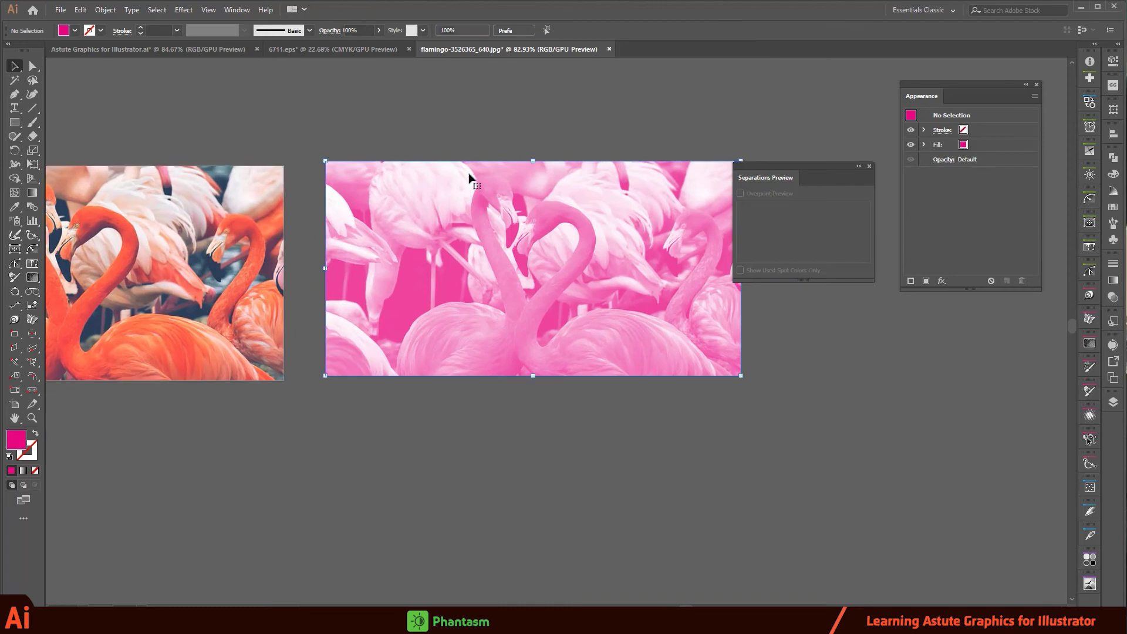
{"action": "left_click", "coordinate": [470, 176]}
{"action": "left_click", "coordinate": [107, 11]}
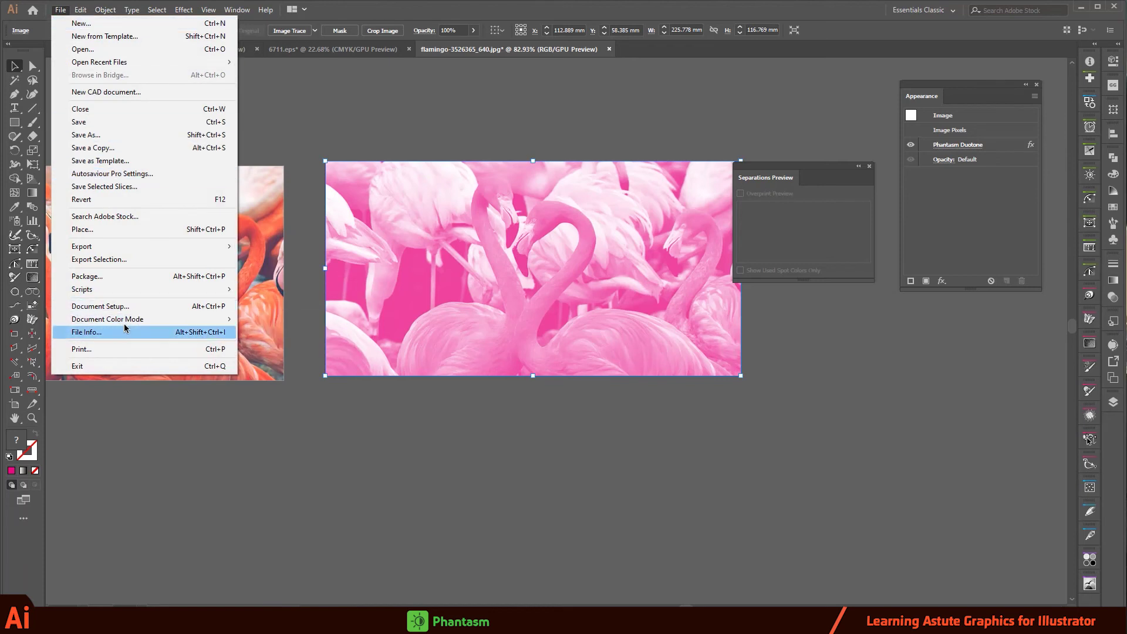
{"action": "left_click", "coordinate": [265, 320]}
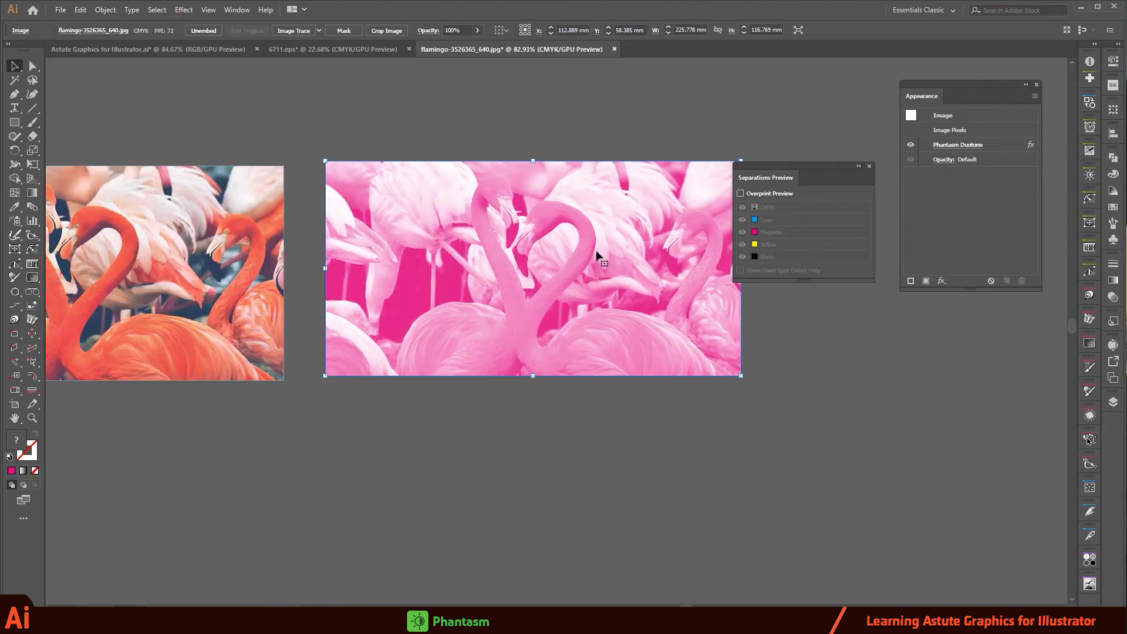
{"action": "scroll", "coordinate": [452, 167], "scroll_direction": "right", "scroll_amount": 3}
{"action": "left_click_drag", "start_coordinate": [451, 221], "coordinate": [476, 347]}
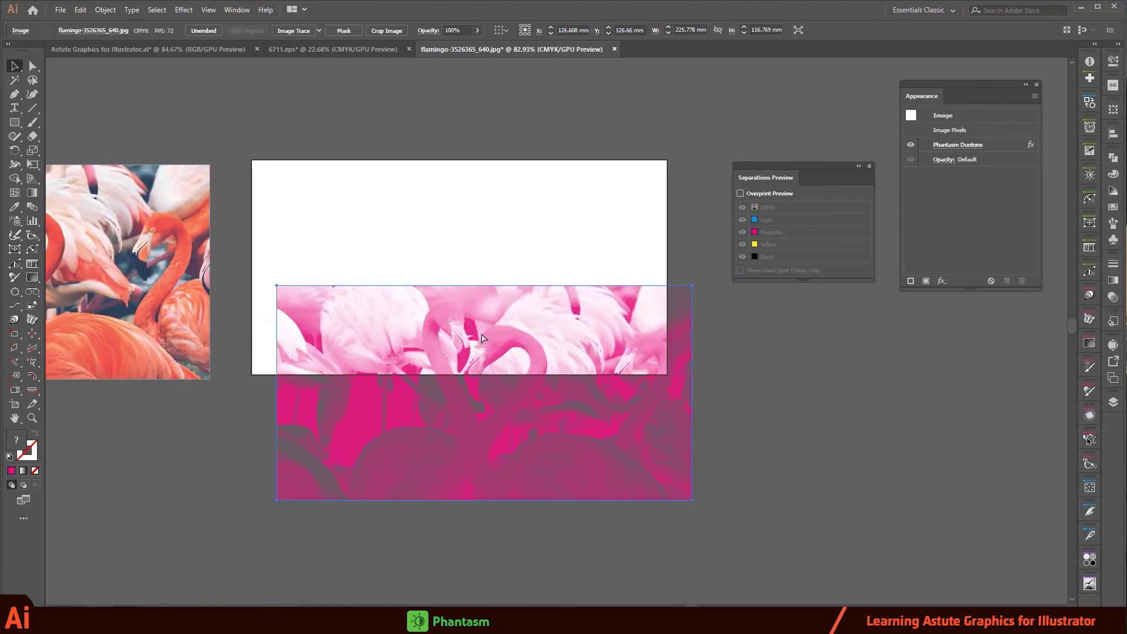
Step: Hide the cyan and yellow plates in Separations Preview and delete the left flamingo photo
{"action": "key", "text": "ctrl+z"}
{"action": "left_click", "coordinate": [741, 194]}
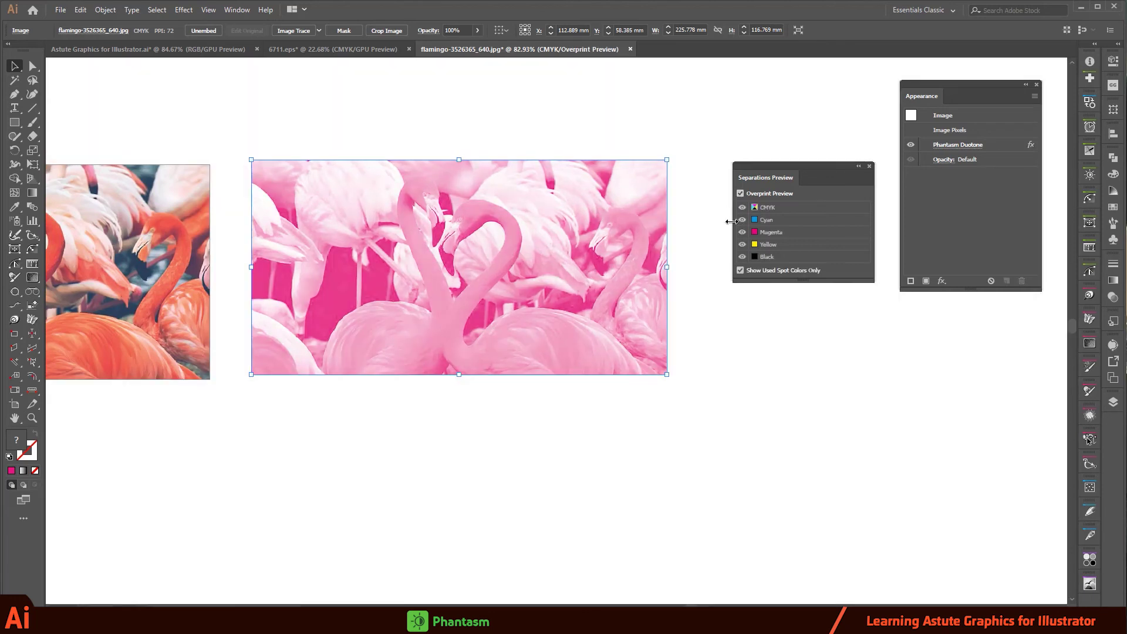
{"action": "left_click", "coordinate": [742, 244]}
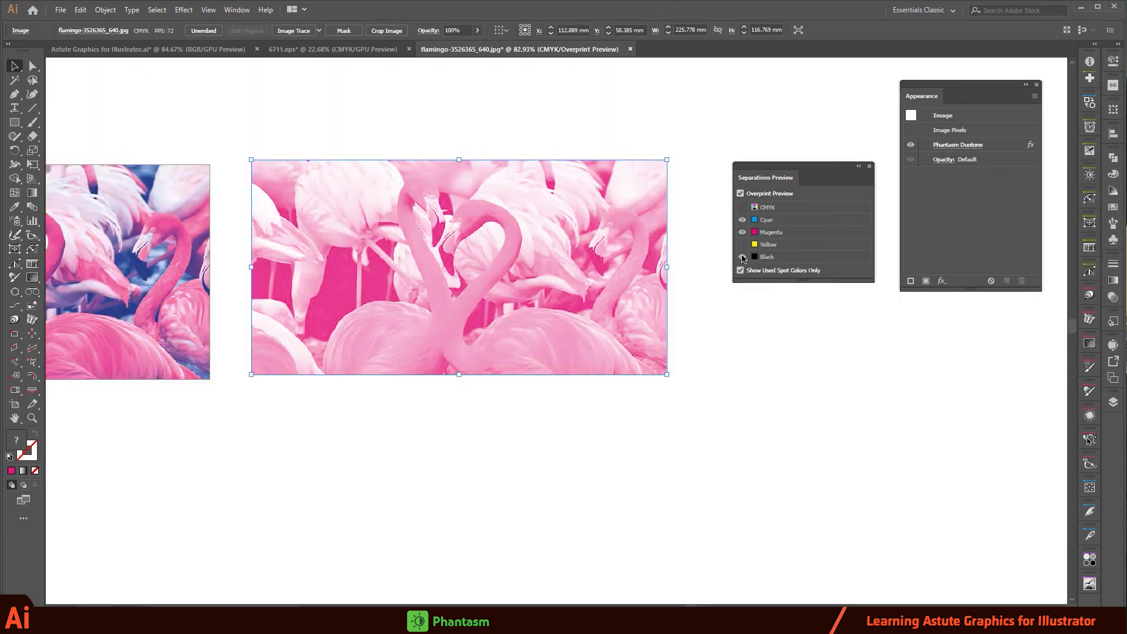
{"action": "left_click", "coordinate": [742, 220]}
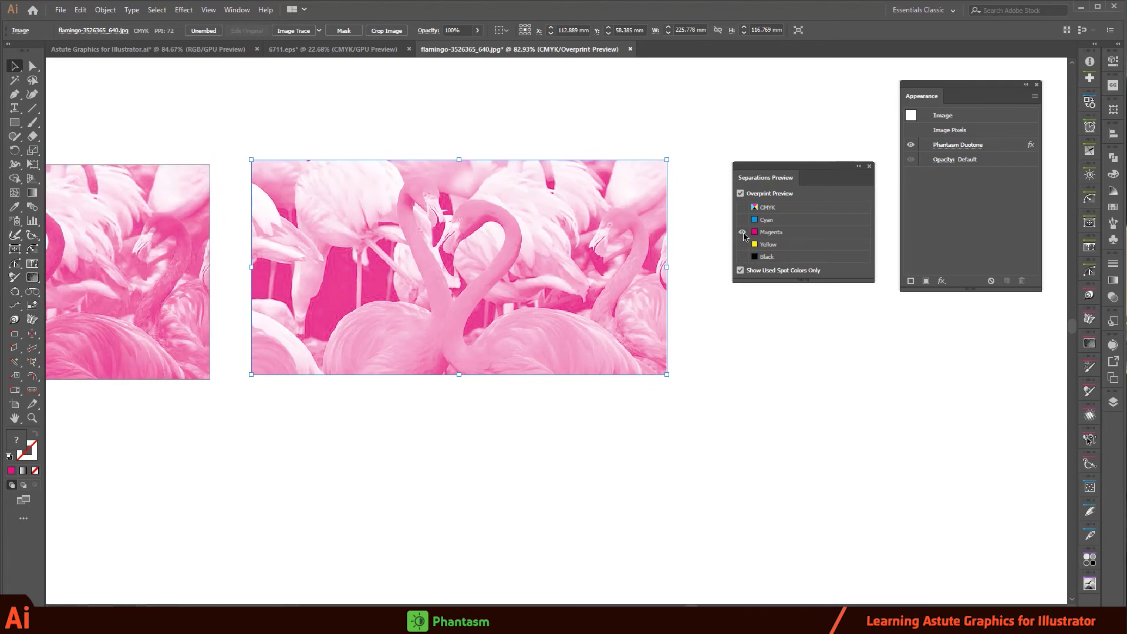
{"action": "mouse_move", "coordinate": [178, 229]}
{"action": "left_mouse_down"}
{"action": "mouse_move", "coordinate": [174, 263]}
{"action": "mouse_move", "coordinate": [176, 233]}
{"action": "left_mouse_up"}
{"action": "key", "text": "Delete"}
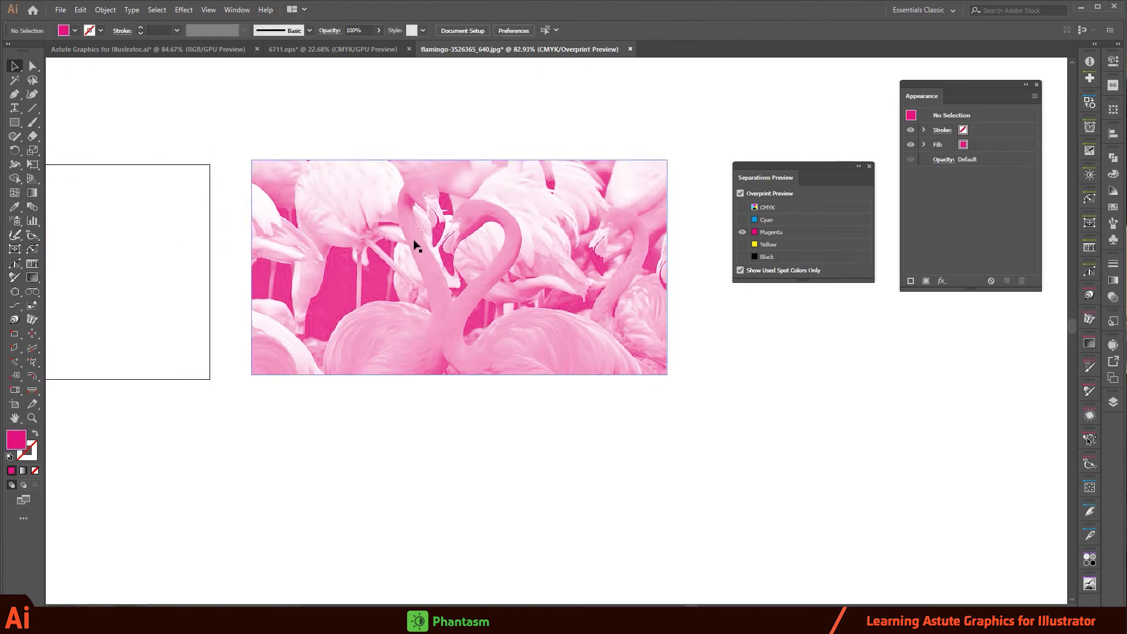
Step: Toggle the Magenta plate to confirm it alone carries the duotone, then reopen Phantasm Duotone
{"action": "left_click", "coordinate": [742, 232]}
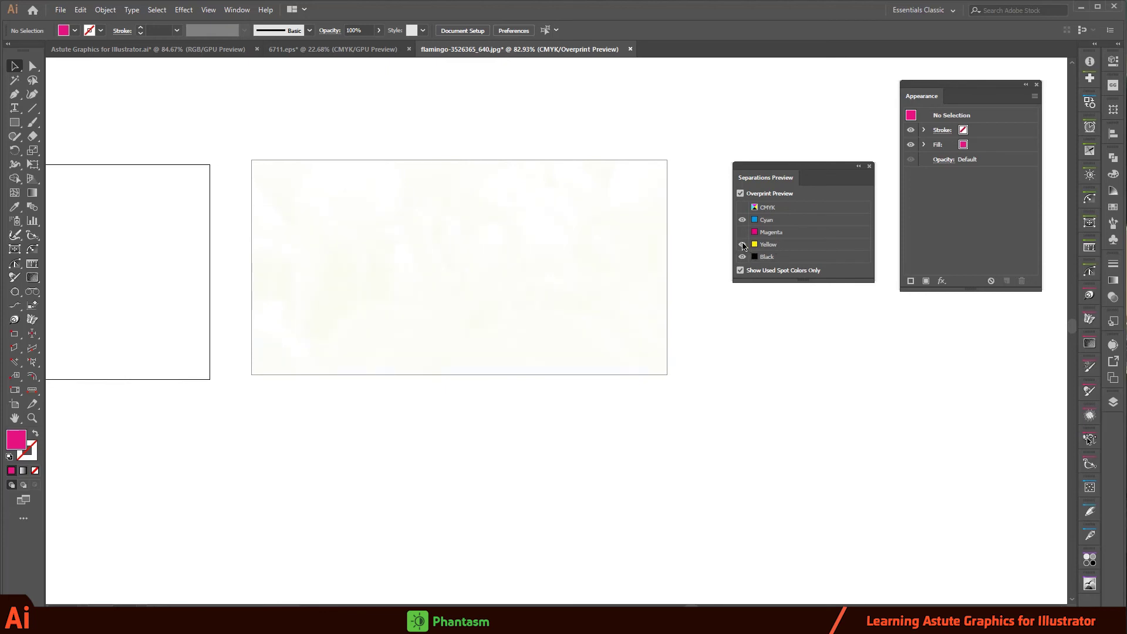
{"action": "left_click", "coordinate": [741, 233]}
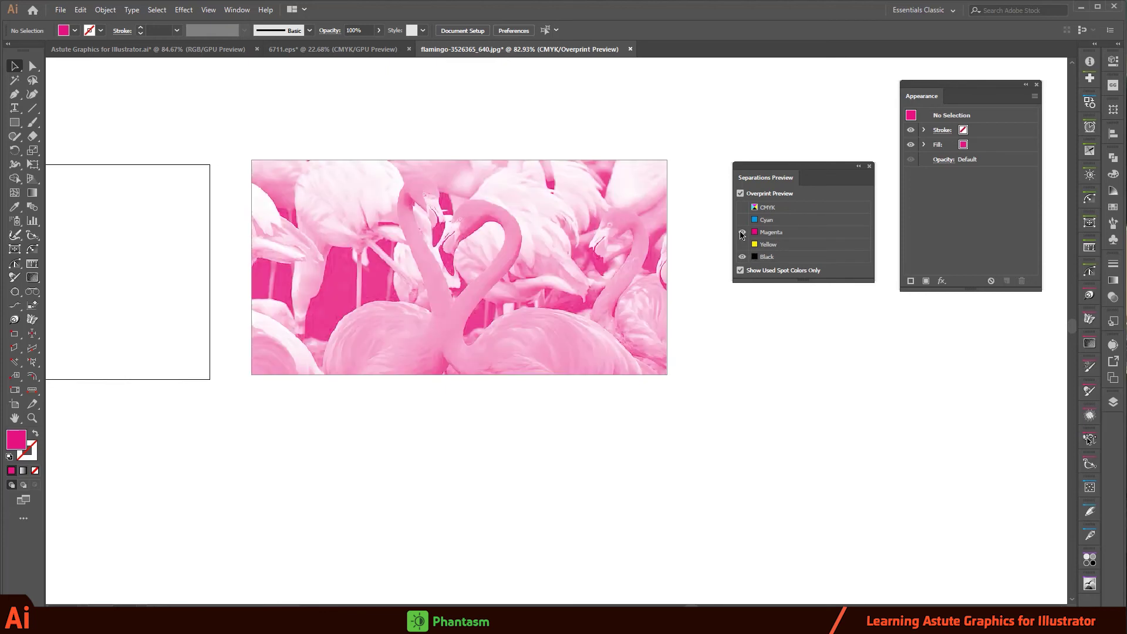
{"action": "left_click", "coordinate": [741, 233]}
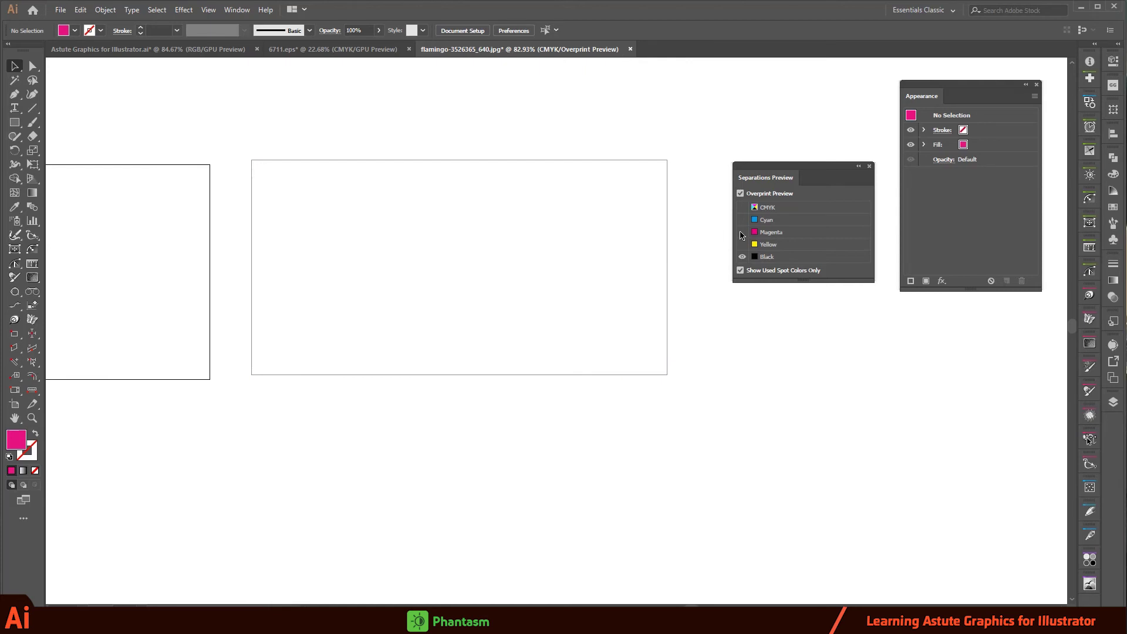
{"action": "left_click", "coordinate": [741, 233]}
{"action": "left_click", "coordinate": [429, 222]}
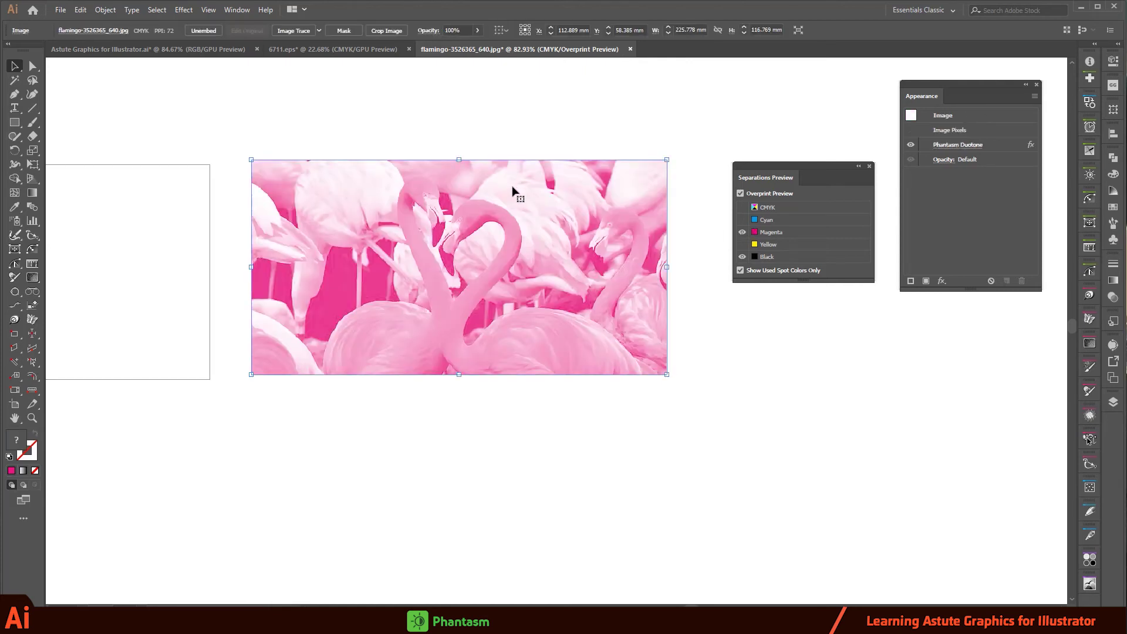
{"action": "left_click", "coordinate": [961, 147]}
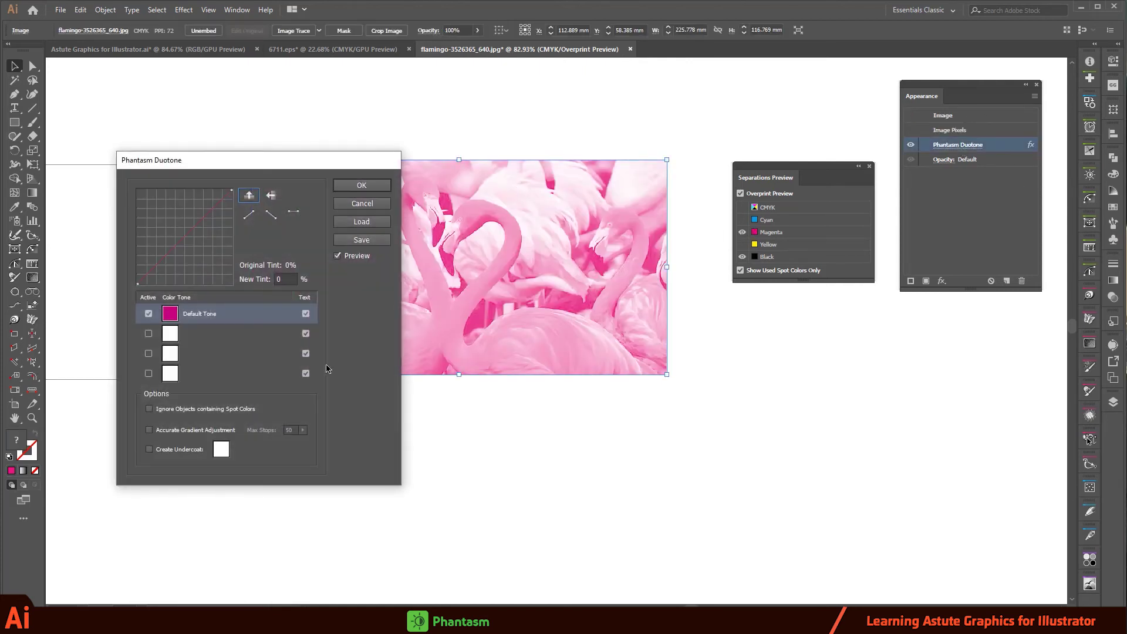
Step: Change the flamingo's Duotone Default Tone to C 0, M 100, Y 0, K 0 and apply it
{"action": "left_click", "coordinate": [170, 313]}
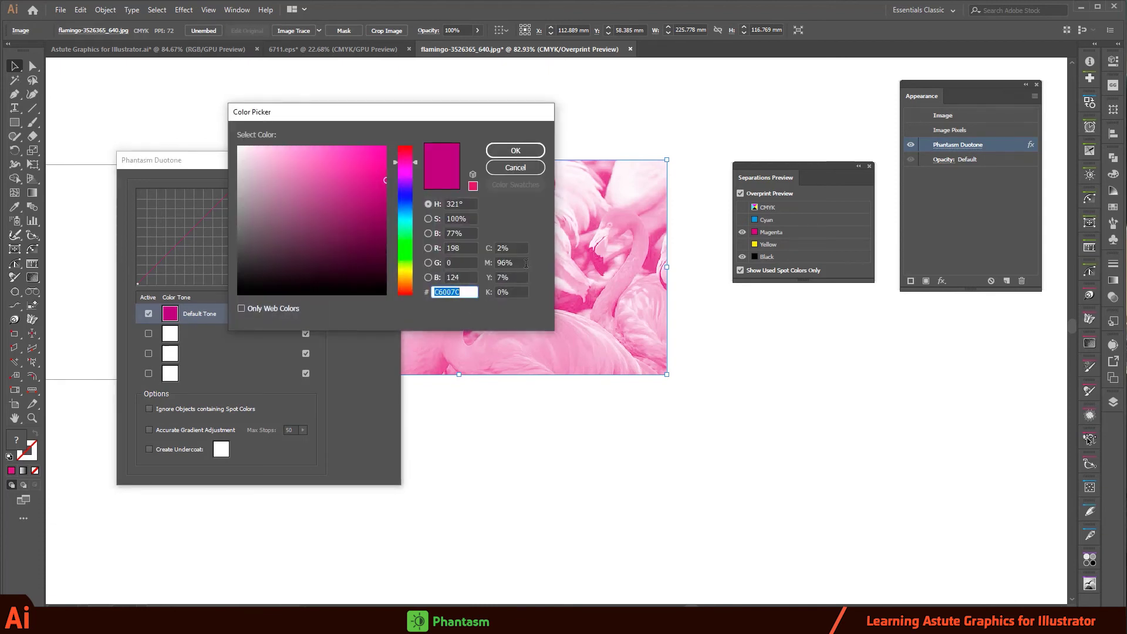
{"action": "left_click", "coordinate": [496, 248]}
{"action": "type", "text": "0"}
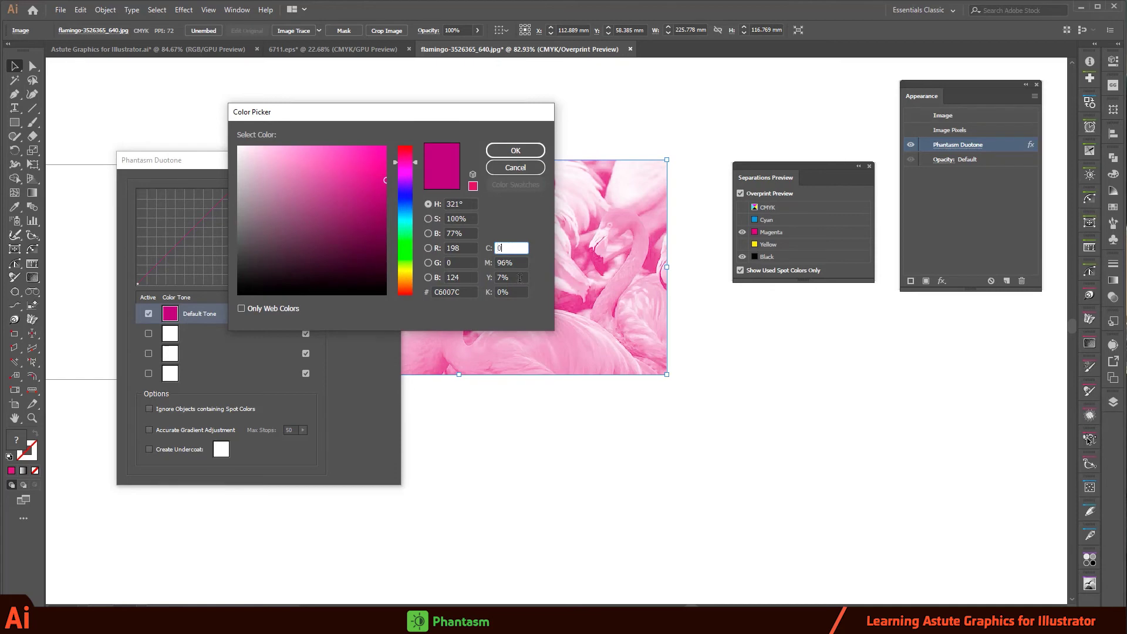
{"action": "key", "text": "Tab"}
{"action": "type", "text": "1"}
{"action": "key", "text": "Tab"}
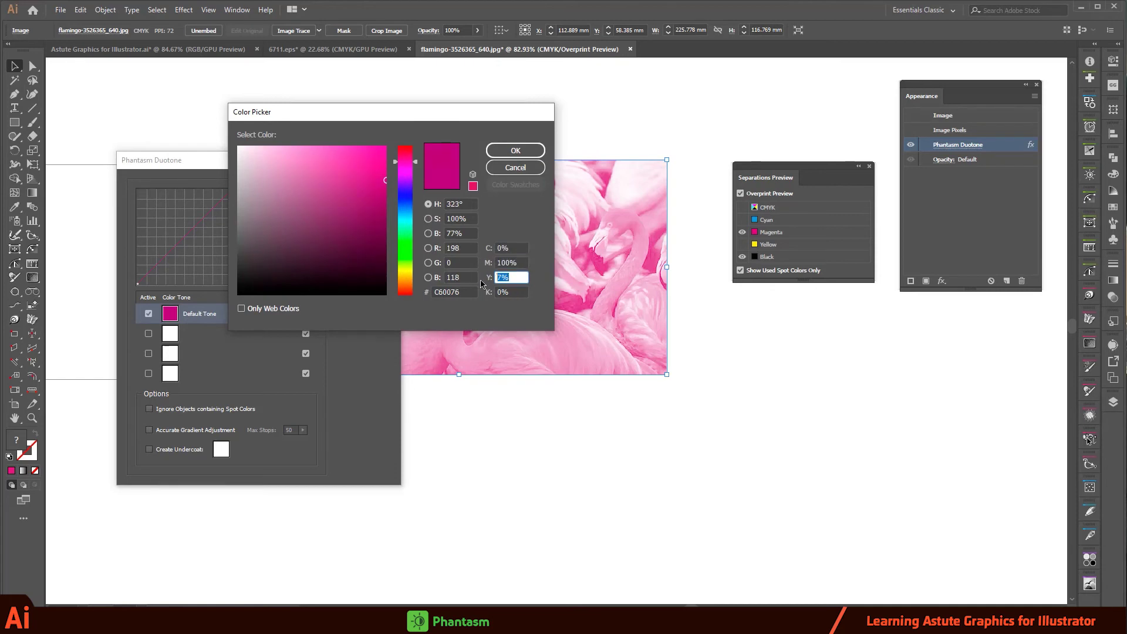
{"action": "type", "text": "0"}
{"action": "key", "text": "Tab"}
{"action": "left_click", "coordinate": [515, 151]}
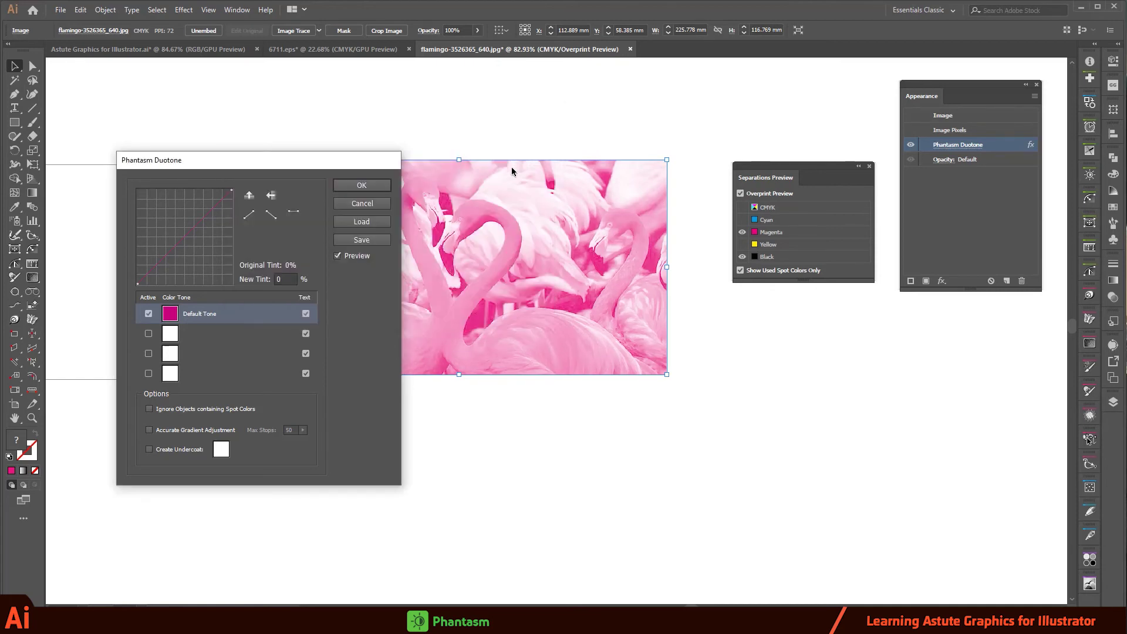
{"action": "left_click", "coordinate": [361, 185]}
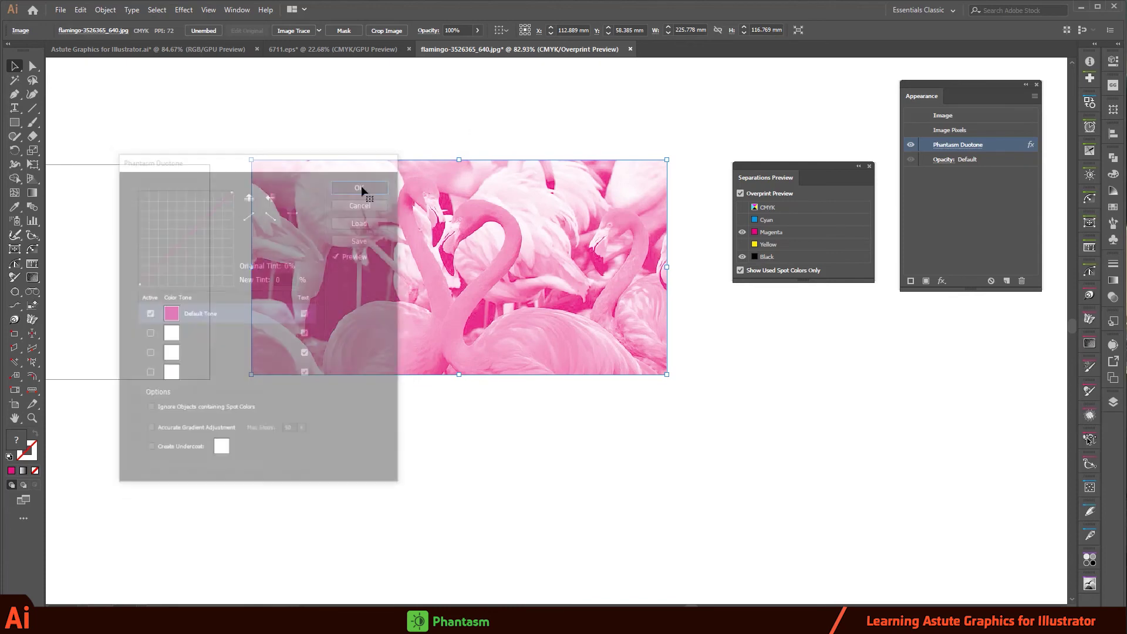
Step: Toggle the Magenta and Cyan plates to confirm a magenta-only print, restore all plates, and disable Overprint Preview
{"action": "left_click", "coordinate": [742, 233]}
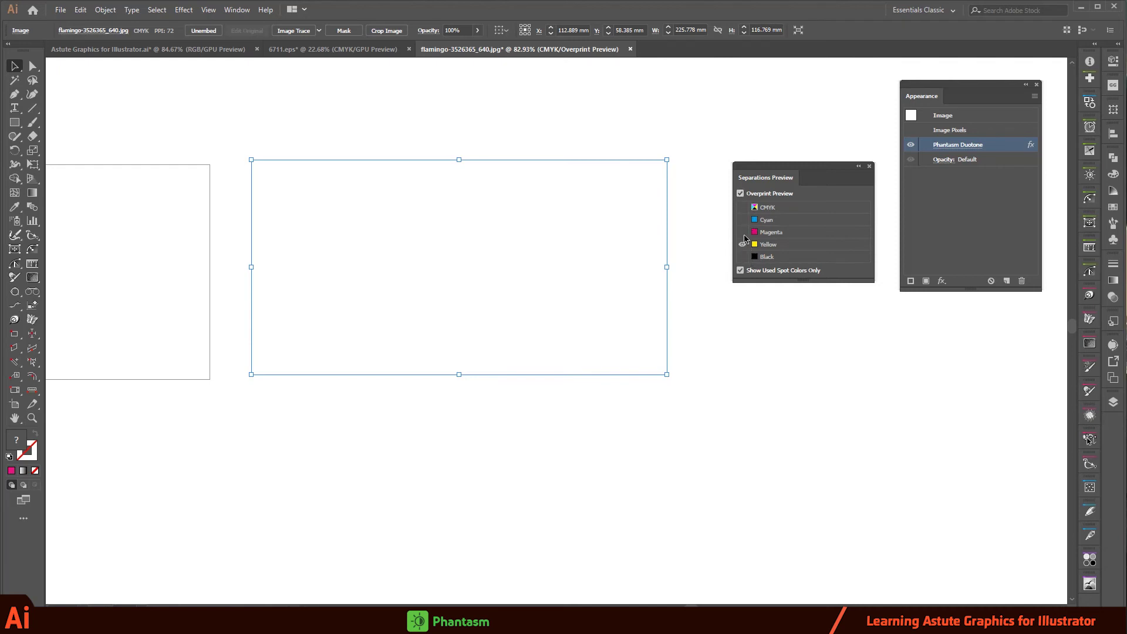
{"action": "left_click", "coordinate": [742, 232]}
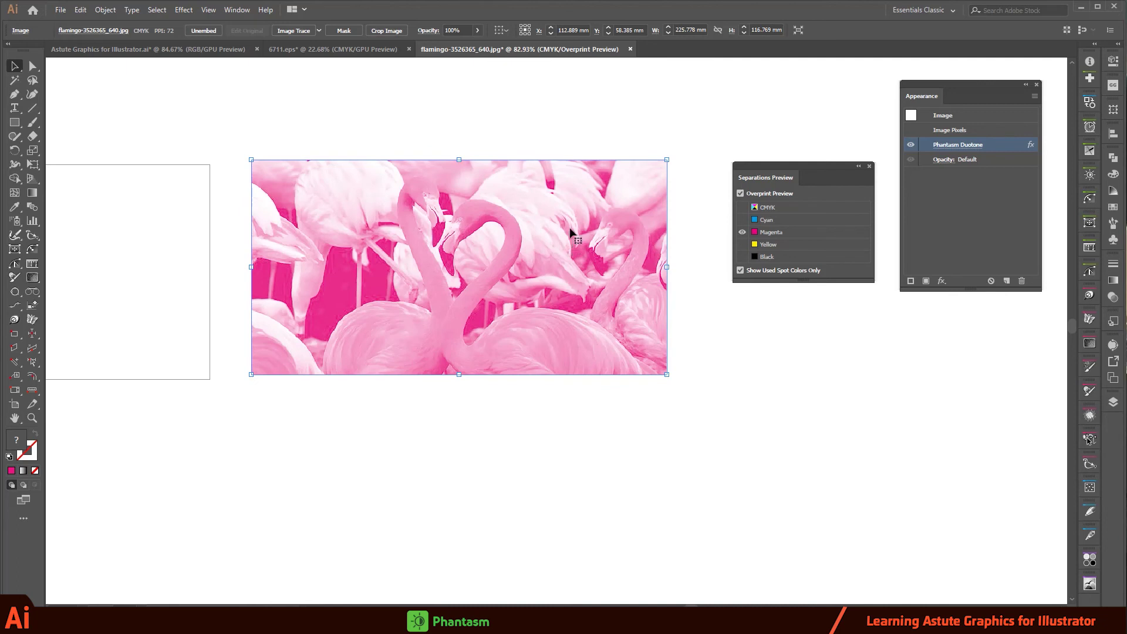
{"action": "left_click", "coordinate": [742, 232]}
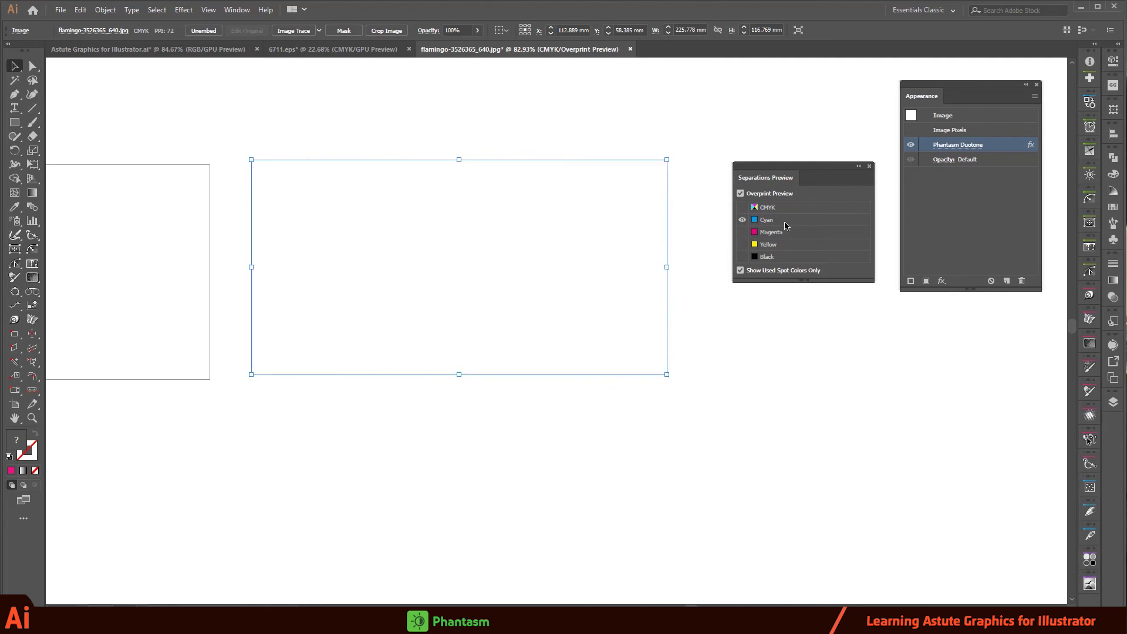
{"action": "left_click", "coordinate": [743, 233]}
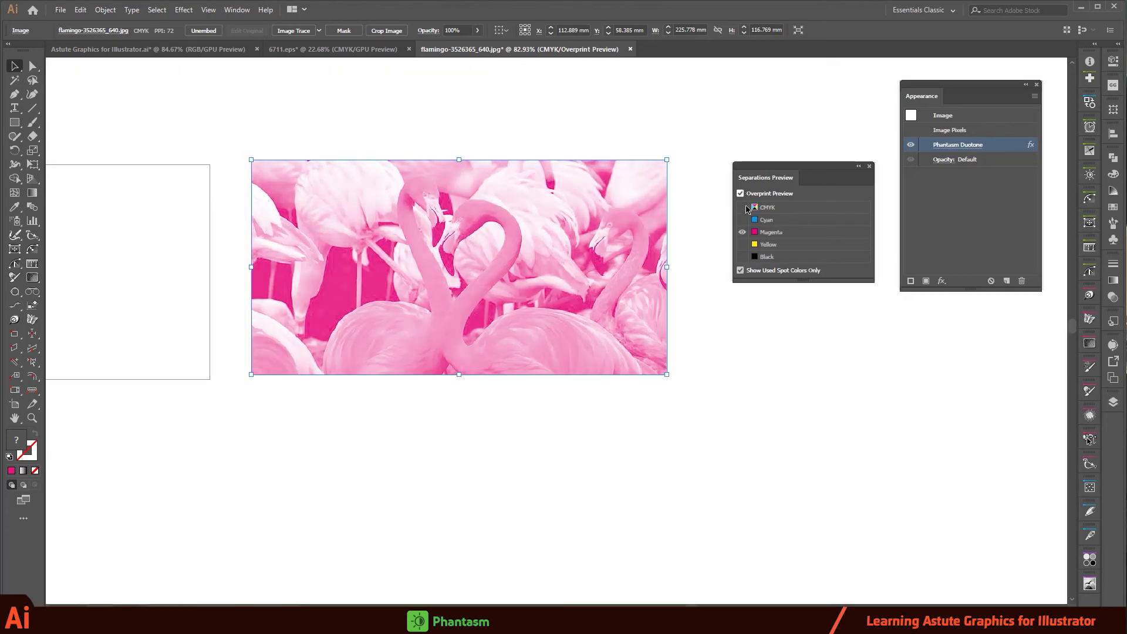
{"action": "left_click", "coordinate": [743, 208]}
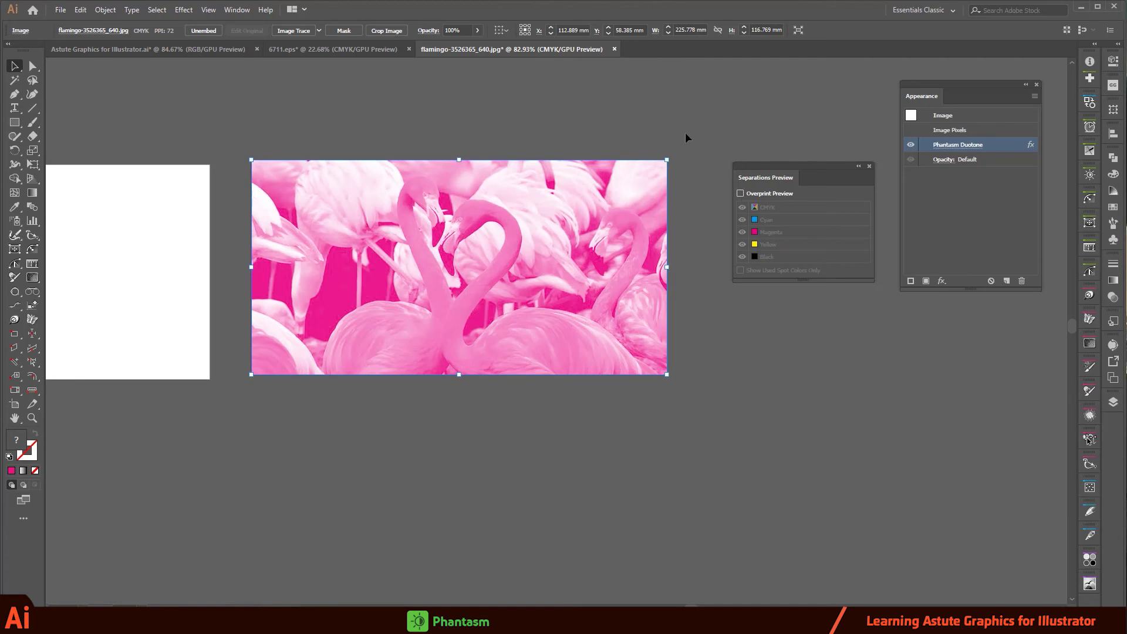
{"action": "left_click", "coordinate": [329, 152]}
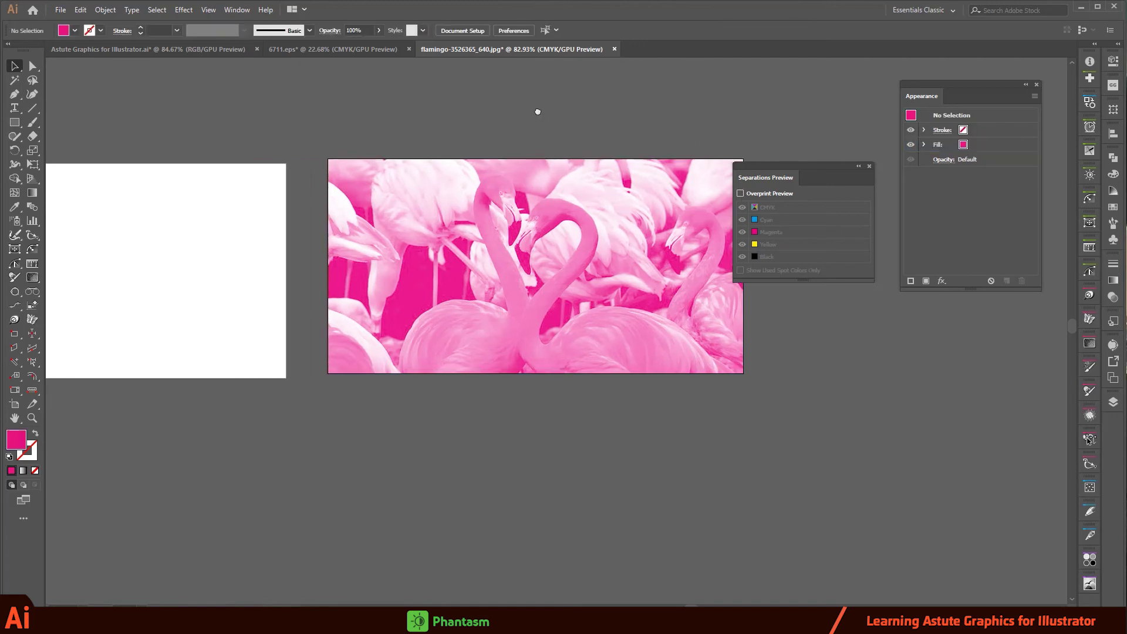
Step: Delete the Phantasm Duotone effect from the flamingo photo's appearance and deselect it
{"action": "left_click", "coordinate": [591, 214]}
{"action": "left_click", "coordinate": [986, 147]}
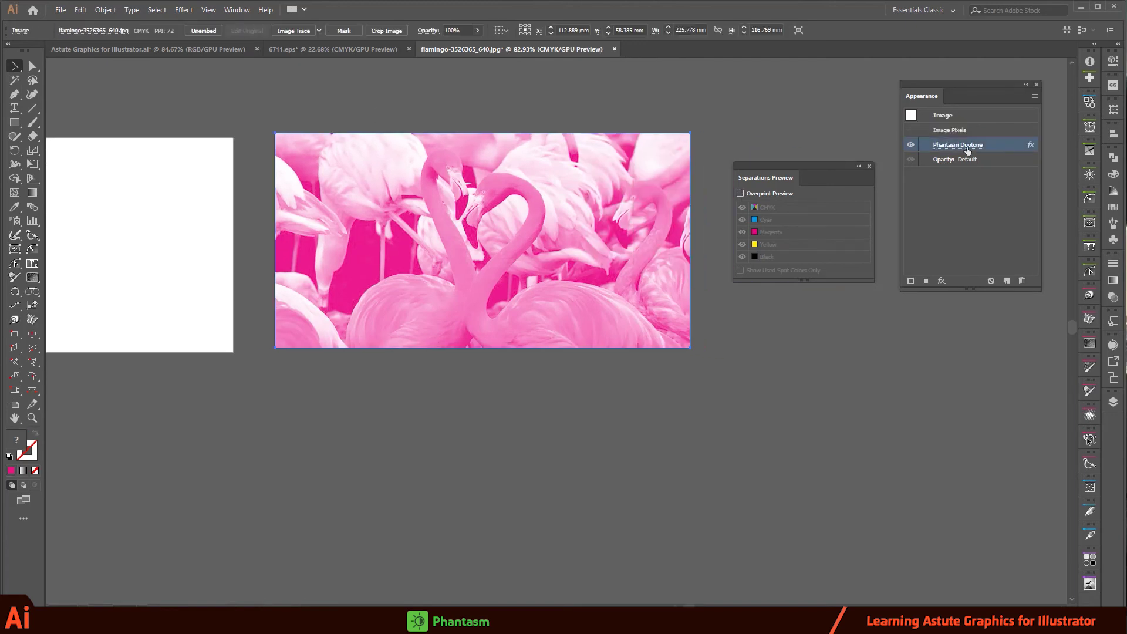
{"action": "left_click", "coordinate": [1022, 281]}
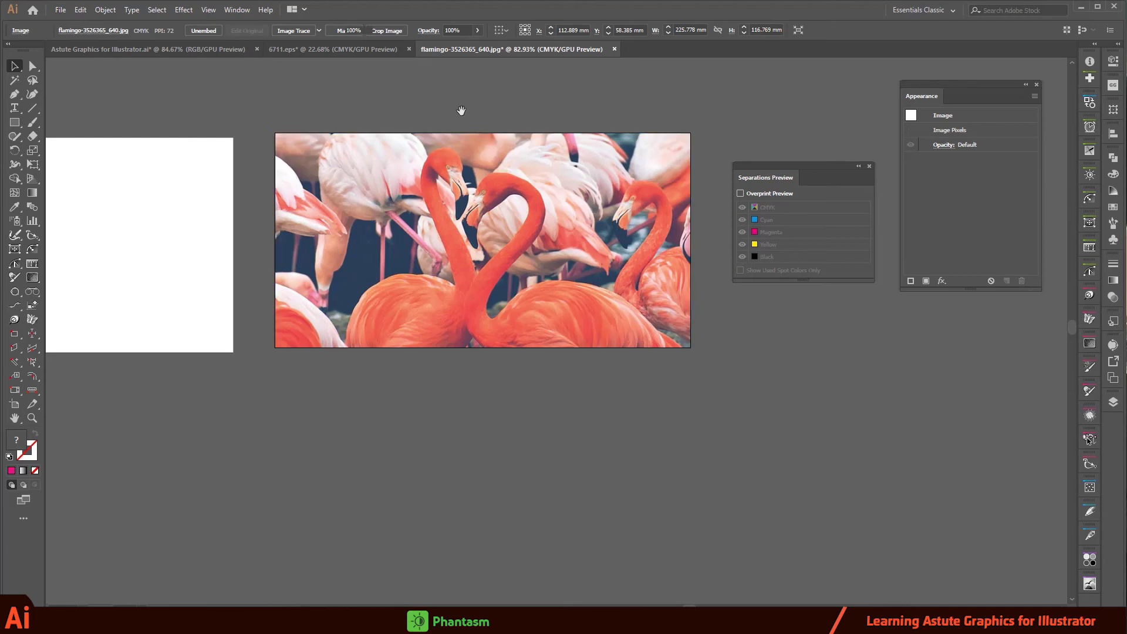
{"action": "left_click", "coordinate": [460, 110]}
{"action": "left_click_drag", "start_coordinate": [447, 228], "coordinate": [444, 238]}
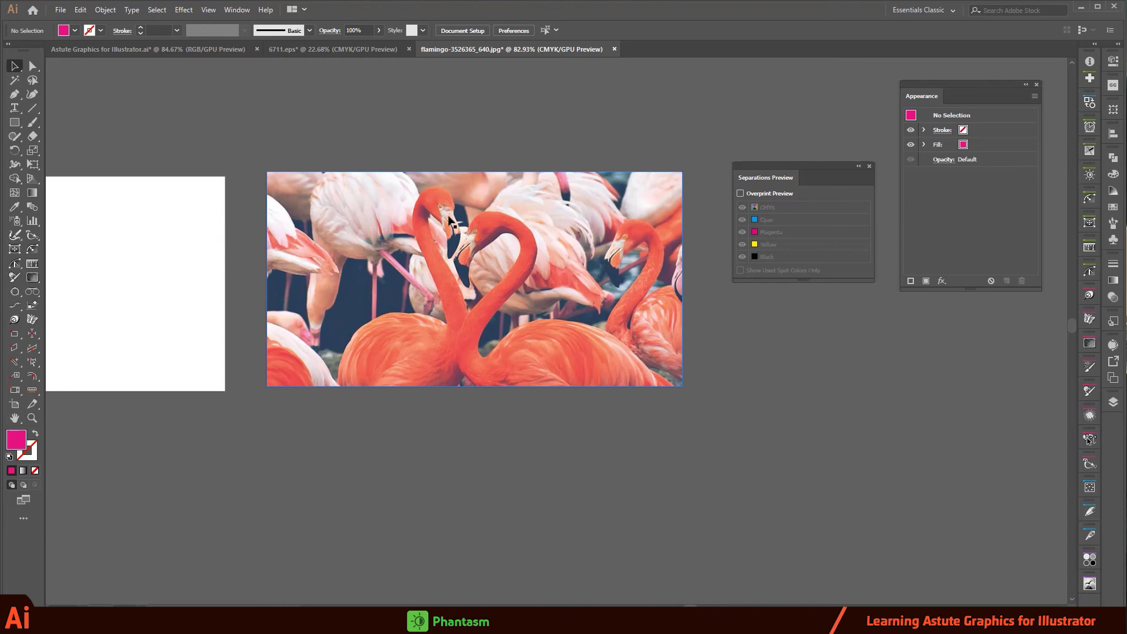
Step: Reopen the Phantasm Duotone dialog from the Effect menu and move it left
{"action": "left_click", "coordinate": [184, 10]}
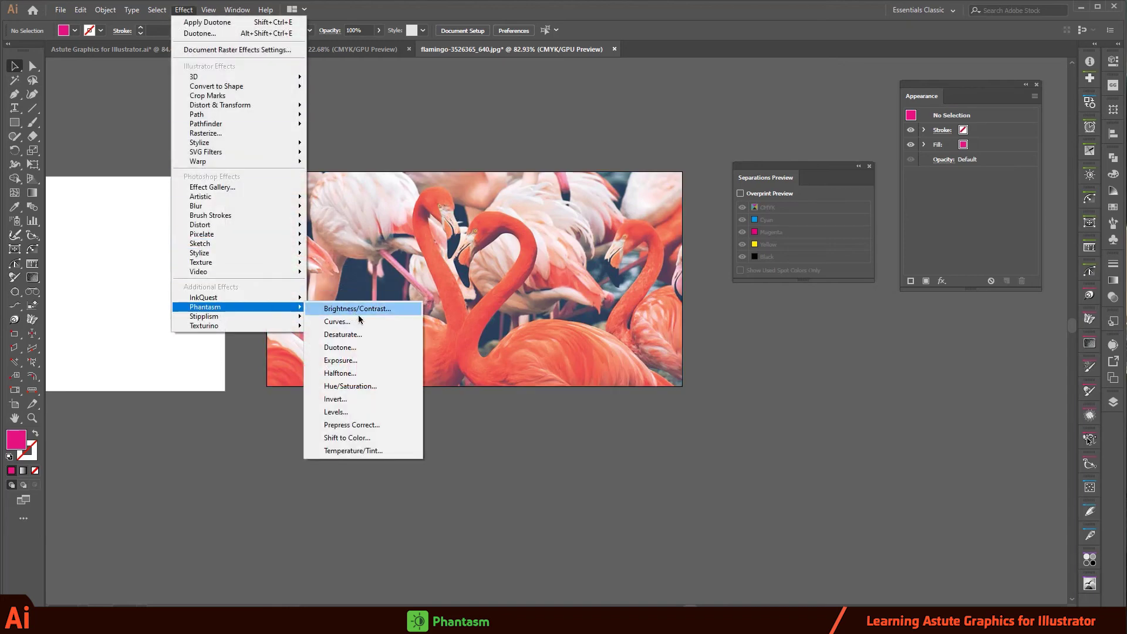
{"action": "mouse_move", "coordinate": [206, 306]}
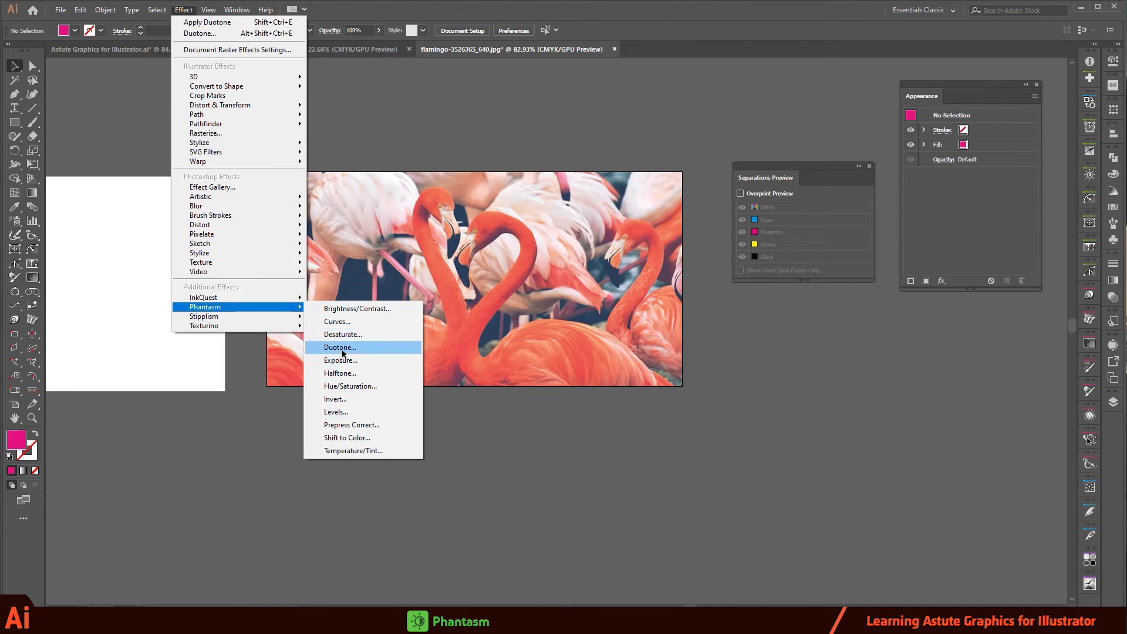
{"action": "left_click", "coordinate": [339, 347]}
{"action": "left_click_drag", "start_coordinate": [247, 157], "coordinate": [179, 147]}
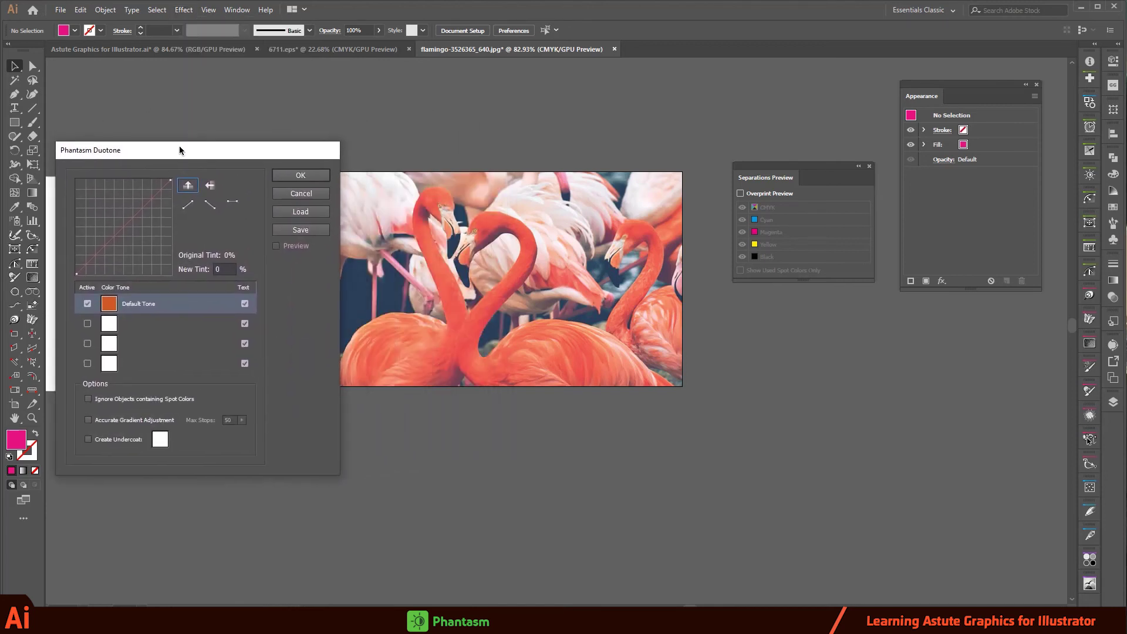
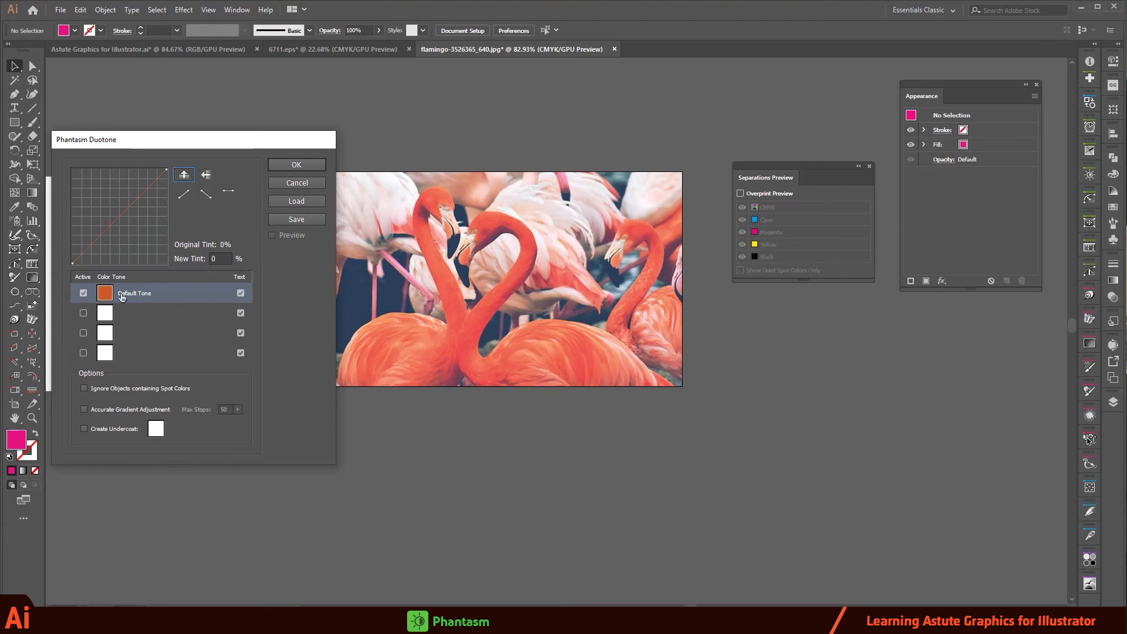
Step: Toggle the Default Tone off and on, then cancel the Phantasm Duotone dialog unapplied
{"action": "left_click", "coordinate": [84, 293]}
{"action": "left_click", "coordinate": [83, 293]}
{"action": "left_click", "coordinate": [305, 184]}
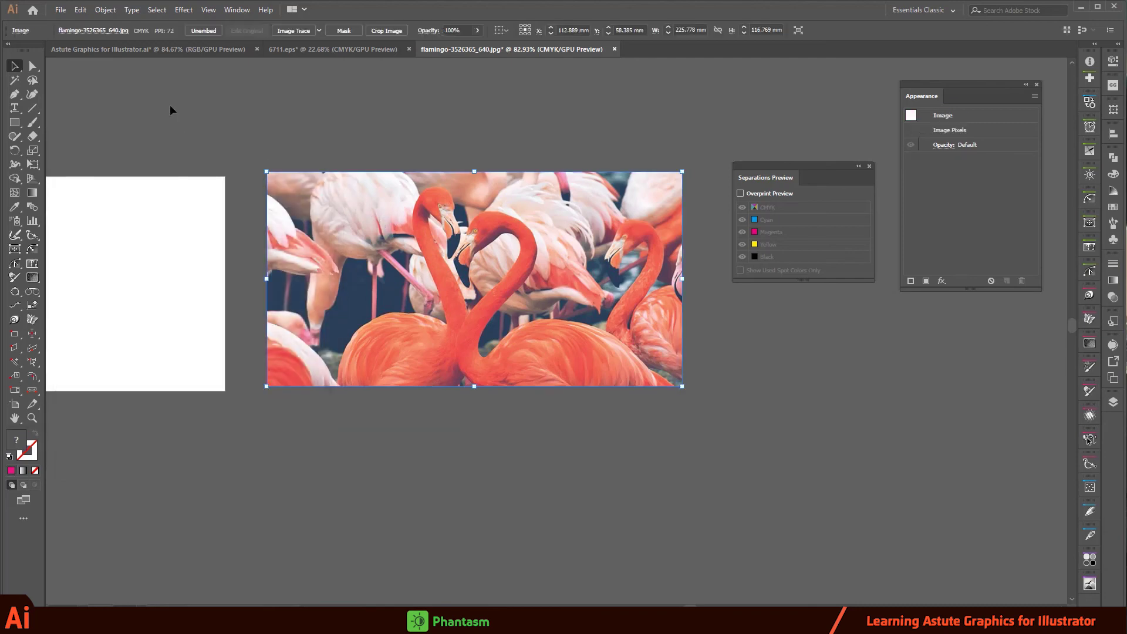
Step: Reopen Effect > Phantasm > Duotone and toggle the Default Tone off and back on
{"action": "left_click", "coordinate": [185, 10]}
{"action": "mouse_move", "coordinate": [205, 306]}
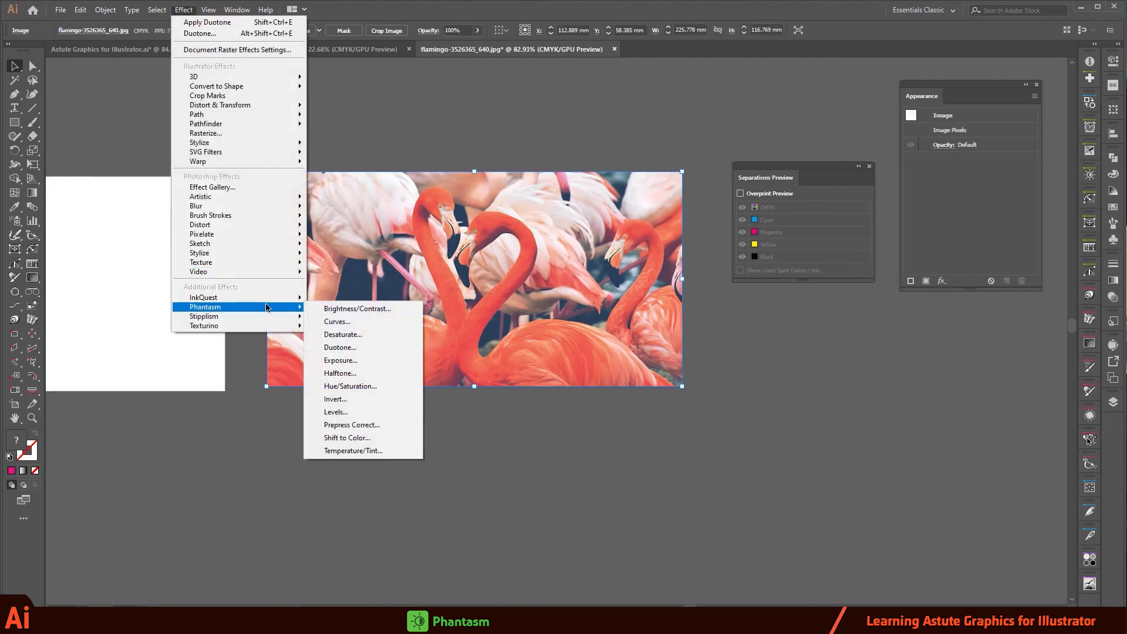
{"action": "left_click", "coordinate": [343, 347]}
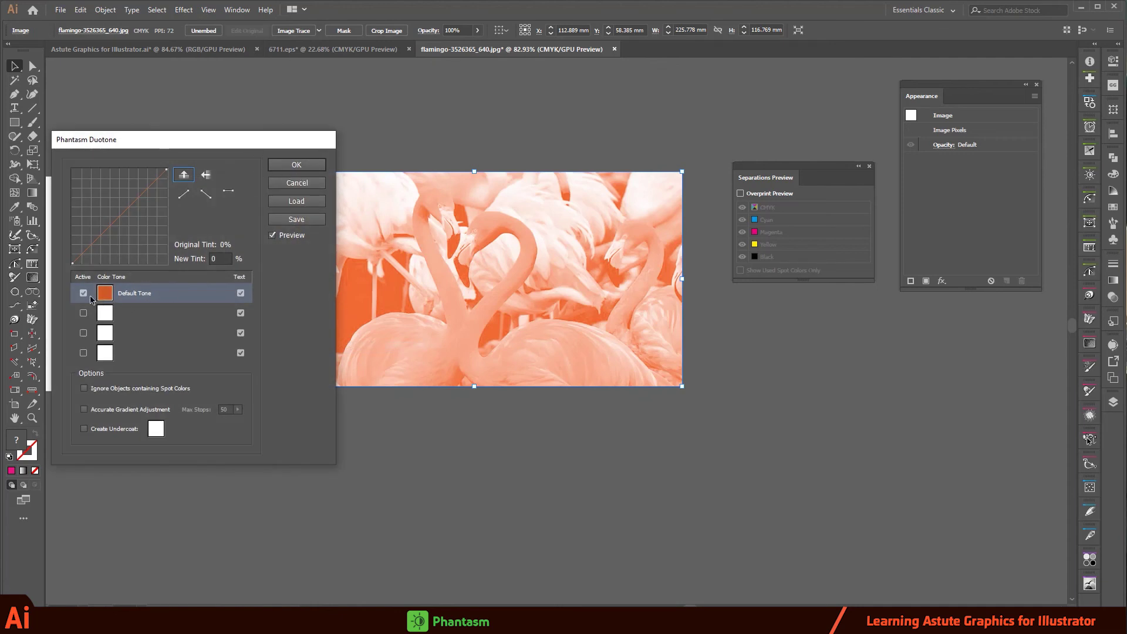
{"action": "left_click", "coordinate": [82, 296]}
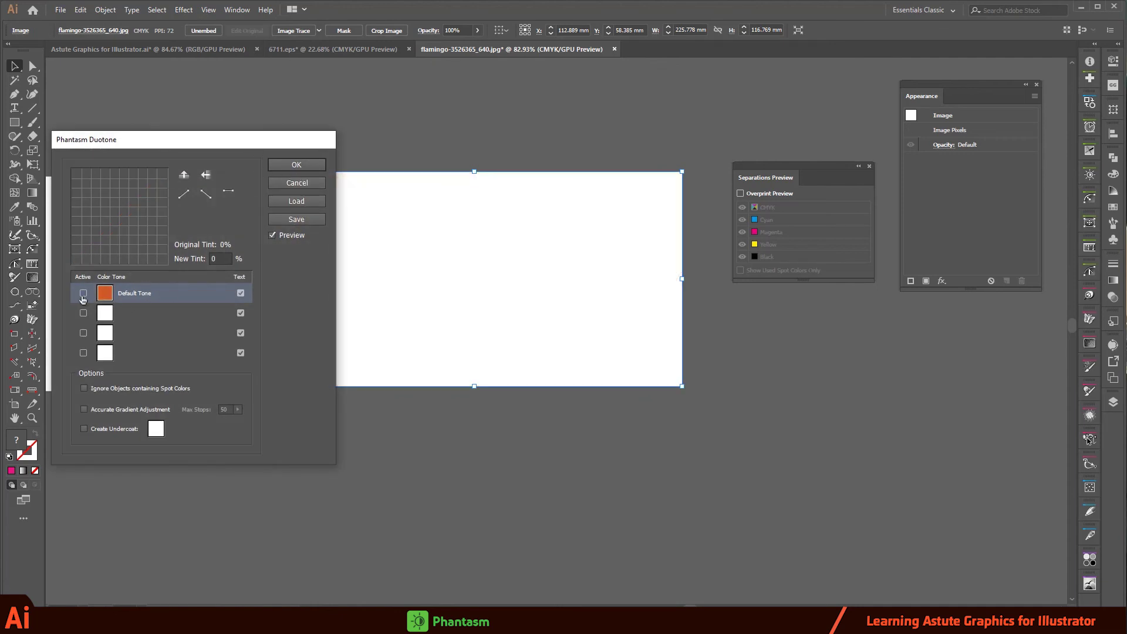
{"action": "left_click", "coordinate": [83, 296]}
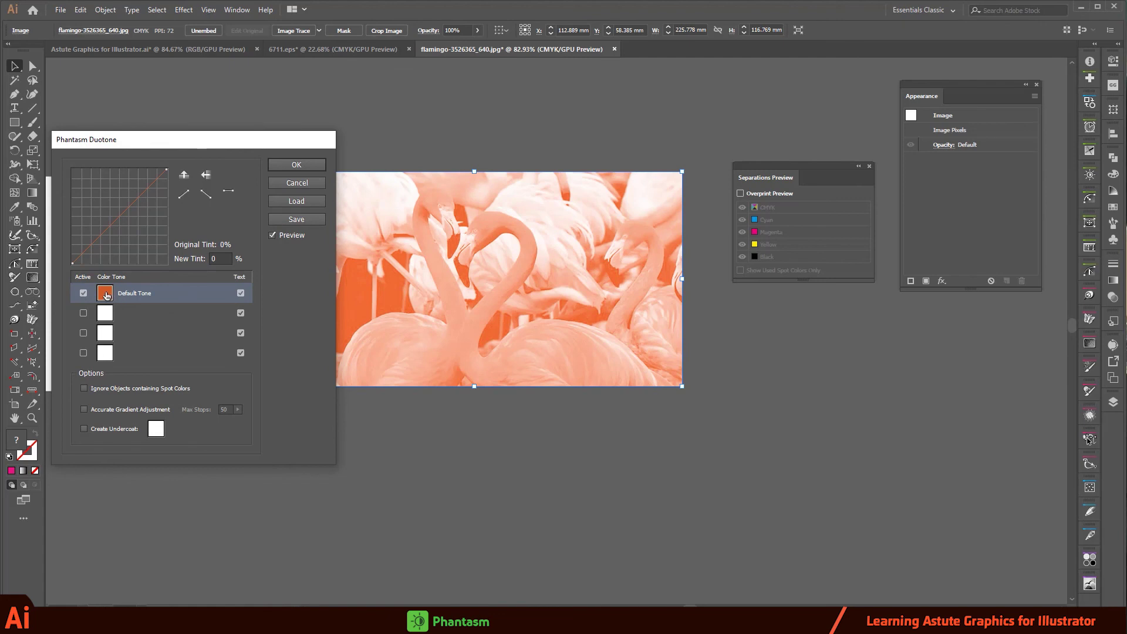
Step: Set the Default Tone colour to C0 M100 Y0 K0 magenta
{"action": "left_click", "coordinate": [105, 294]}
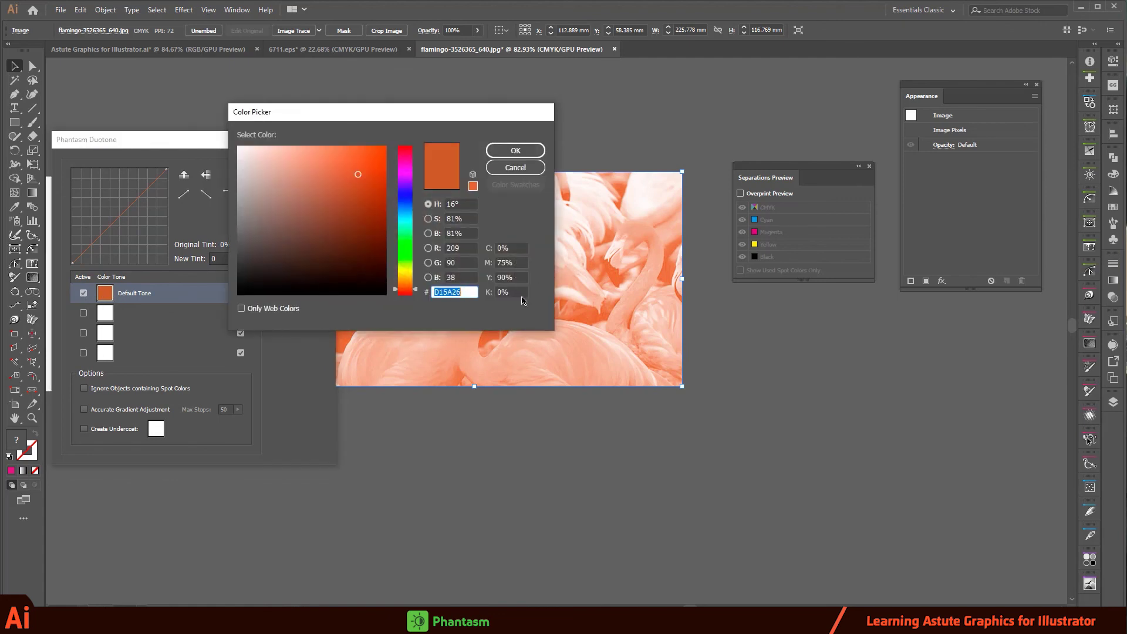
{"action": "double_click", "coordinate": [506, 277]}
{"action": "type", "text": "0"}
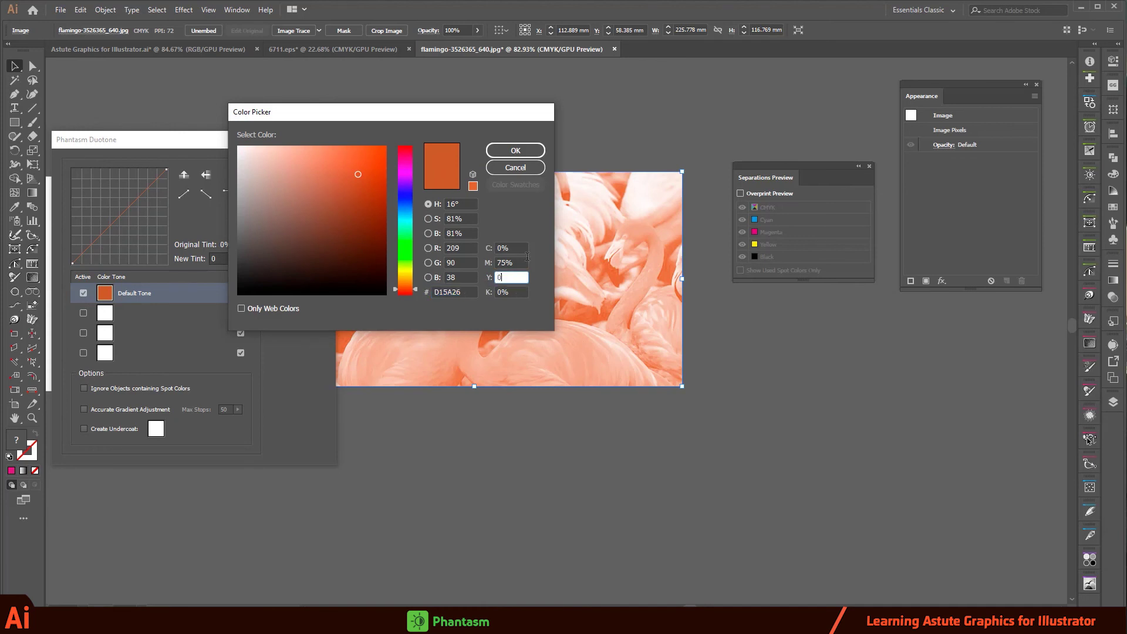
{"action": "left_click", "coordinate": [523, 248]}
{"action": "key", "text": "Tab"}
{"action": "type", "text": "100"}
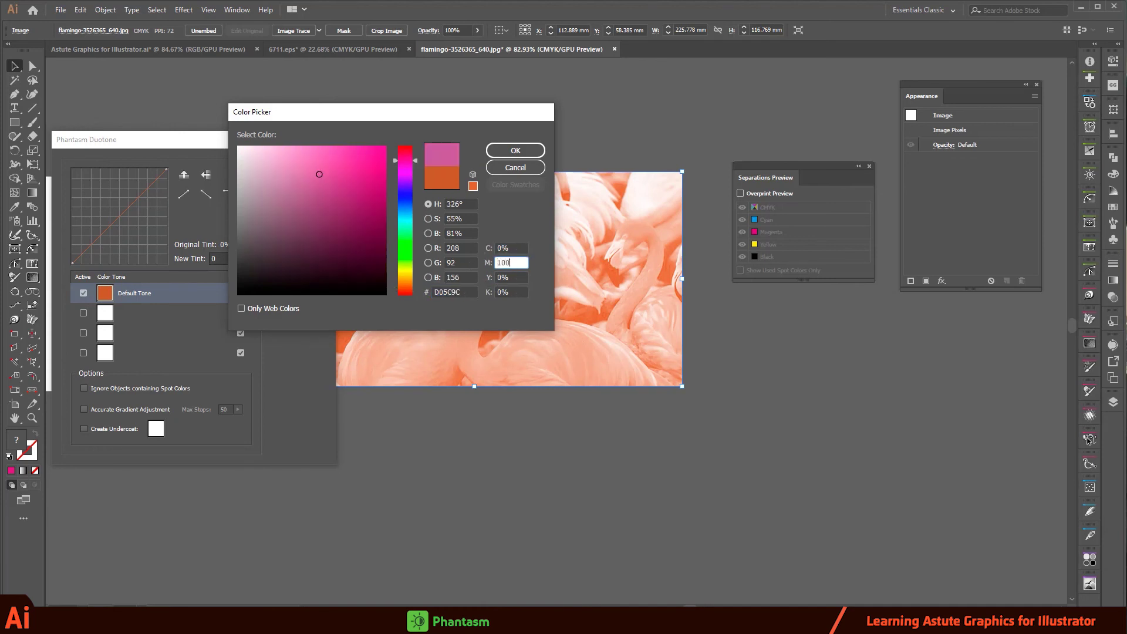
{"action": "left_click", "coordinate": [509, 151]}
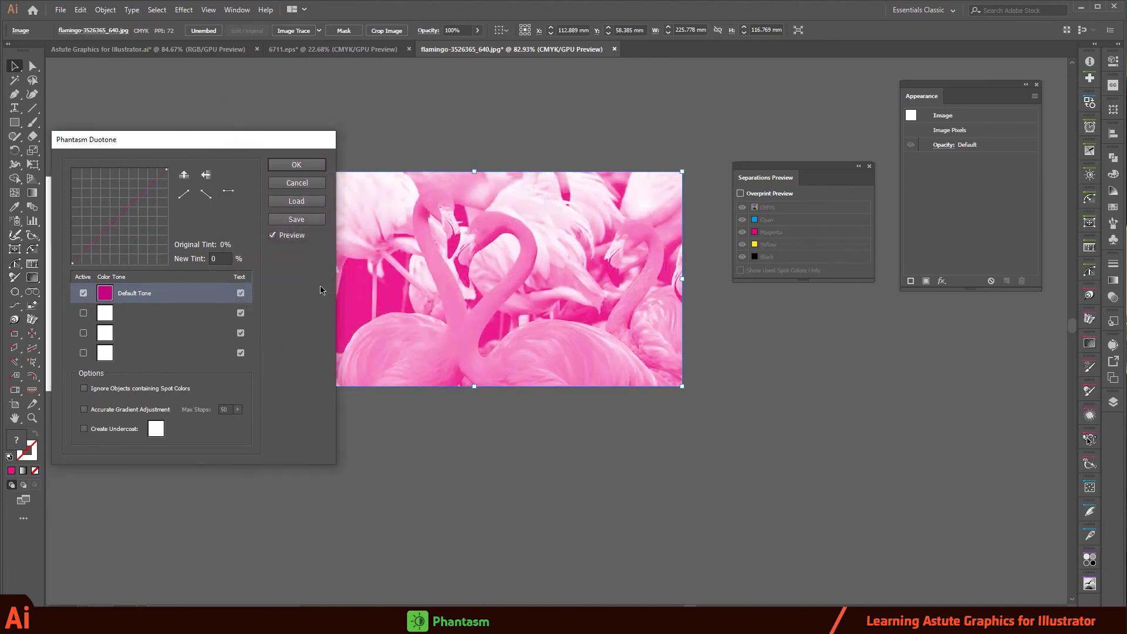
Step: Activate the second tone row, New Color 1, and set its colour to K100 black
{"action": "left_click", "coordinate": [83, 313]}
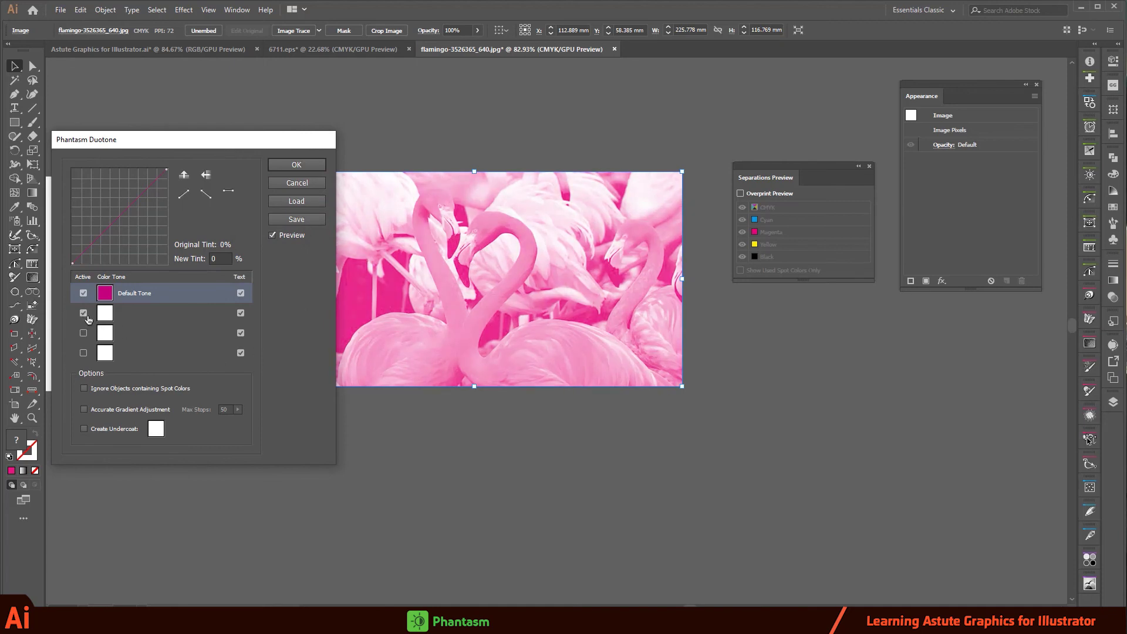
{"action": "left_click", "coordinate": [102, 319]}
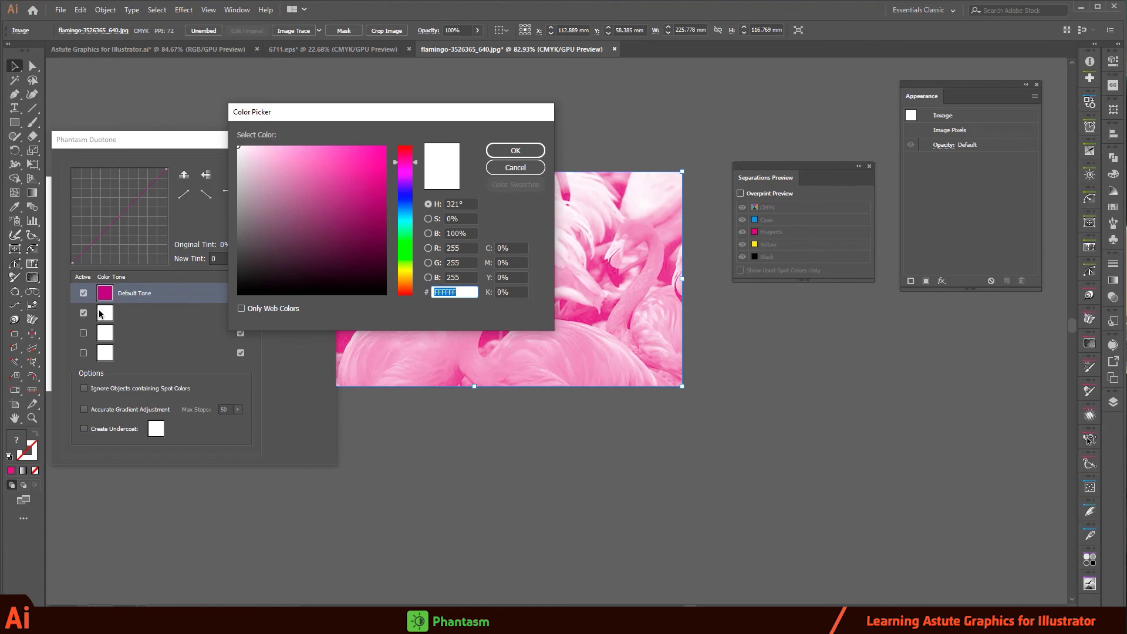
{"action": "left_click", "coordinate": [513, 292]}
{"action": "type", "text": "100"}
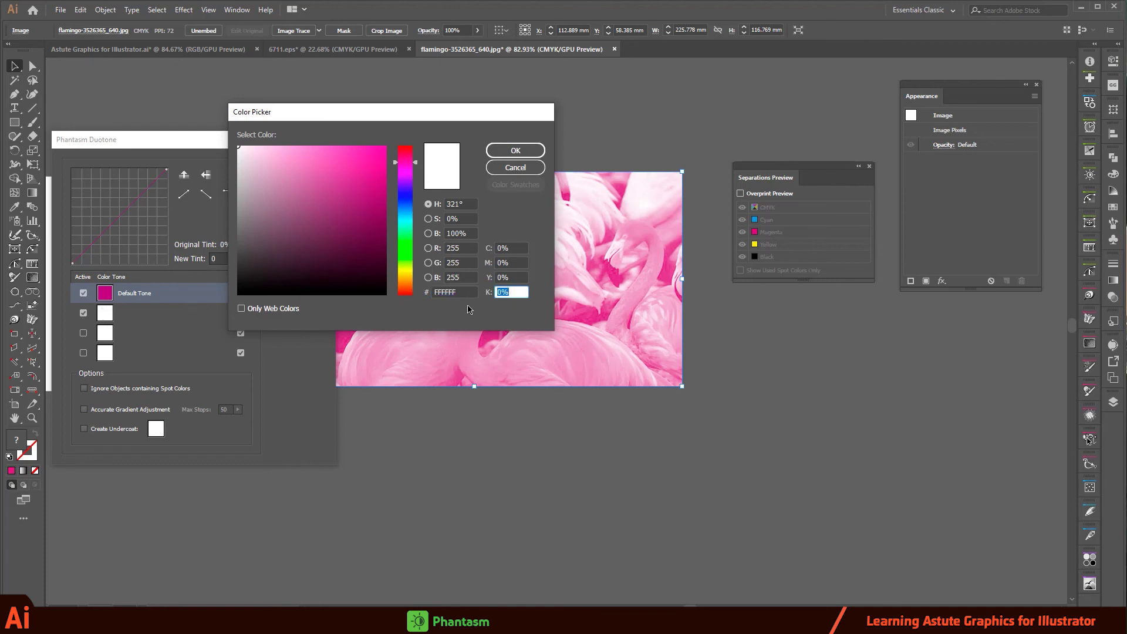
{"action": "left_click", "coordinate": [515, 150]}
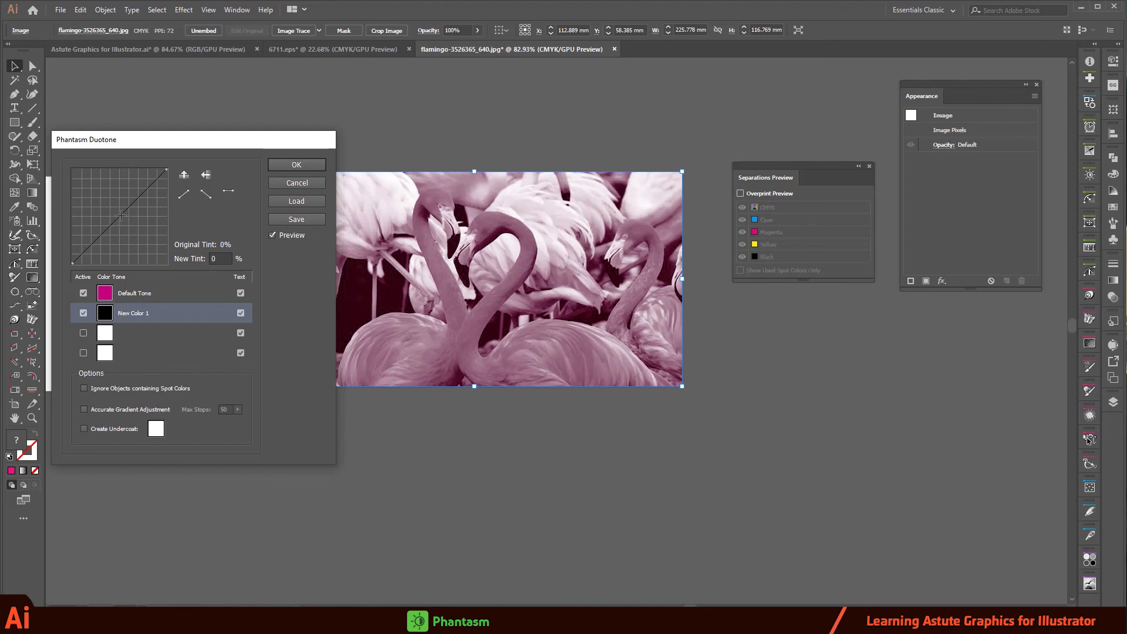
Step: Try the Linear and Inverse curve presets, then ease a lowered midtone point on Linear and apply
{"action": "left_click_drag", "start_coordinate": [122, 217], "coordinate": [124, 221]}
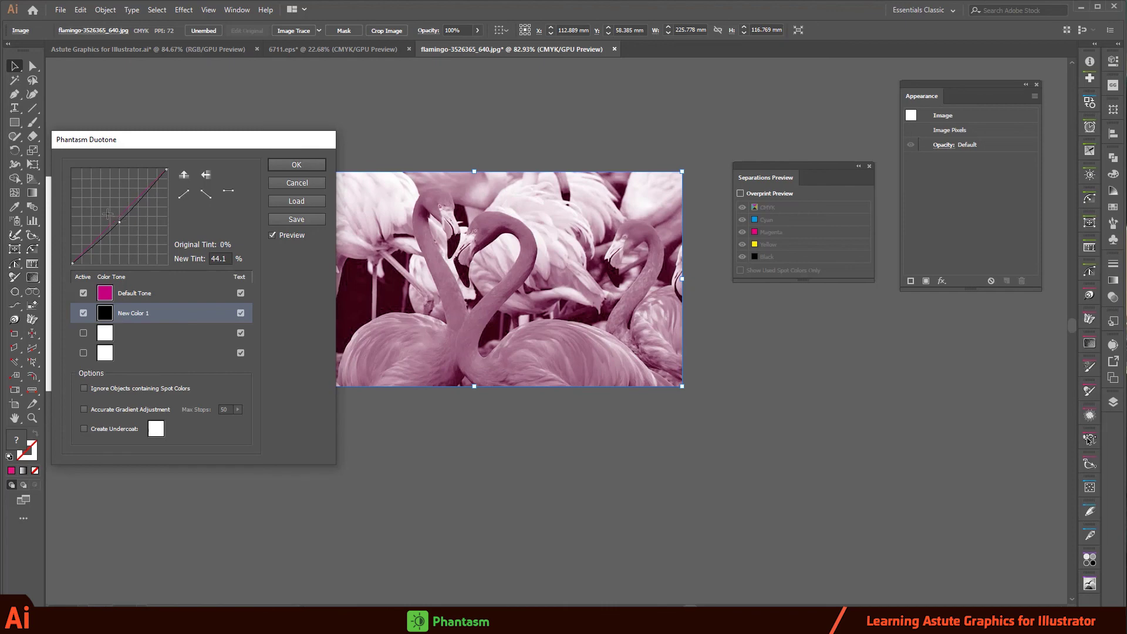
{"action": "left_click_drag", "start_coordinate": [119, 223], "coordinate": [119, 208]}
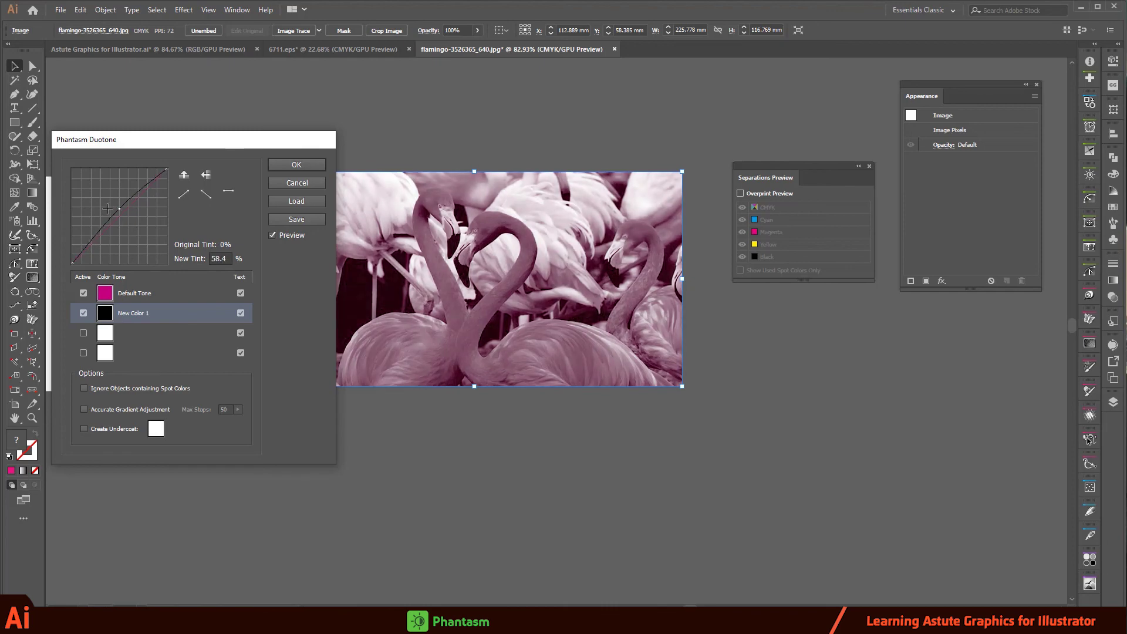
{"action": "left_click", "coordinate": [185, 199]}
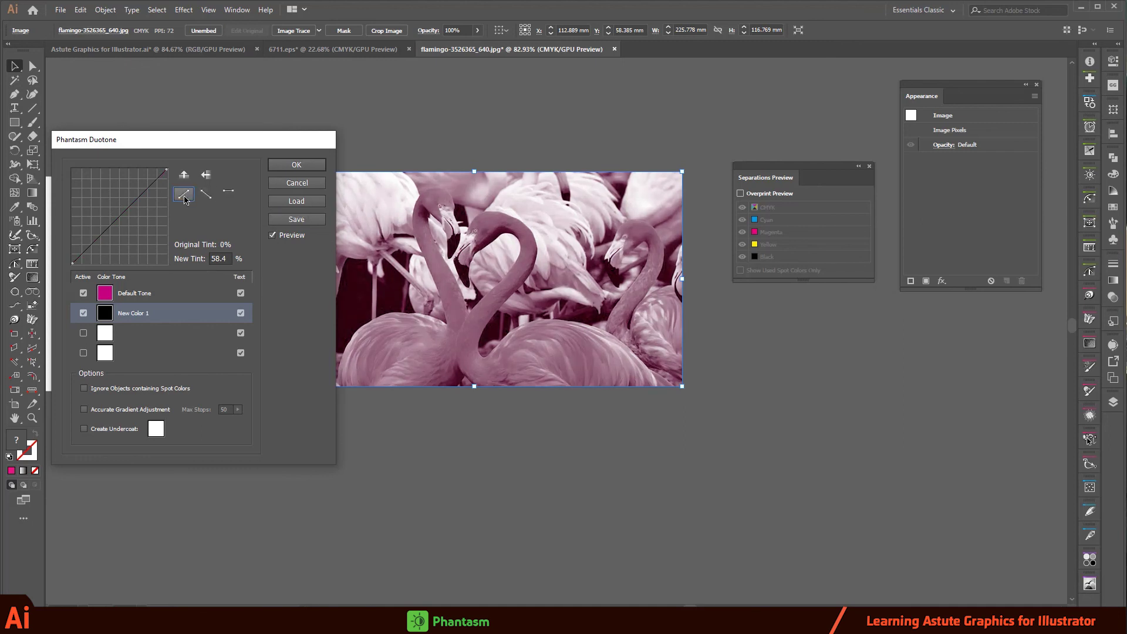
{"action": "left_click", "coordinate": [206, 195]}
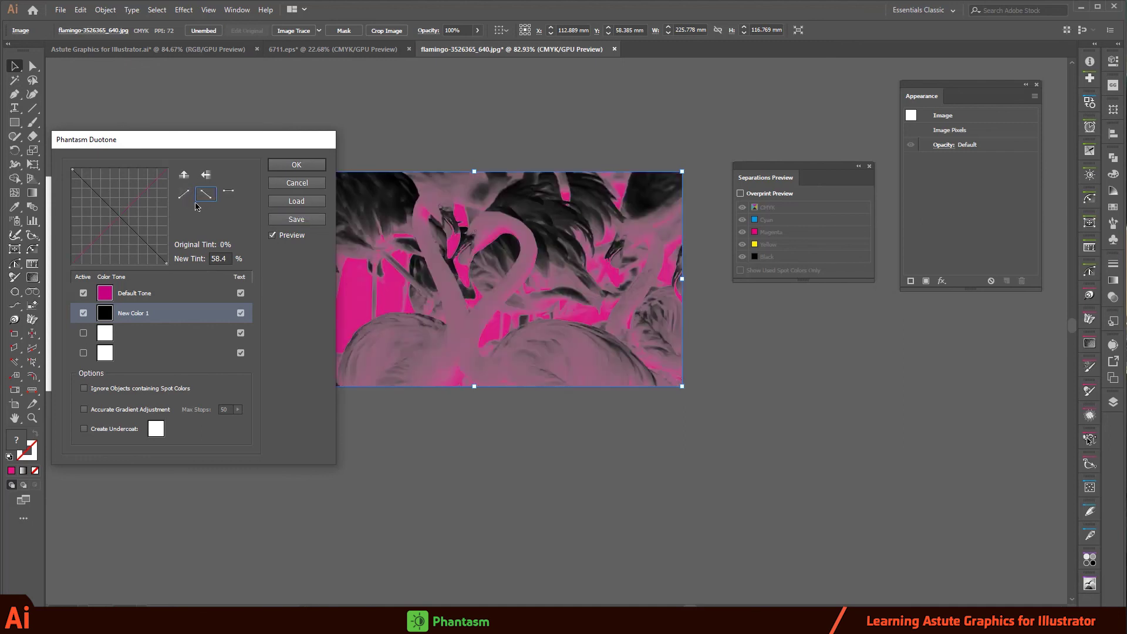
{"action": "left_click", "coordinate": [184, 194]}
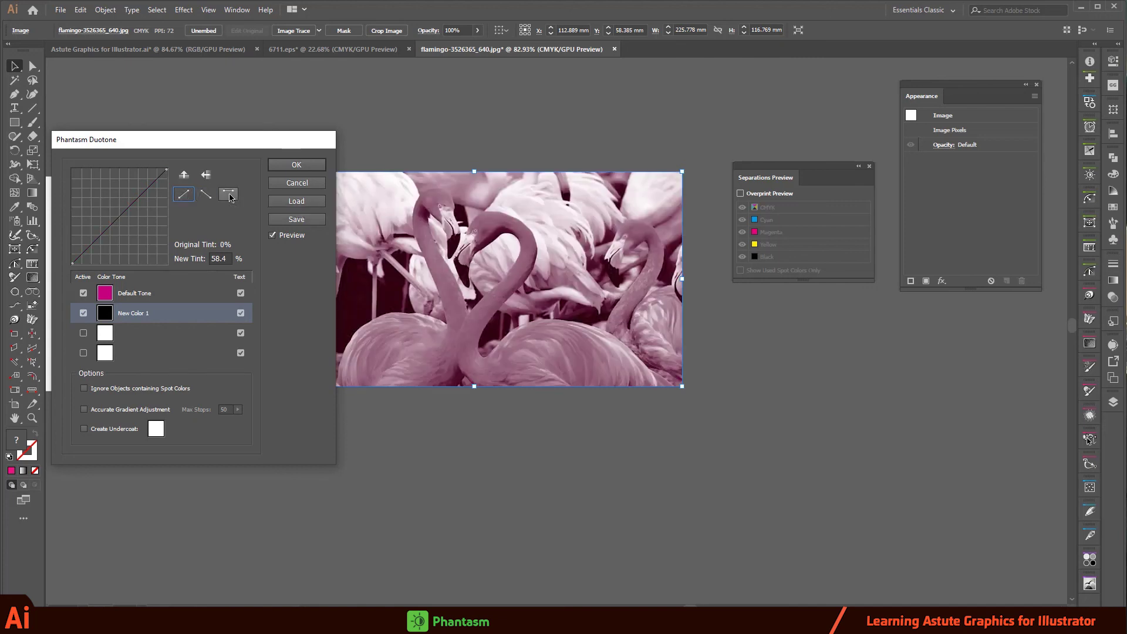
{"action": "left_click_drag", "start_coordinate": [122, 212], "coordinate": [120, 224]}
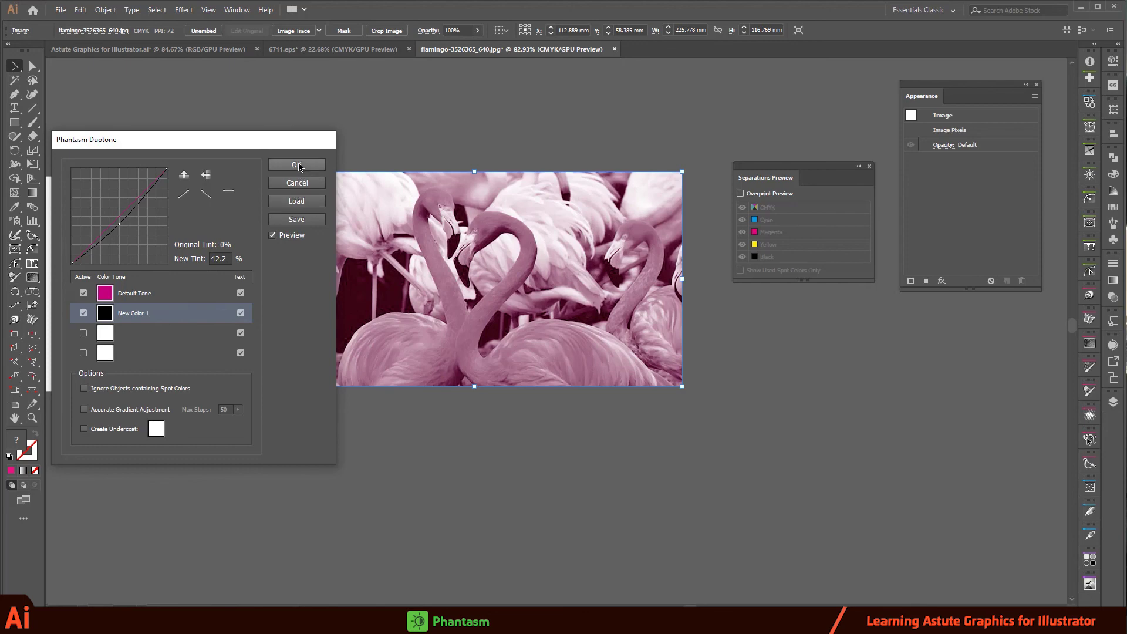
{"action": "left_click", "coordinate": [297, 165]}
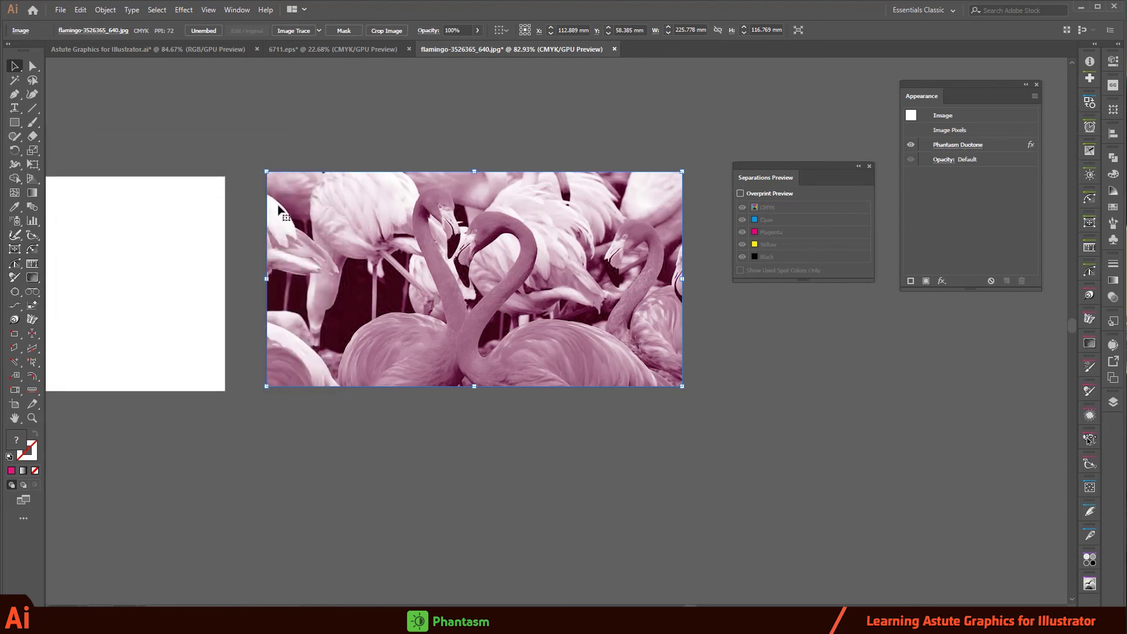
Step: Deselect the photo, nudge the Separations Preview panel, and enable Overprint Preview
{"action": "left_click", "coordinate": [432, 120]}
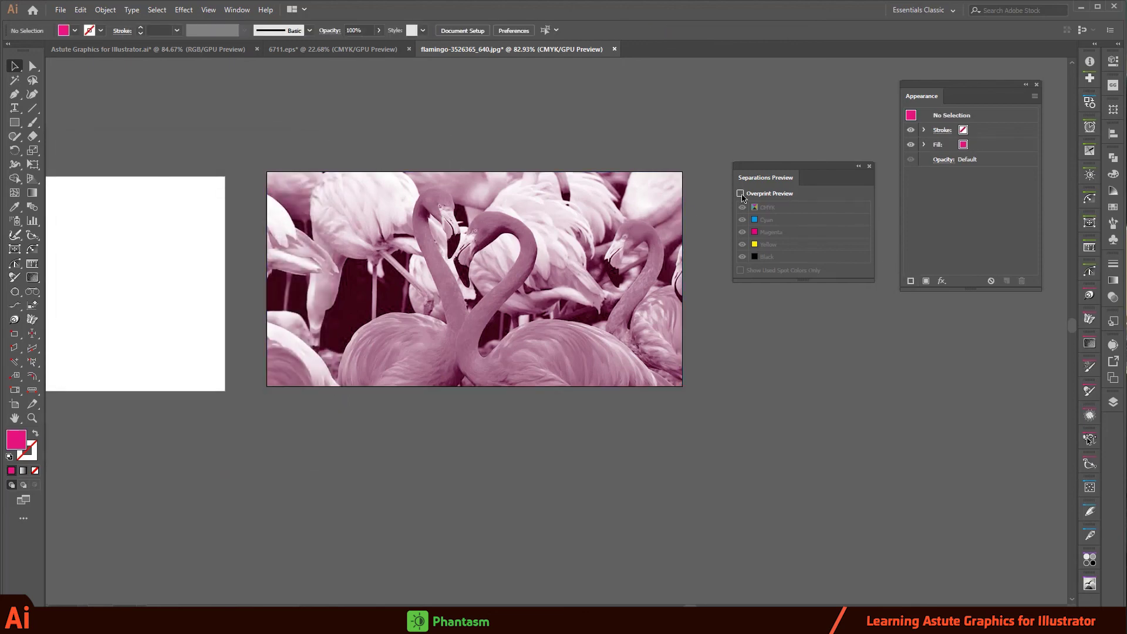
{"action": "mouse_move", "coordinate": [789, 164]}
{"action": "left_mouse_down"}
{"action": "mouse_move", "coordinate": [781, 156]}
{"action": "mouse_move", "coordinate": [795, 157]}
{"action": "left_mouse_up"}
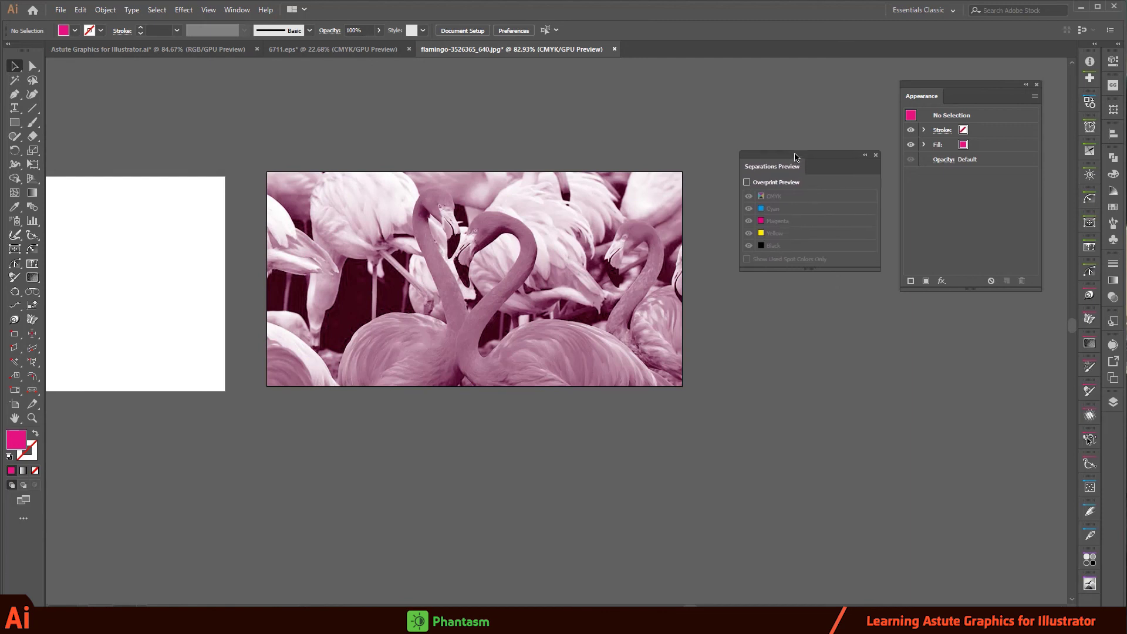
{"action": "left_click", "coordinate": [747, 183]}
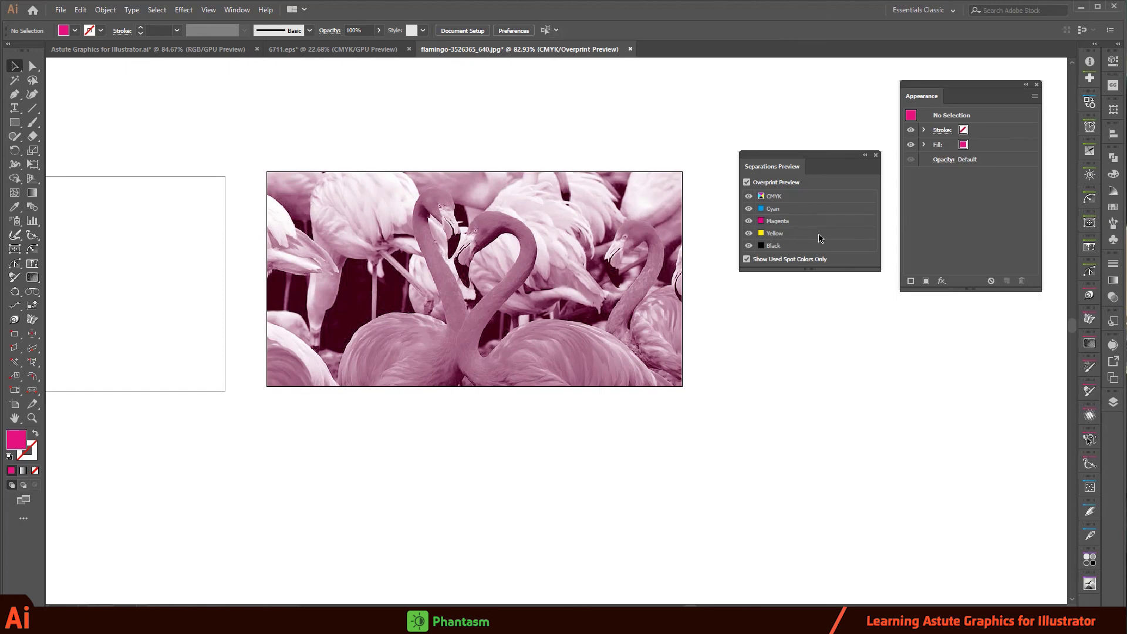
Step: Hide the Cyan and Yellow plates, then toggle Black and Magenta off and back on
{"action": "left_click", "coordinate": [748, 209]}
{"action": "left_click", "coordinate": [748, 233]}
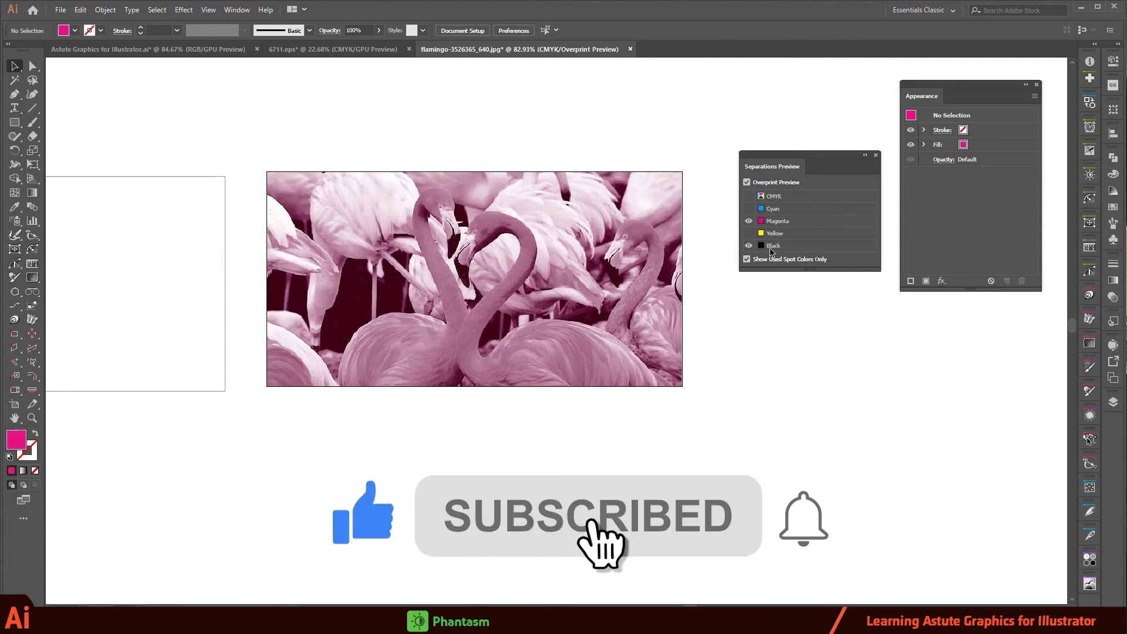
{"action": "left_click", "coordinate": [750, 246]}
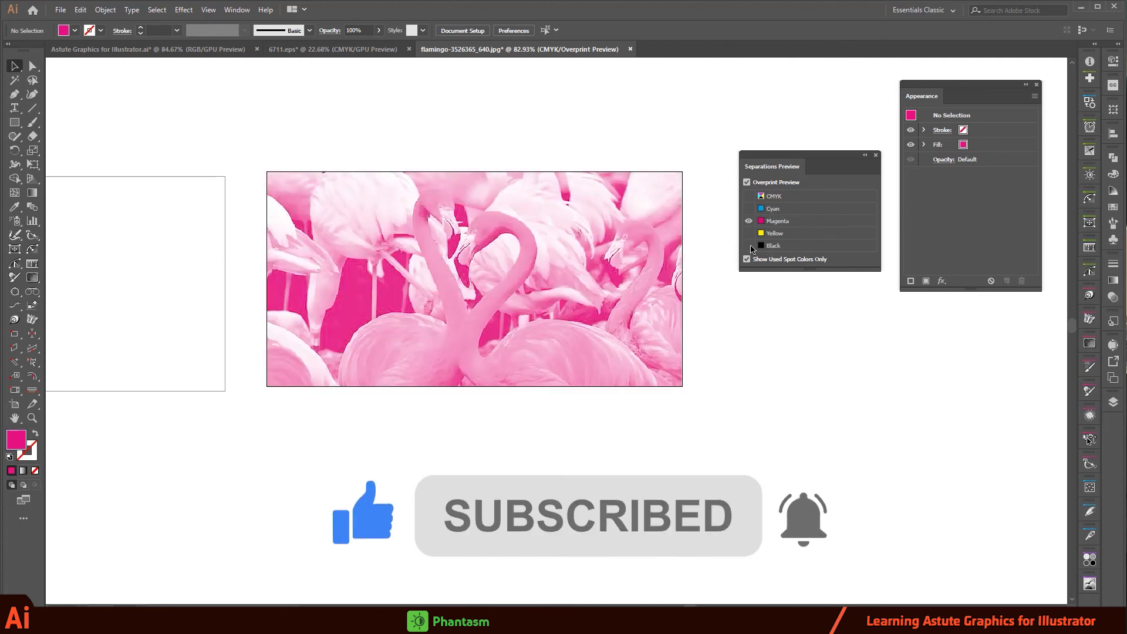
{"action": "left_click", "coordinate": [750, 246]}
{"action": "left_click", "coordinate": [749, 234]}
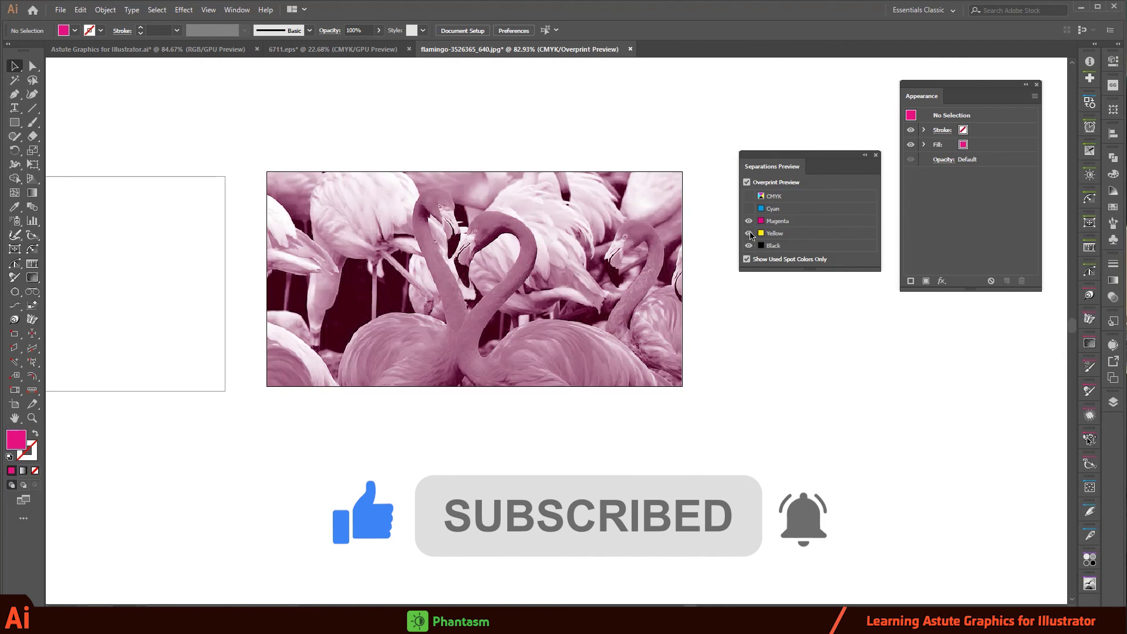
{"action": "left_click", "coordinate": [750, 221]}
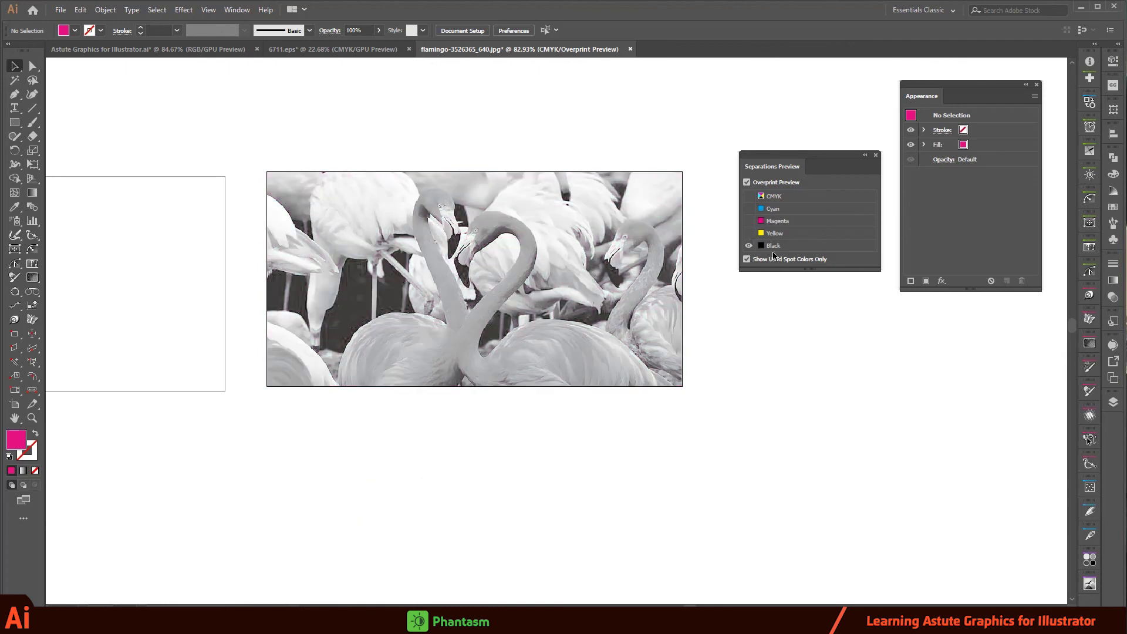
{"action": "left_click", "coordinate": [749, 222]}
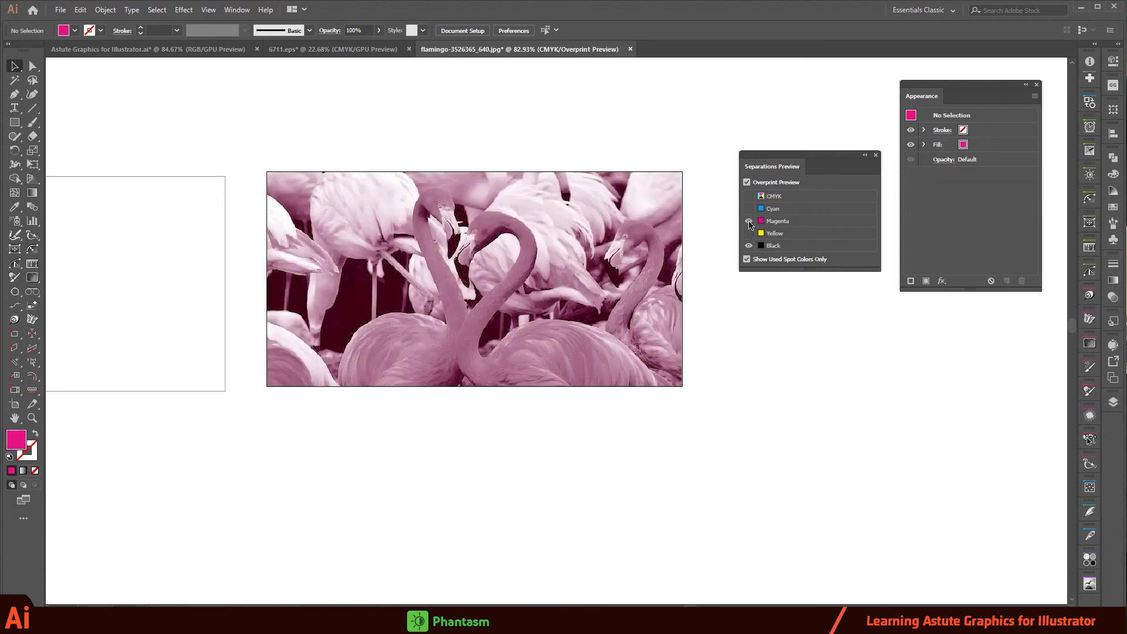